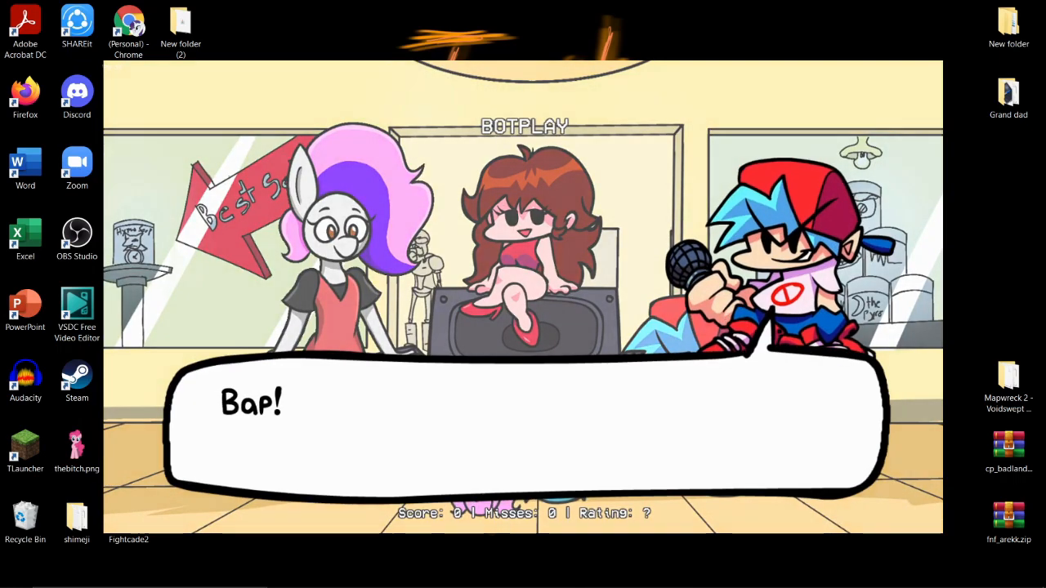
key("Return")
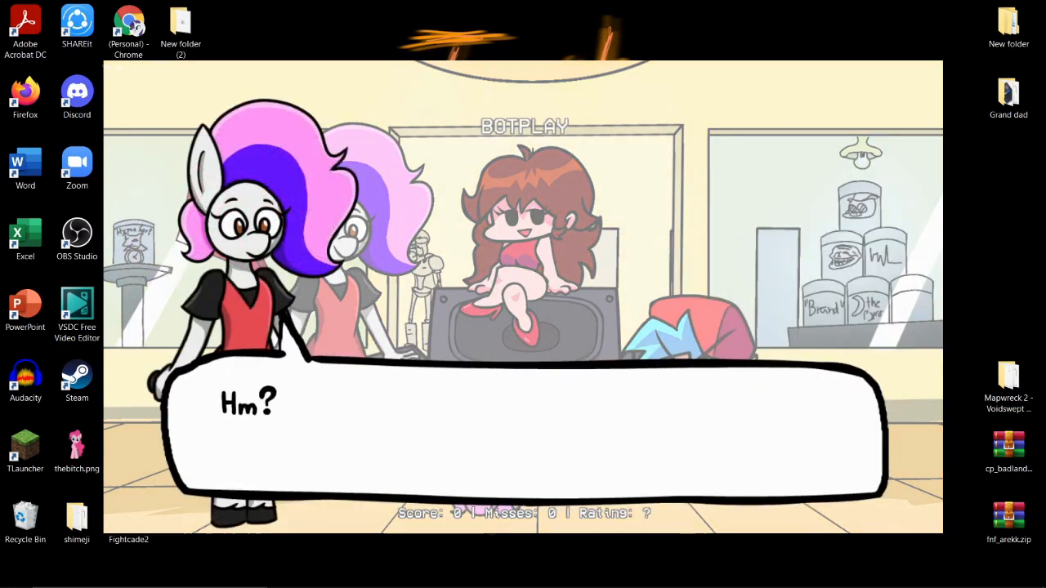
key("Return")
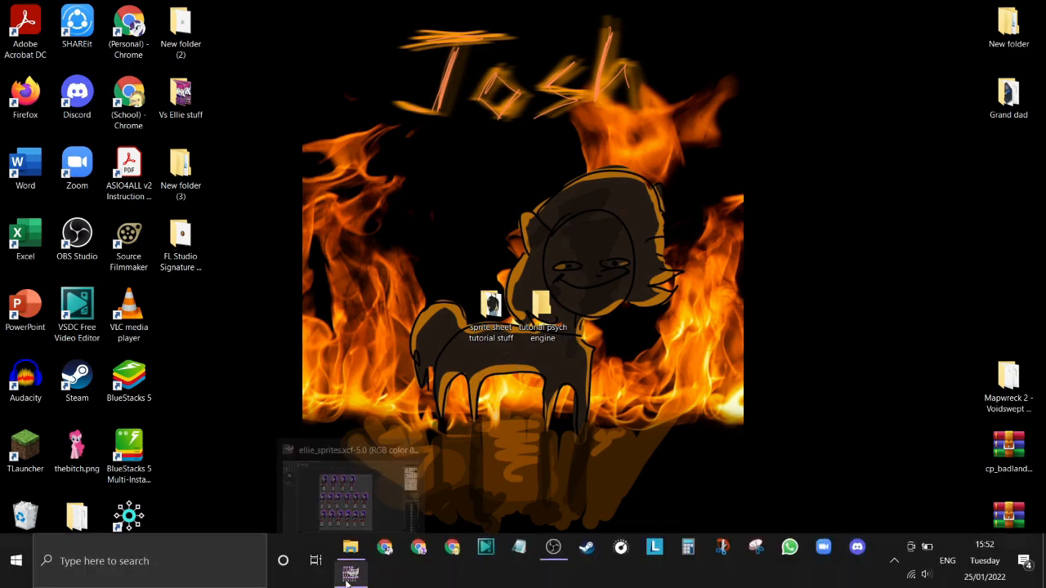
Step: Switch to GIMP to look over the ellie_sprites sprite sheet, and return to the desktop
left_click(349, 574)
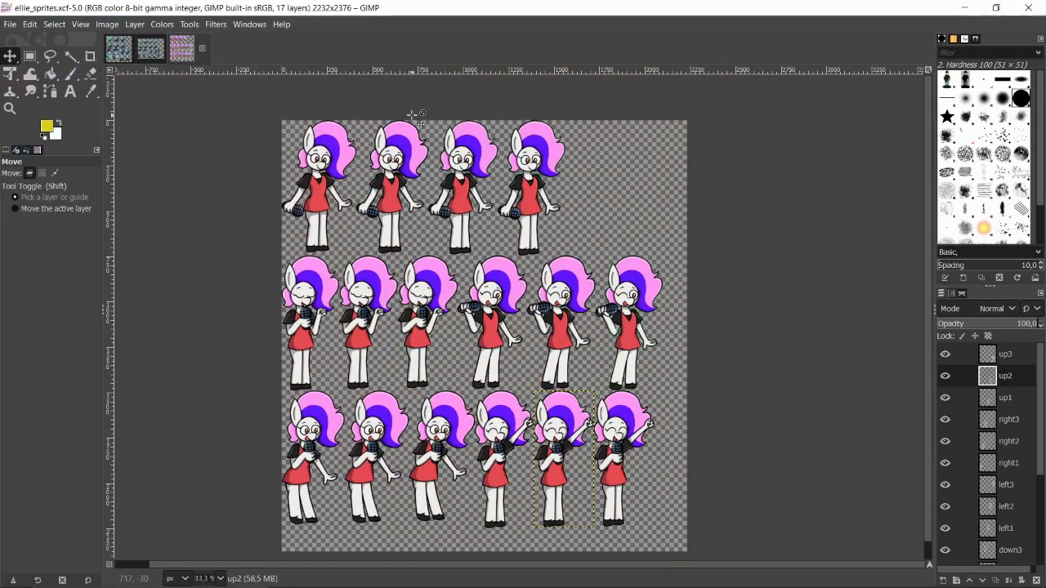
left_click(962, 8)
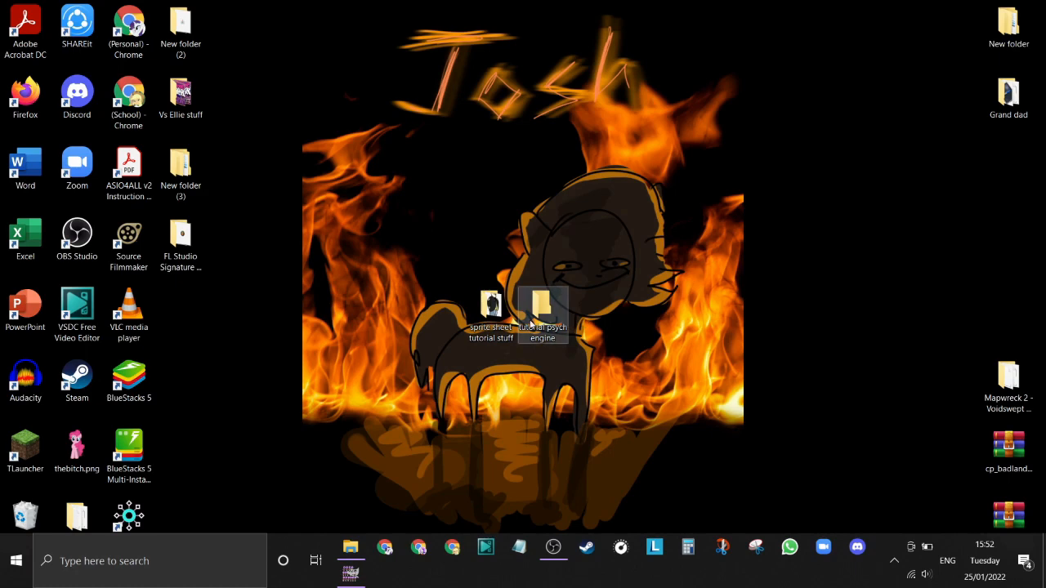
Step: Open the "sprite sheet tutorial stuff" folder on the desktop and preview Tophamanims.gif
double_click(494, 318)
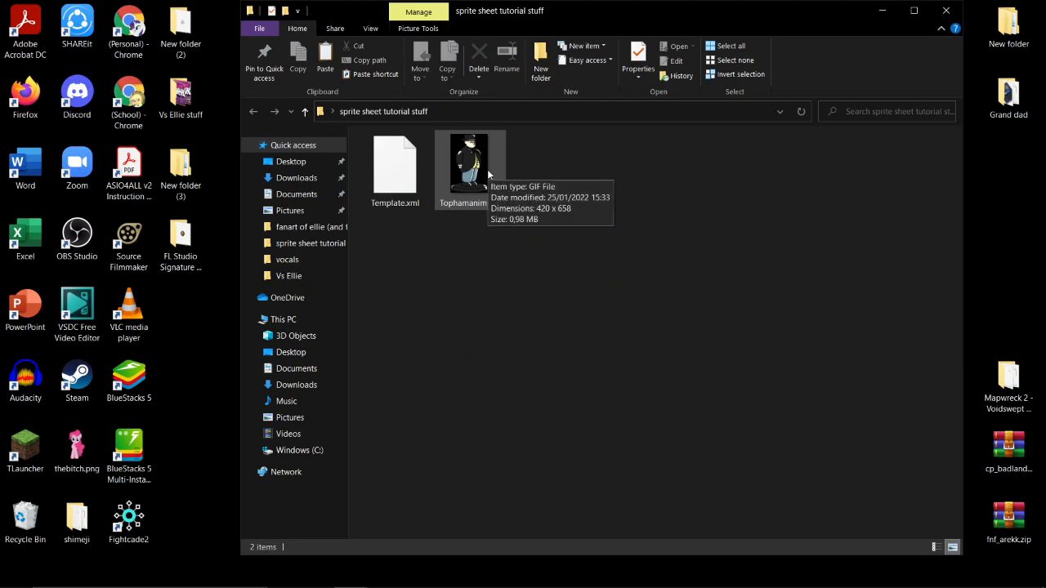
double_click(488, 173)
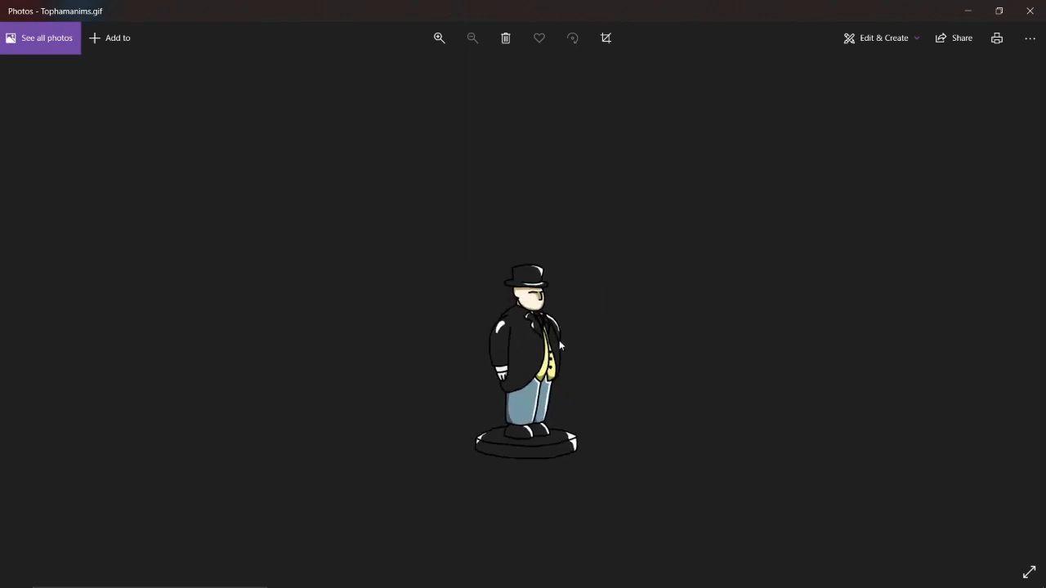
left_click(1032, 11)
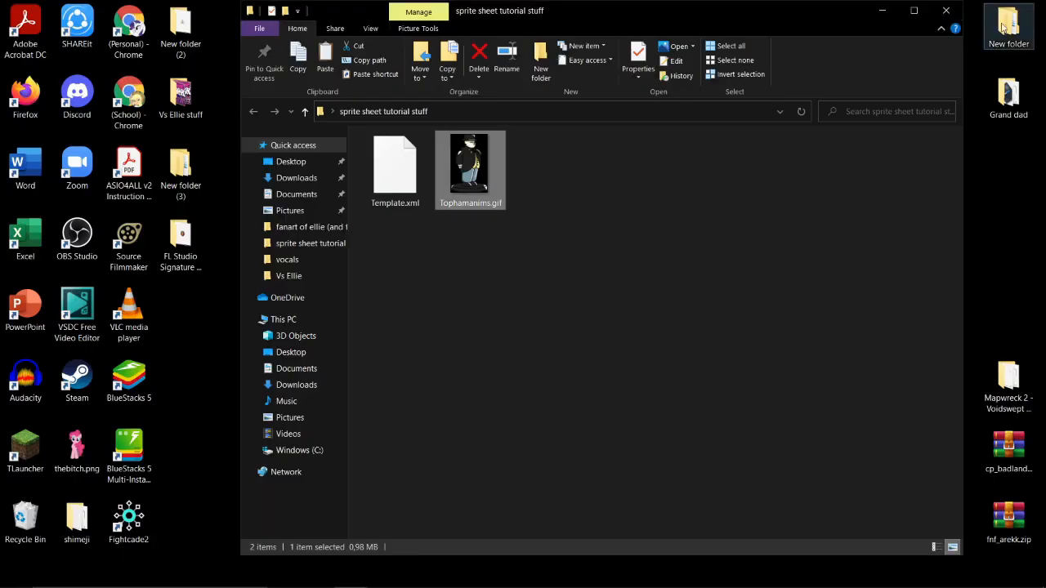
Step: Open Template.xml in Notepad++ and review its SubTexture entries for the sing directions and the idle dance
left_click(411, 203)
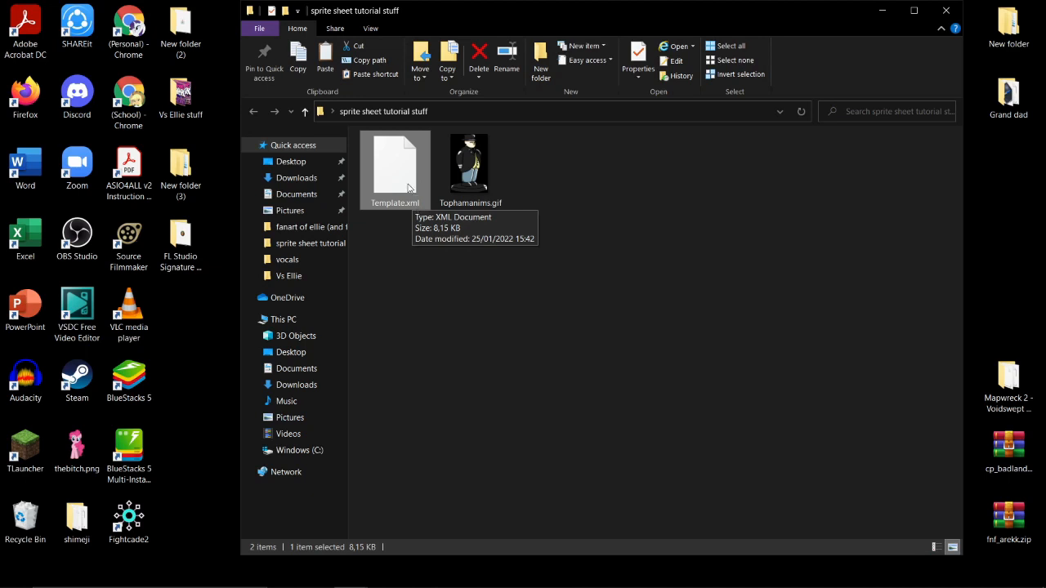
right_click(407, 184)
mouse_move(501, 268)
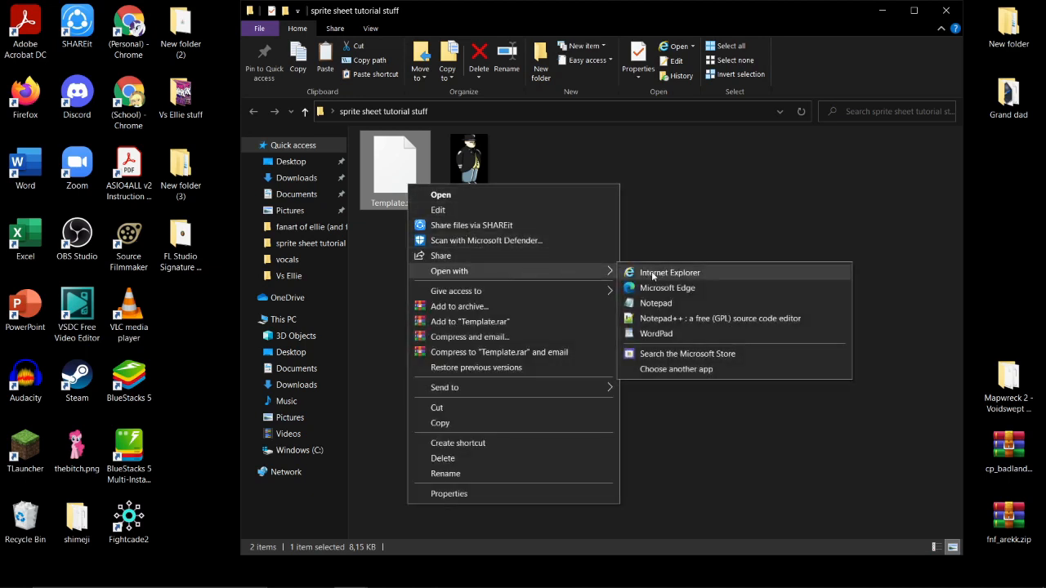
left_click(667, 318)
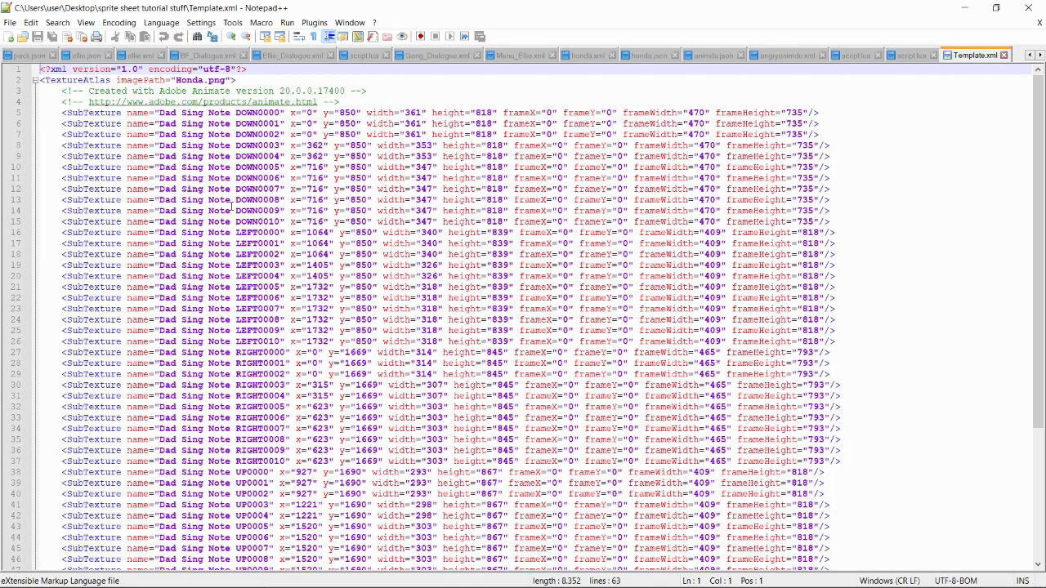
scroll(229, 237, "down", 1)
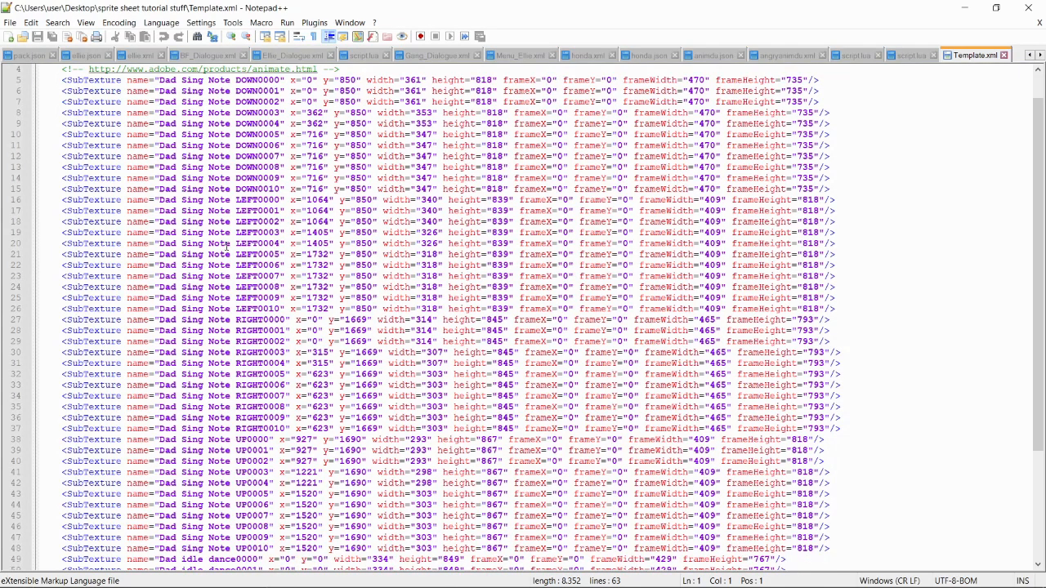
scroll(229, 247, "up", 1)
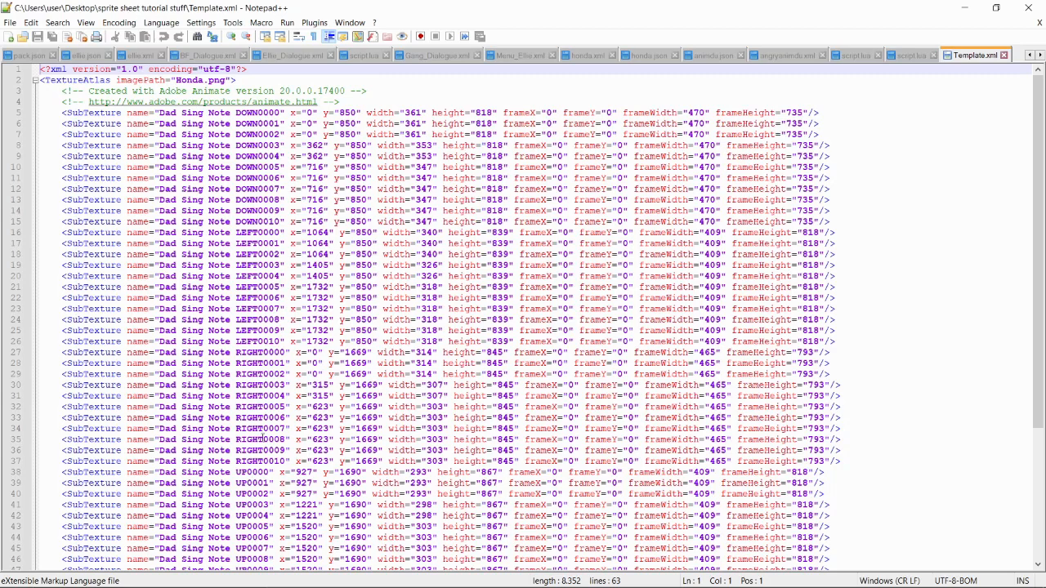
scroll(262, 438, "down", 6)
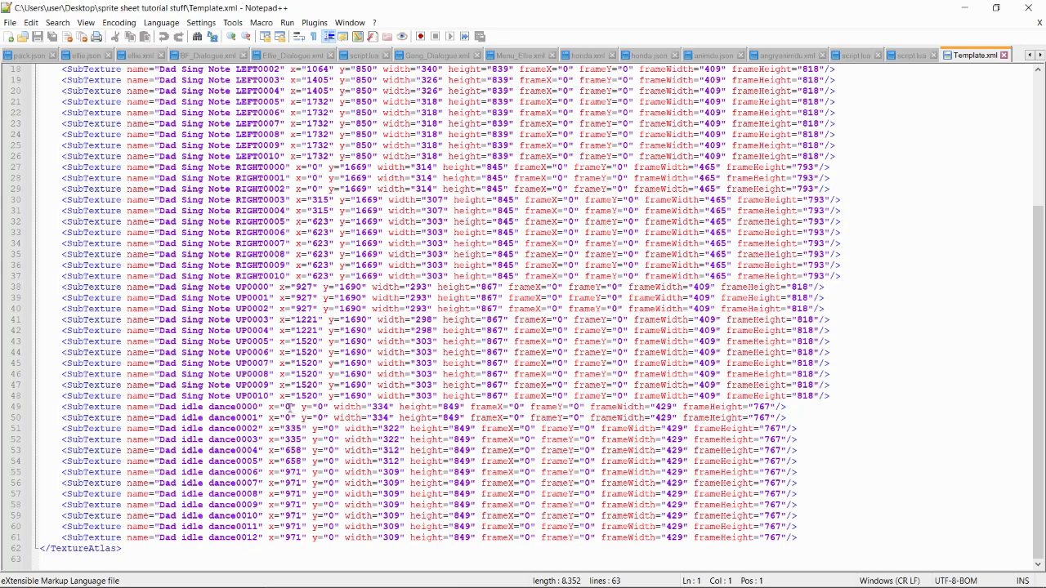
scroll(323, 374, "up", 6)
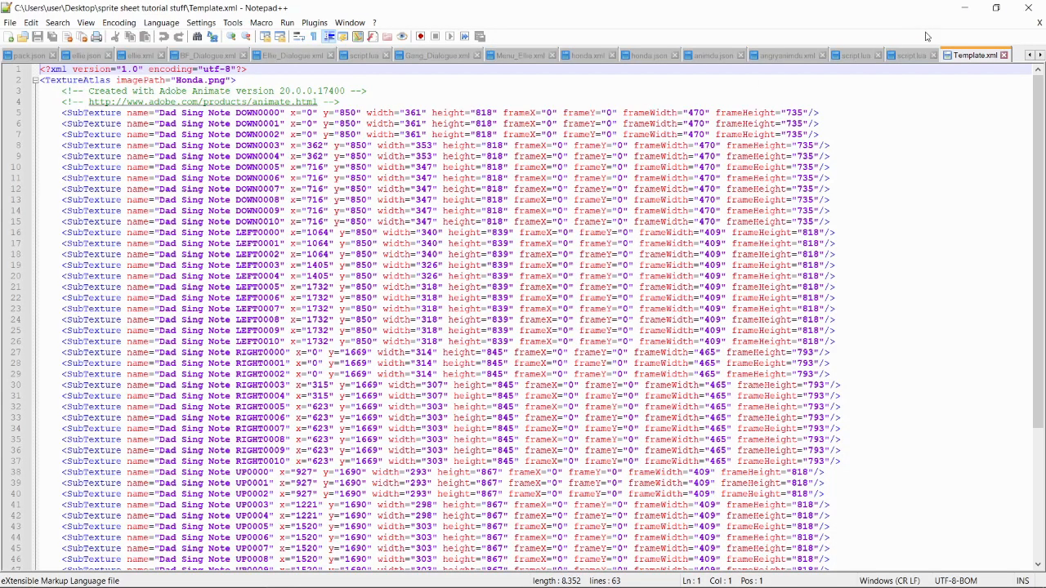
left_click(963, 7)
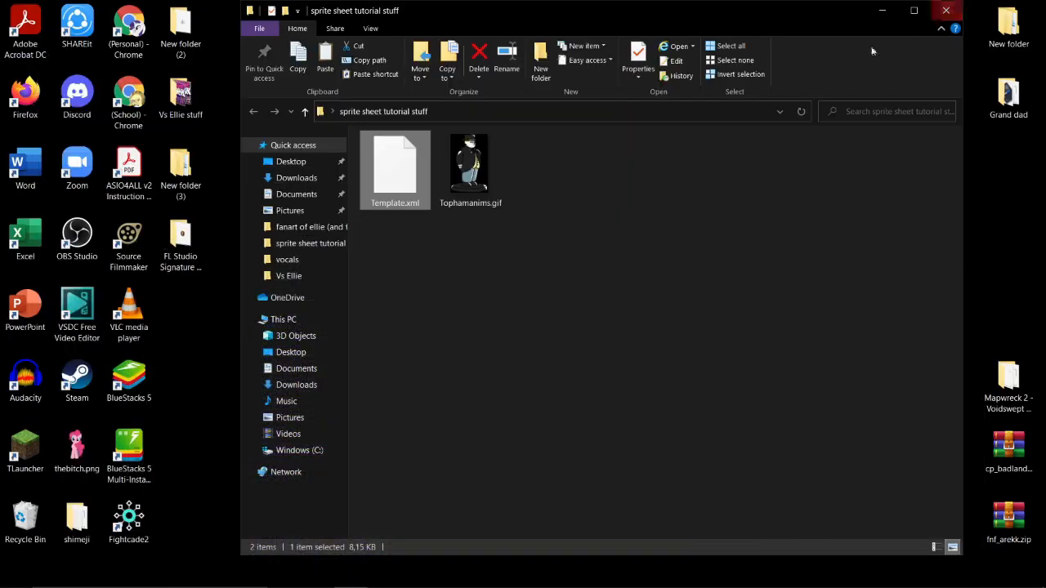
Step: Open Tophamanims.gif in GIMP from the tutorial folder
left_click(477, 189)
right_click(488, 190)
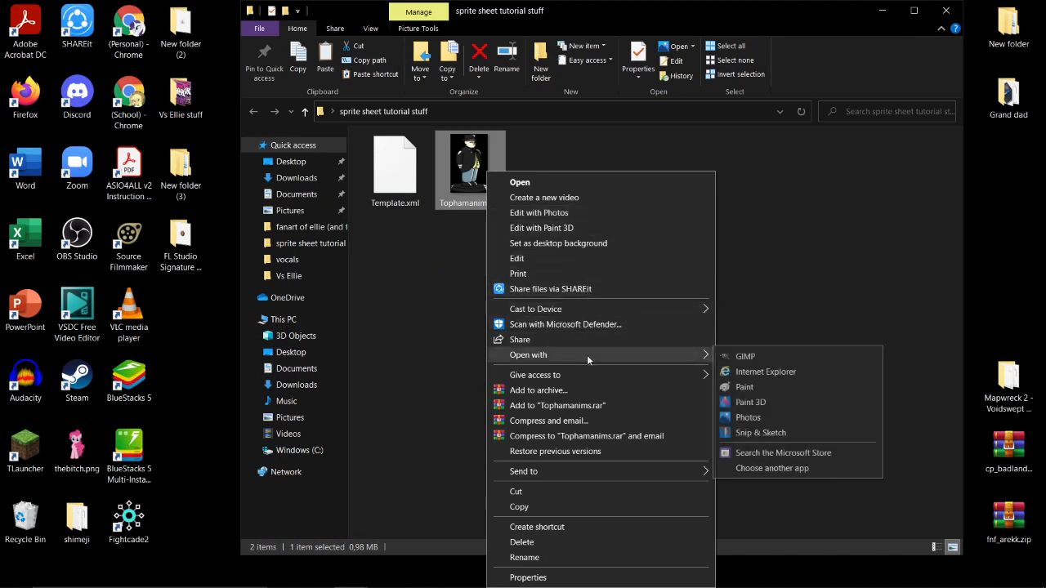
left_click(751, 257)
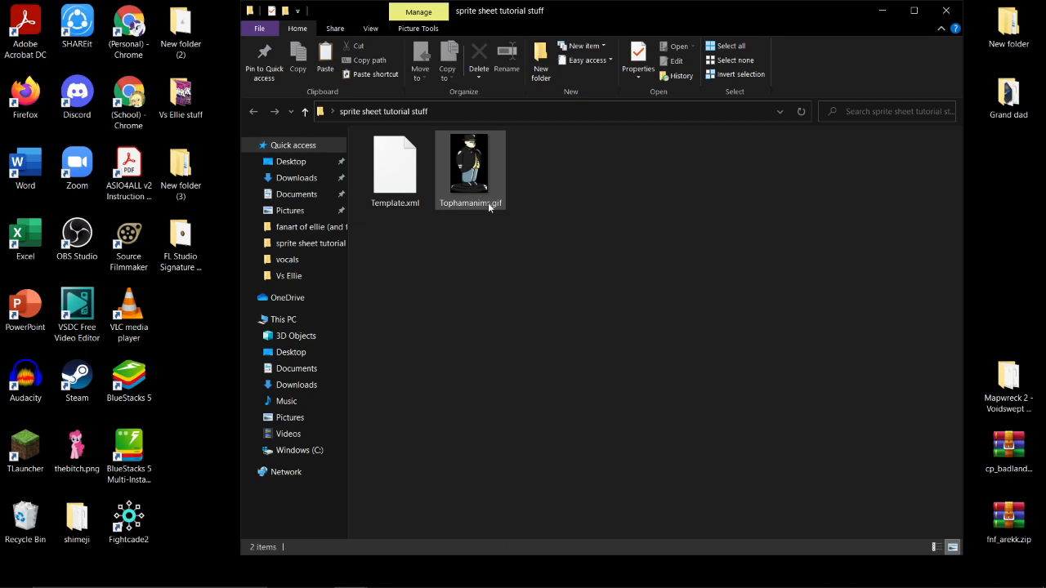
right_click(482, 204)
mouse_move(576, 357)
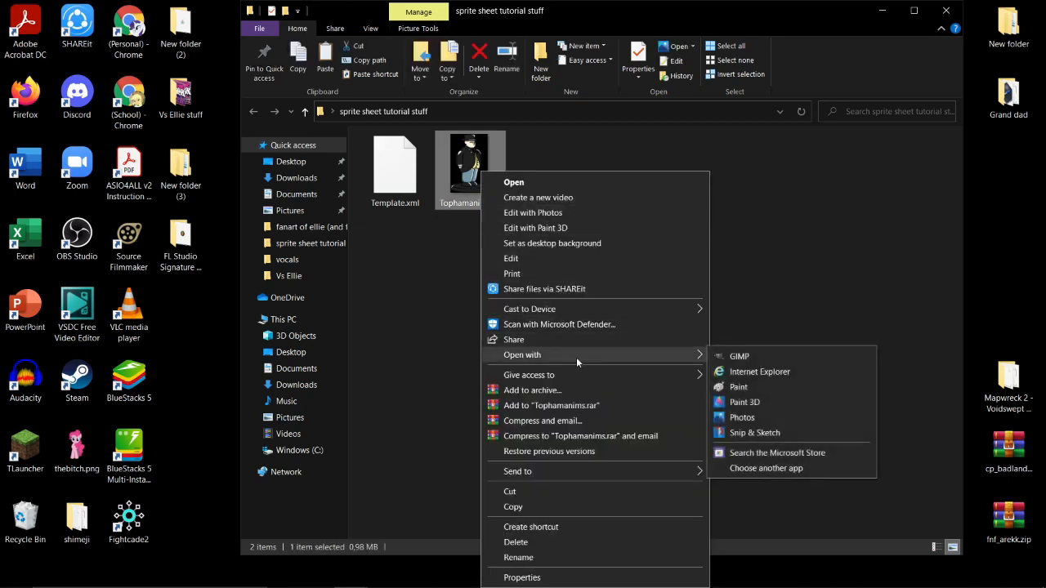
left_click(750, 356)
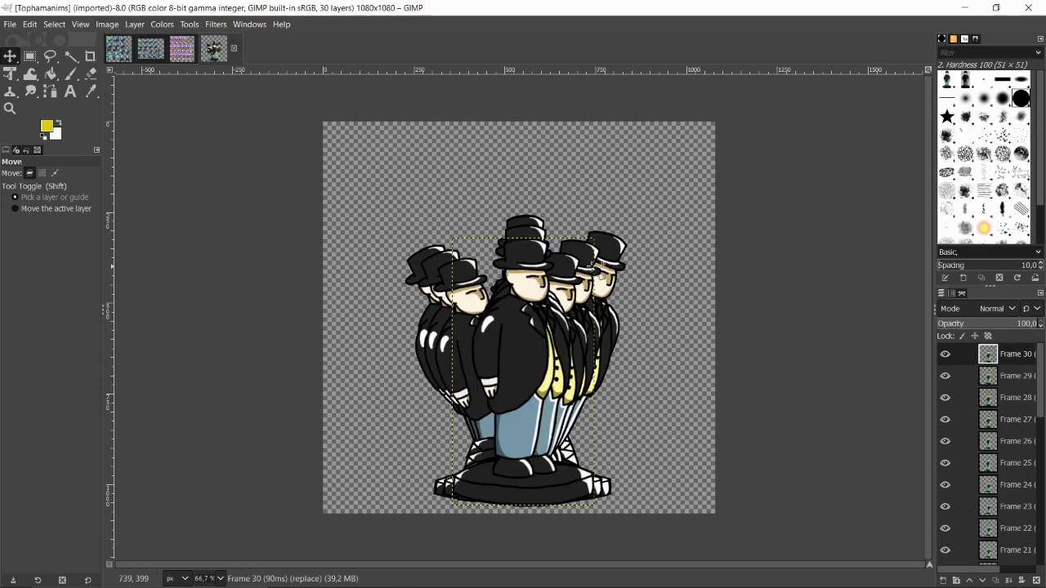
Step: Examine the imported animation's upper frame layers, going through Frame 30 down to Frame 26
key("1")
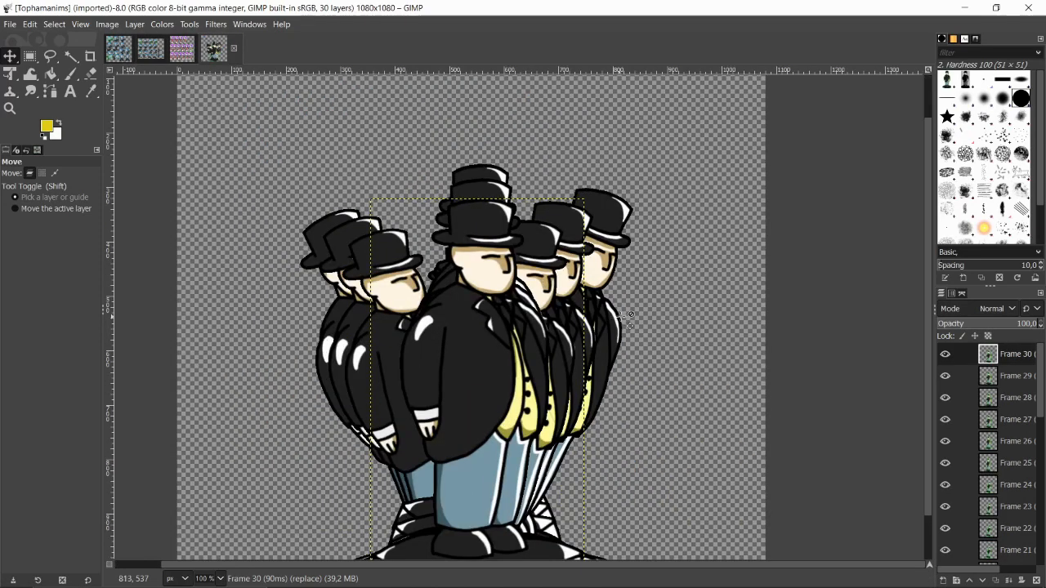
scroll(630, 314, "down", 2)
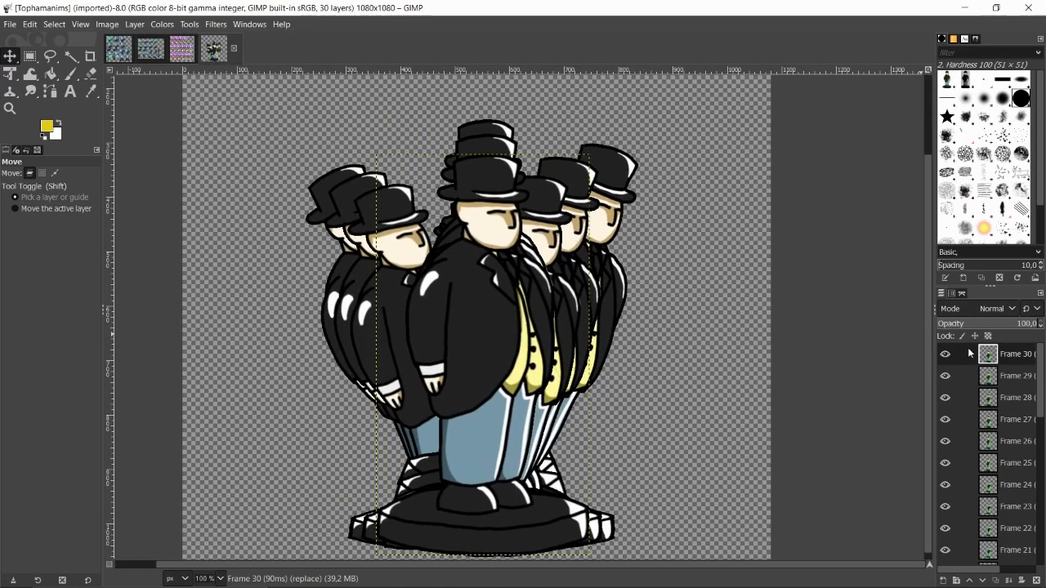
left_click(1006, 376)
left_click(1013, 400)
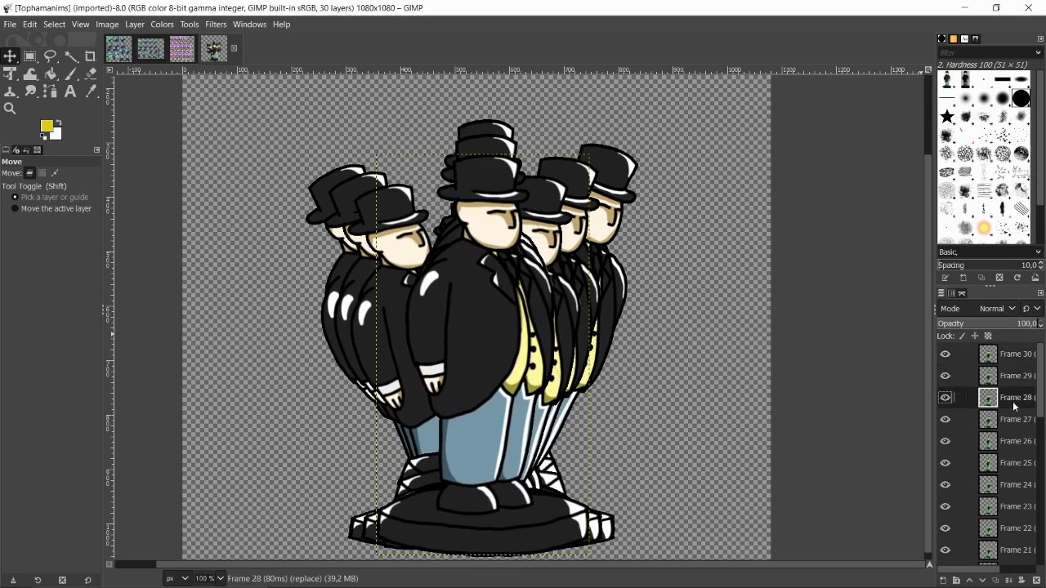
left_click(1013, 420)
scroll(1011, 400, "down", 2)
scroll(1012, 400, "up", 2)
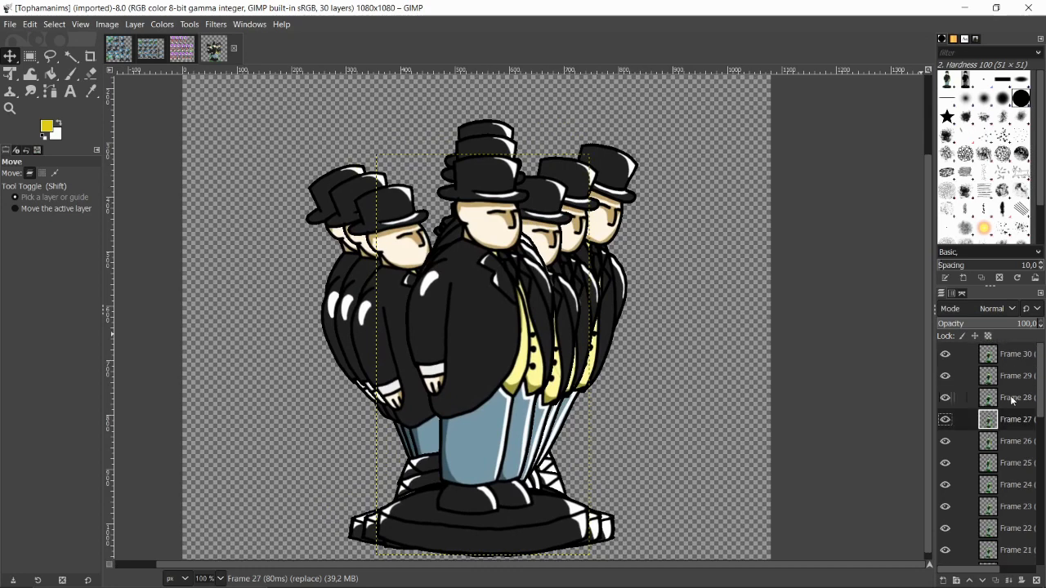
left_click(1013, 398)
left_click(1020, 421)
left_click(1019, 441)
left_click(1018, 420)
left_click(1020, 400)
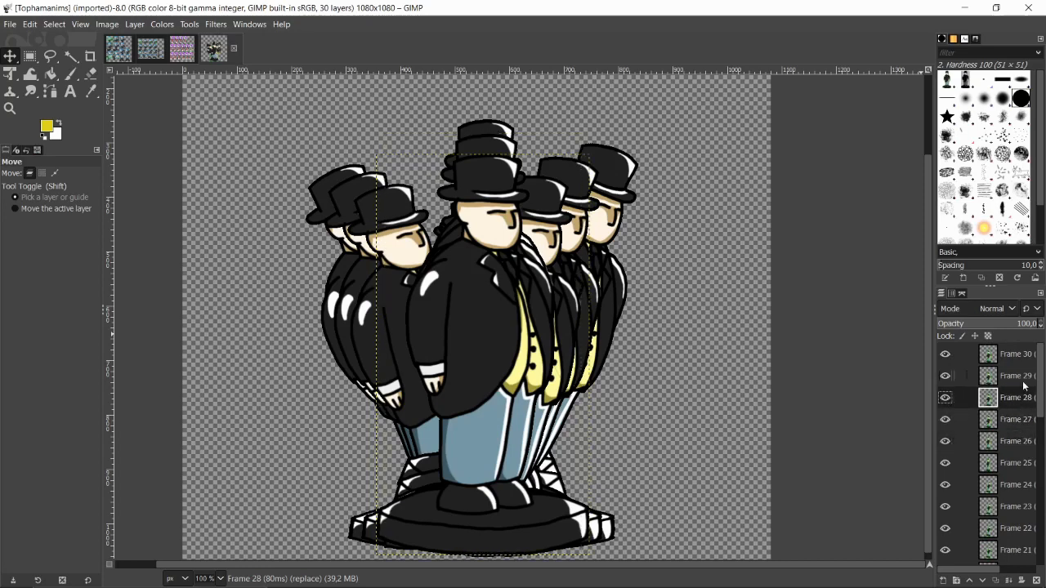
left_click(1023, 380)
left_click(1025, 359)
left_click(1027, 382)
left_click(1026, 400)
left_click(1021, 420)
left_click(1021, 441)
Step: Delete the layers Frame 30, Frame 29 and Frame 28
left_click(1017, 398)
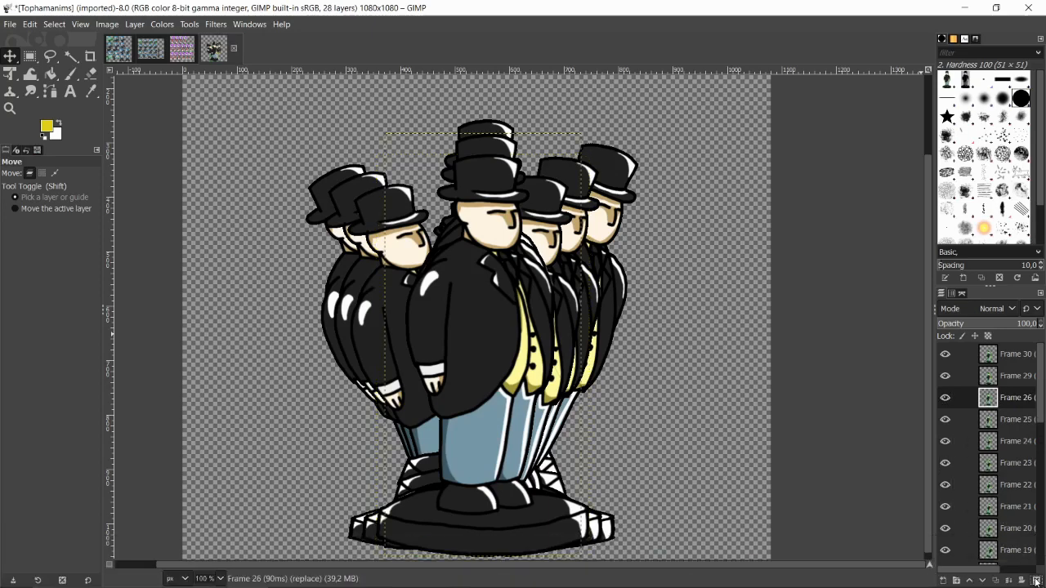
left_click(1015, 355)
left_click(1036, 580)
left_click(1036, 580)
left_click(1036, 580)
Step: Hide the layers Frame 27, Frame 26 and Frame 25, and delete Frame 24, Frame 23 and Frame 22
left_click(945, 354)
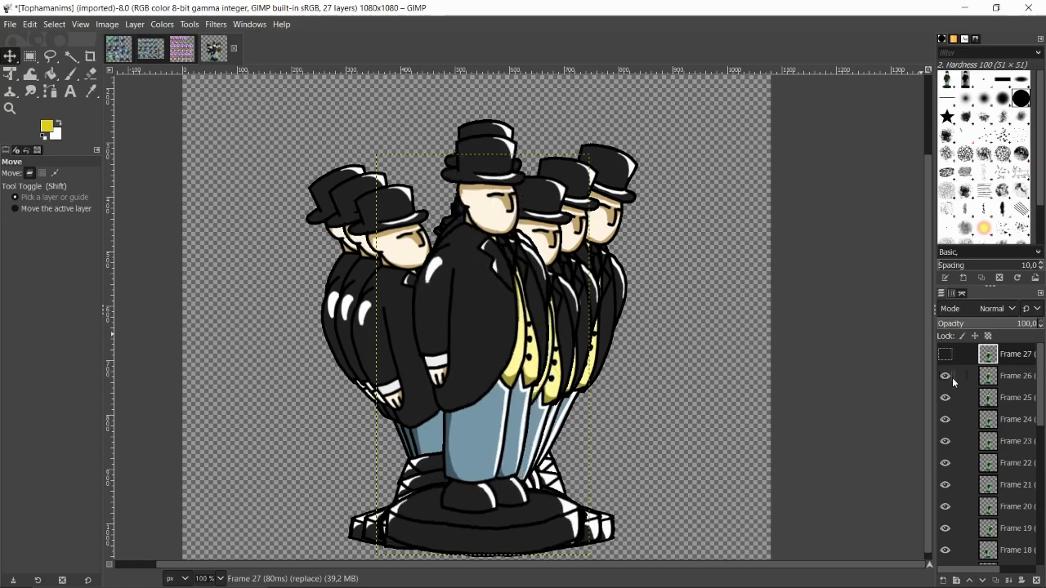
left_click(946, 376)
left_click(946, 397)
left_click(993, 419)
left_click(1038, 580)
left_click(1037, 580)
left_click(1038, 580)
Step: Hide the layers Frame 21, Frame 20 and Frame 19, and delete Frame 18, Frame 17 and Frame 16
left_click(946, 420)
left_click(945, 441)
left_click(946, 463)
left_click(1011, 483)
scroll(1011, 482, "down", 2)
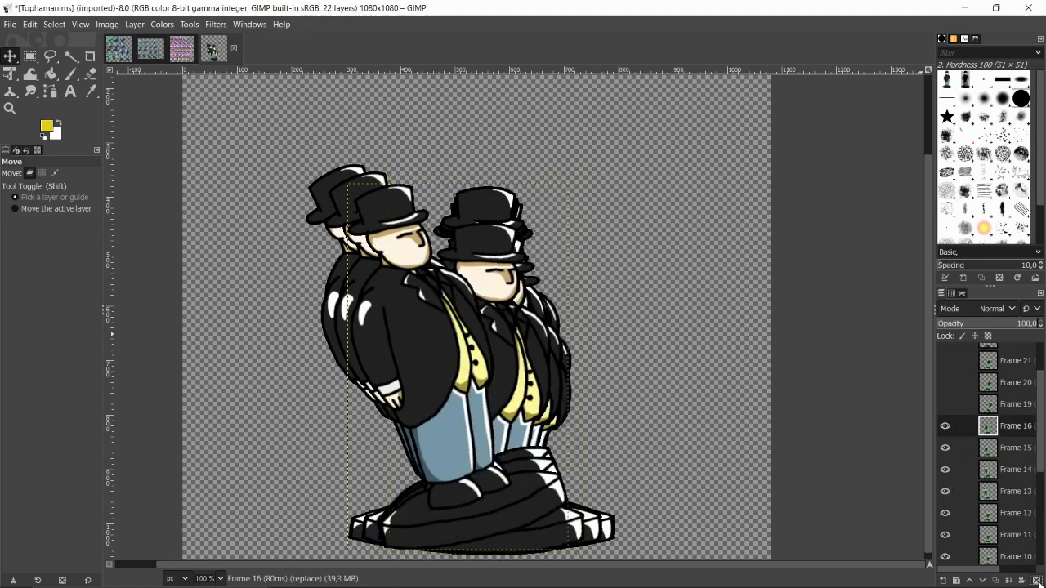
Step: Hide the layers Frame 15, Frame 14 and Frame 13, and delete Frame 12, Frame 11 and Frame 10
left_click(947, 469)
left_click(1017, 492)
scroll(1021, 497, "down", 2)
left_click(1036, 580)
left_click(1036, 580)
left_click(1036, 580)
Step: Hide the layers Frame 9, Frame 8 and Frame 7, and delete Frame 6 and Frame 5
left_click(946, 432)
left_click(945, 454)
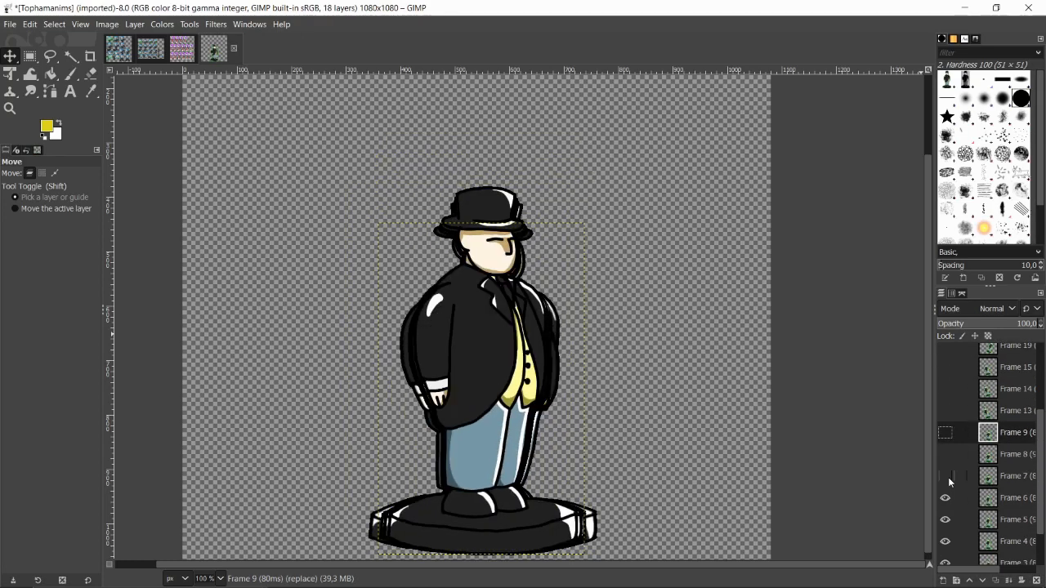
left_click(1036, 580)
left_click(1036, 580)
scroll(791, 444, "down", 1)
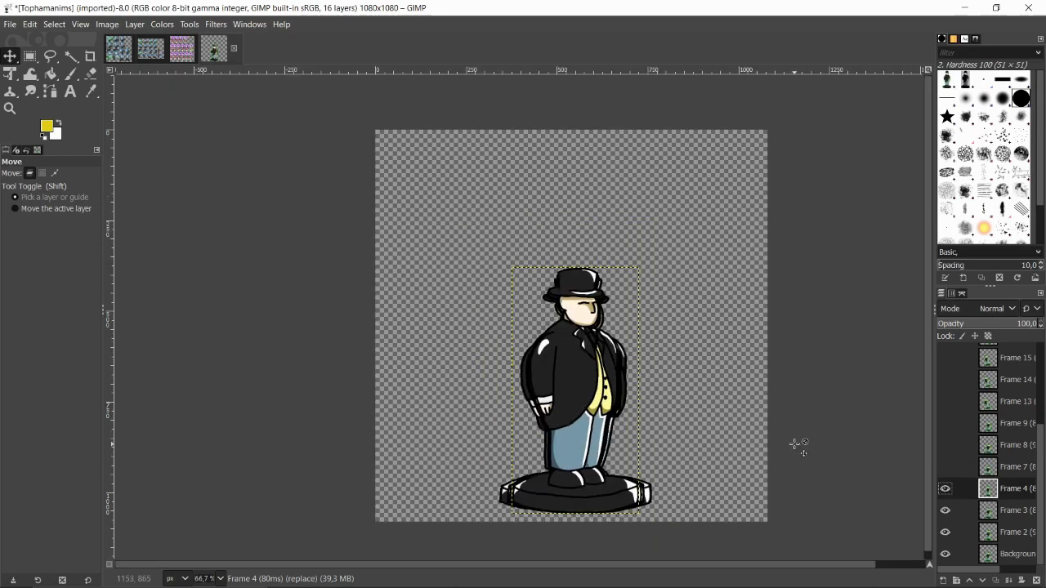
Step: Make all hidden frame layers visible again, from Frame 7 up to Frame 27
left_click(947, 466)
left_click(946, 445)
left_click(946, 423)
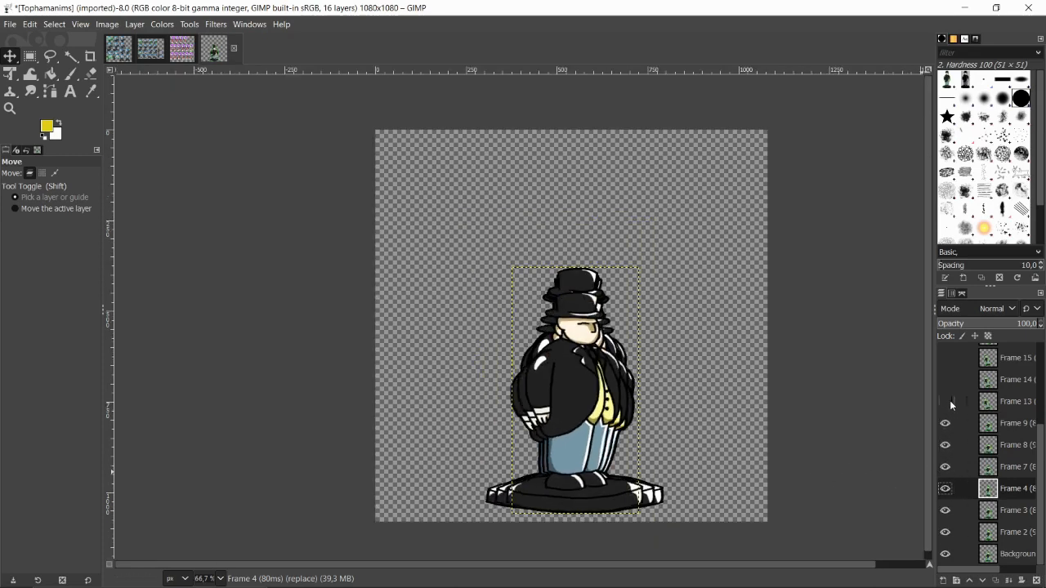
left_click(948, 402)
scroll(950, 402, "up", 1)
left_click(946, 407)
left_click(946, 388)
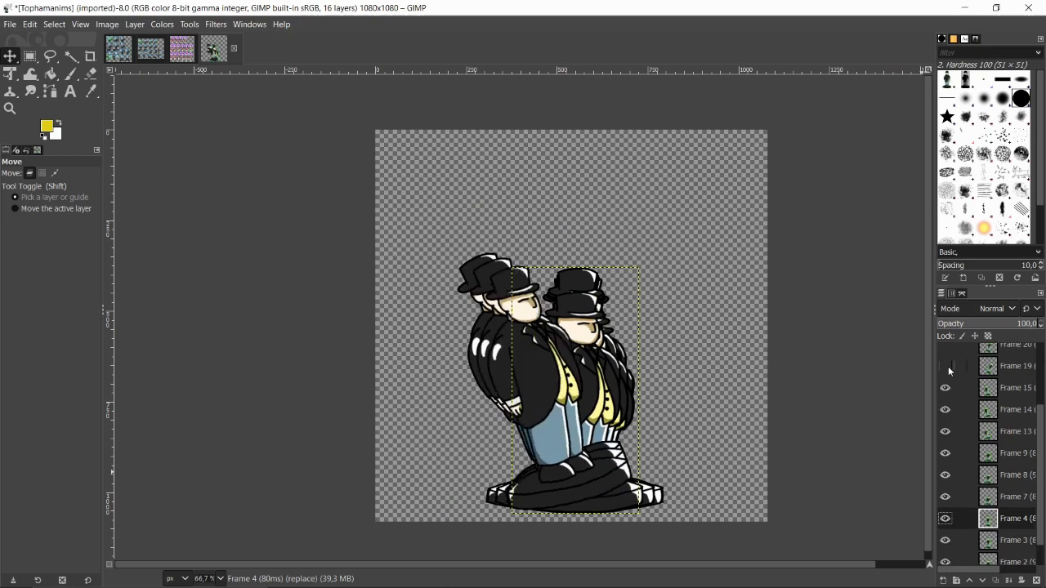
left_click(947, 366)
scroll(947, 361, "up", 2)
scroll(947, 360, "up", 2)
left_click(946, 441)
left_click(945, 419)
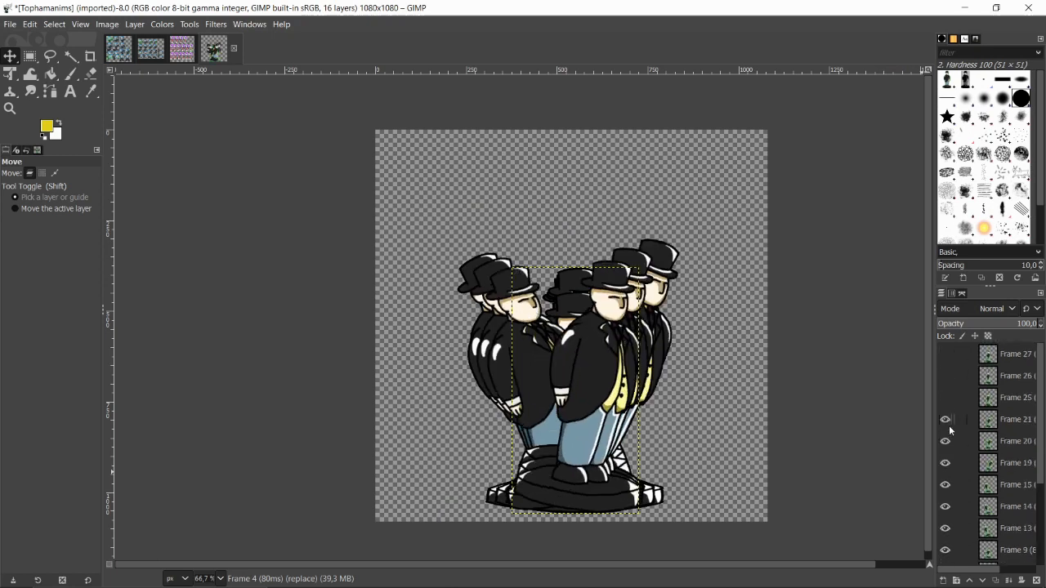
left_click(945, 398)
left_click(945, 375)
left_click(946, 354)
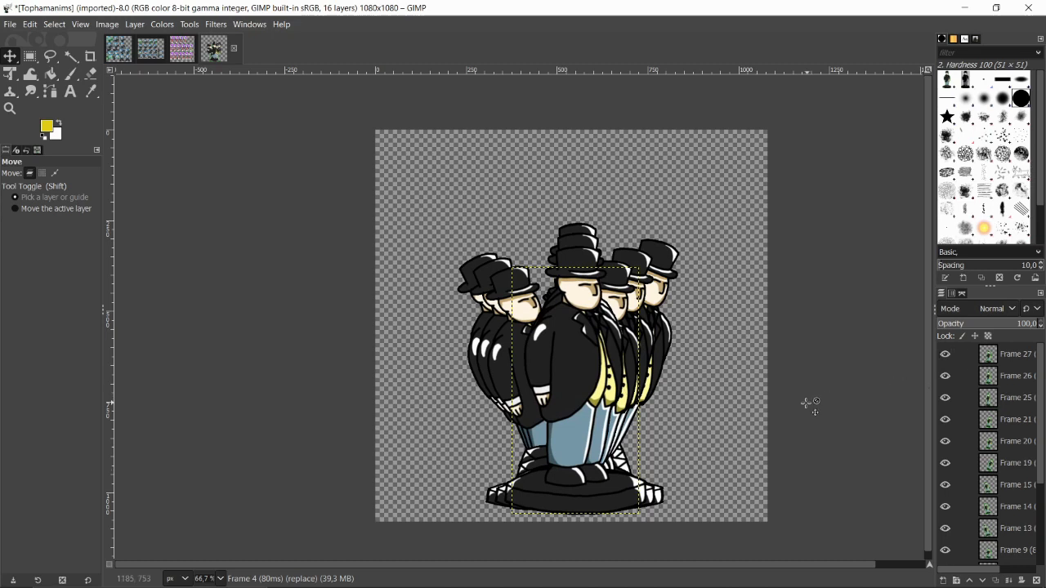
Step: Create a new image 3564 px wide and 2827 px high
left_click_drag(680, 405, 631, 374)
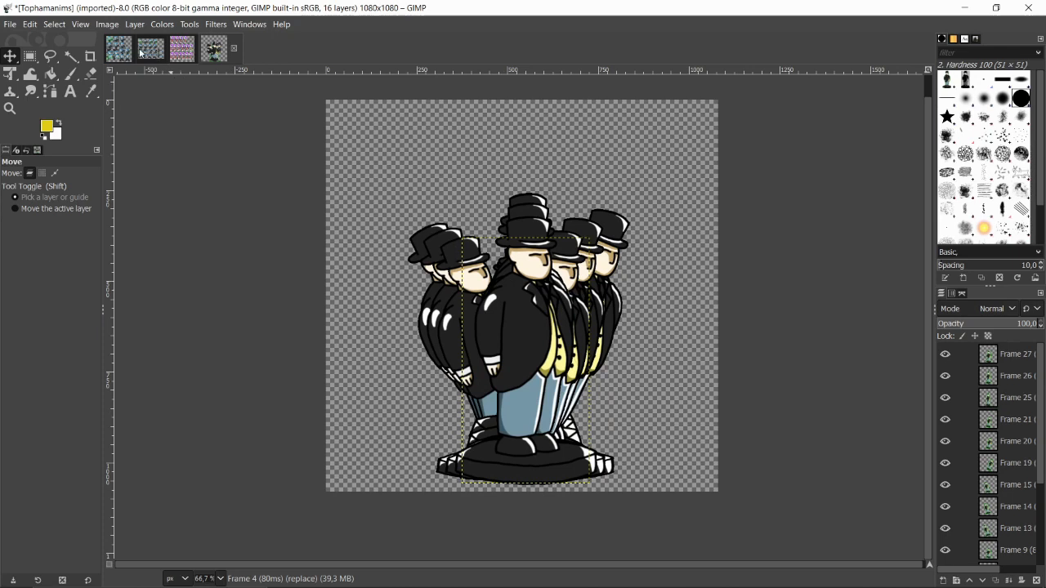
left_click(3, 24)
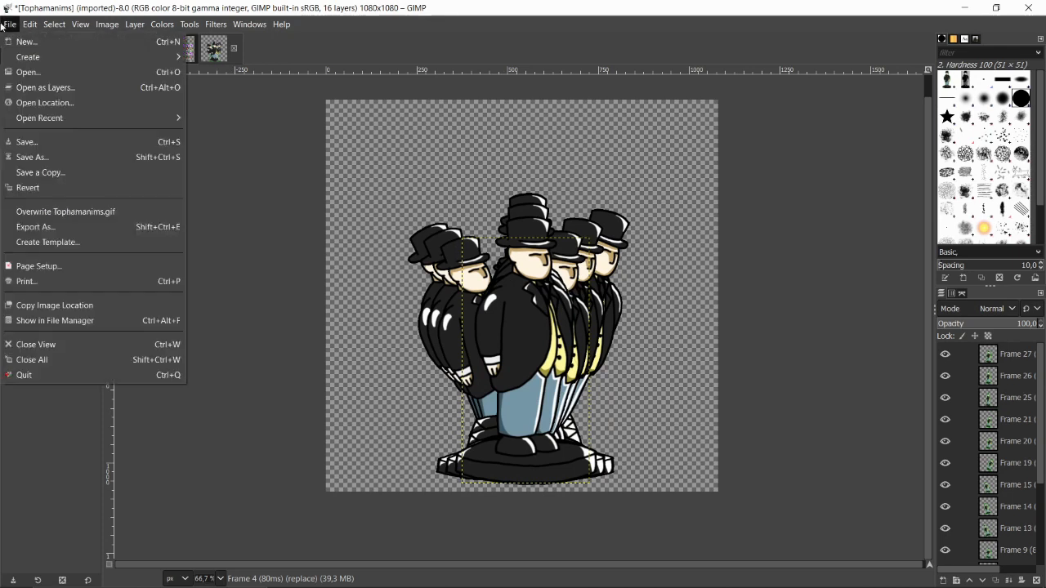
left_click(57, 42)
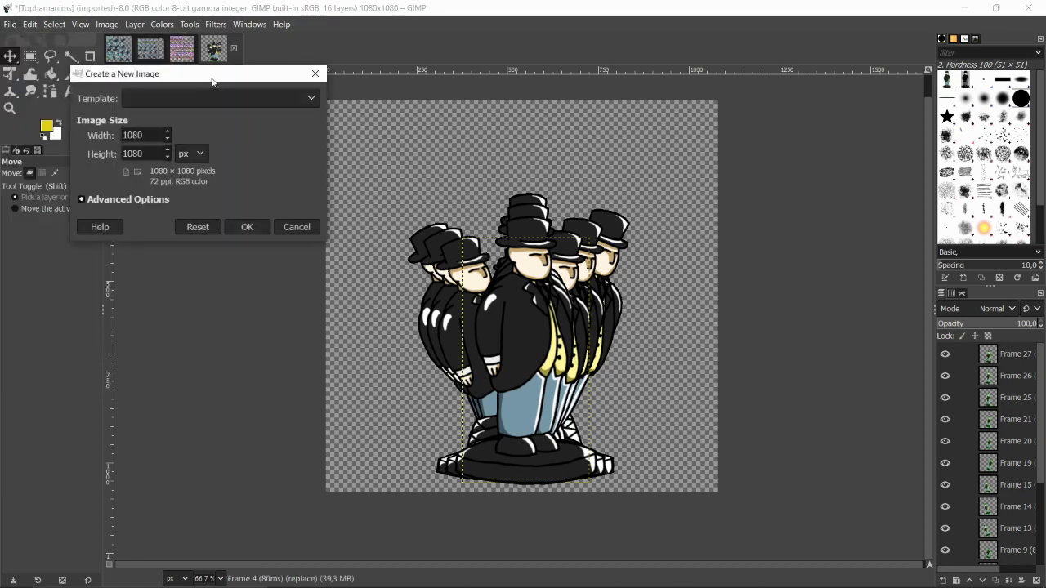
left_click_drag(212, 82, 282, 97)
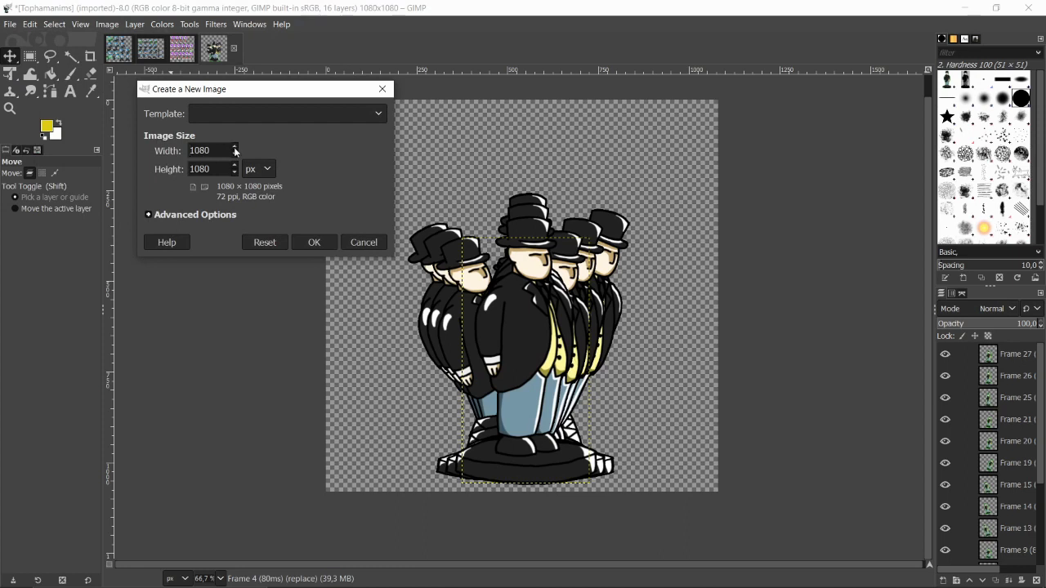
left_click_drag(236, 149, 236, 148)
left_click_drag(236, 147, 234, 165)
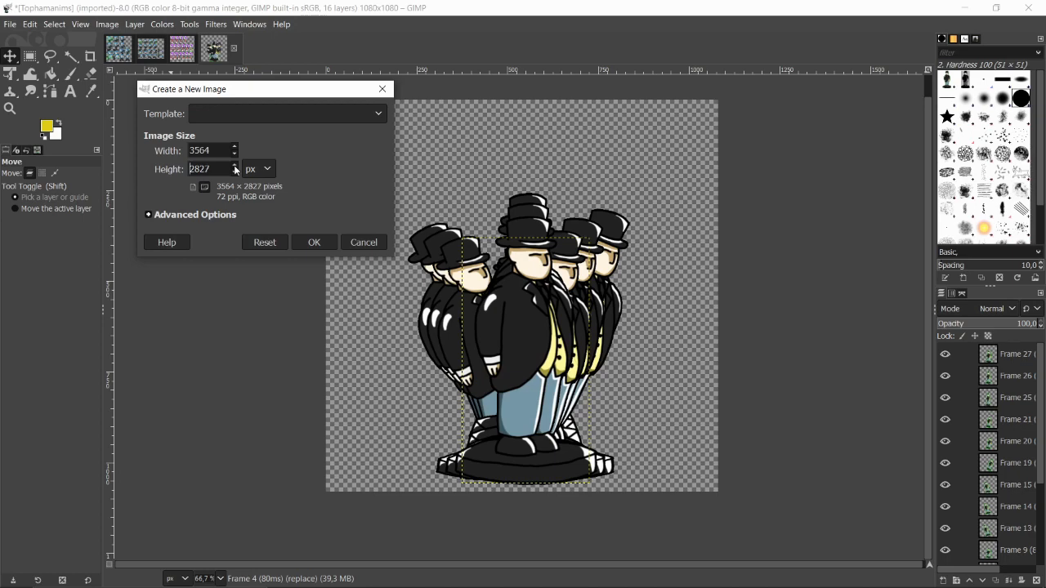
left_click(311, 243)
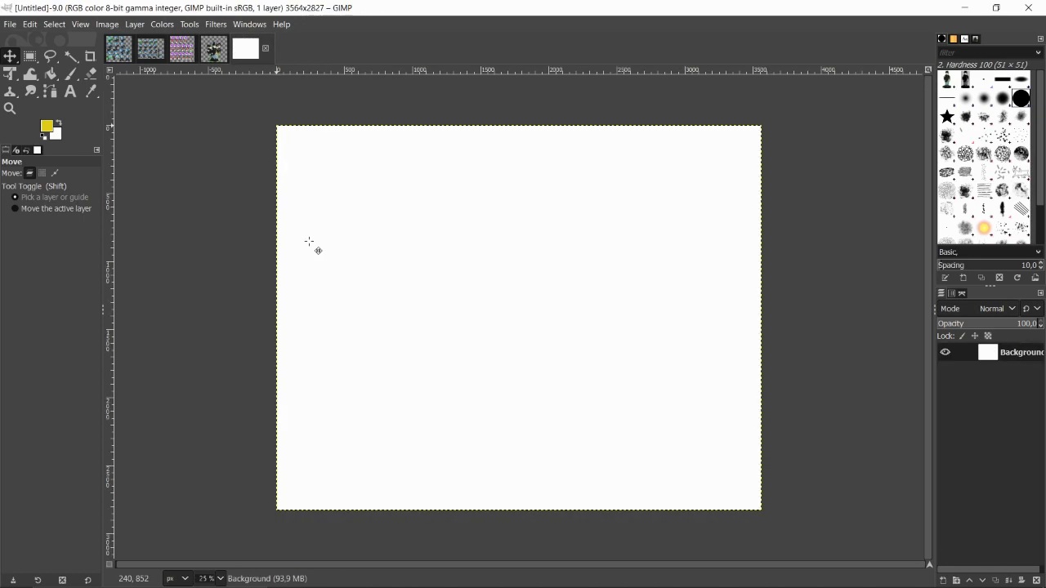
Step: Add an alpha channel to the new image's Background layer and clear its white fill to transparency
right_click(1019, 359)
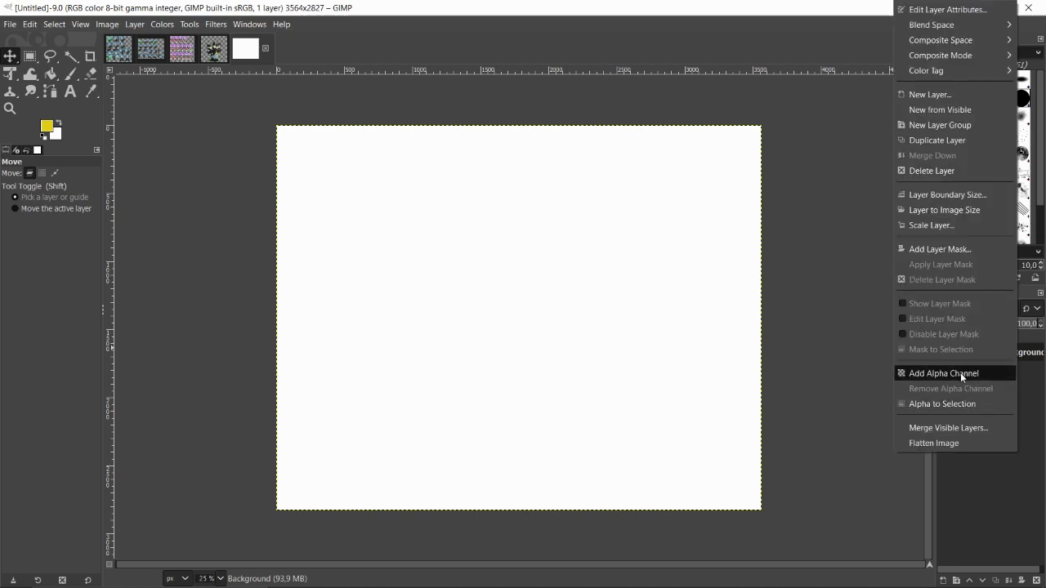
left_click(959, 373)
right_click(1015, 355)
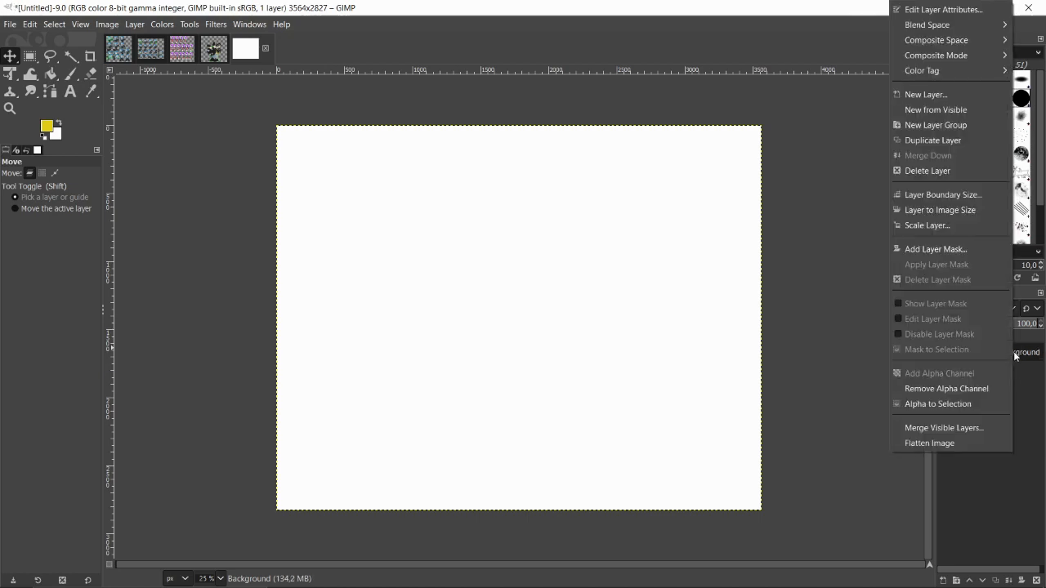
left_click(1021, 400)
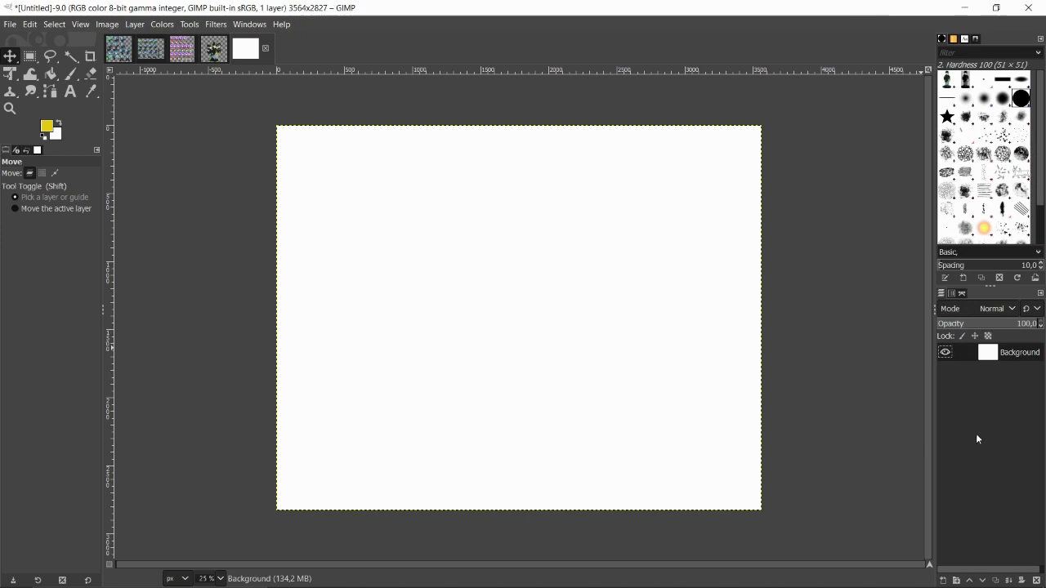
key("Delete")
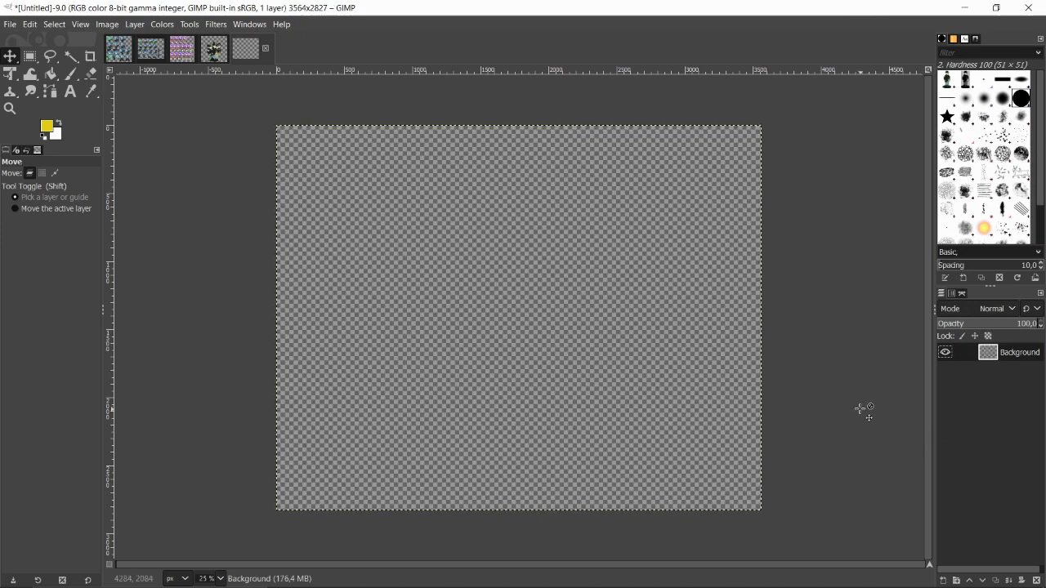
left_click(29, 56)
left_click(12, 57)
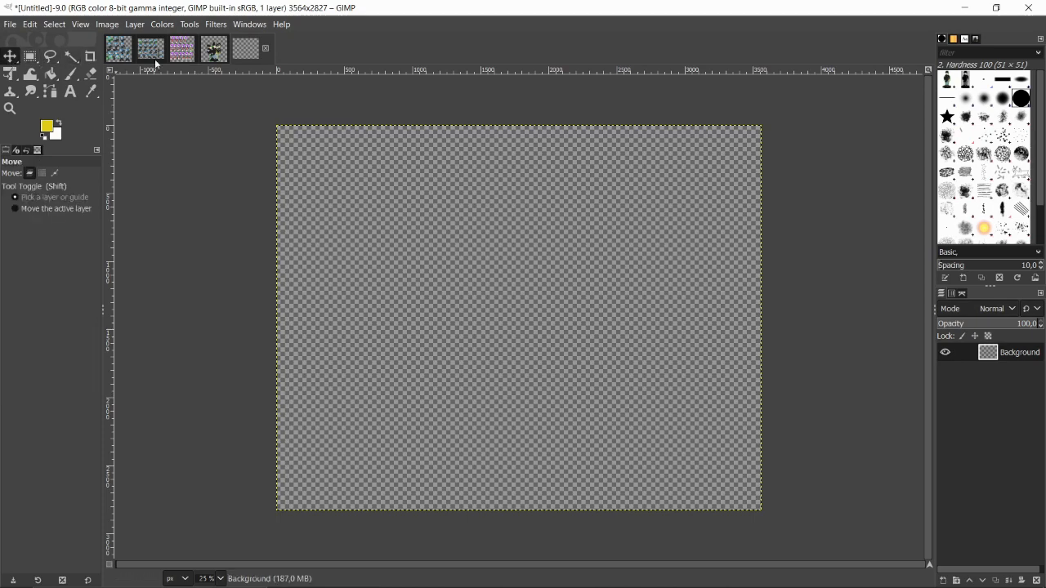
Step: Compare the Tophamanims frames with the blank canvas and the finished sheet in ellie_sprites.xcf
left_click(214, 57)
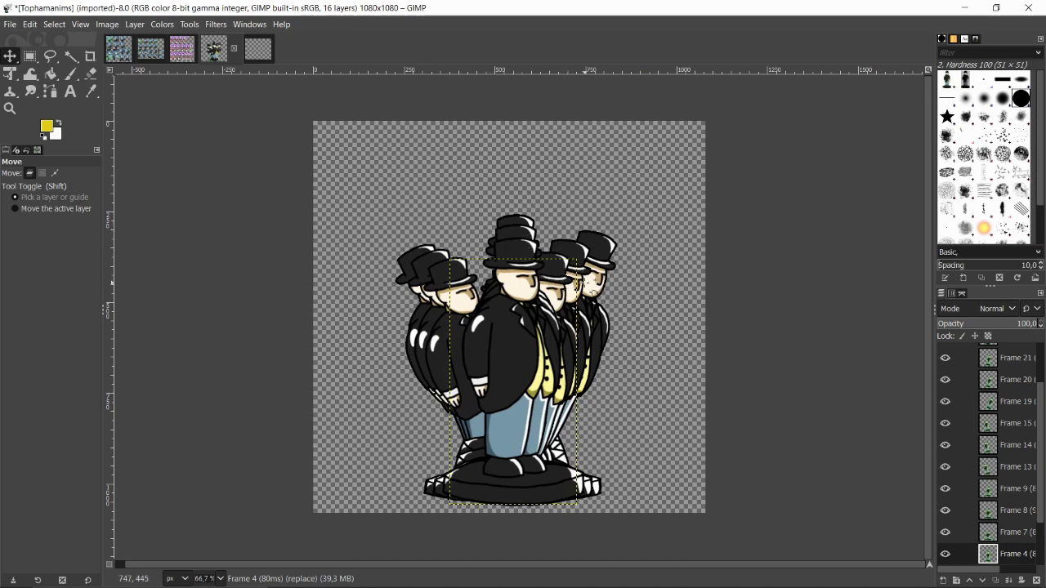
left_click(245, 49)
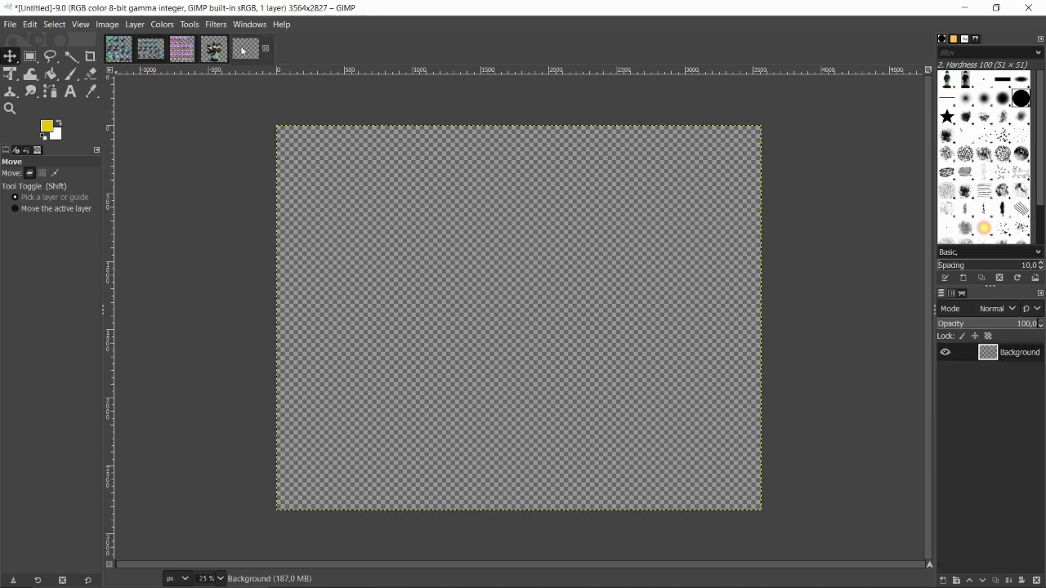
left_click(213, 51)
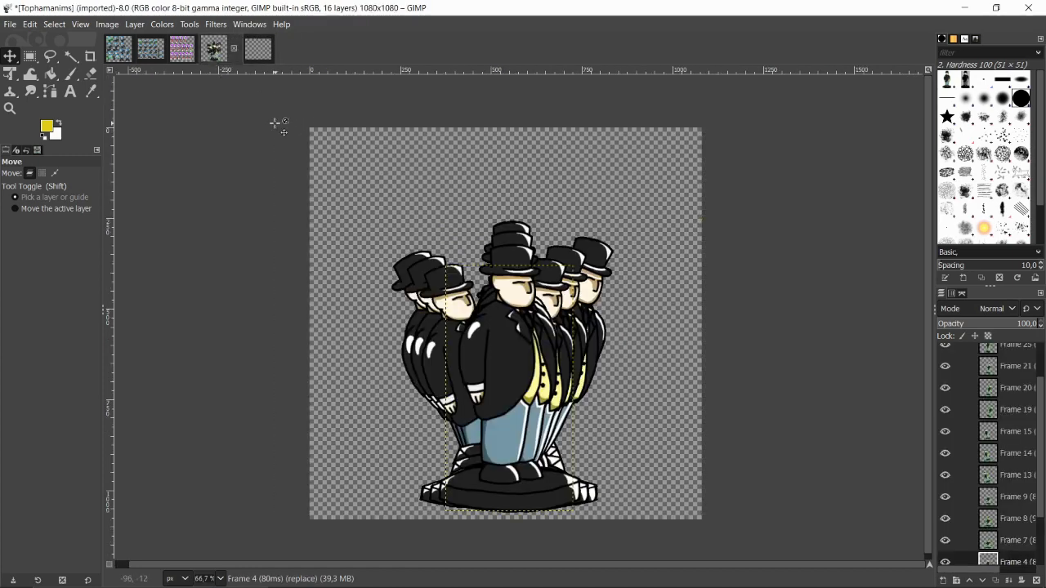
left_click(180, 58)
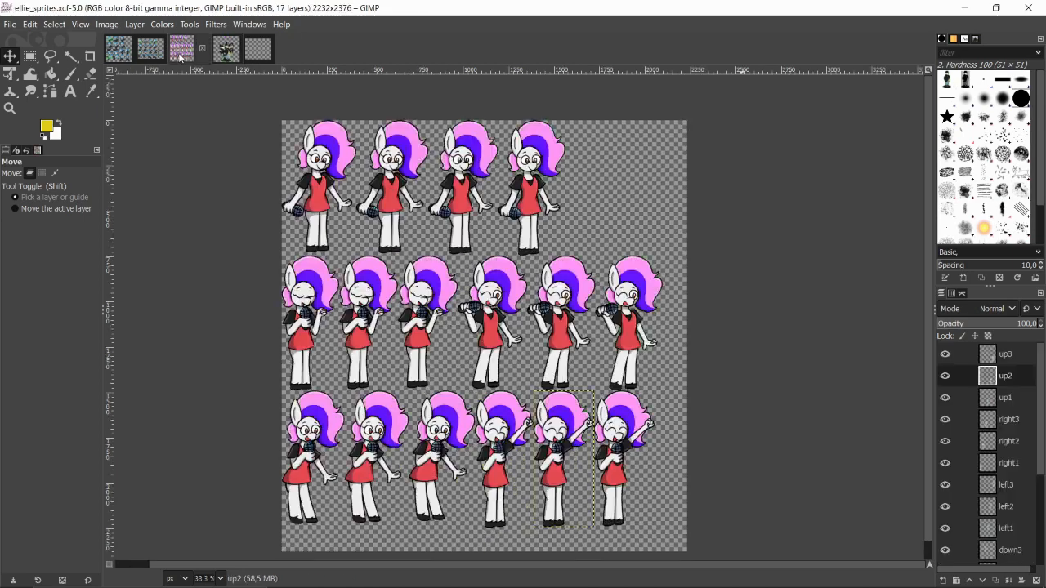
left_click(233, 59)
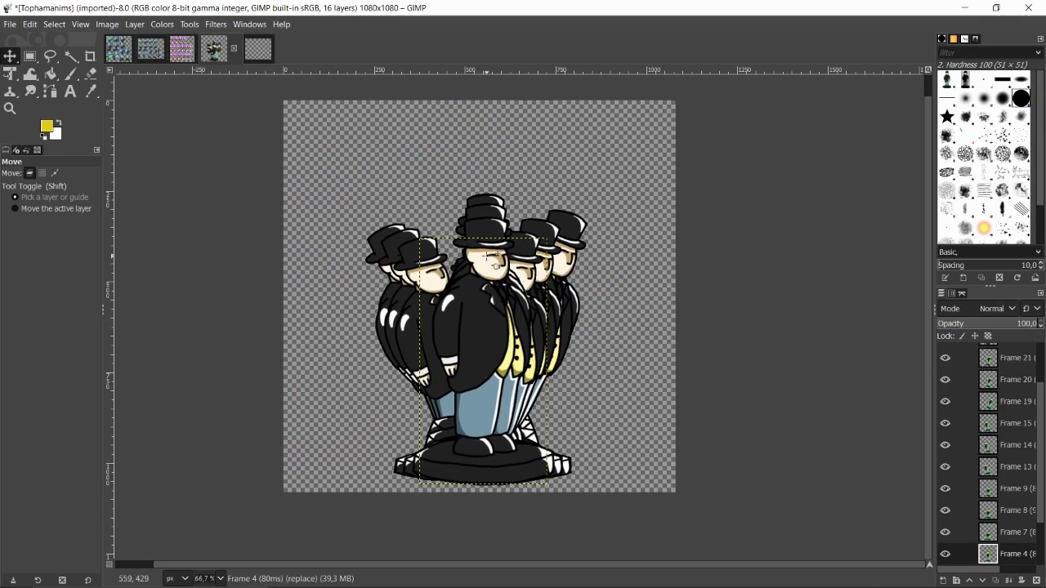
Step: Examine in ellie_sprites.xcf how the layers up3, idle1 to idle4 and down1 match the sprites' places on the sheet
left_click(181, 49)
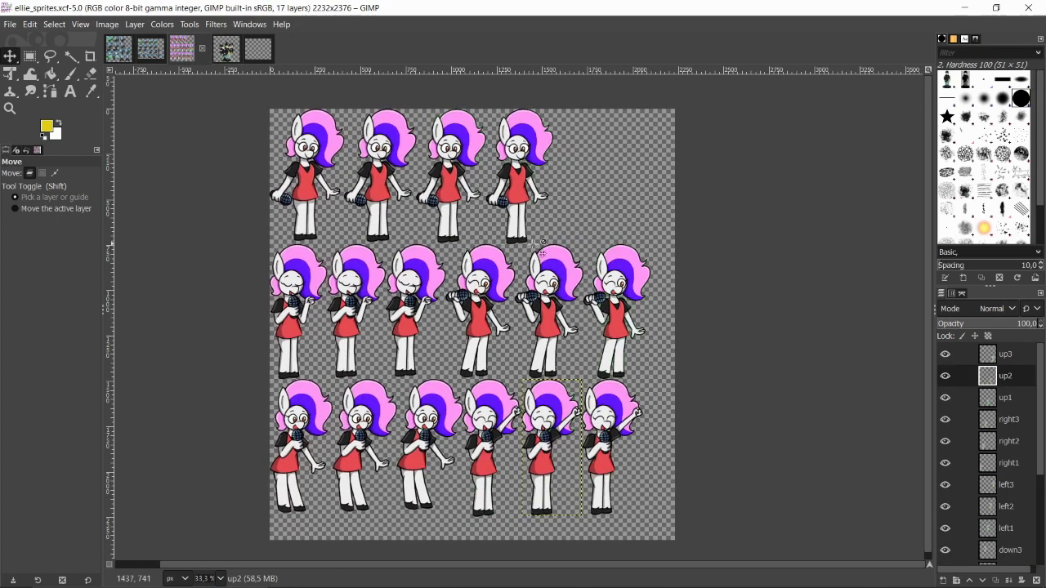
left_click(1003, 357)
scroll(1034, 462, "down", 5)
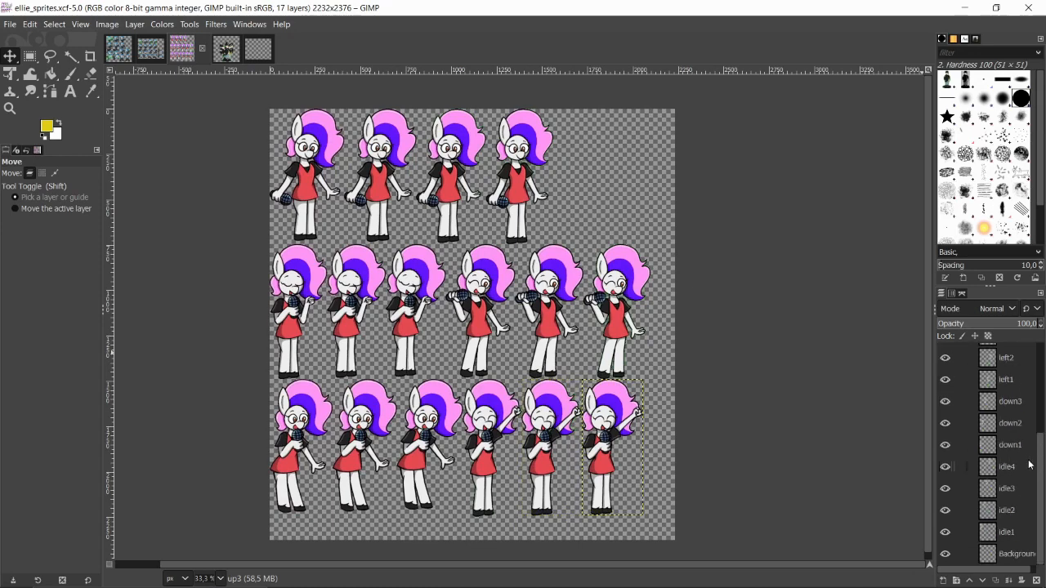
left_click(1014, 534)
left_click(1013, 513)
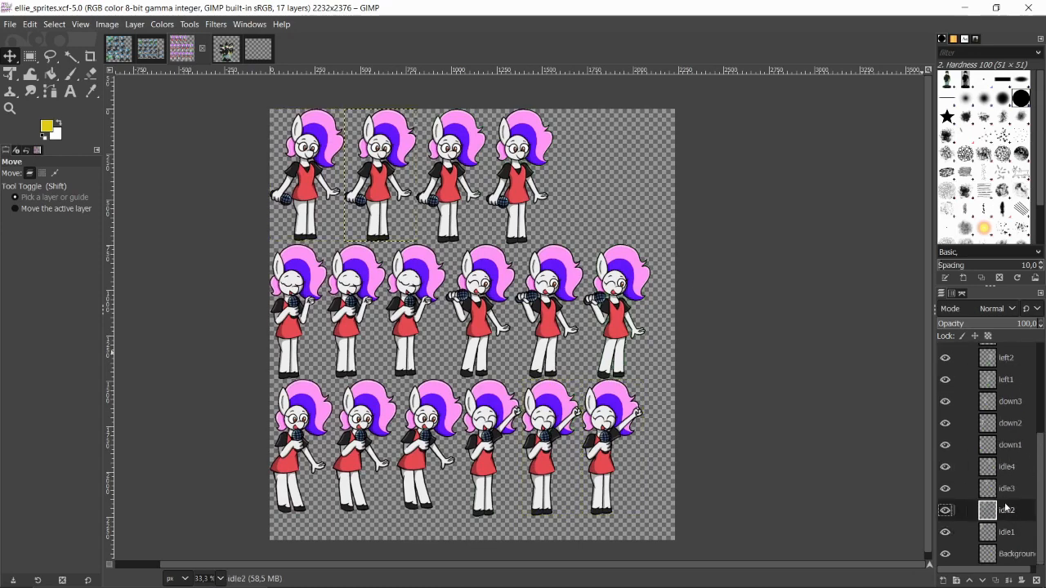
left_click(1004, 490)
left_click(1009, 469)
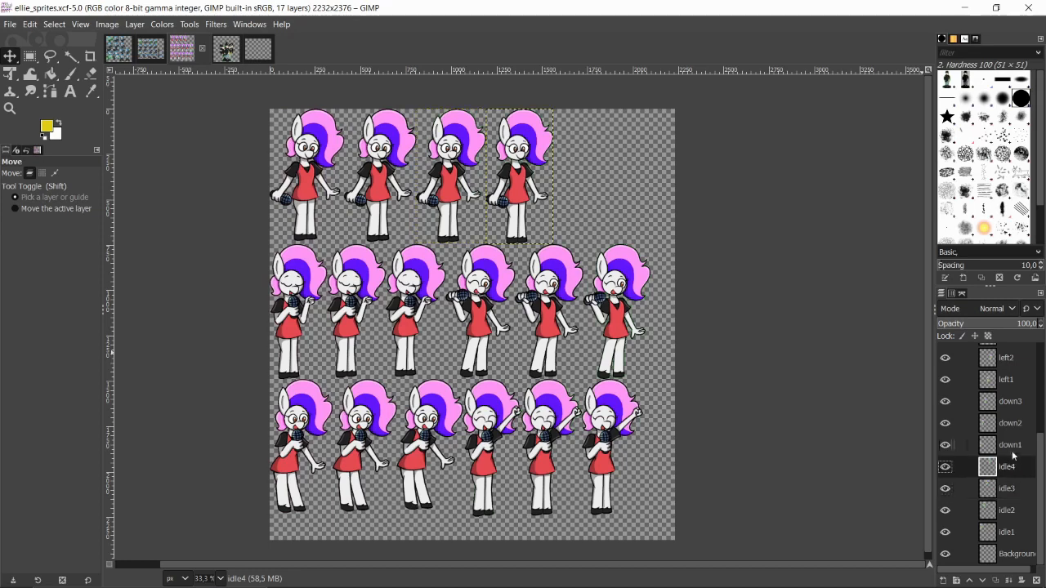
left_click(1017, 444)
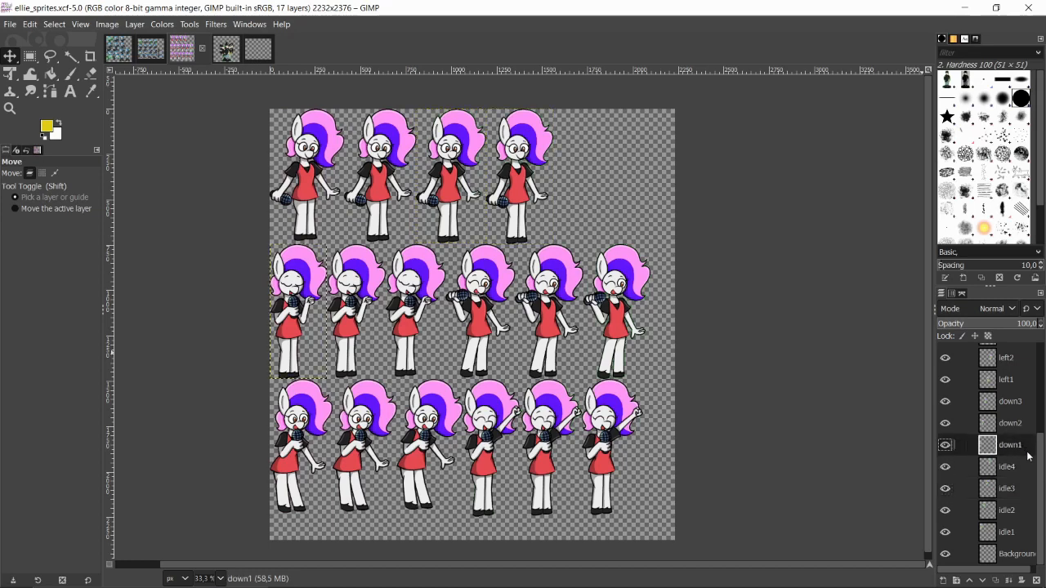
left_click(1021, 472)
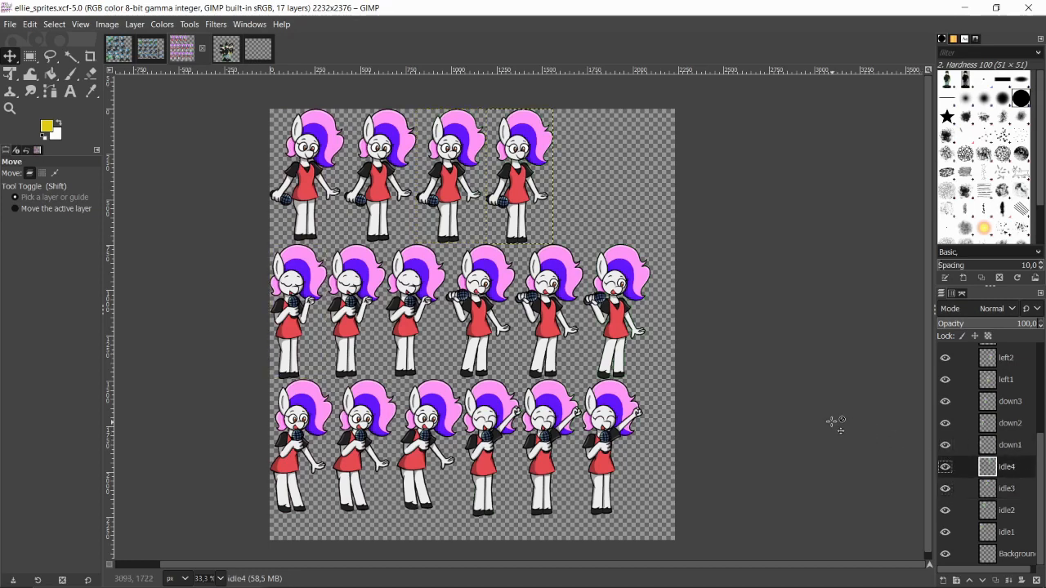
Step: Examine the sprite layouts in animdu sprites.xcf and animdu anger sprites.xcf, checking where Frame 9, Frame 10 and Frame 104 sit on the anger sheet
left_click(154, 56)
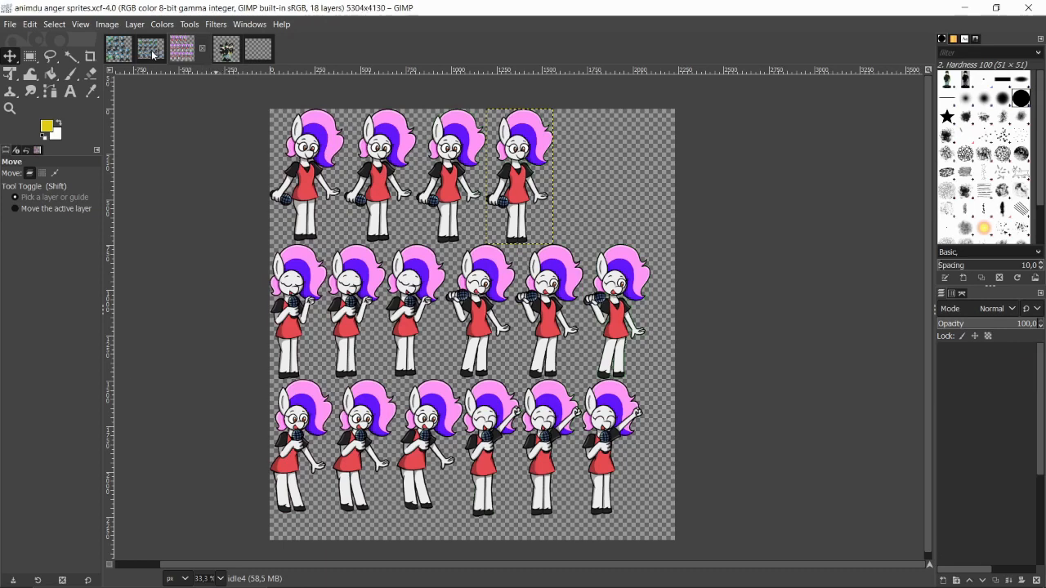
left_click(120, 55)
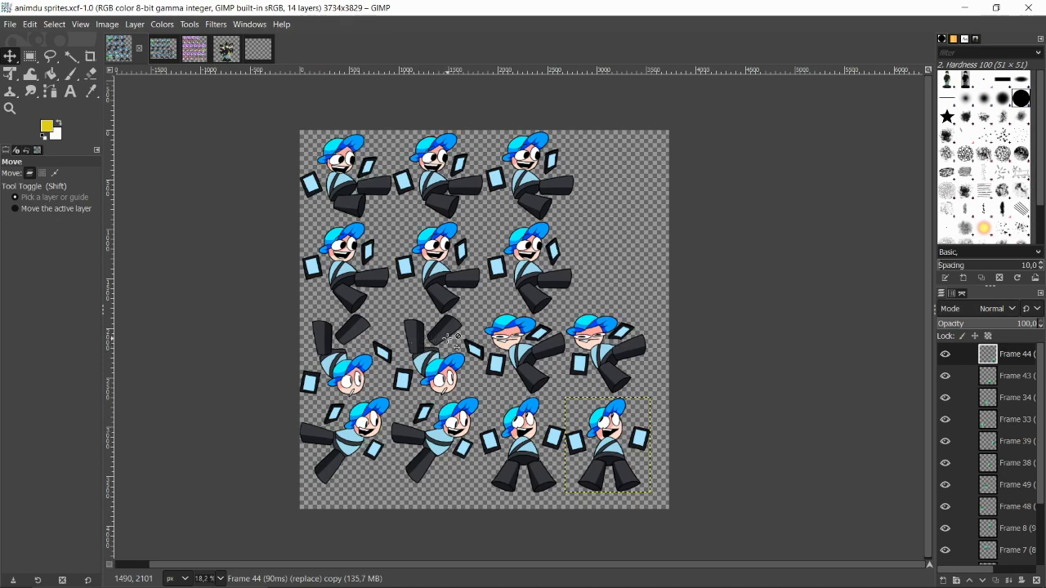
left_click(163, 49)
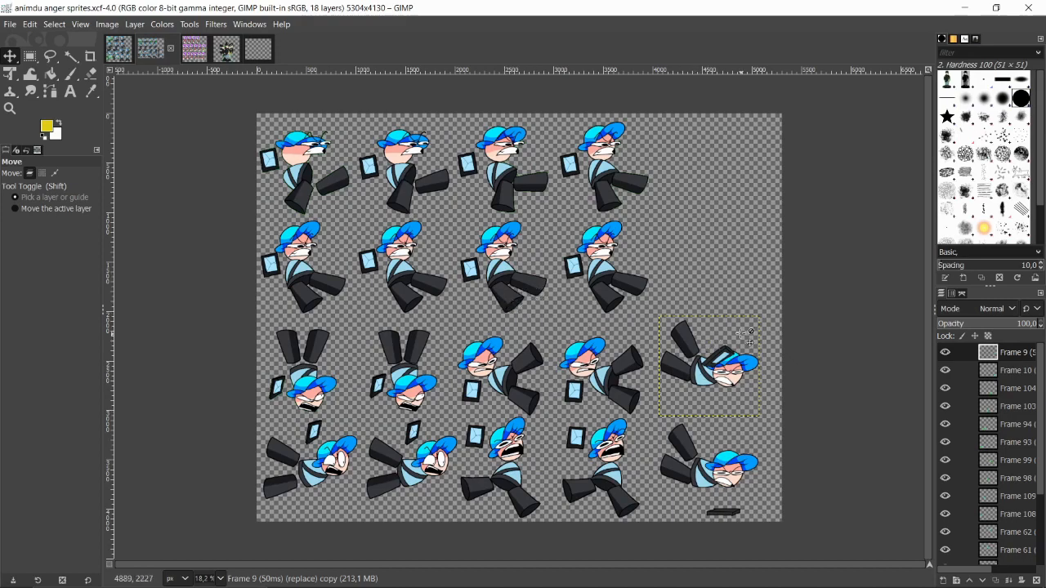
scroll(672, 359, "up", 3)
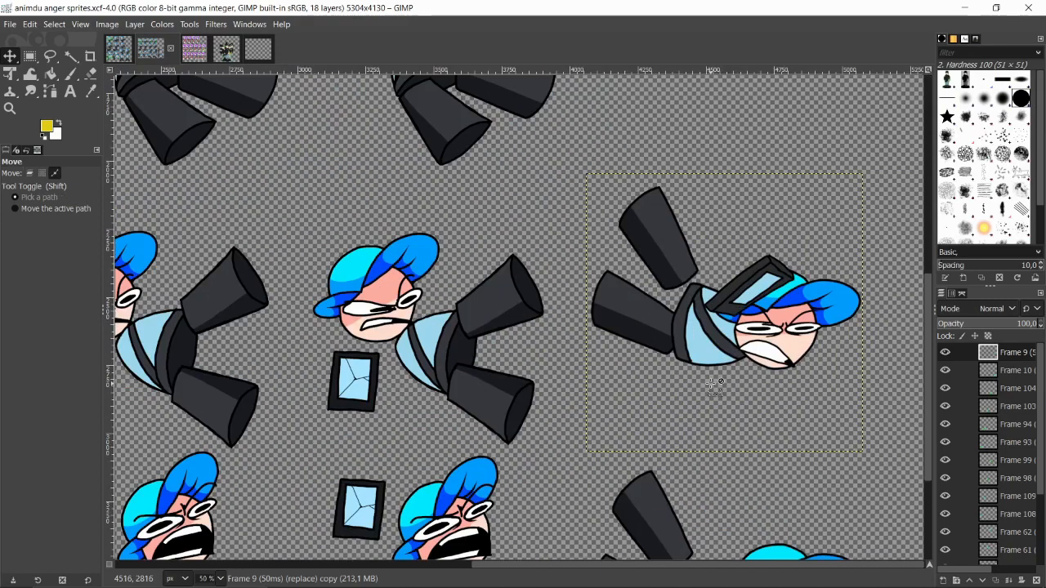
scroll(672, 360, "down", 2)
left_click(1027, 376)
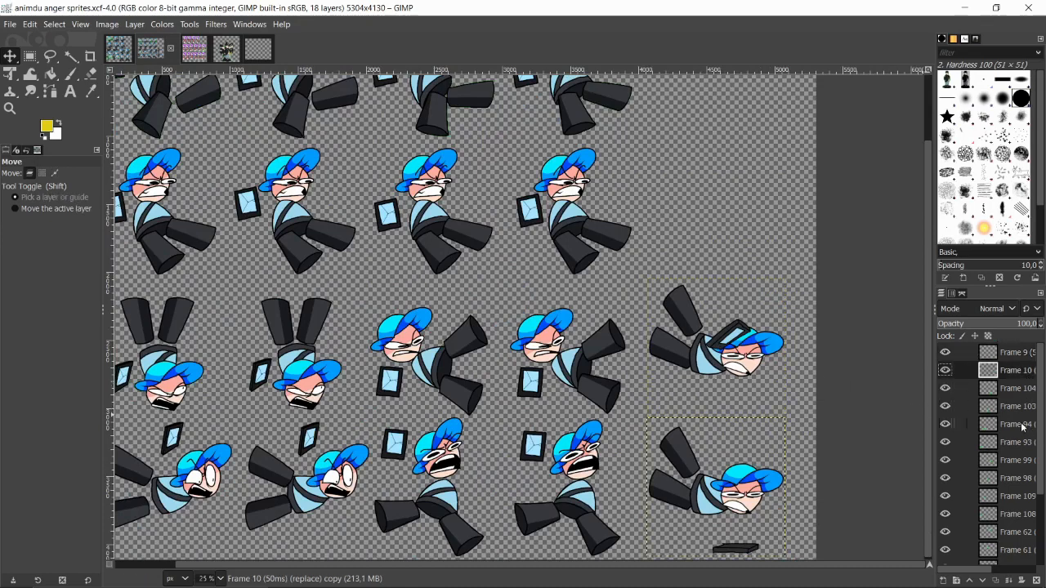
left_click(1018, 388)
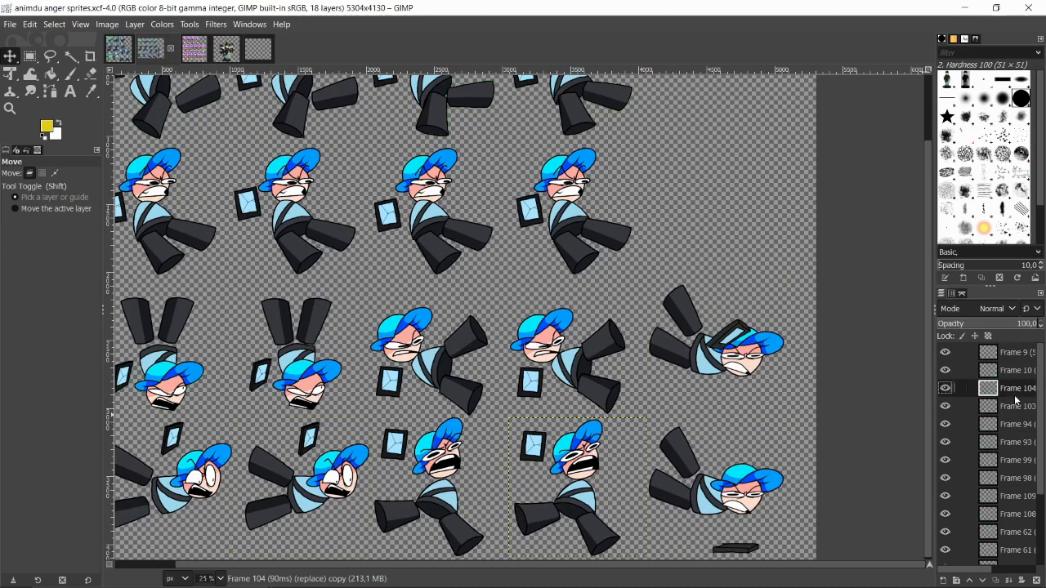
left_click(1007, 359)
scroll(612, 345, "up", 1)
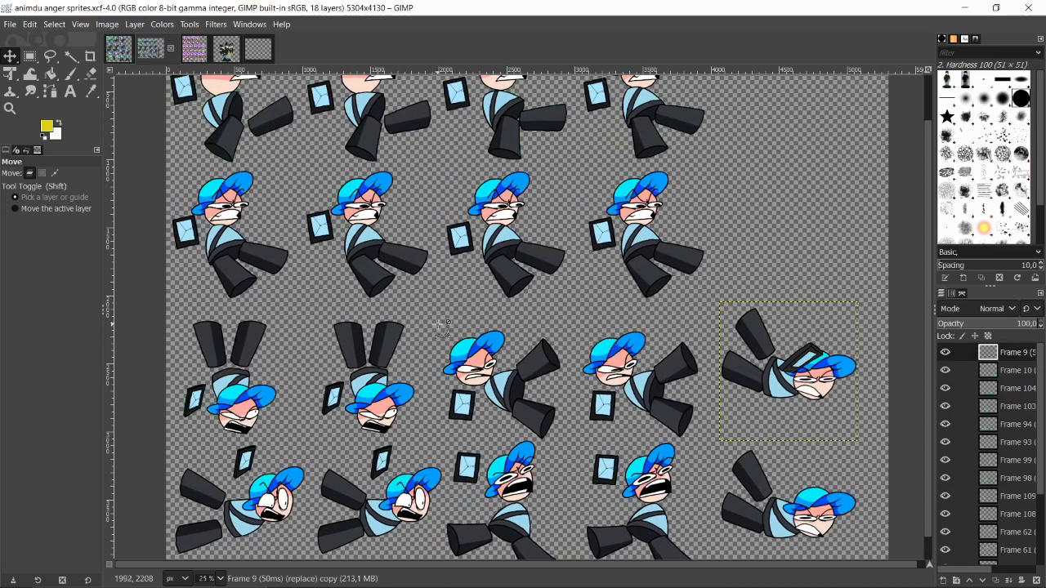
scroll(438, 324, "down", 1)
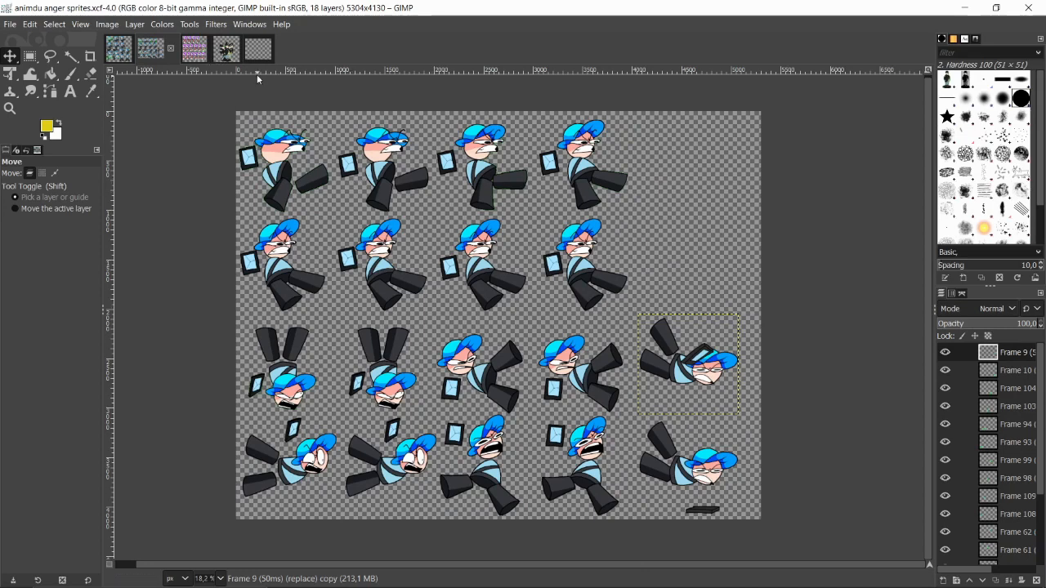
Step: Return to the Tophamanims image and review its remaining frame layers from Frame 27 down to the background
left_click(219, 56)
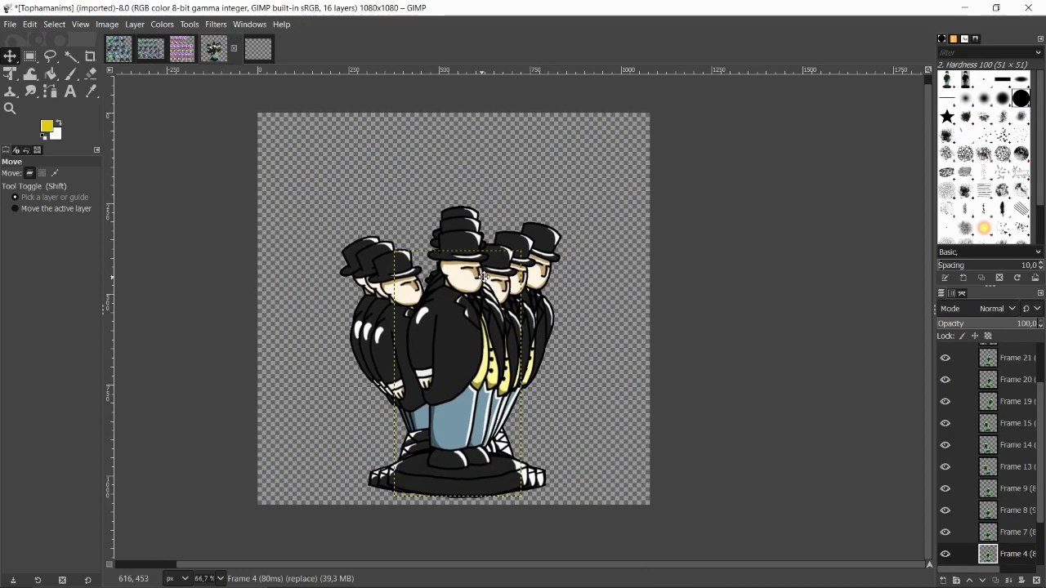
scroll(980, 429, "up", 3)
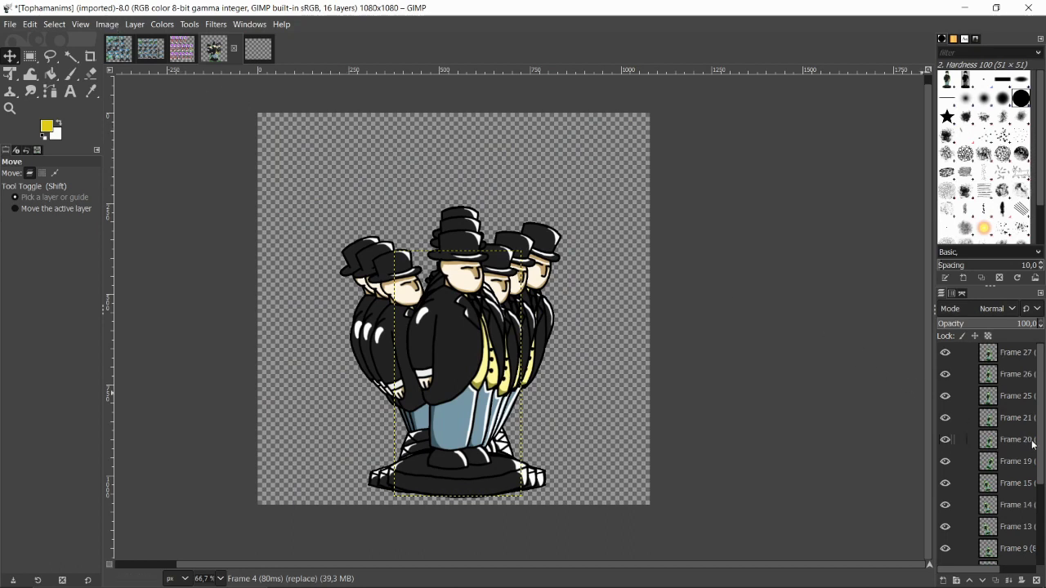
scroll(1026, 442, "down", 5)
scroll(1017, 437, "up", 5)
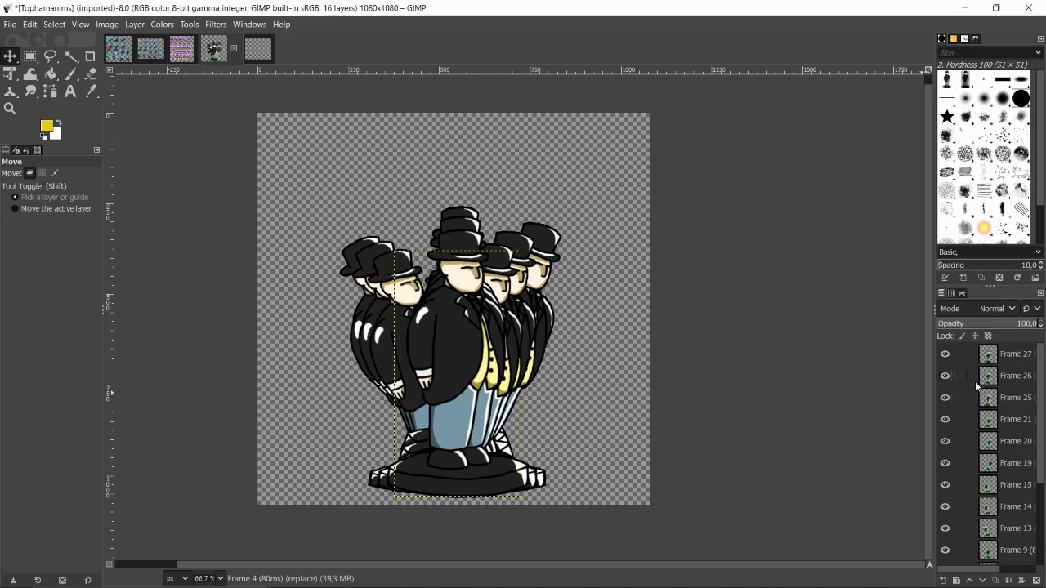
scroll(969, 386, "down", 5)
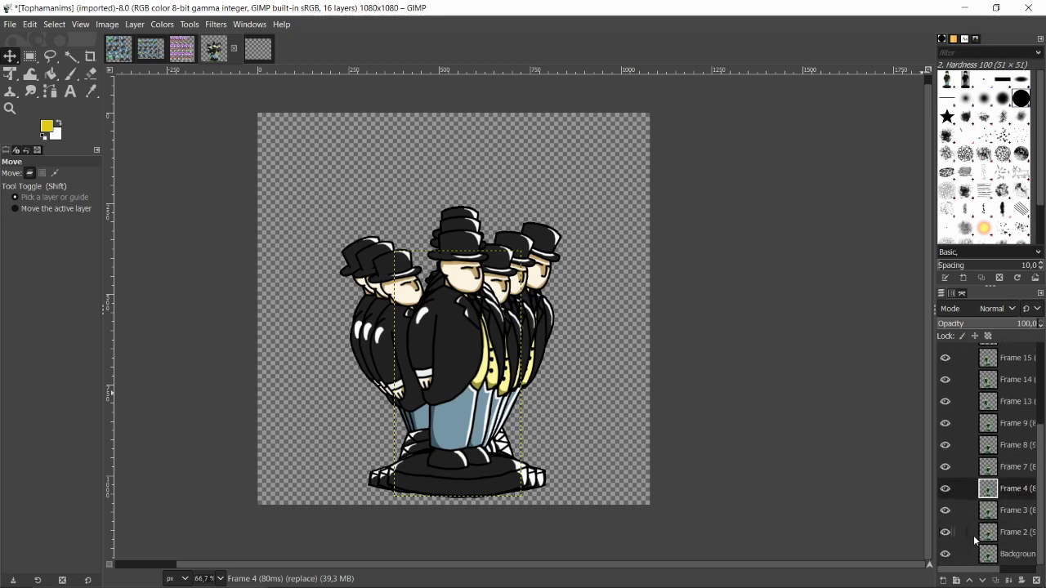
scroll(963, 401, "up", 5)
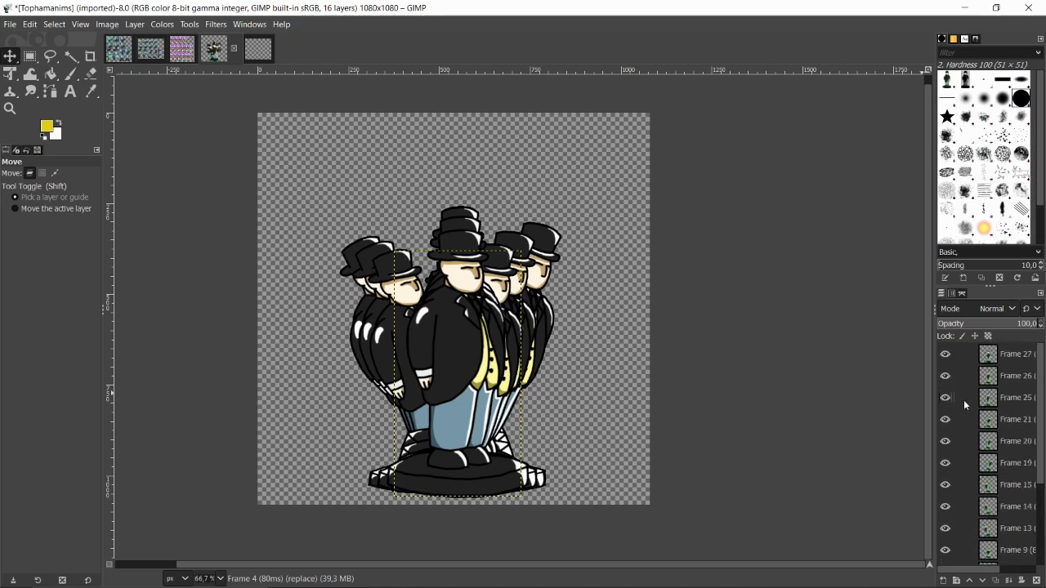
Step: Fit the Tophamanims canvas to its layers and expand the Background layer to the image size
left_click(119, 26)
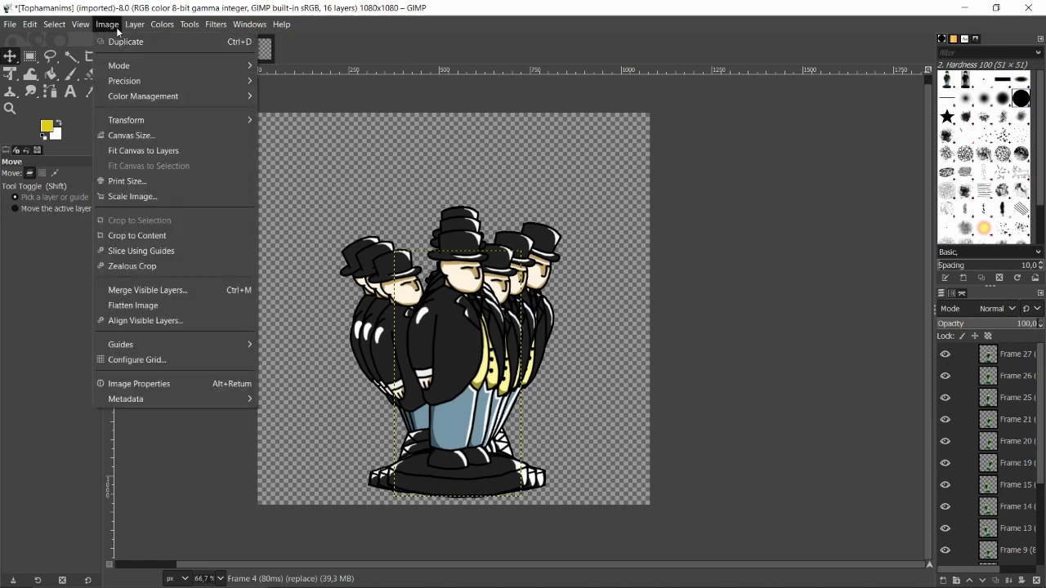
left_click(164, 153)
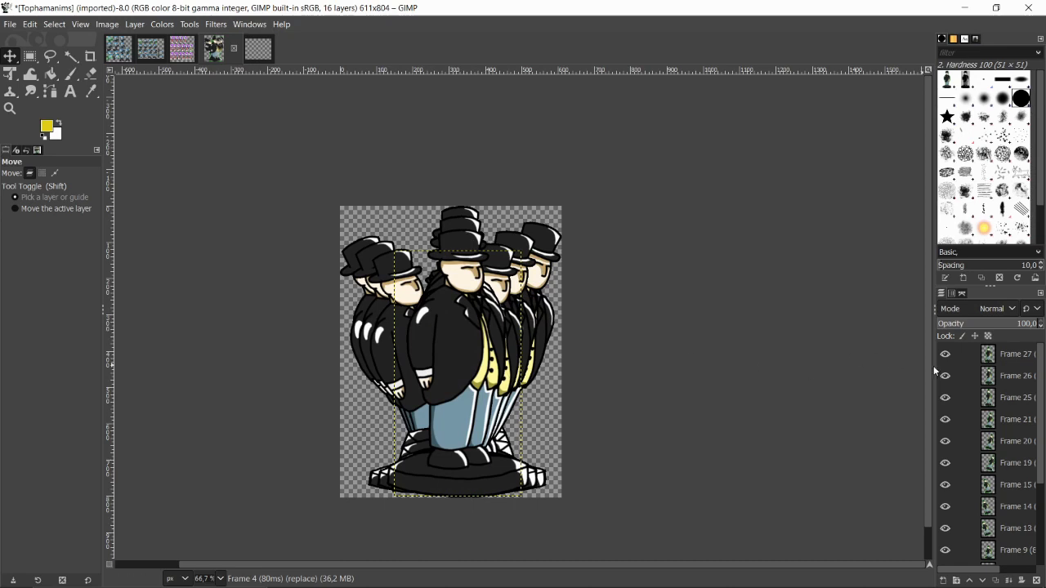
scroll(1001, 397, "down", 3)
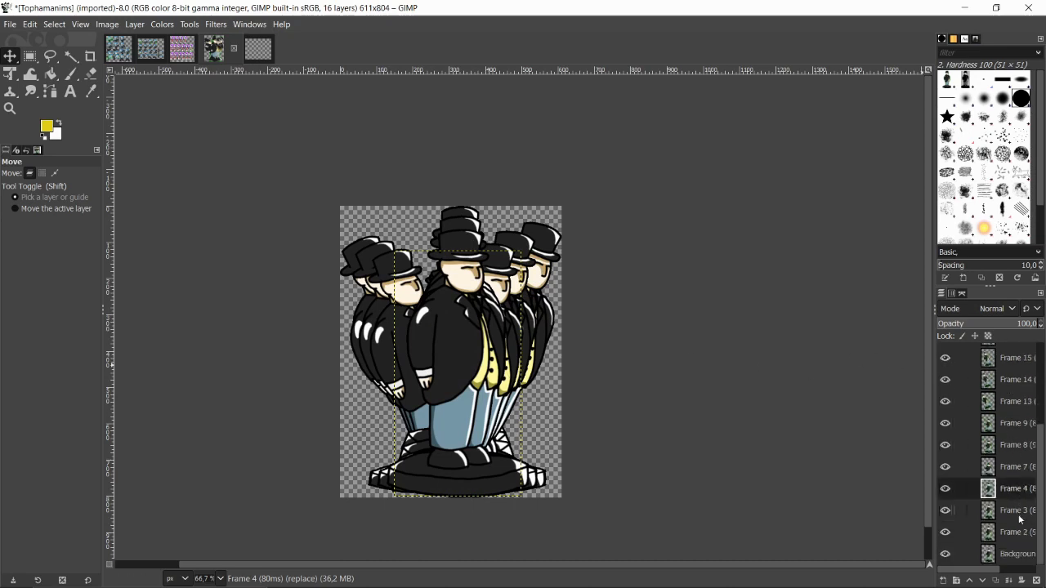
left_click(1003, 562)
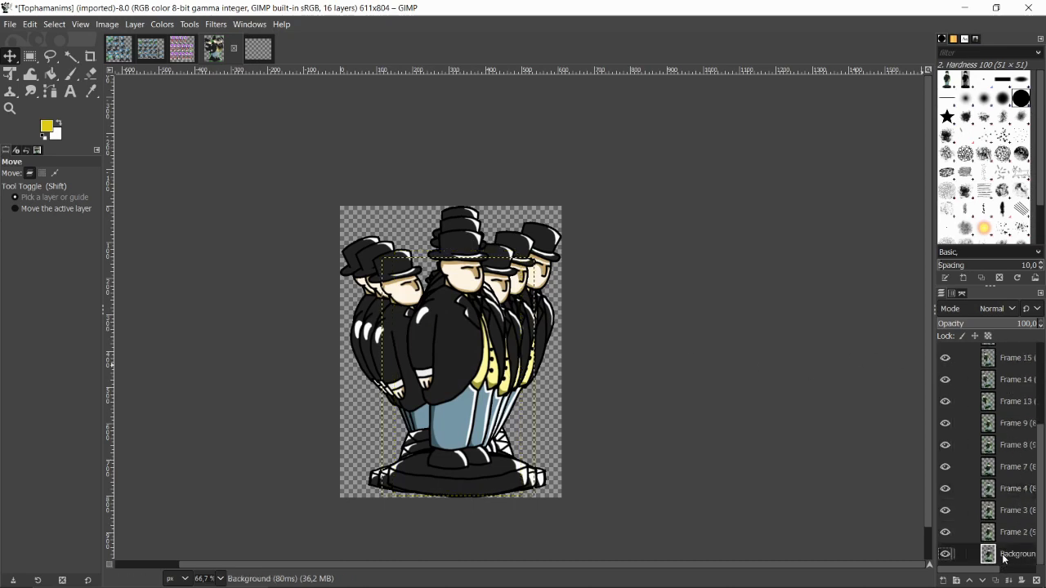
right_click(1003, 557)
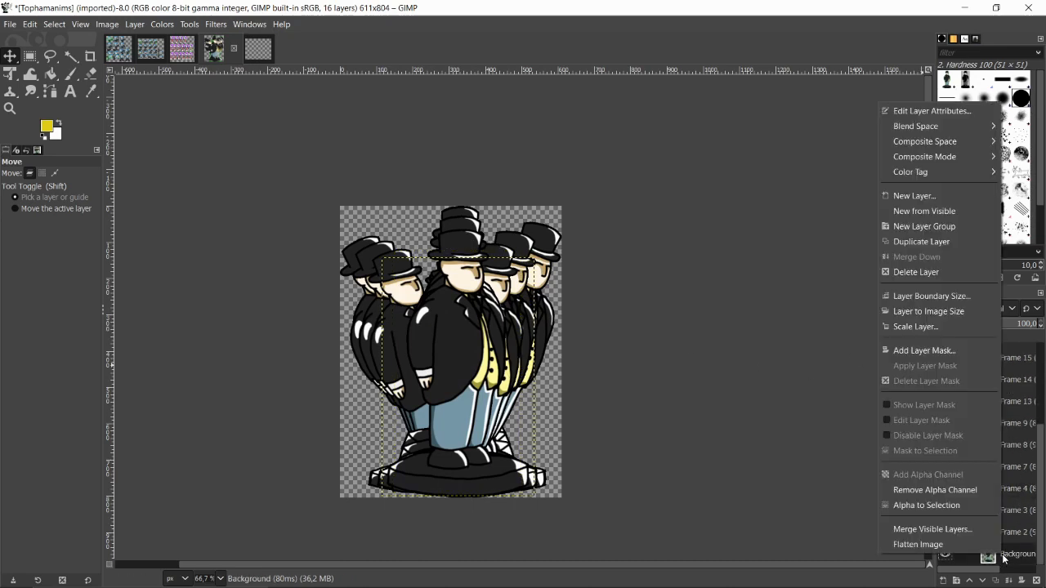
left_click(952, 311)
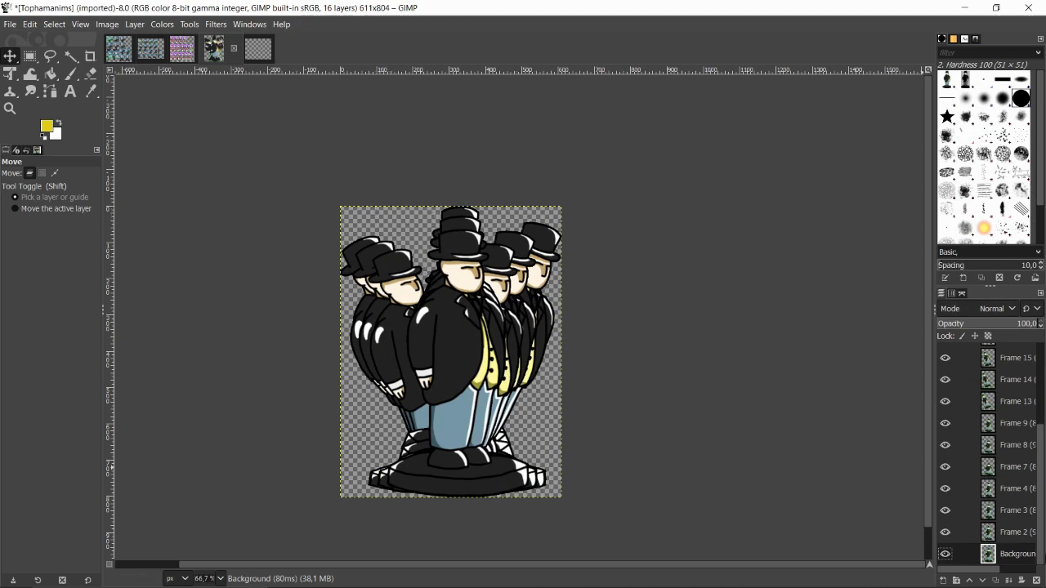
Step: Expand the Frame 2, Frame 3 and Frame 4 layers to the image size
left_click(1013, 532)
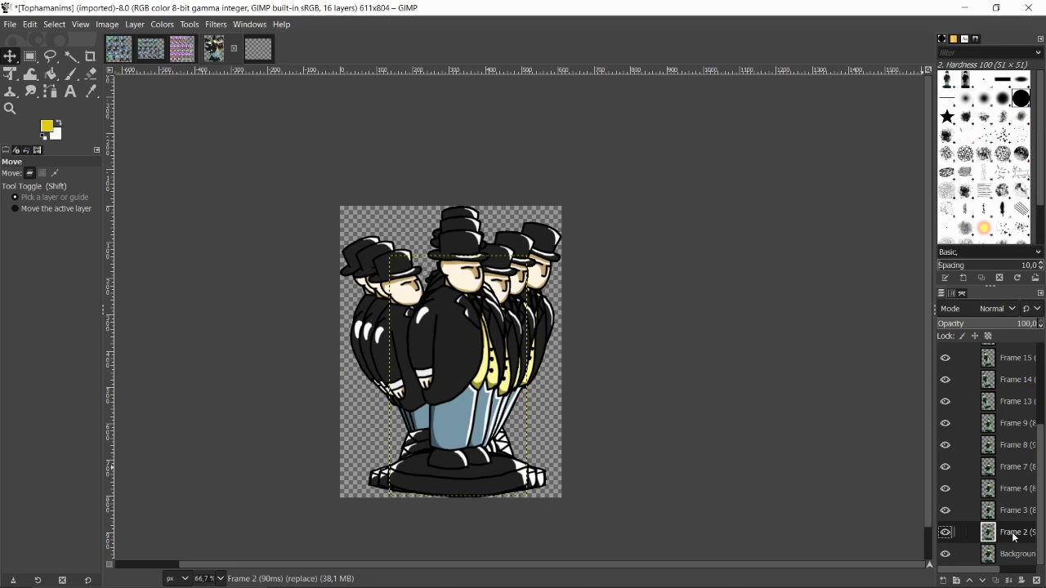
right_click(1011, 540)
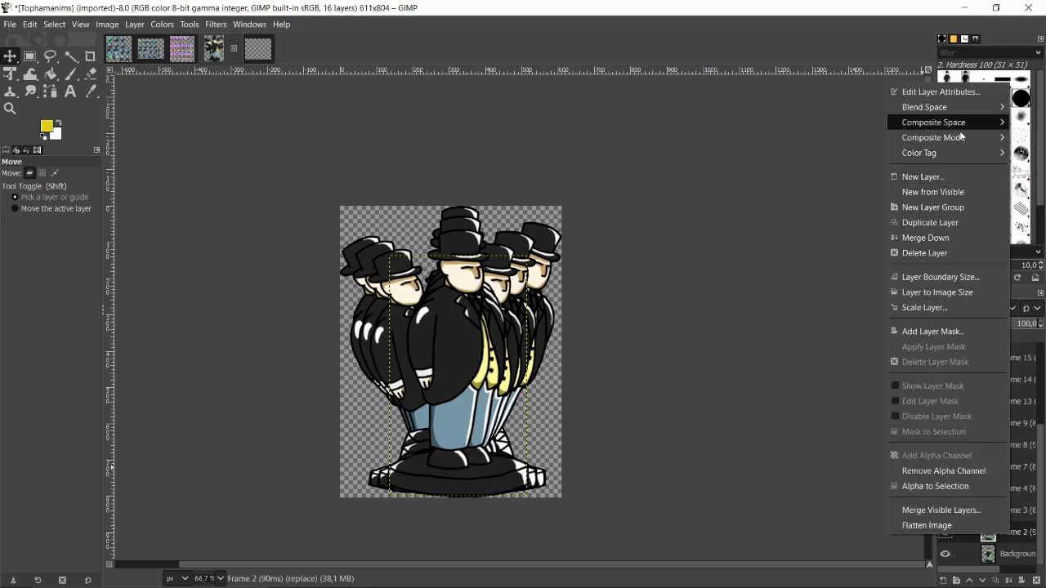
left_click(956, 292)
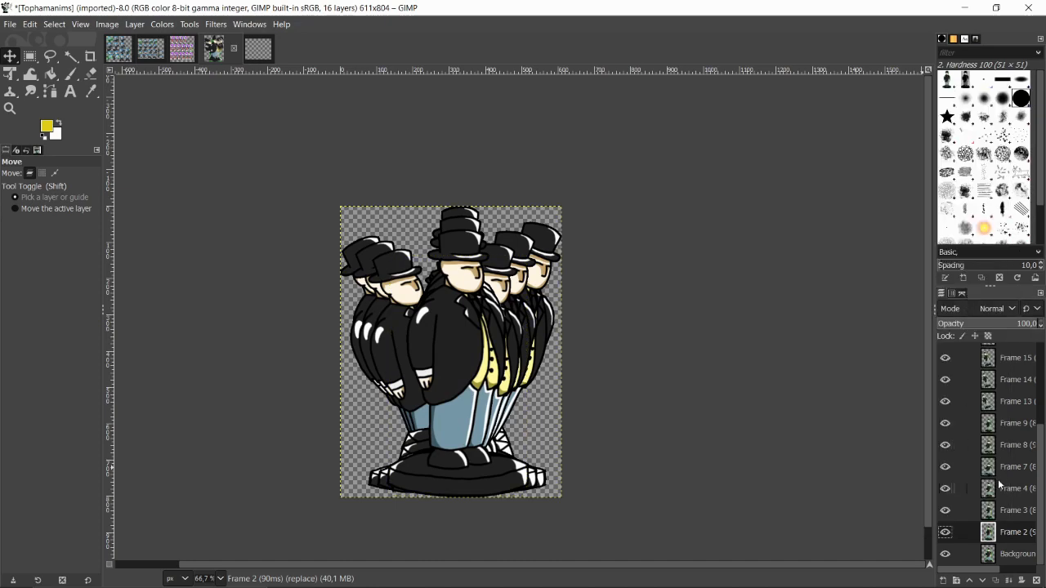
right_click(1009, 516)
left_click(941, 263)
right_click(1015, 496)
left_click(949, 245)
Step: Expand the Frame 7, Frame 8 and Frame 9 layers to the image size
right_click(1006, 476)
left_click(952, 228)
right_click(1009, 454)
left_click(951, 205)
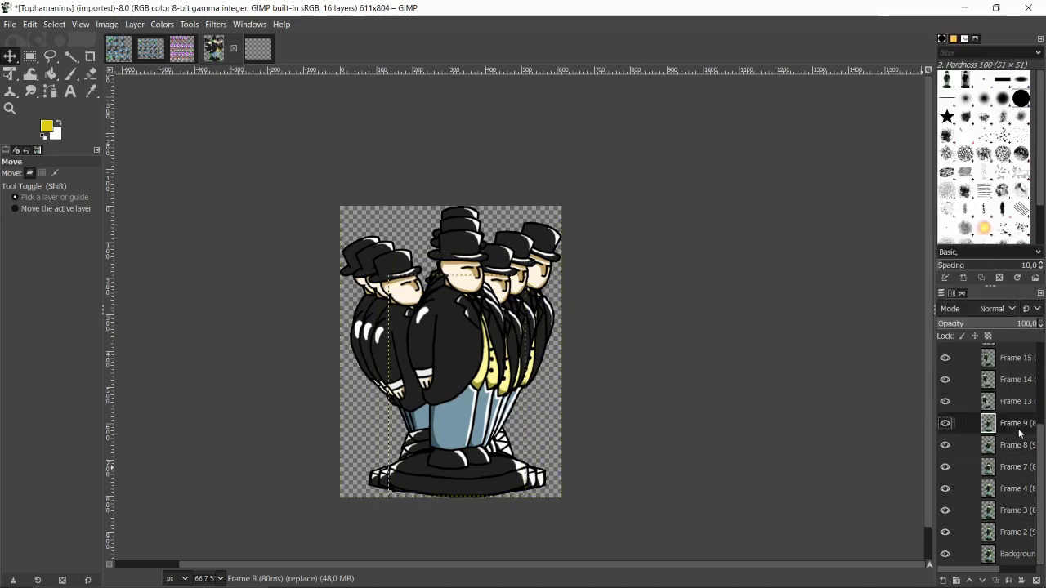
right_click(1017, 433)
left_click(967, 210)
Step: Expand all remaining frame layers, from Frame 13 up to Frame 27, to the image size
scroll(989, 425, "up", 3)
right_click(1010, 374)
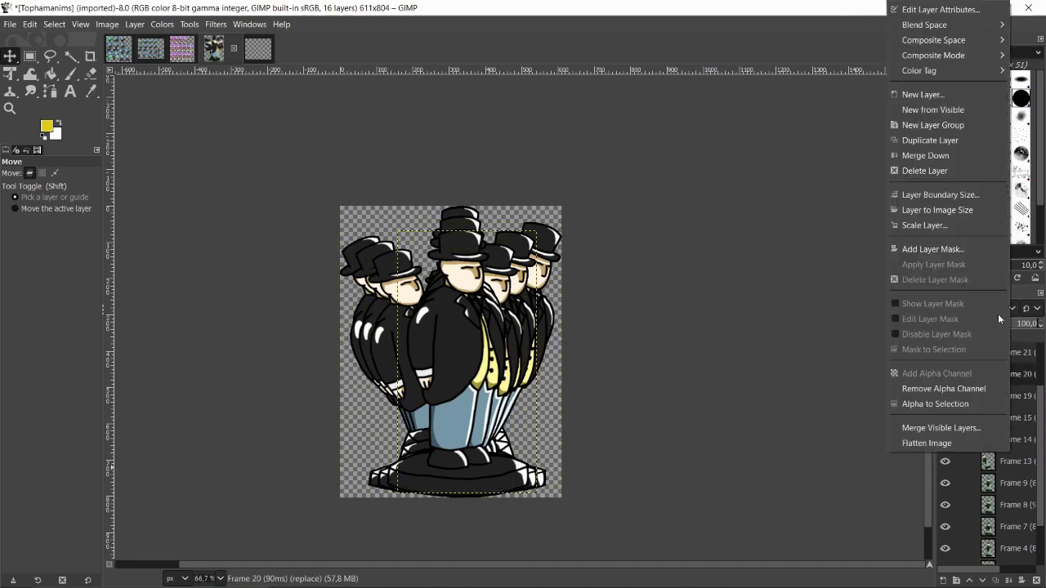
left_click(945, 210)
right_click(1010, 386)
left_click(943, 210)
right_click(1011, 397)
right_click(1017, 375)
left_click(948, 210)
right_click(1026, 353)
left_click(950, 210)
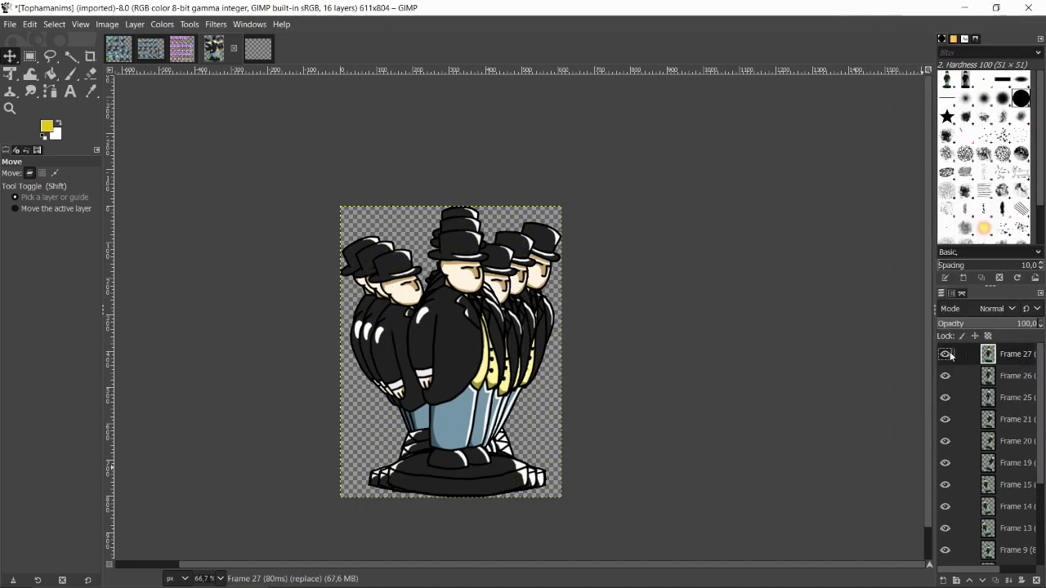
Step: Review the resized frame layers, briefly hiding and showing Frame 27 to check it
scroll(949, 365, "down", 3)
scroll(944, 364, "up", 3)
left_click(946, 355)
left_click(945, 355)
scroll(989, 402, "down", 5)
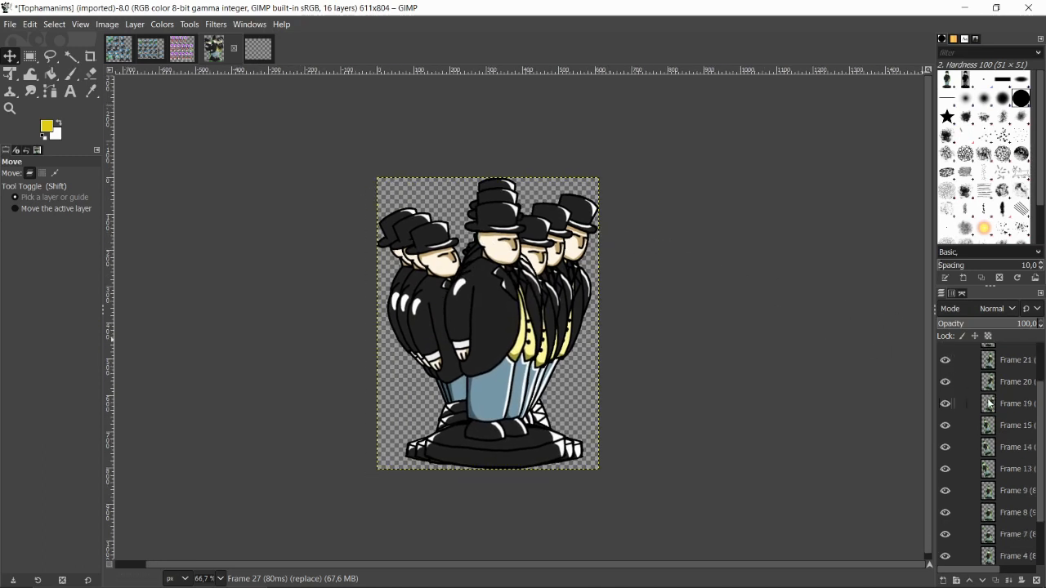
Step: Select the Background layer and hide every layer from Frame 27 down to Frame 7, leaving Frames 2 to 4 and Background visible
left_click(1003, 553)
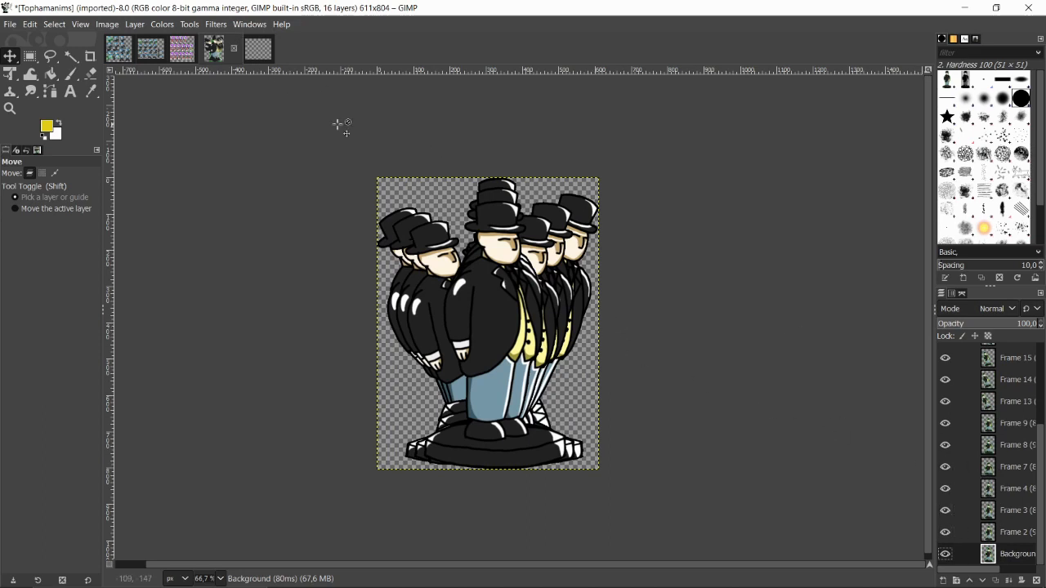
scroll(1040, 495, "up", 3)
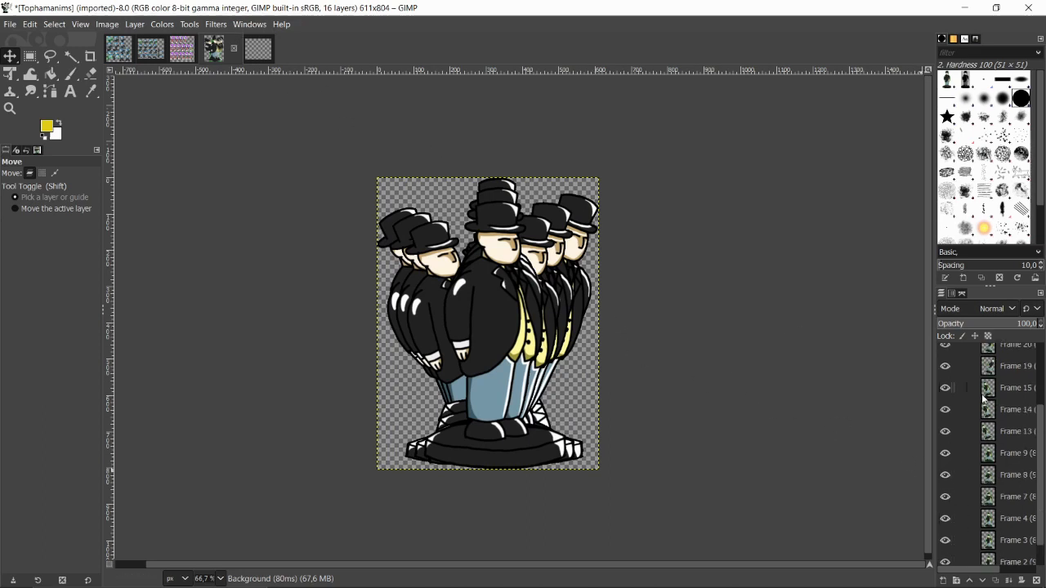
left_click_drag(945, 360, 948, 517)
scroll(956, 503, "down", 3)
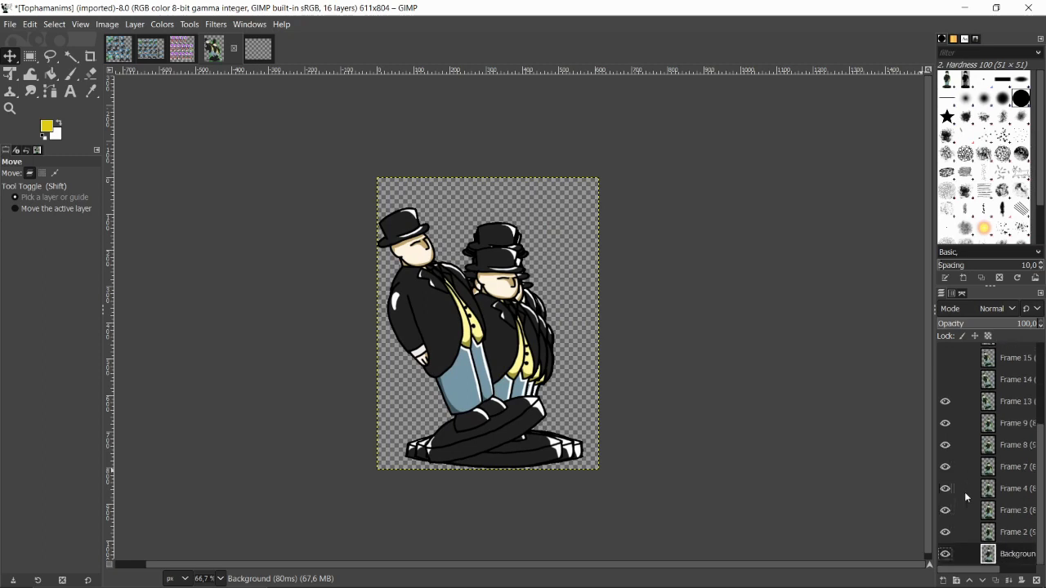
left_click(947, 406)
left_click(948, 424)
left_click(948, 445)
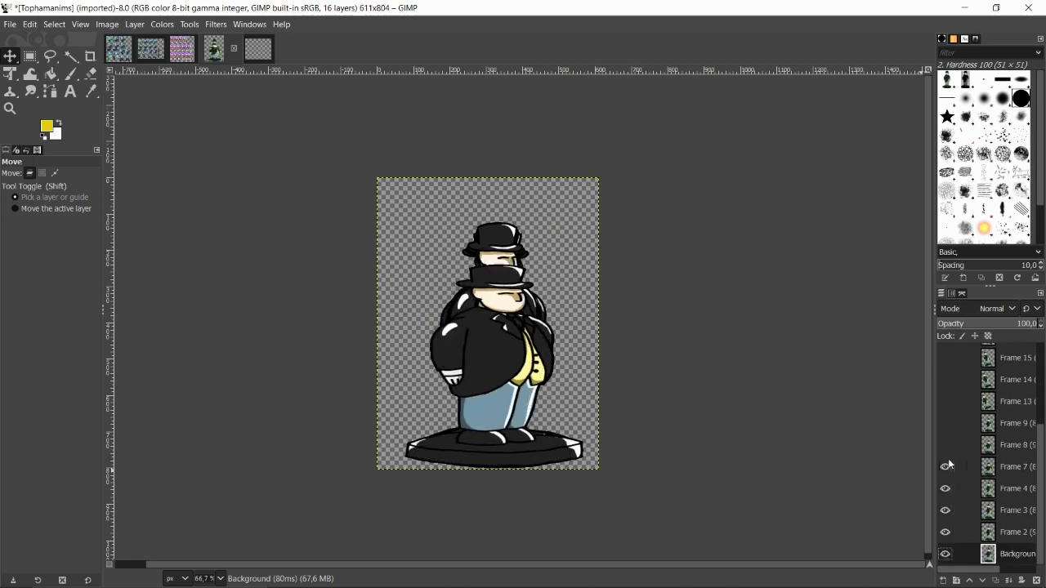
left_click(947, 470)
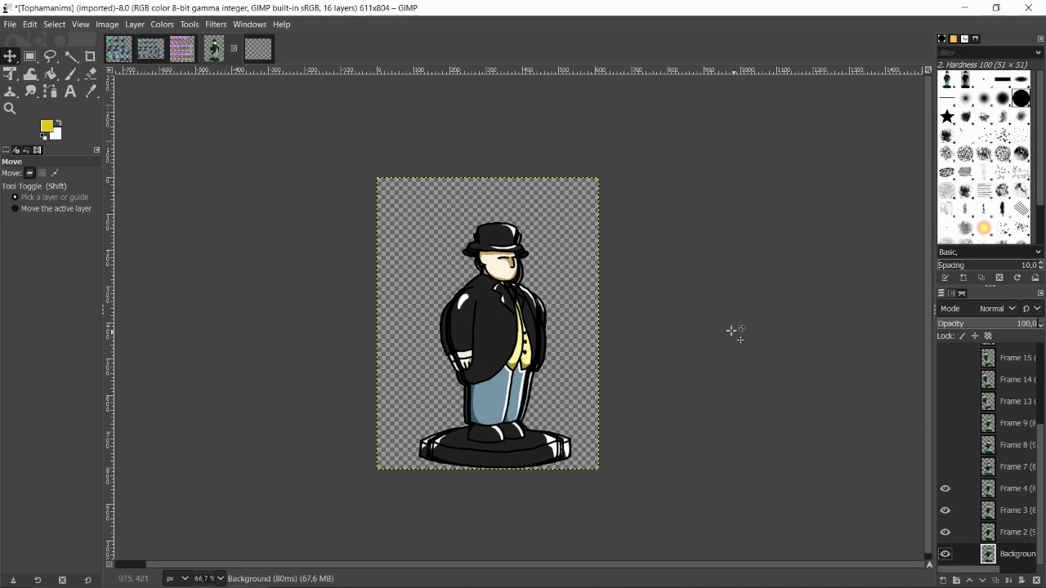
Step: Compare the idle sprites in ellie_sprites.xcf with the visible idle frames in the Tophamanims image
left_click(182, 49)
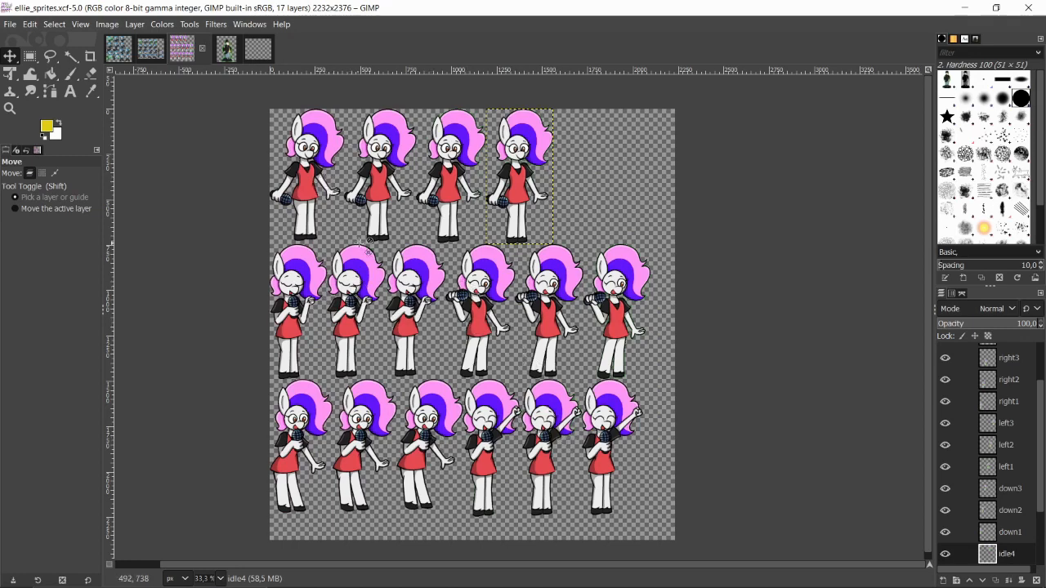
left_click(229, 52)
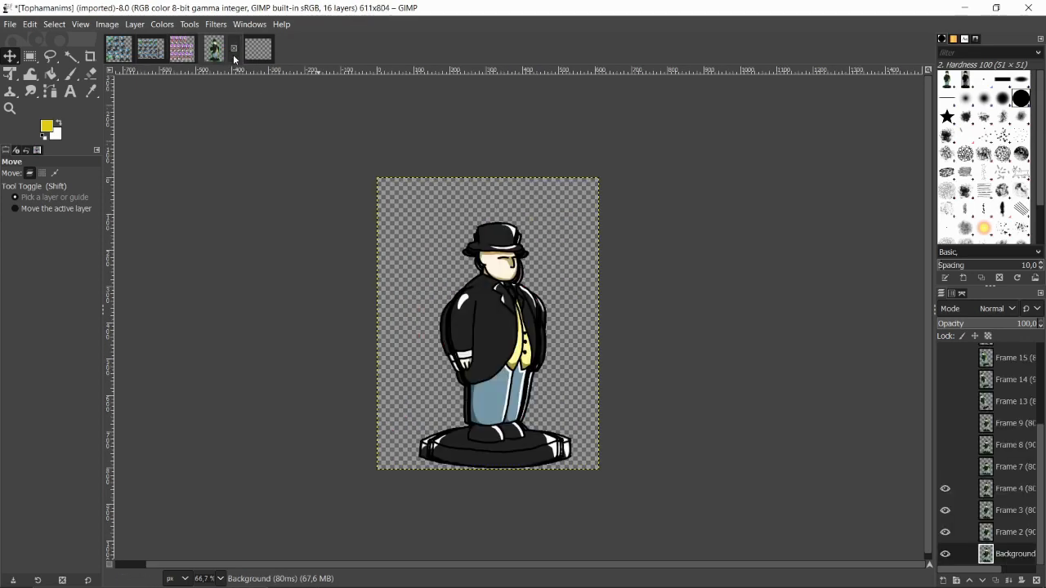
key("ctrl")
scroll(421, 221, "up", 1, "ctrl")
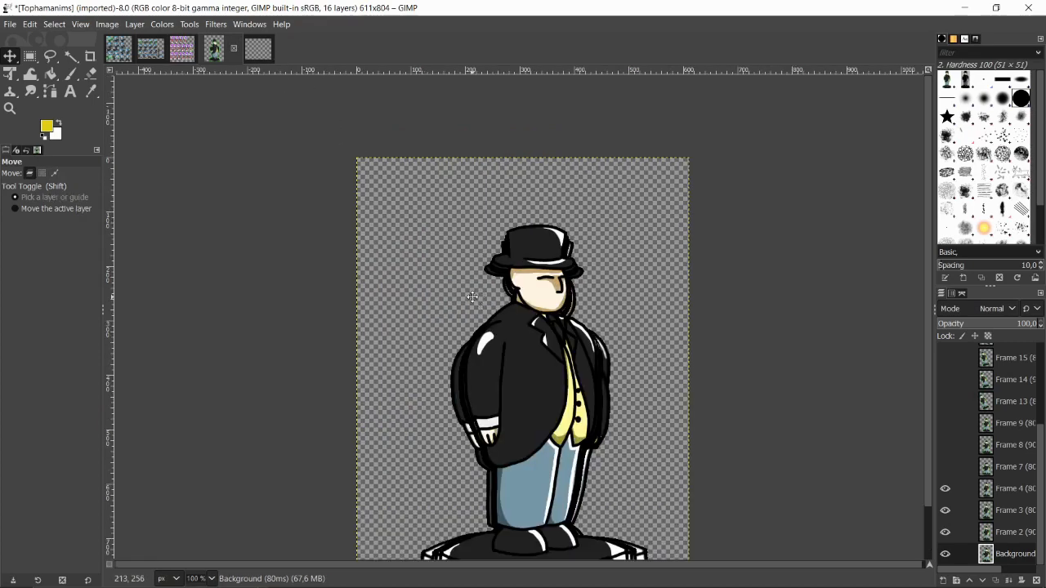
scroll(458, 262, "down", 3)
left_click_drag(478, 282, 480, 280)
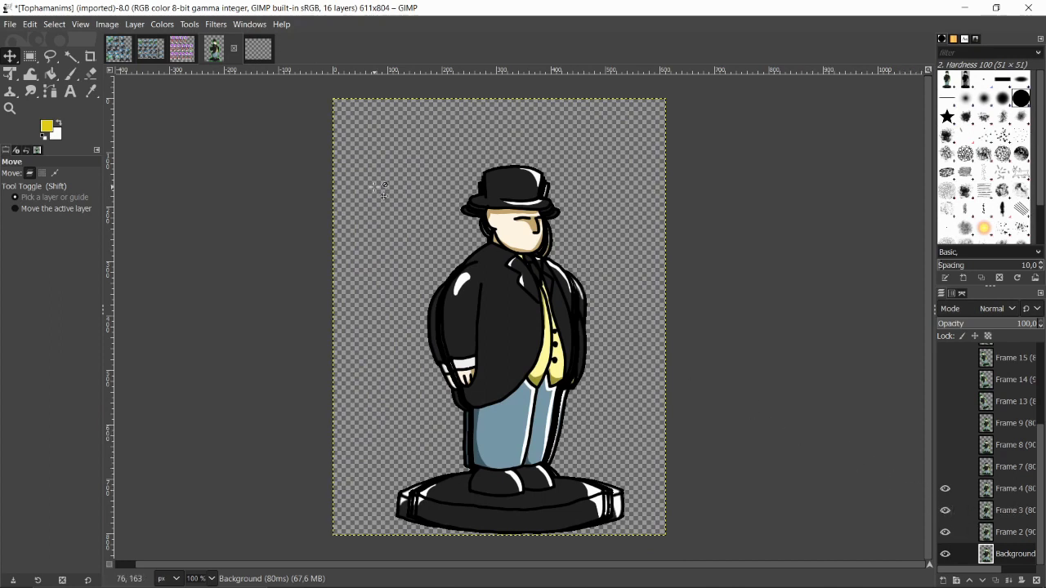
Step: Compare the sprite arrangements in animdu sprites.xcf and animdu anger sprites.xcf, and return to the Tophamanims idle frames
left_click(121, 51)
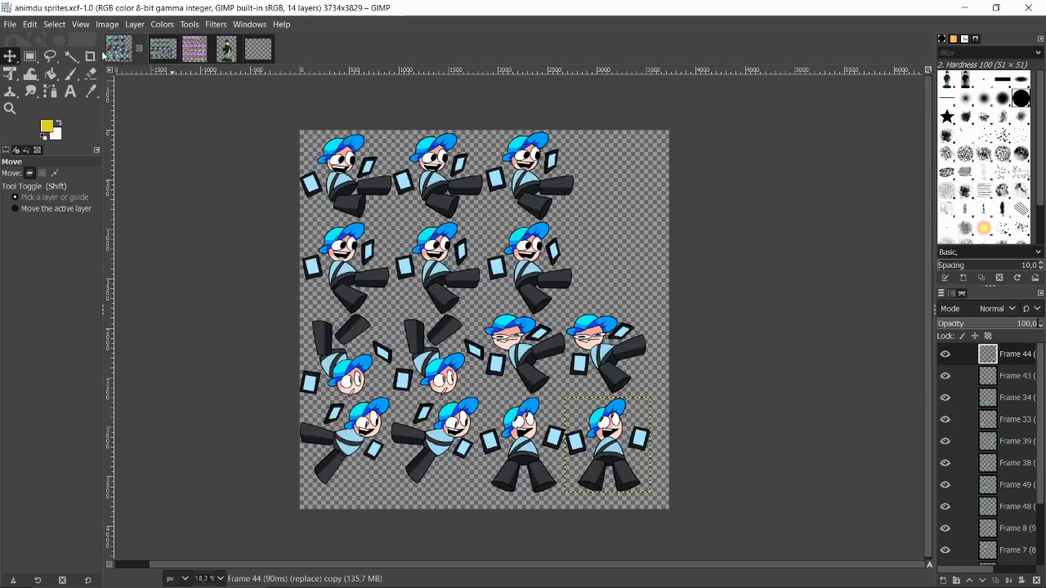
left_click(156, 56)
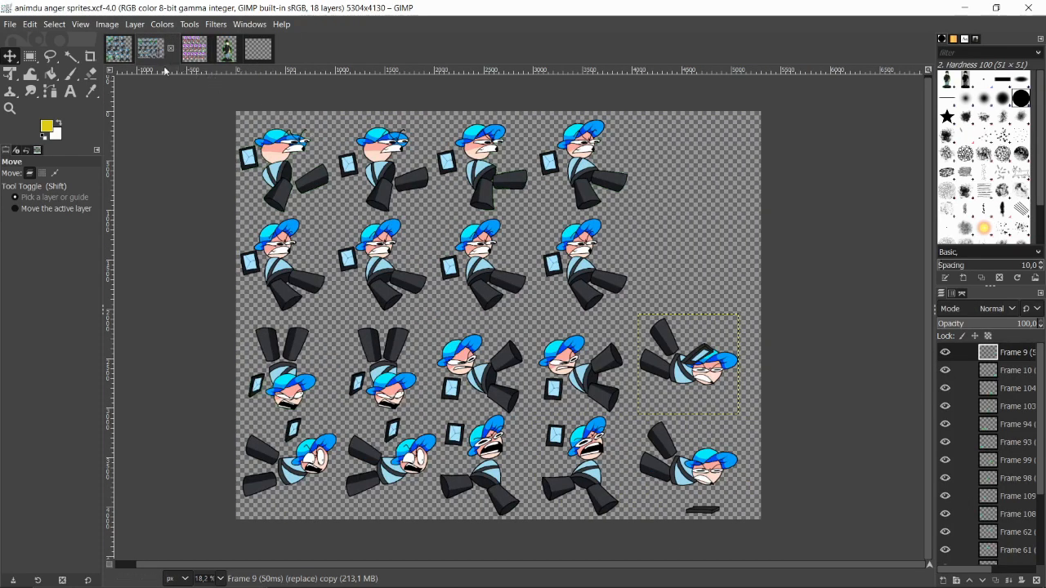
left_click(117, 52)
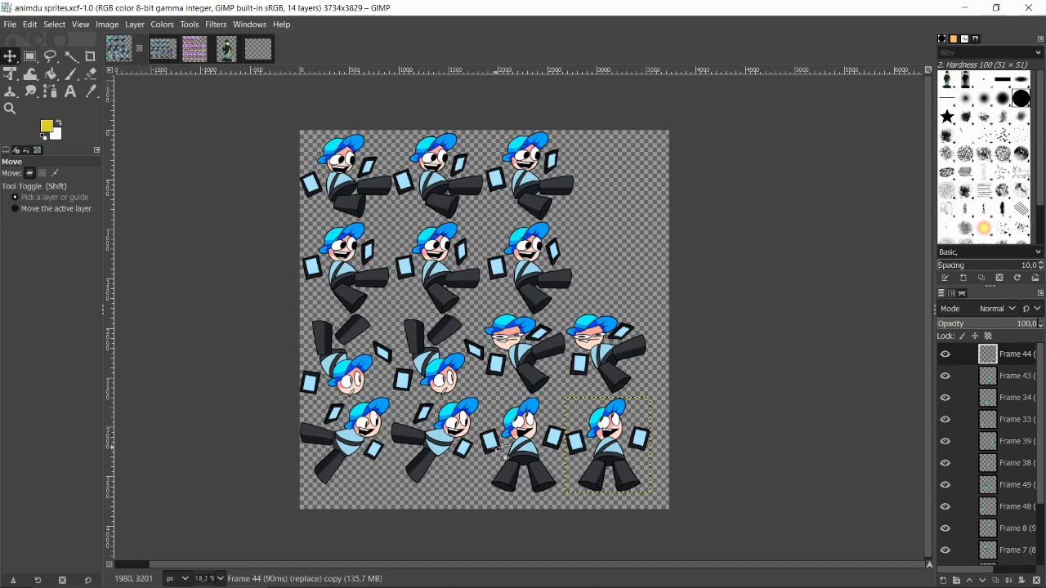
left_click(164, 46)
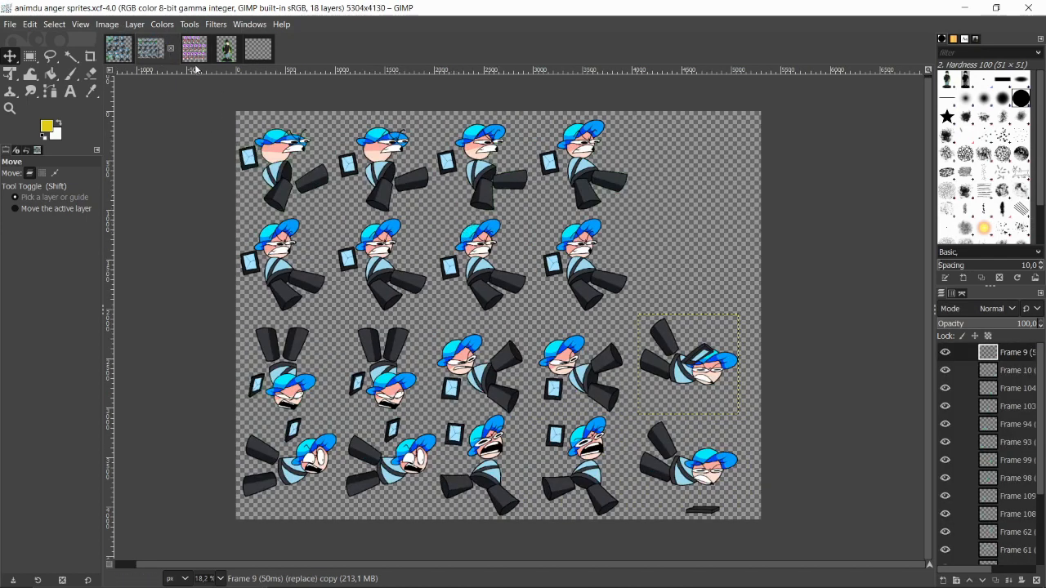
left_click(227, 50)
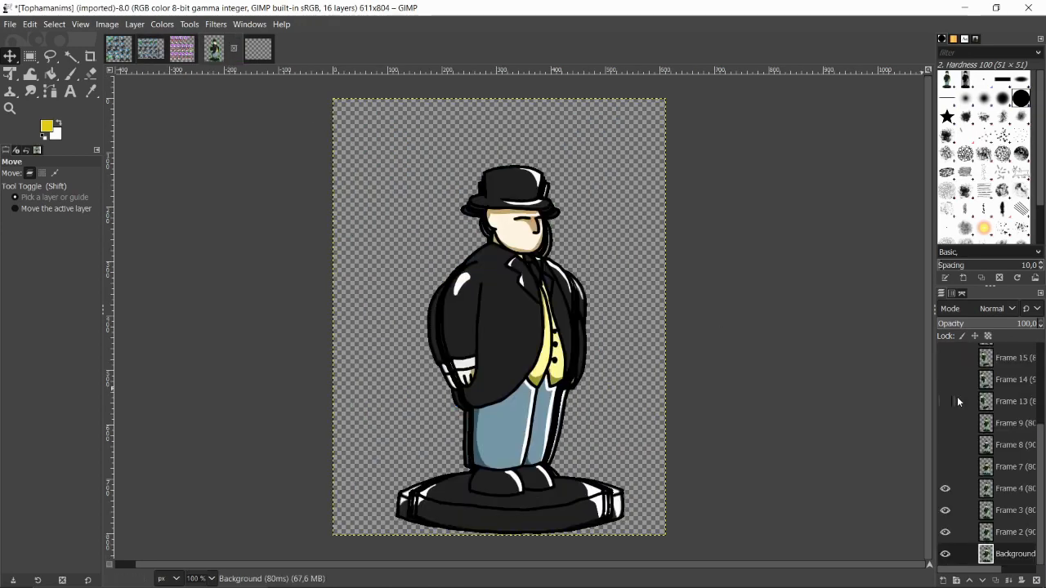
mouse_move(567, 258)
left_mouse_down()
mouse_move(553, 246)
mouse_move(562, 256)
left_mouse_up()
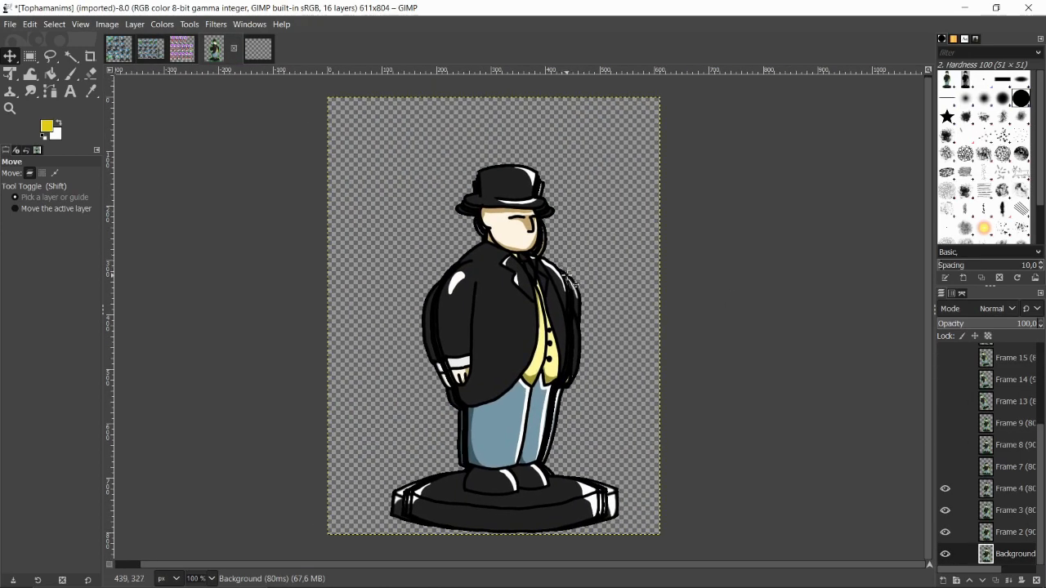
left_click_drag(581, 299, 591, 295)
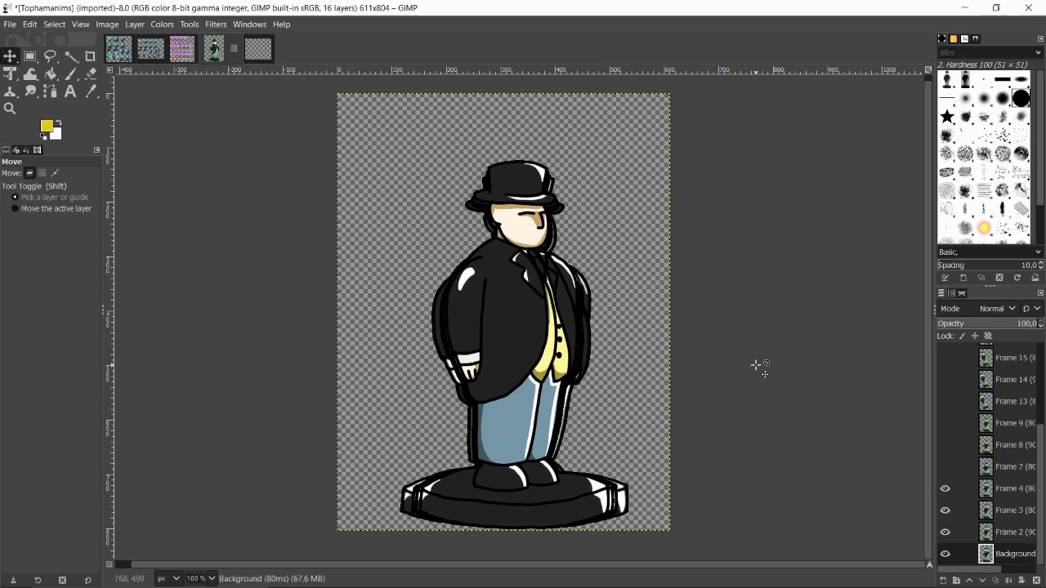
Step: Preview the idle animation by hiding and restoring Frame 4, Frame 3 and Frame 2, and check Frame 7
left_click(946, 487)
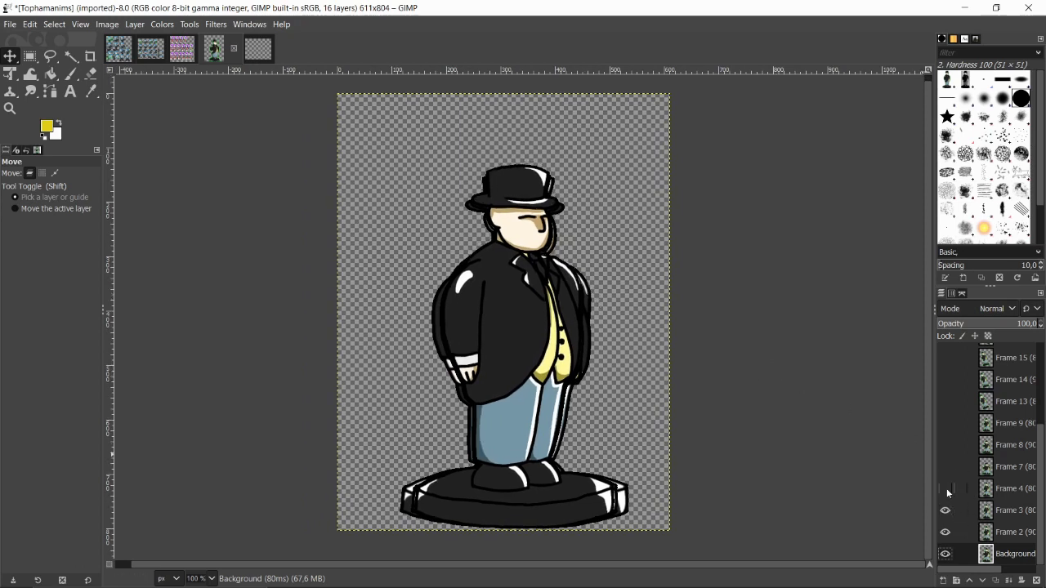
left_click(950, 509)
left_click(944, 526)
left_click(946, 523)
left_click(945, 510)
left_click(946, 489)
left_click(939, 467)
left_click(939, 467)
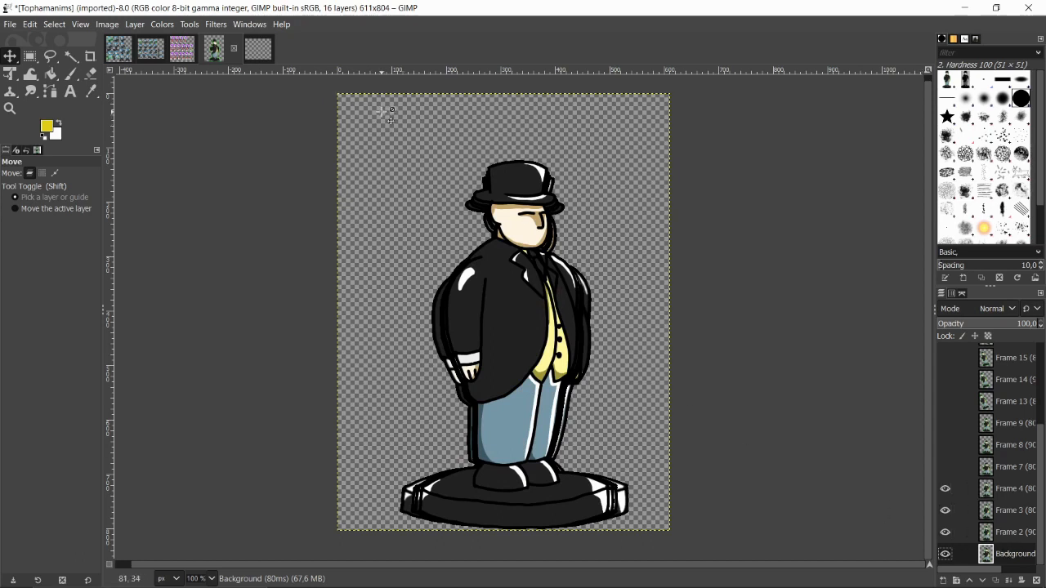
Step: Copy the Tophamanims Background layer and paste it as a new layer on the blank 3564x2827 canvas
key("ctrl+c")
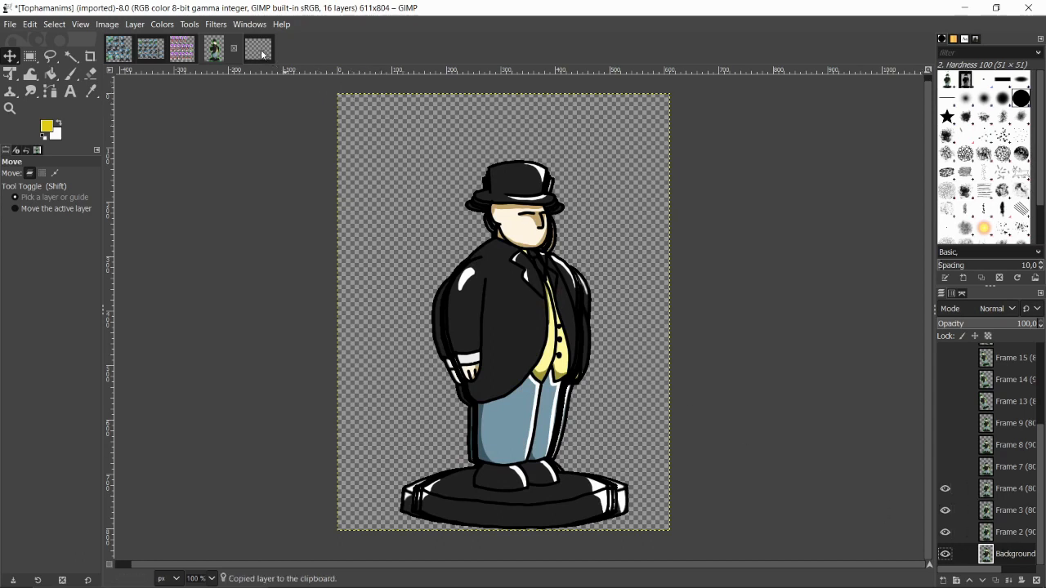
left_click(261, 54)
key("ctrl+v")
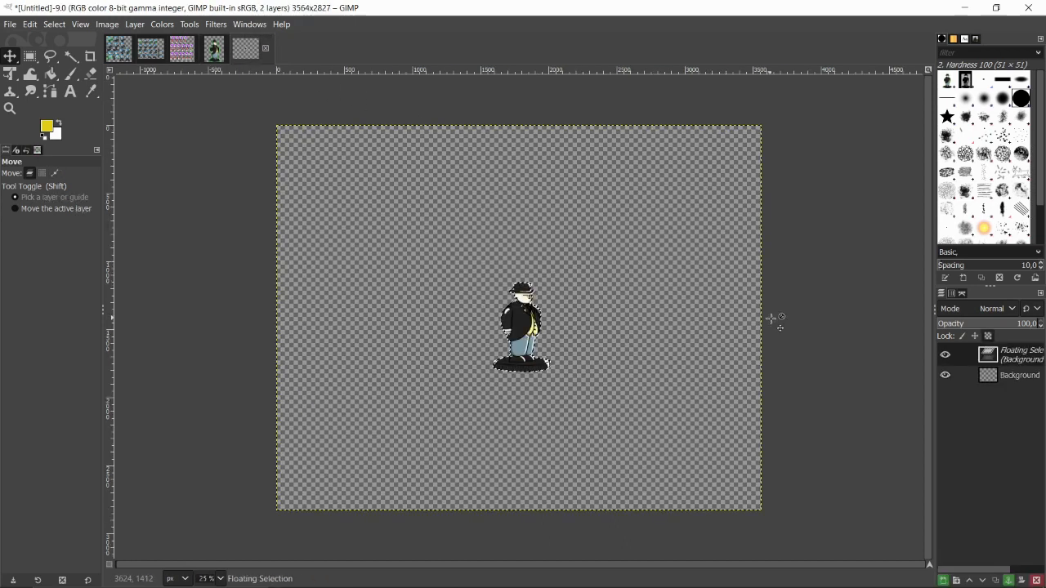
left_click(945, 580)
Step: Move the pasted idle sprite to the upper-left corner of the sheet canvas
scroll(588, 345, "up", 1)
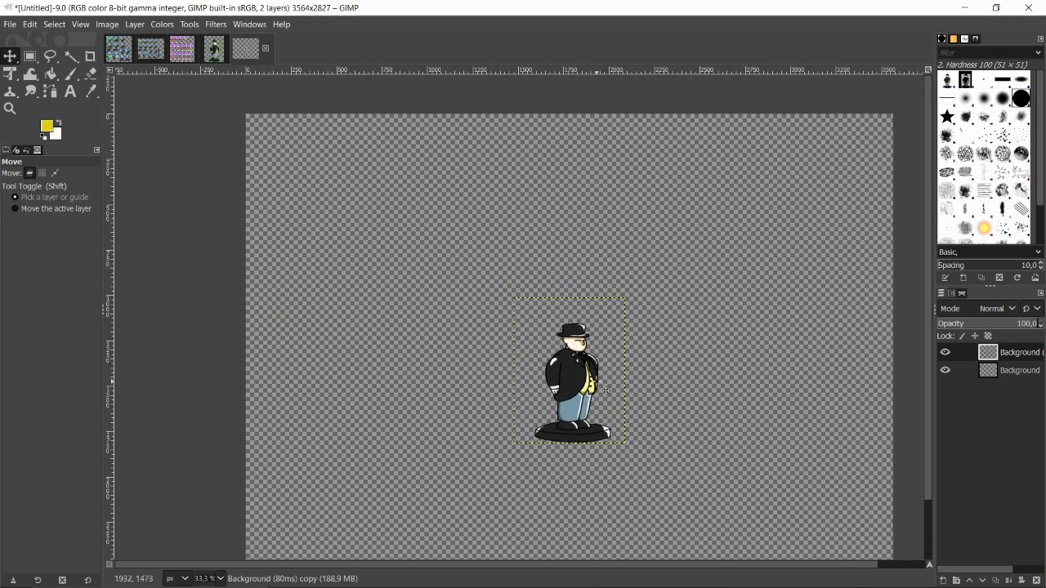
left_click_drag(572, 373, 312, 188)
left_click_drag(511, 304, 620, 314)
scroll(534, 227, "down", 1)
scroll(546, 277, "up", 3)
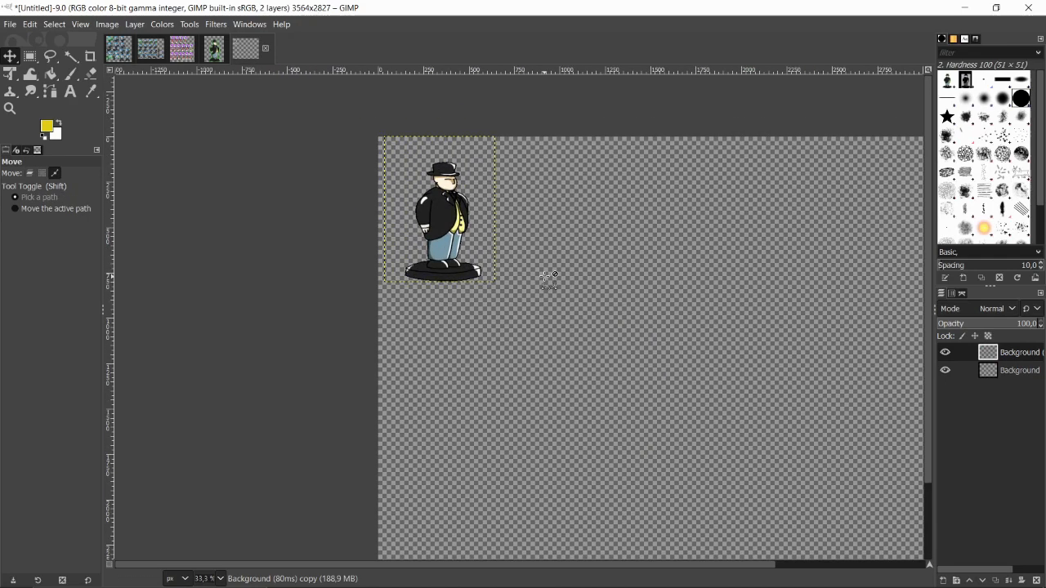
Step: Align the pasted Background sprite layer flush with the upper-left corner of the sheet canvas
left_click_drag(473, 203, 731, 413)
scroll(626, 341, "up", 1)
left_click_drag(576, 317, 558, 319)
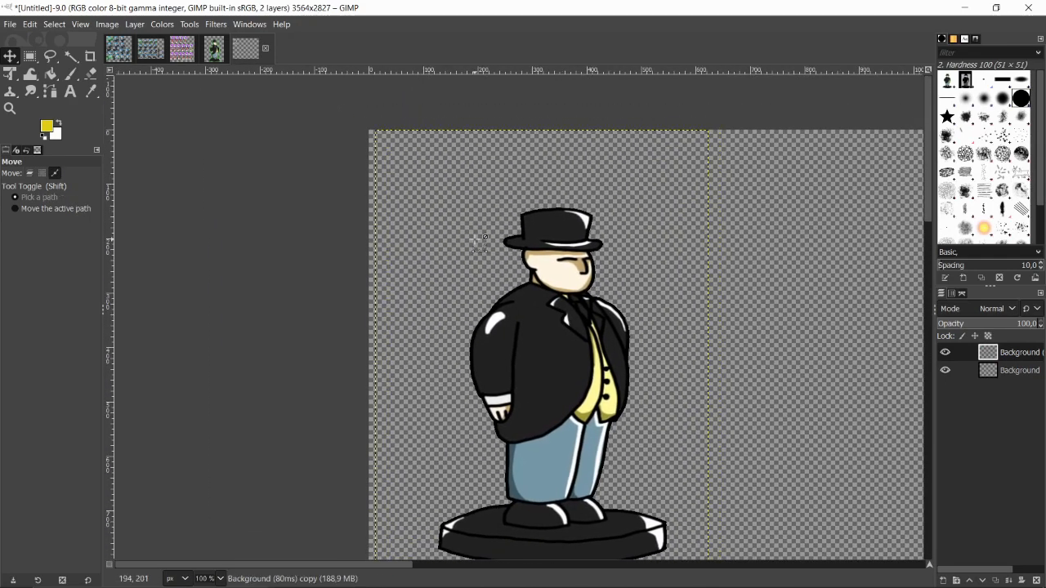
scroll(479, 241, "up", 1)
scroll(629, 359, "up", 1)
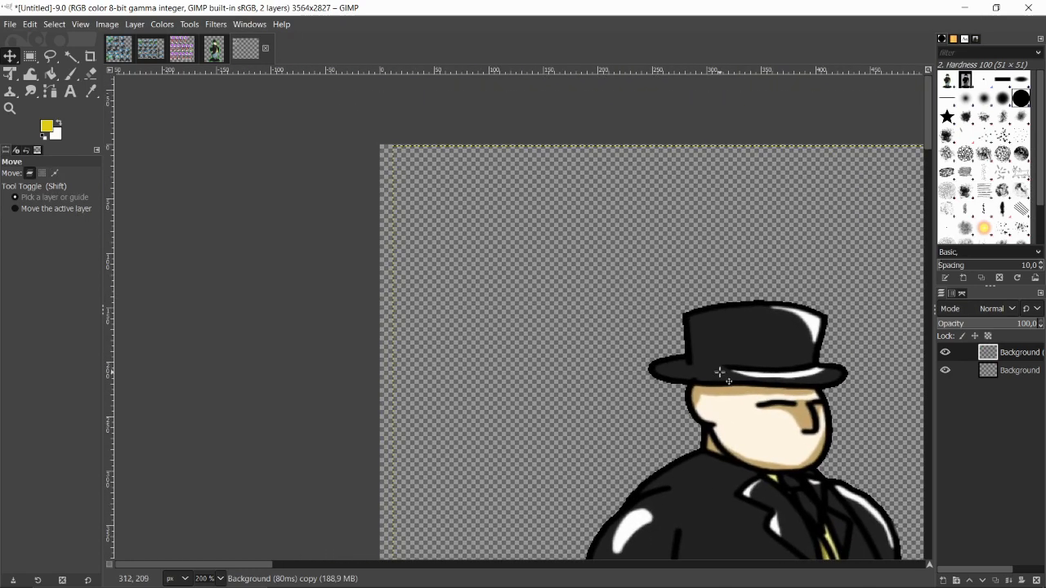
left_click_drag(733, 377, 722, 376)
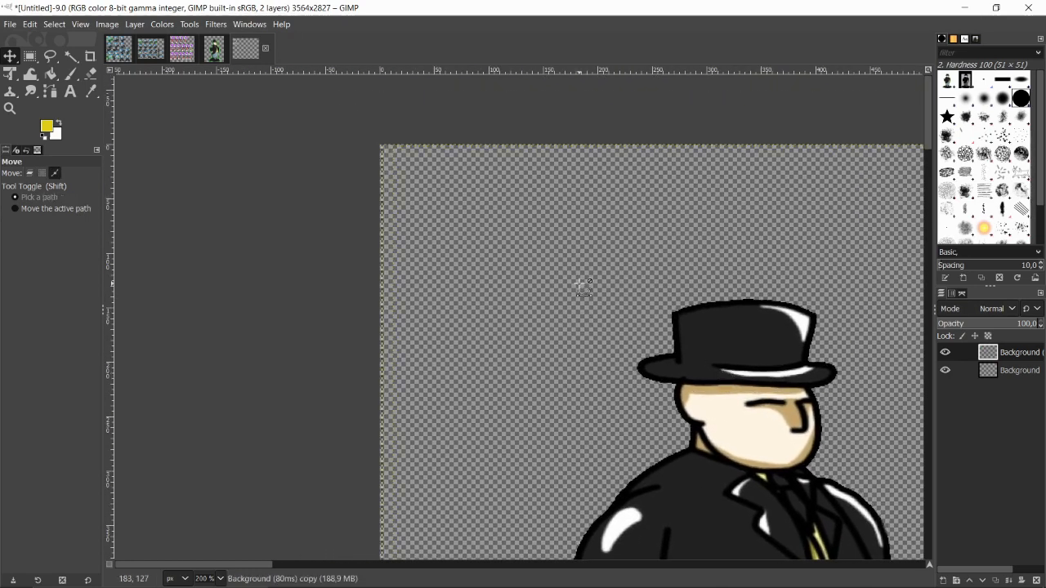
scroll(583, 286, "up", 1)
left_click_drag(858, 478, 861, 482)
scroll(619, 290, "down", 2)
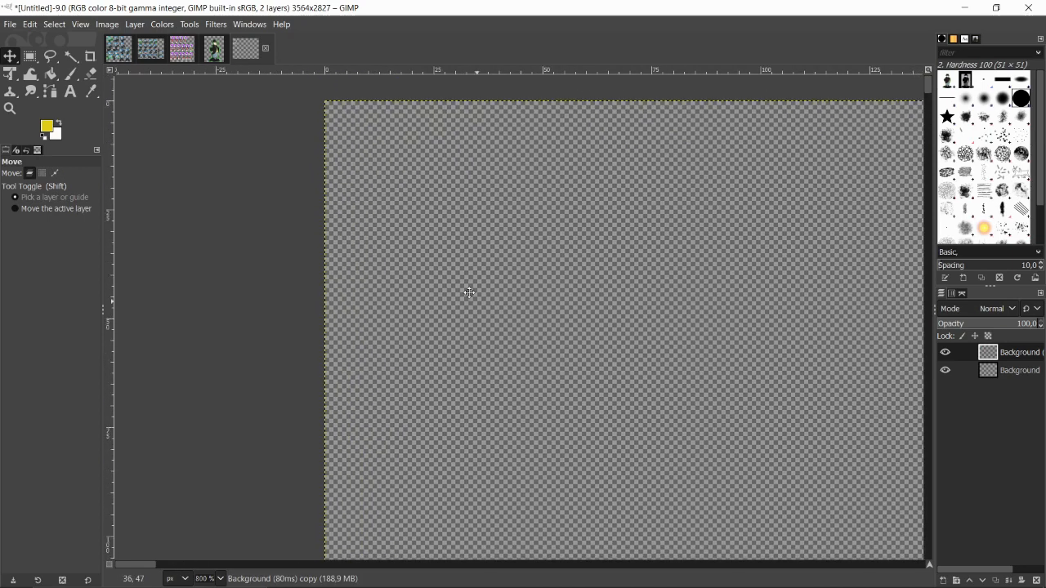
scroll(620, 290, "down", 3)
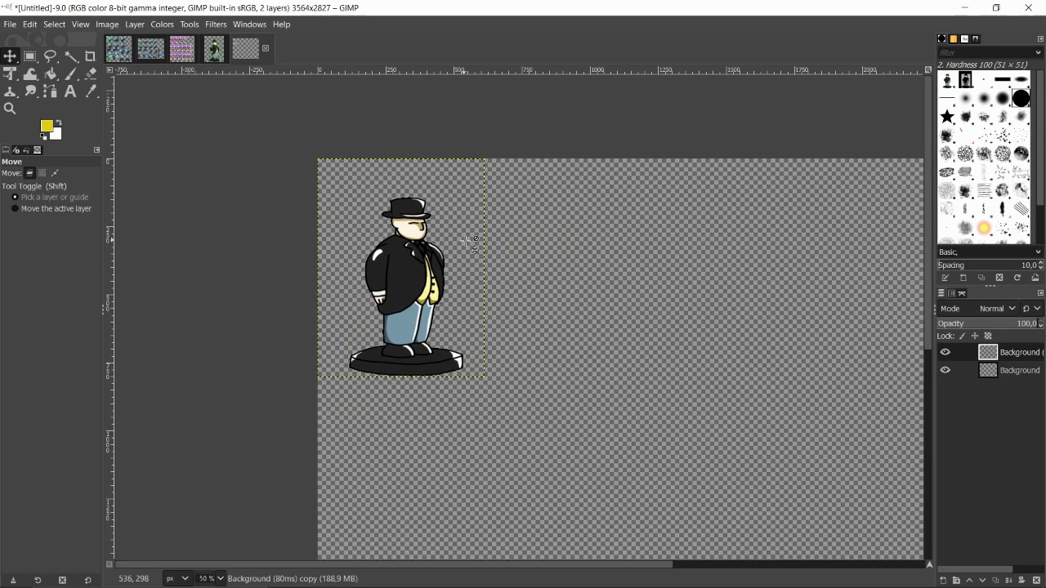
scroll(505, 247, "down", 2)
scroll(505, 247, "up", 2)
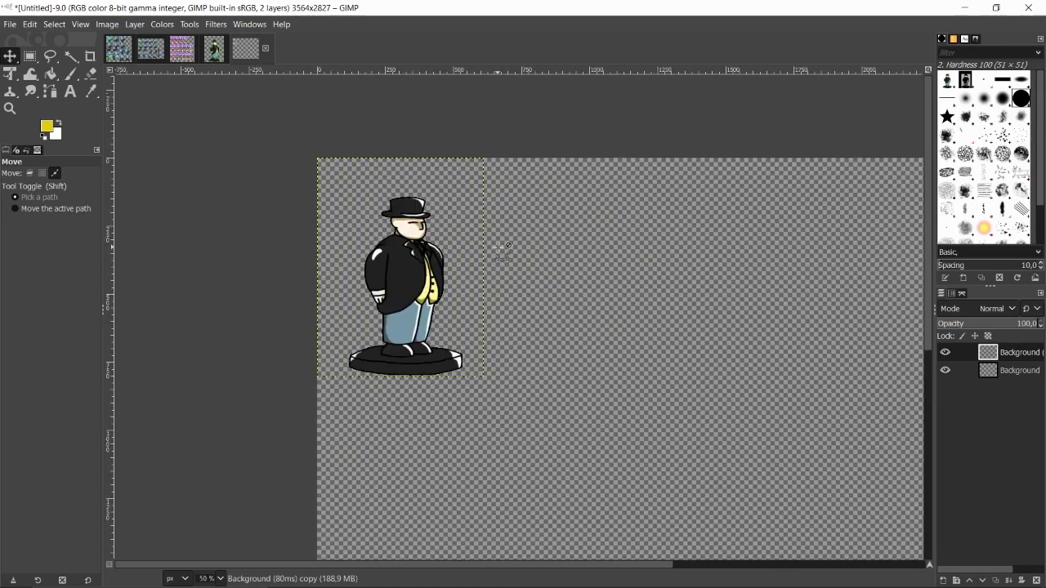
Step: Copy the Frame 2 layer from the Tophamanims image and paste it as a new layer on the sheet
left_click(215, 49)
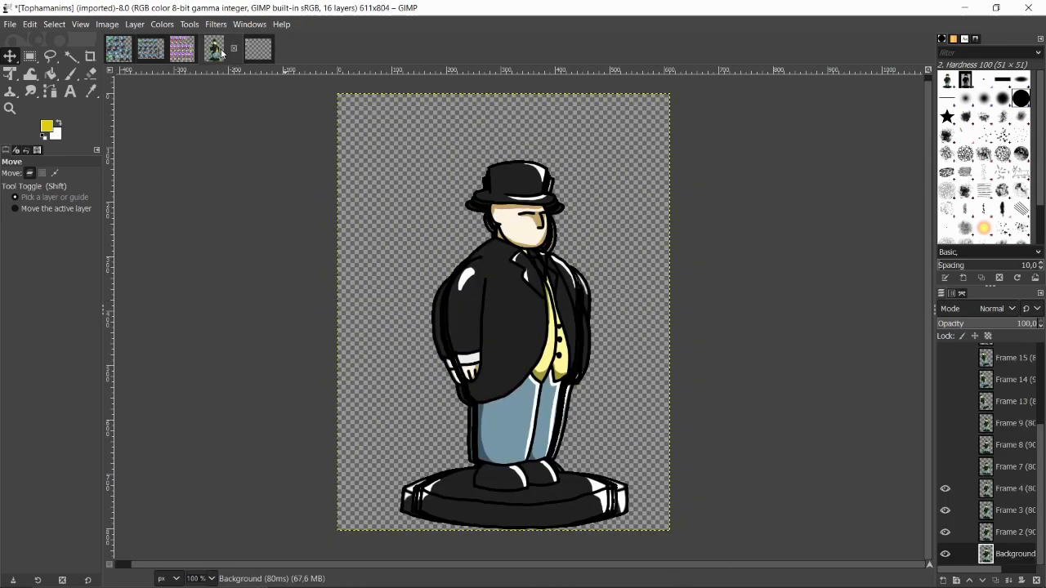
left_click(1011, 534)
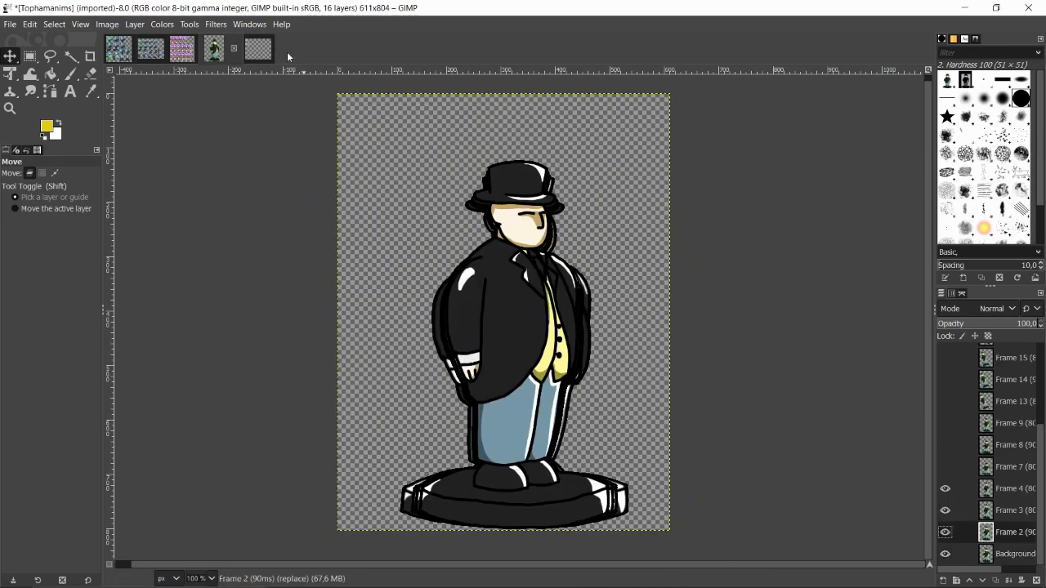
key("ctrl+c")
left_click(258, 51)
key("ctrl+v")
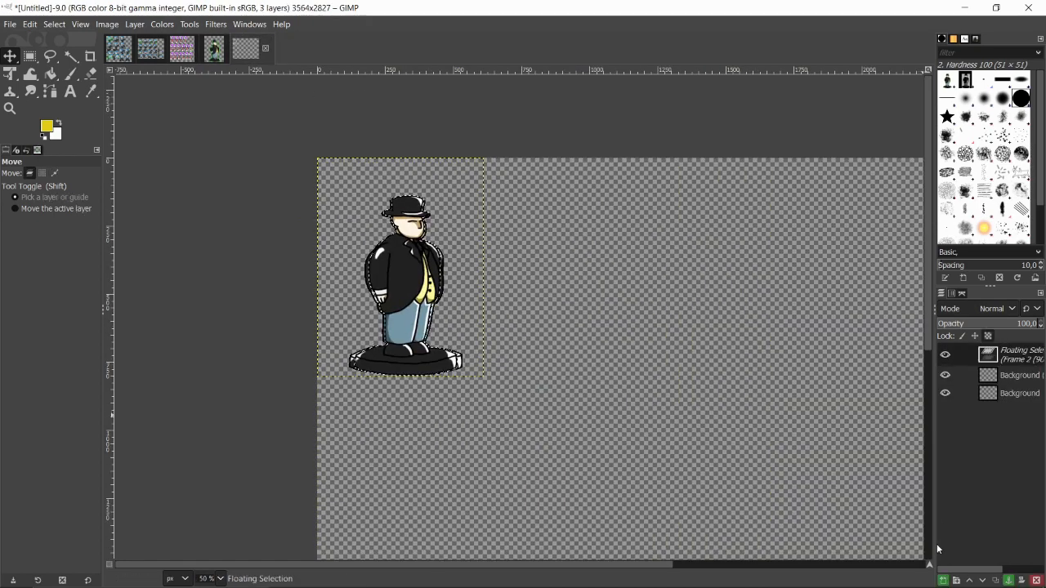
left_click(943, 581)
Step: Place the Frame 2 sprite directly to the right of the first sprite, flush with its layer edge and the canvas top
left_click(1019, 371)
scroll(442, 253, "up", 1)
left_click_drag(421, 278, 637, 278)
scroll(535, 159, "up", 4)
left_click_drag(758, 456, 748, 457)
scroll(627, 400, "down", 1)
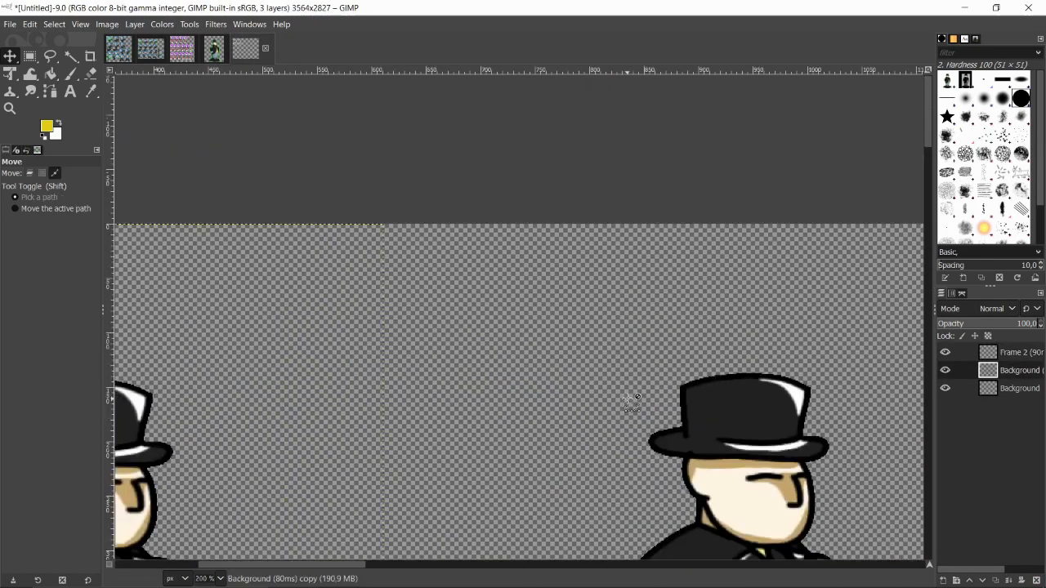
scroll(627, 400, "down", 5)
Step: Copy the Frame 3 layer from Tophamanims and paste it as a new layer on the sheet
left_click(1017, 353)
left_click(217, 50)
left_click(1001, 513)
key("ctrl+c")
left_click(248, 51)
scroll(864, 364, "up", 1)
key("ctrl+v")
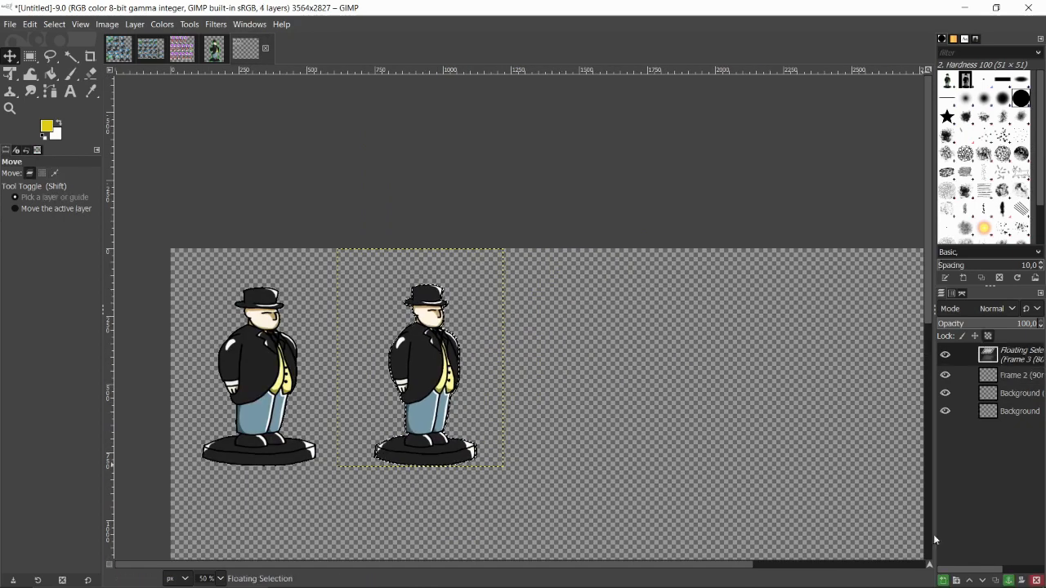
left_click(942, 581)
Step: Place the Frame 3 sprite to the right of Frame 2, aligned with its layer boundary and the canvas top
left_click_drag(425, 367, 591, 368)
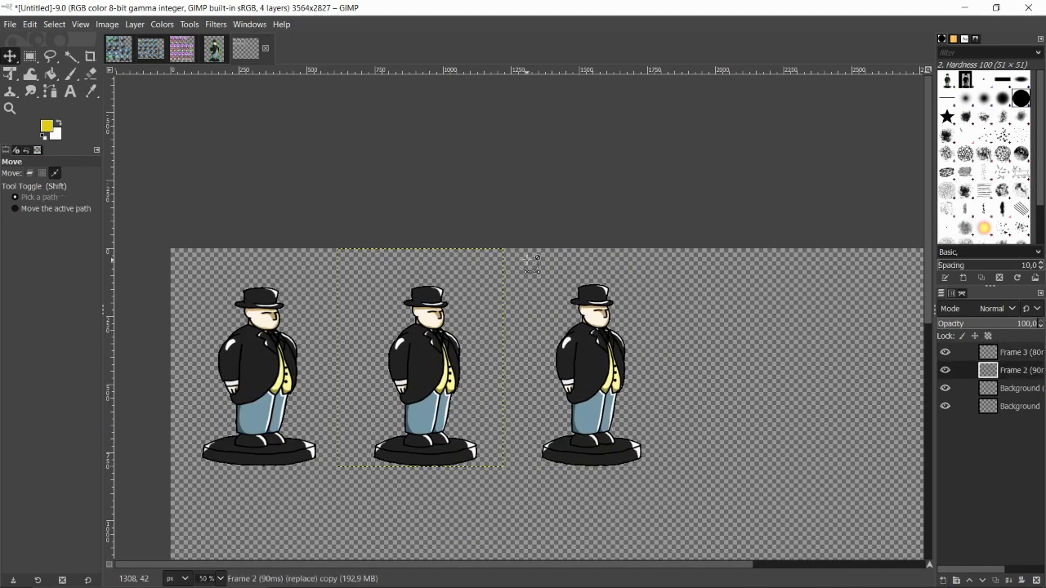
scroll(543, 281, "up", 4)
left_click_drag(750, 423, 754, 424)
scroll(754, 425, "down", 3)
scroll(754, 425, "up", 3)
left_click_drag(689, 344, 691, 347)
scroll(690, 425, "down", 2)
scroll(691, 425, "up", 3)
left_click_drag(759, 429, 760, 429)
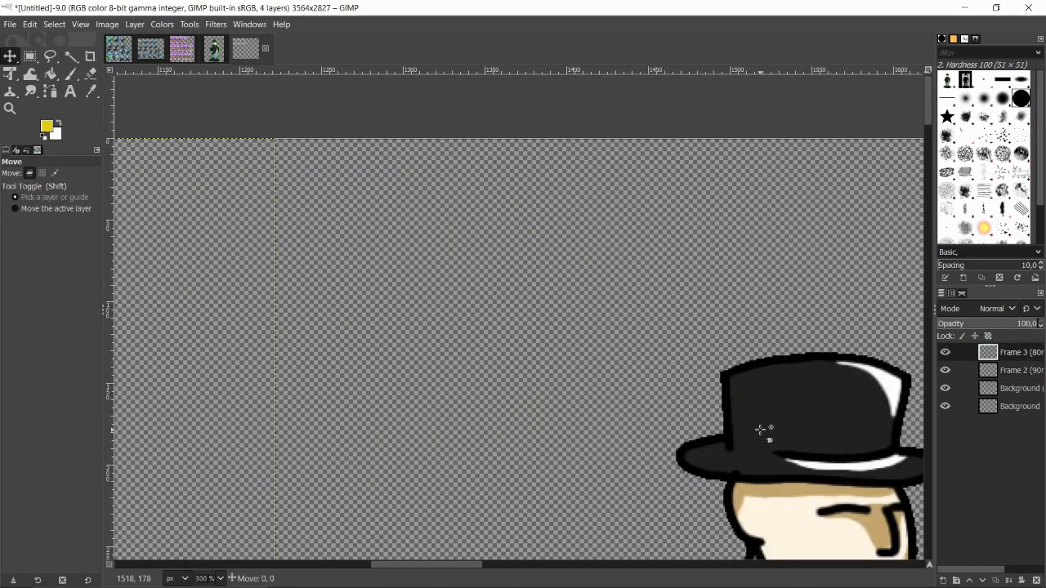
scroll(759, 429, "down", 4)
Step: Copy the Frame 4 layer from Tophamanims and paste it as a new layer on the sheet
left_click(214, 51)
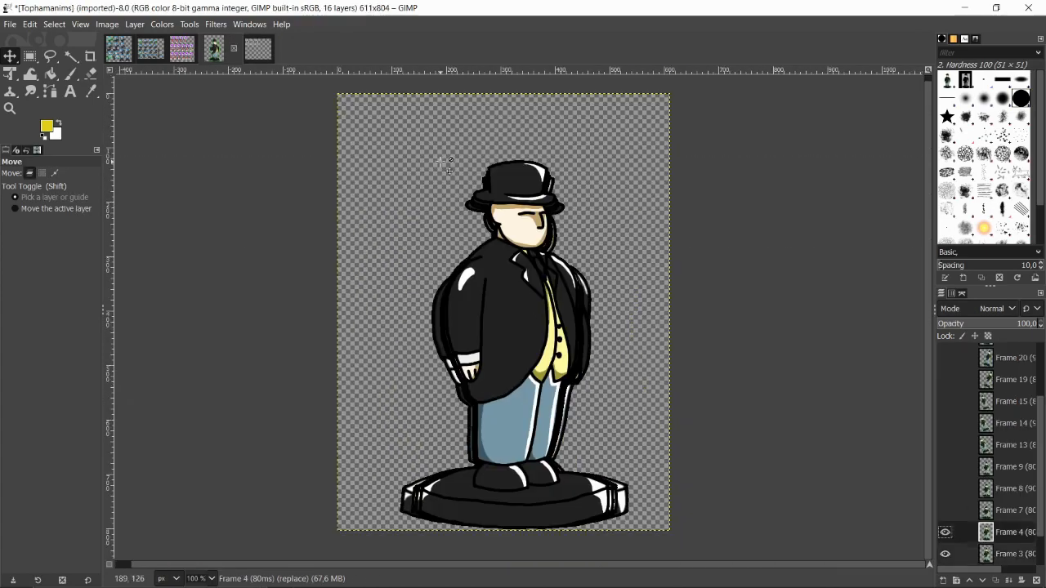
key("ctrl+c")
left_click(258, 50)
key("ctrl+v")
left_click(943, 581)
Step: Place the Frame 4 sprite to the right of Frame 3 as the fourth sprite in the first row, flush with Frame 3's boundary
left_click(1013, 368)
scroll(347, 310, "up", 2)
left_click_drag(330, 284, 707, 285)
scroll(605, 336, "up", 3)
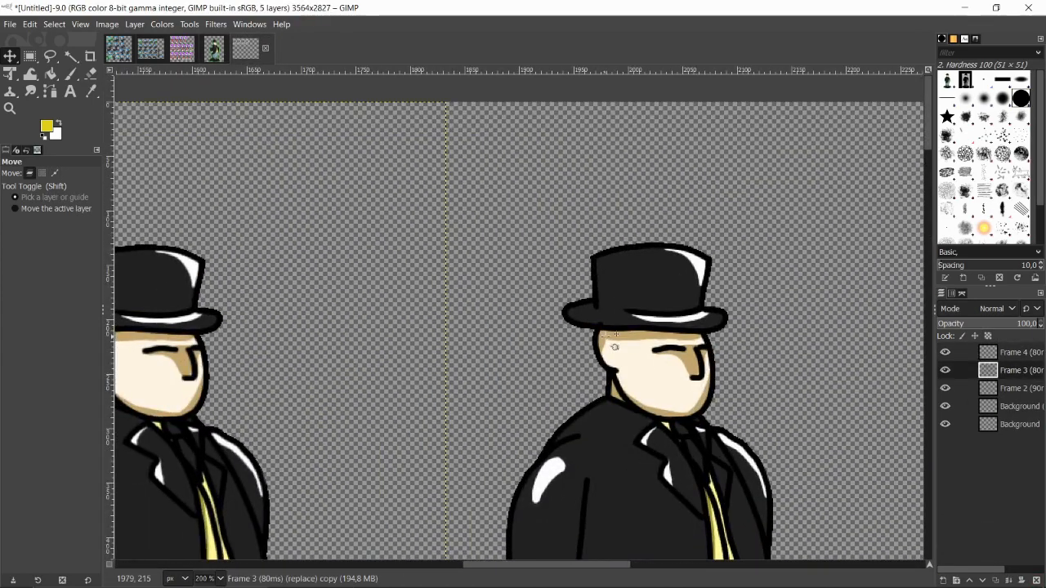
left_click_drag(614, 335, 778, 325)
scroll(712, 315, "up", 1)
left_click_drag(650, 357, 689, 229)
left_click_drag(648, 390, 561, 346)
scroll(531, 311, "down", 2)
scroll(531, 311, "down", 2)
scroll(609, 325, "up", 2)
scroll(612, 338, "up", 2)
scroll(680, 343, "down", 6)
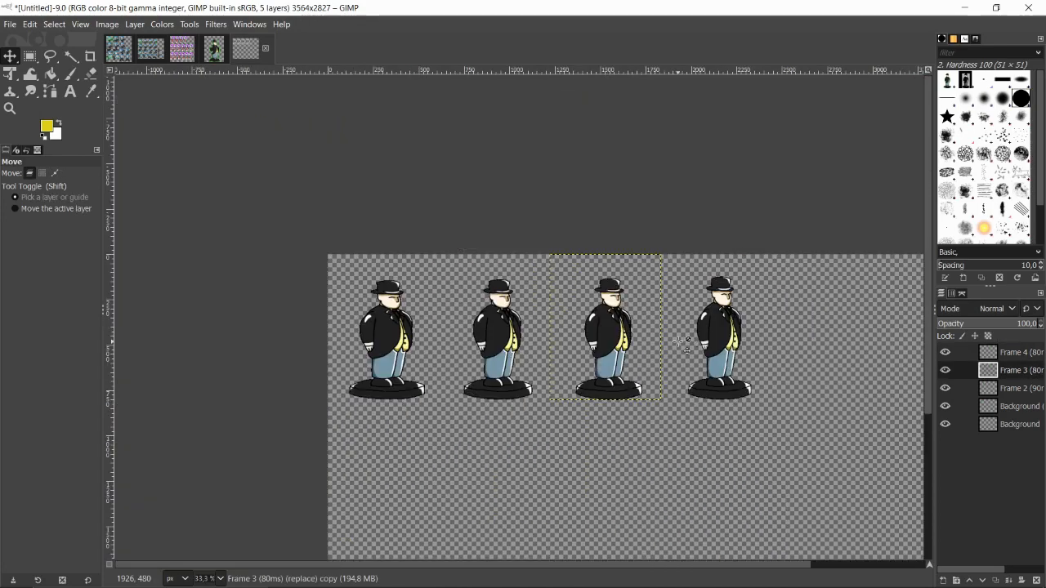
scroll(680, 343, "down", 3)
Step: Copy the Frame 7 layer from Tophamanims and paste it as a new layer on the sheet
left_click(213, 49)
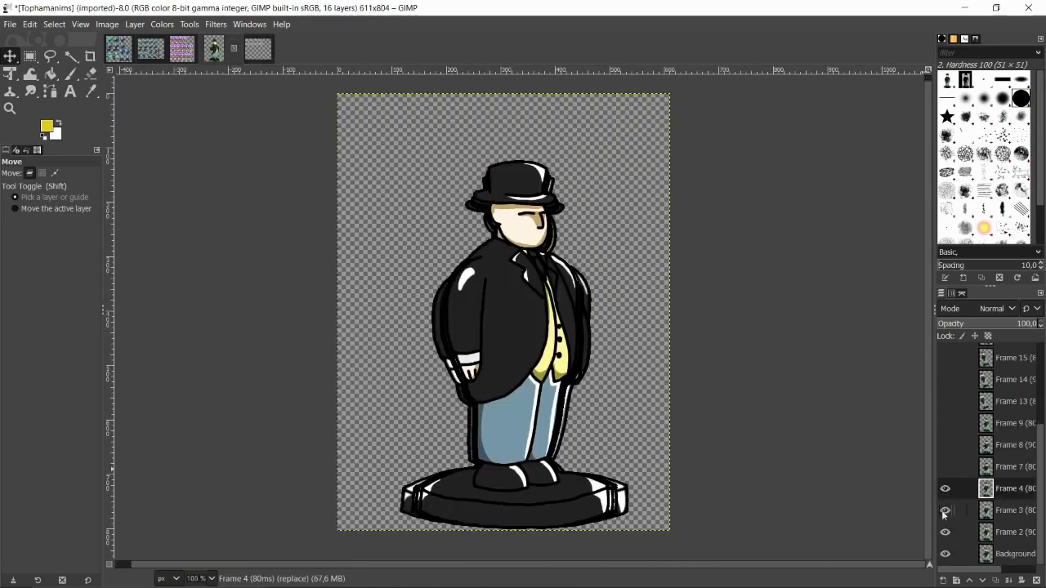
left_click(1015, 473)
key("ctrl+c")
left_click(258, 49)
key("ctrl+v")
scroll(728, 378, "up", 2)
key("ctrl+shift+n")
Step: Place the Frame 7 sprite directly below the first sprite, against the canvas's left edge, to start a second row
left_click(1022, 427)
left_click_drag(717, 268, 327, 509)
scroll(344, 462, "up", 2)
left_click_drag(654, 421, 507, 433)
scroll(499, 428, "up", 2)
left_click_drag(671, 518, 569, 517)
scroll(570, 518, "up", 1)
scroll(720, 490, "down", 1)
left_click(739, 505)
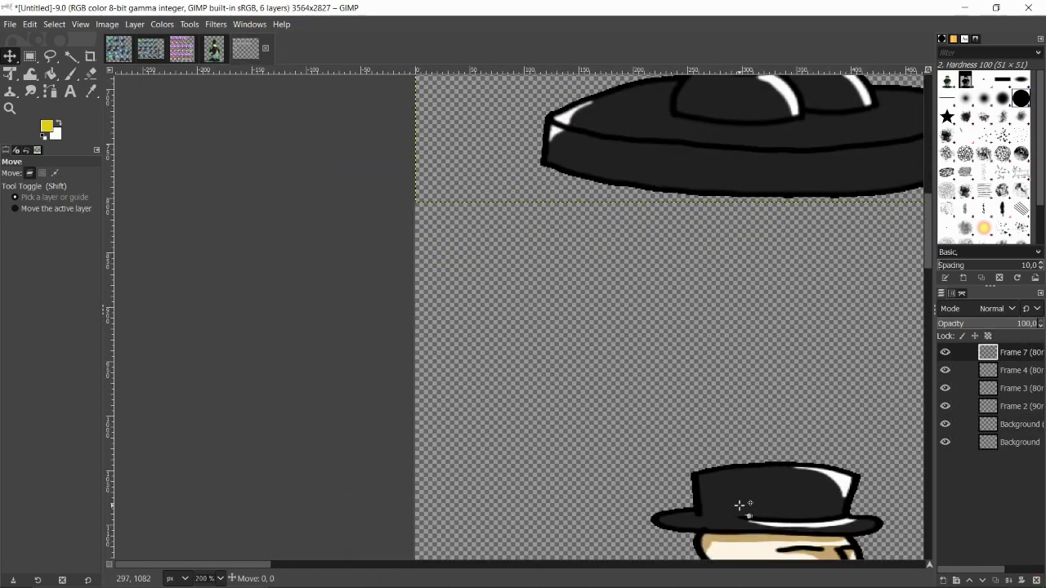
scroll(679, 412, "up", 1)
left_click_drag(798, 547, 801, 549)
scroll(606, 345, "down", 5)
Step: Copy the Frame 8 layer from Tophamanims and paste it as a new layer on the sheet
left_click(1020, 352)
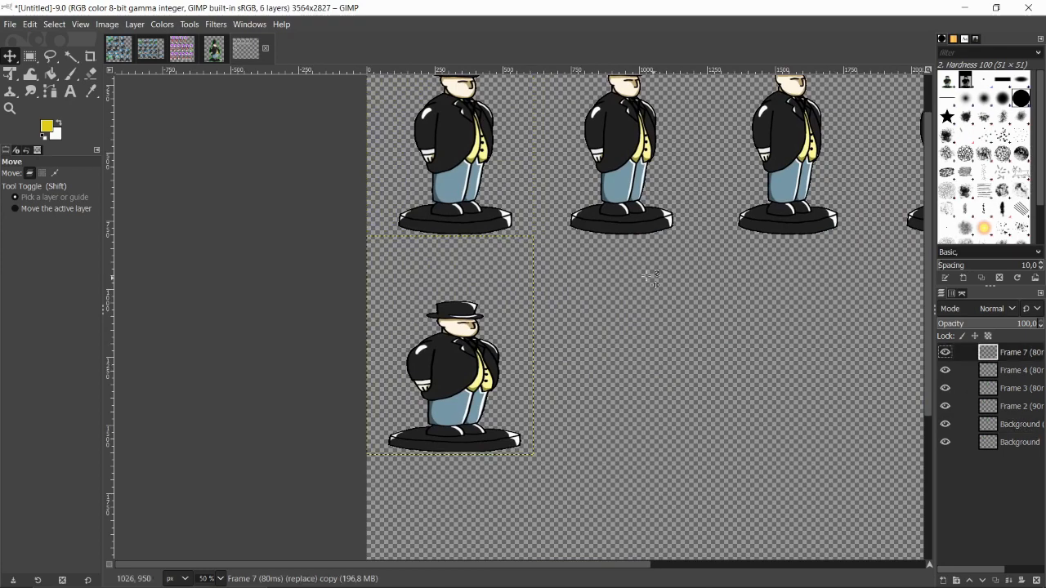
left_click(216, 50)
left_click(1015, 532)
left_click(246, 49)
left_click_drag(444, 199, 413, 203)
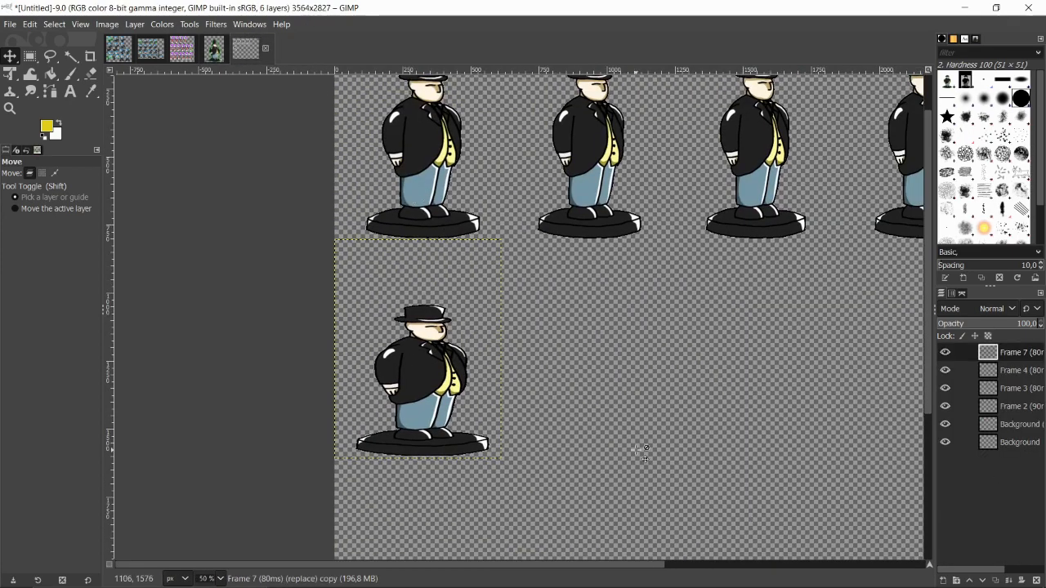
scroll(669, 472, "up", 1)
left_click(214, 50)
scroll(1013, 490, "down", 2)
key("ctrl+c")
left_click(246, 50)
key("ctrl+v")
left_click(942, 580)
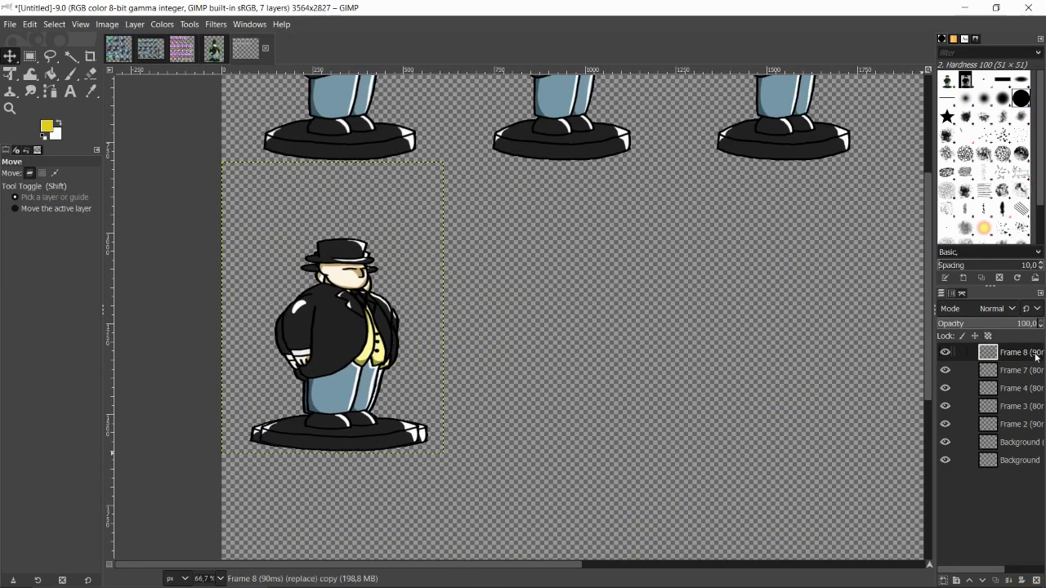
Step: Place the Frame 8 sprite to the right of Frame 7 in the second row, aligned with Frame 7's layer boundary
left_click(1035, 370)
left_click_drag(335, 307, 539, 311)
scroll(504, 155, "up", 3)
left_click_drag(613, 473, 651, 440)
scroll(532, 354, "up", 1)
left_click_drag(712, 486, 786, 503)
scroll(702, 489, "down", 2)
scroll(719, 482, "up", 3)
scroll(776, 507, "down", 2)
scroll(755, 513, "up", 2)
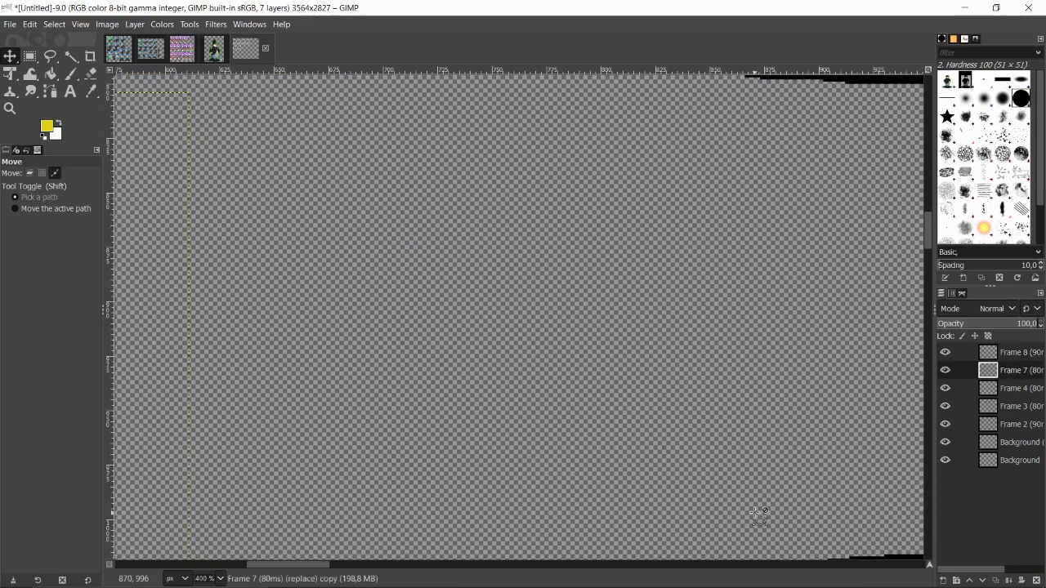
scroll(758, 513, "down", 6)
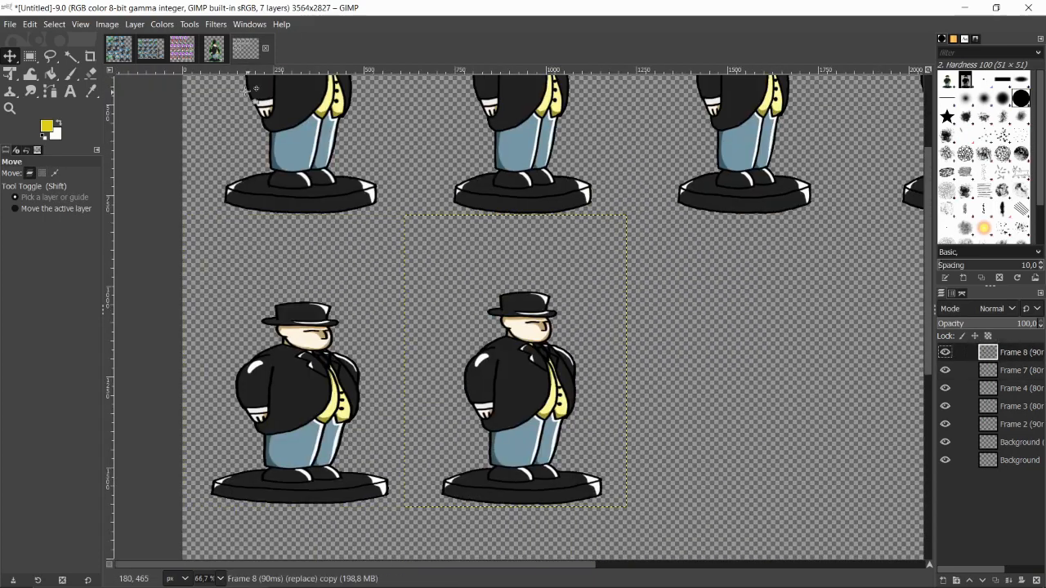
Step: Copy the Frame 9 layer from Tophamanims and paste it as a new layer on the sheet
left_click(213, 50)
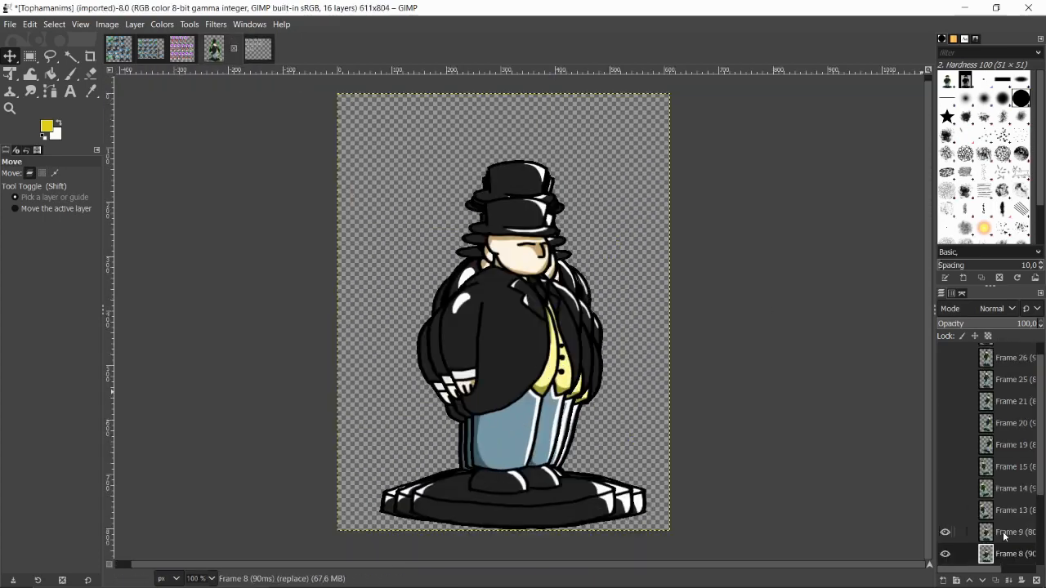
left_click(1004, 536)
key("ctrl+c")
left_click(257, 50)
key("ctrl+v")
Step: Place the Frame 9 sprite to the right of Frame 8 in the second row, flush with Frame 8's boundary
left_click(1021, 370)
left_click_drag(433, 359, 638, 357)
scroll(572, 245, "up", 4)
left_click_drag(737, 502, 859, 506)
scroll(859, 506, "down", 3)
scroll(863, 493, "up", 4)
left_click_drag(830, 525, 830, 536)
scroll(841, 515, "down", 7)
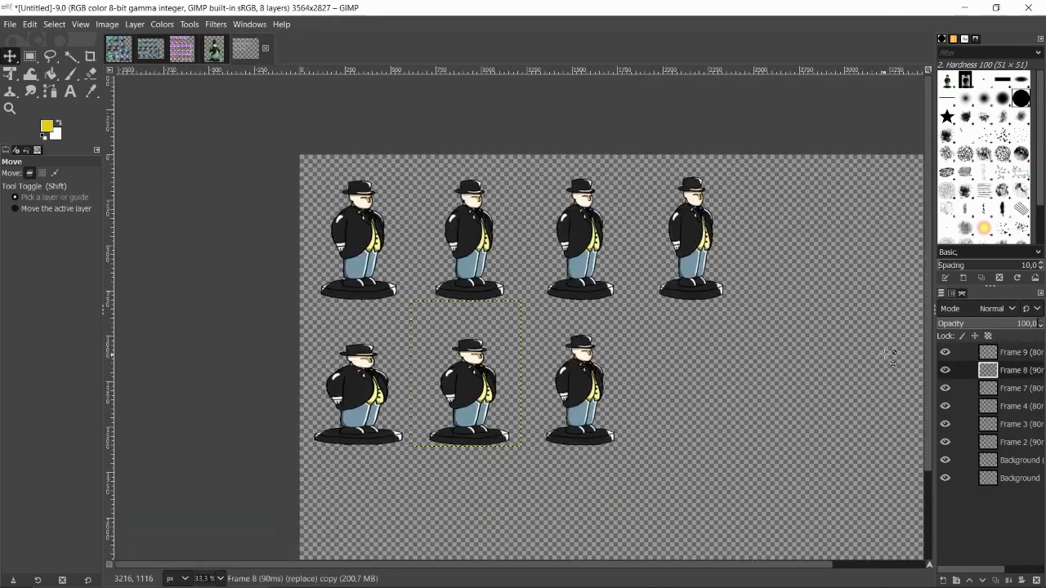
Step: Show Frames 13 to 15 in Tophamanims, then copy the Frame 13 layer and paste it as a new layer on the sheet
left_click(1021, 352)
left_click(214, 50)
left_click(944, 529)
left_click(944, 486)
left_click(1009, 529)
key("ctrl+c")
left_click(255, 50)
scroll(508, 264, "up", 2)
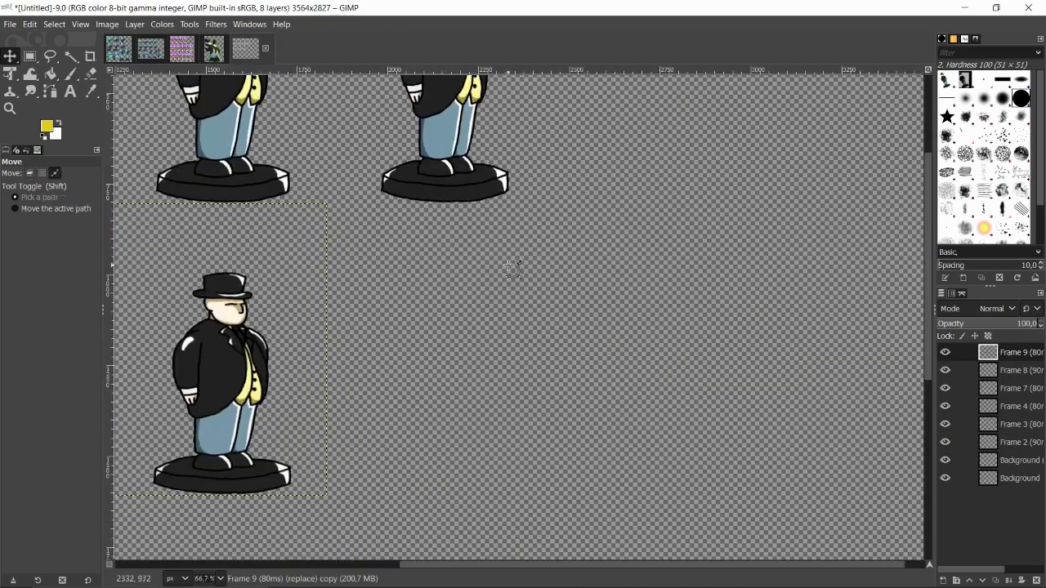
key("ctrl+v")
left_click(943, 580)
Step: Place the leaning Frame 13 sprite to the right of Frame 9 in the second row, aligned with Frame 9's layer boundary
left_click_drag(179, 310, 388, 311)
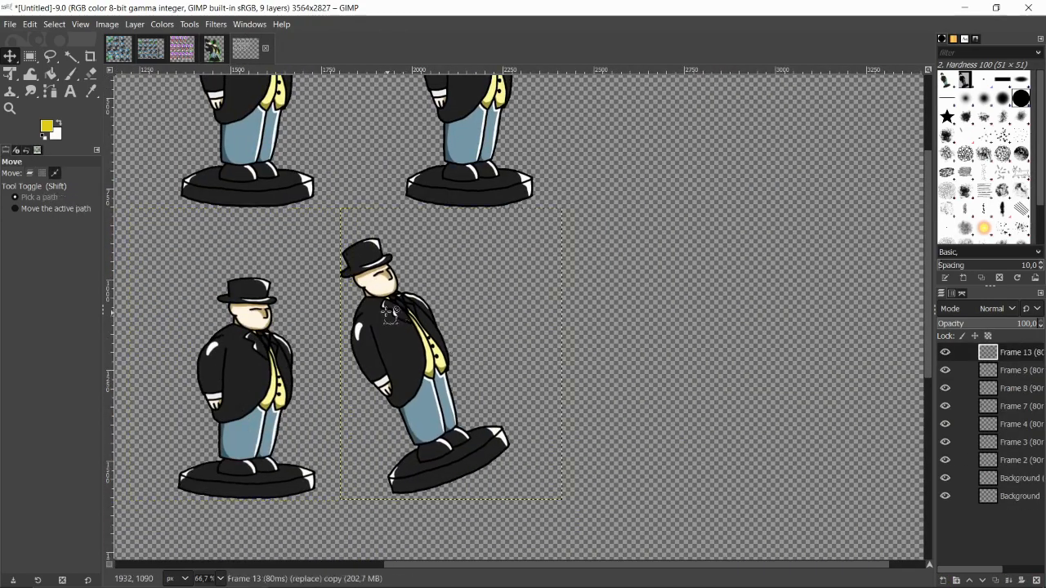
scroll(389, 310, "up", 3)
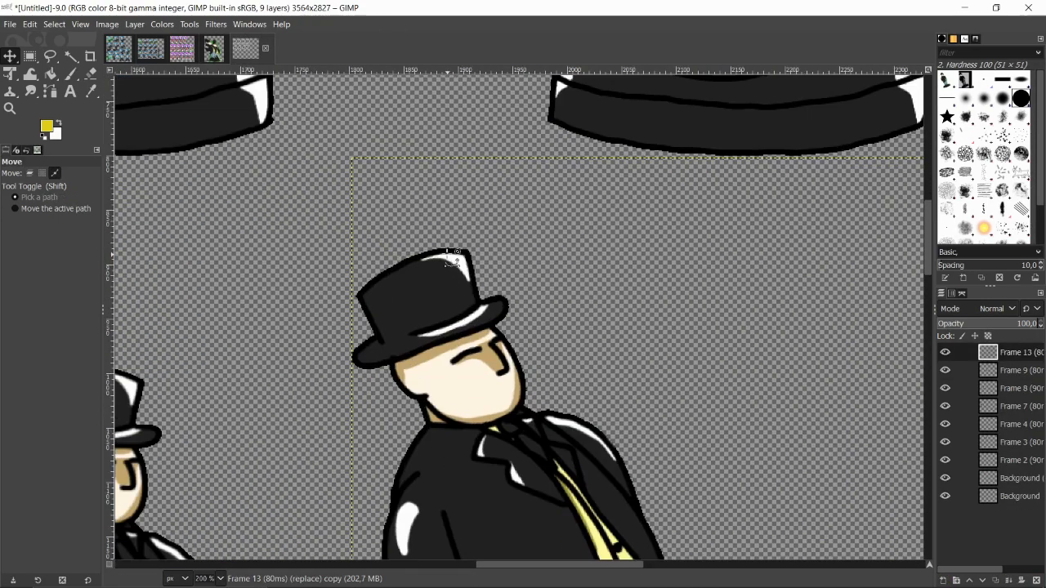
left_click_drag(429, 273, 474, 284)
scroll(441, 185, "up", 2)
left_click_drag(458, 338, 460, 336)
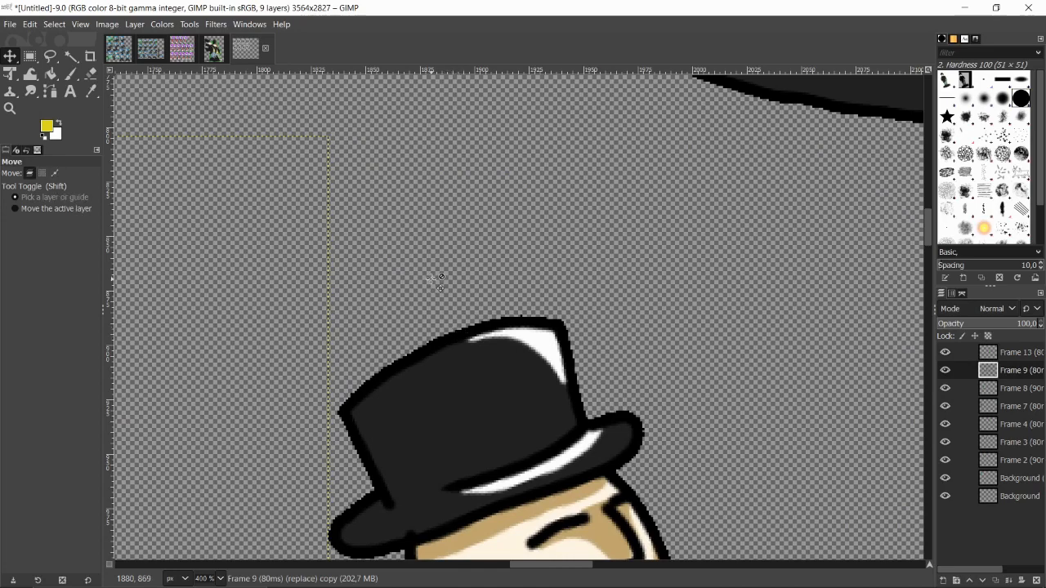
left_click_drag(448, 296, 497, 323)
scroll(439, 255, "up", 1)
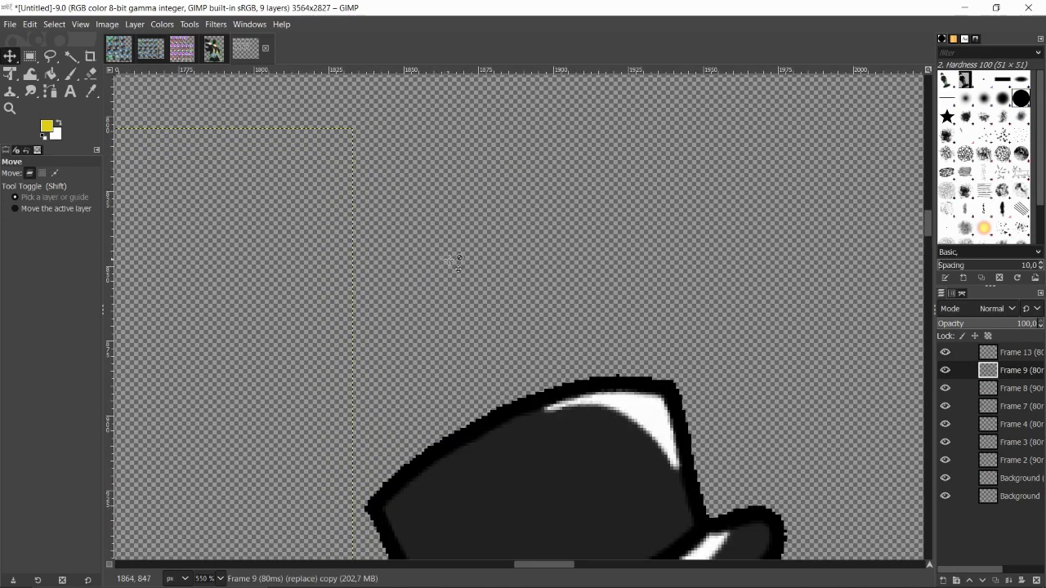
left_click(526, 417)
left_click(528, 419)
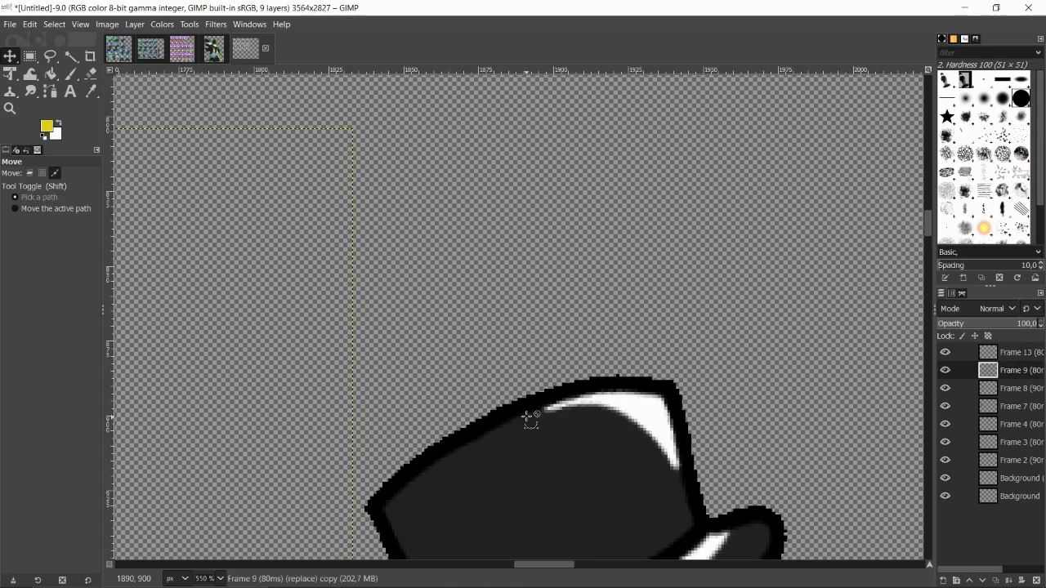
scroll(531, 413, "down", 7)
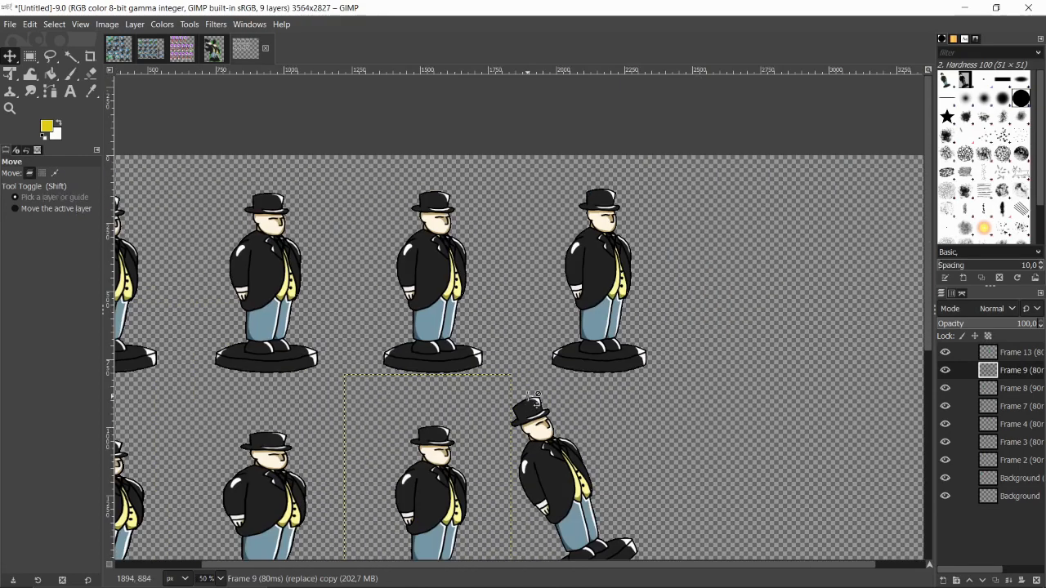
left_click_drag(528, 396, 463, 221)
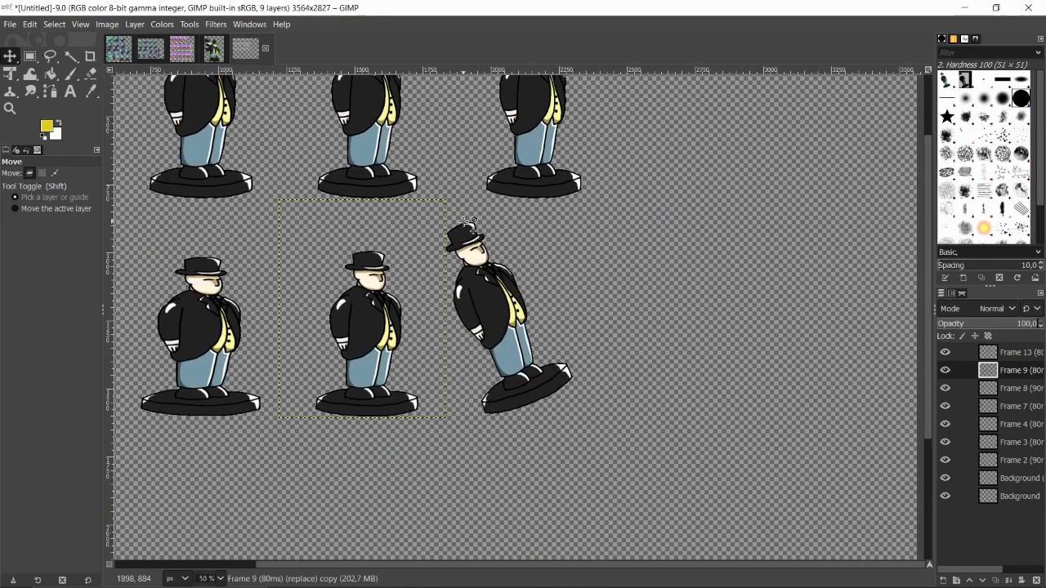
scroll(805, 310, "down", 1)
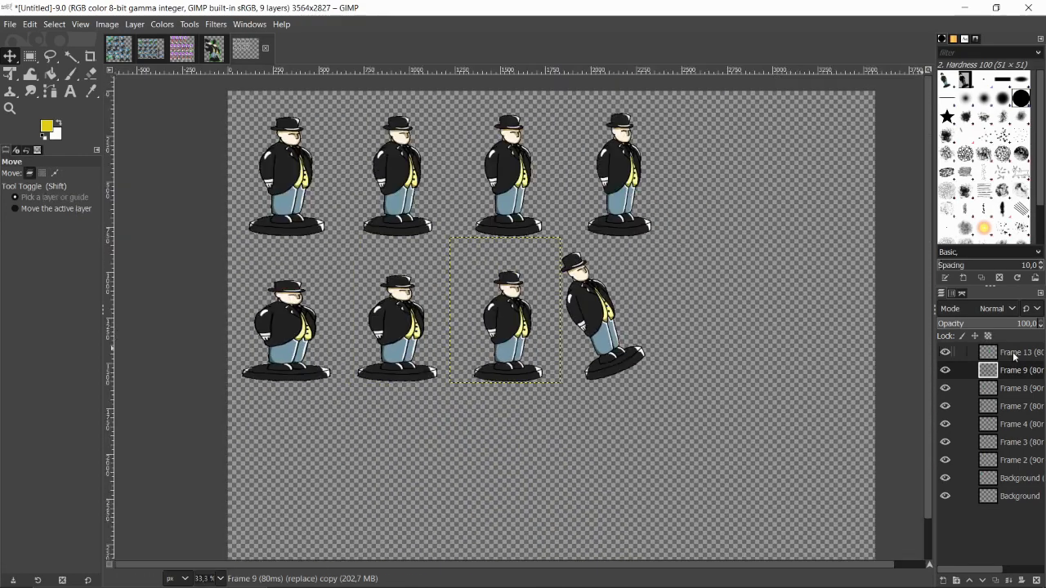
Step: Copy the Frame 14 layer from Tophamanims and paste it as a new layer on the sheet
left_click(1014, 355)
left_click(214, 49)
left_click(1014, 505)
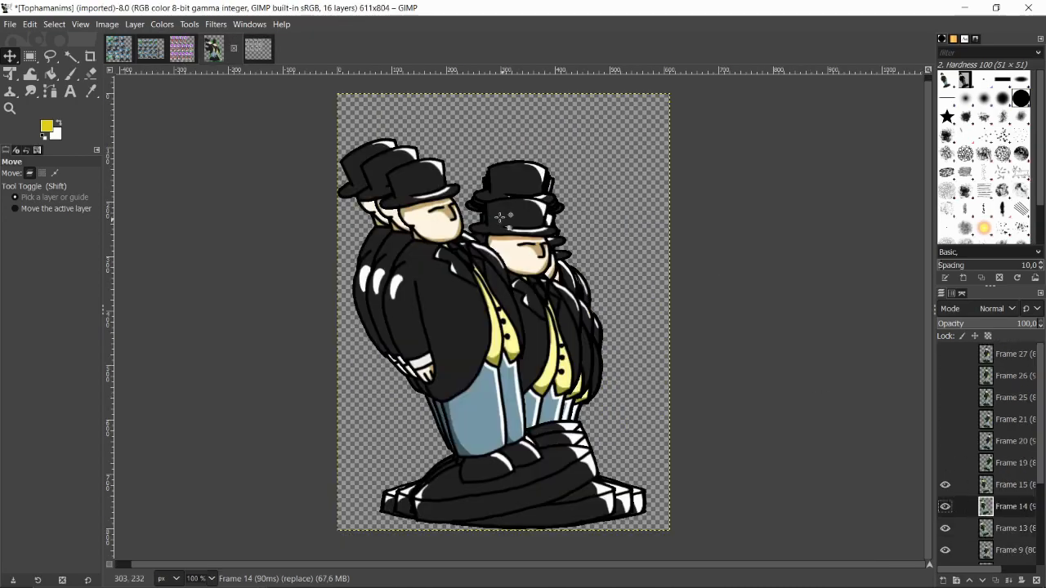
key("ctrl+c")
left_click(245, 49)
key("ctrl+v")
left_click(943, 580)
Step: Place the Frame 14 sprite to the right of Frame 13 in the second row, flush with Frame 13's layer boundary
left_click(1014, 371)
scroll(650, 312, "up", 3)
left_click_drag(340, 369, 538, 366)
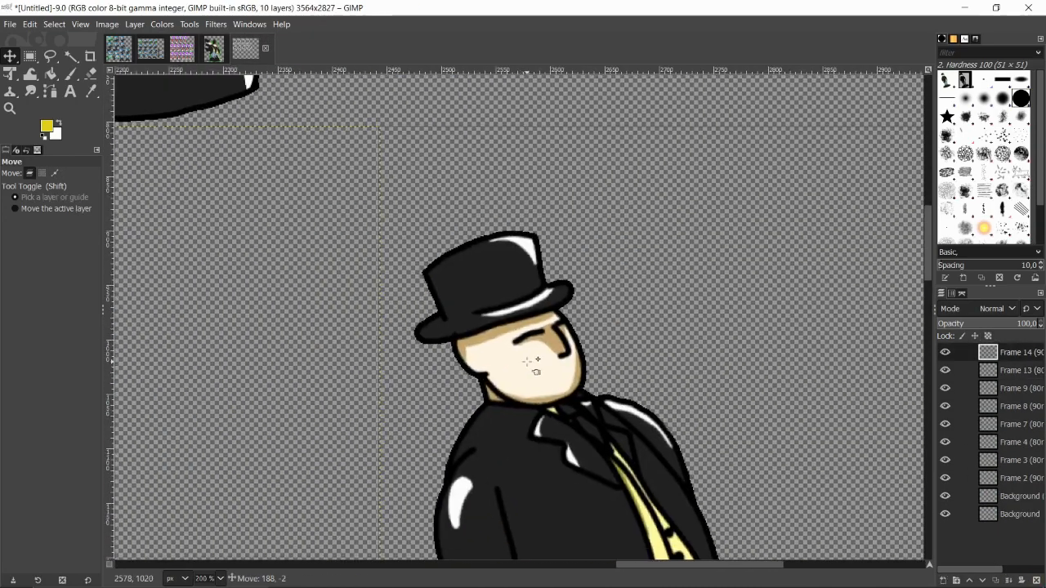
scroll(538, 366, "down", 5)
scroll(530, 342, "up", 7)
left_click_drag(536, 472, 543, 471)
scroll(549, 278, "down", 7)
scroll(625, 309, "down", 1)
Step: Widen the sprite sheet's canvas to 3836 px to make room for another sprite in the row
left_click(1013, 353)
left_click(107, 24)
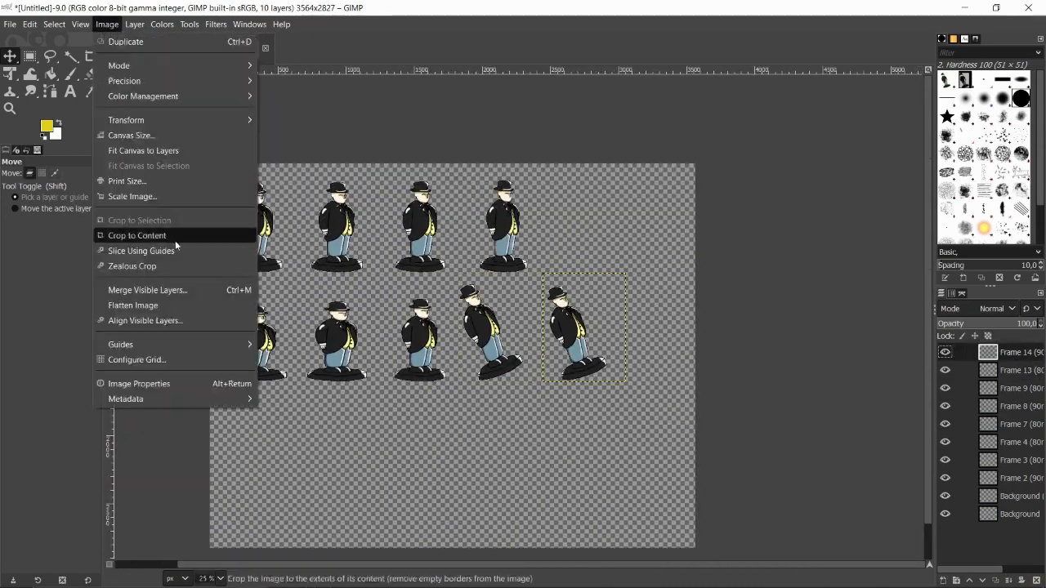
left_click(151, 135)
left_click(549, 477)
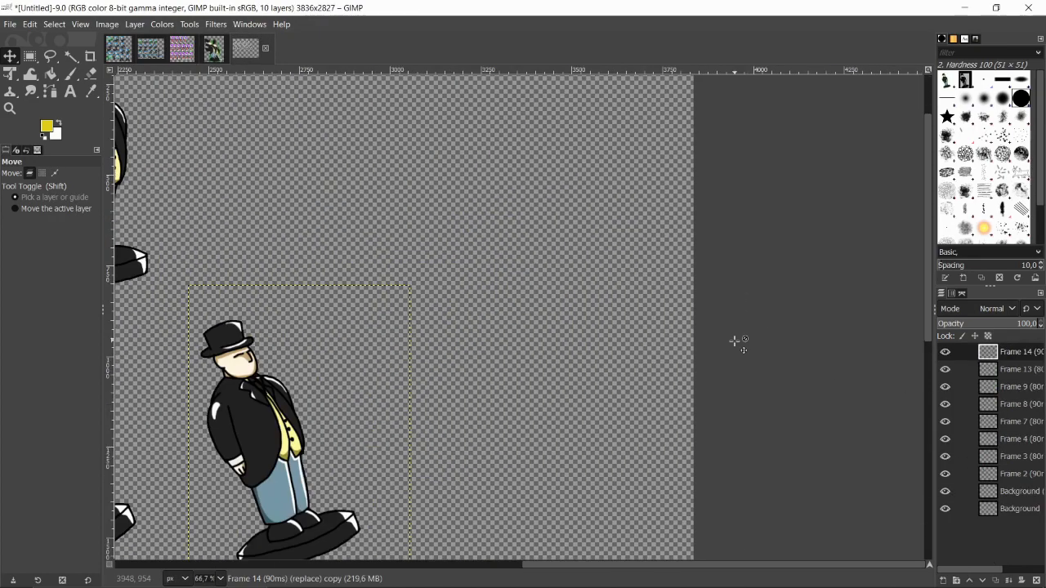
Step: Add Frame 15 as a new layer and place it to the right of Frame 14, flush with Frame 14's layer boundary
left_click(1027, 370)
left_click_drag(231, 282, 437, 281)
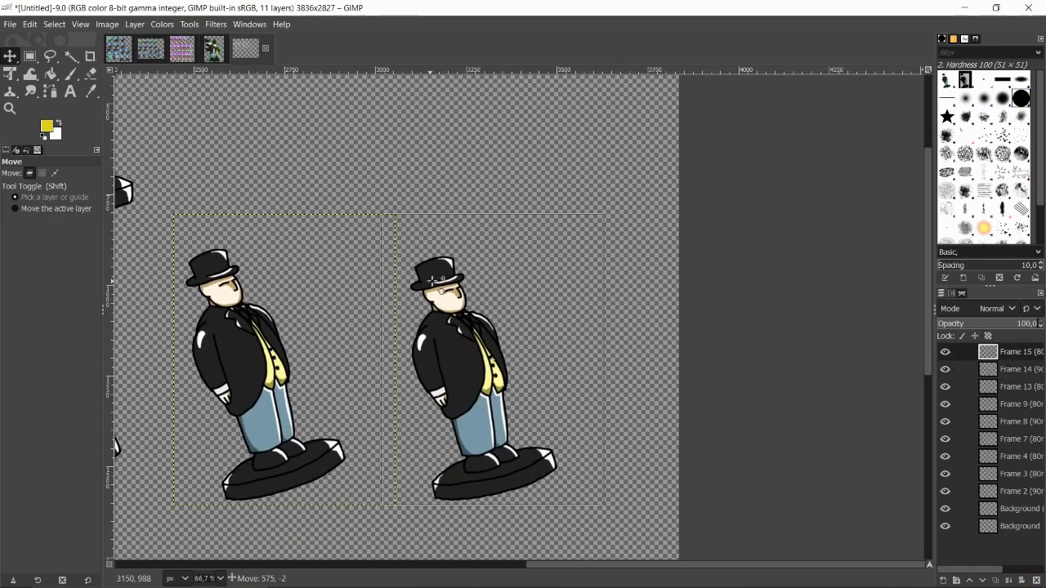
scroll(438, 281, "up", 3)
left_click_drag(529, 351, 548, 357)
scroll(548, 357, "down", 4)
scroll(541, 327, "up", 7)
left_click_drag(612, 508, 600, 515)
scroll(589, 443, "down", 8)
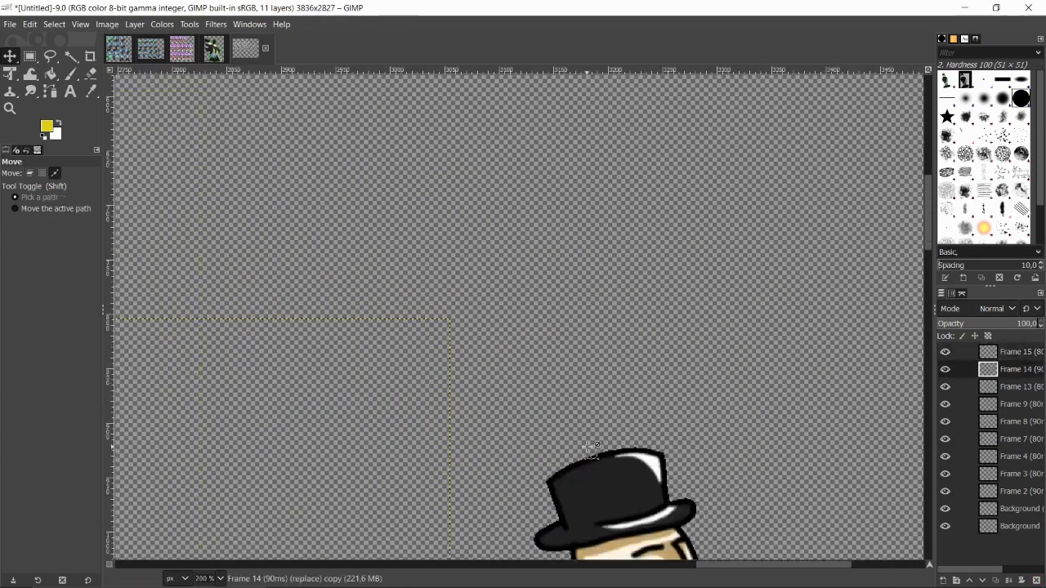
left_click(1013, 353)
left_click(1013, 408)
left_click(1013, 353)
Step: Show Frames 19 to 21 in Tophamanims, then copy the Frame 19 layer and paste it as a new layer on the sheet
left_click(215, 51)
left_click(945, 463)
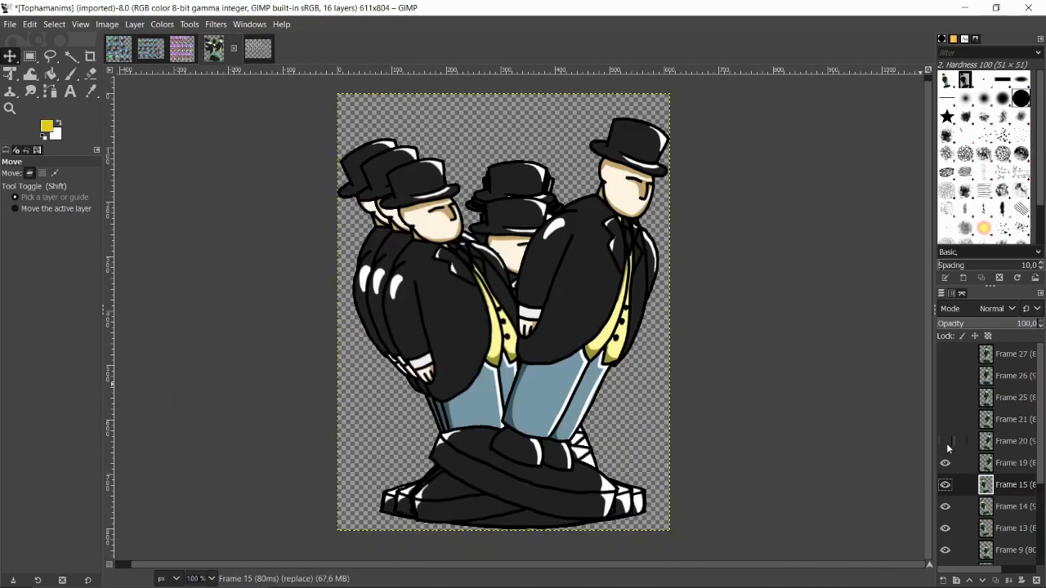
left_click(946, 442)
left_click(945, 420)
left_click(993, 463)
key("ctrl+c")
left_click(245, 51)
key("ctrl+v")
left_click(944, 580)
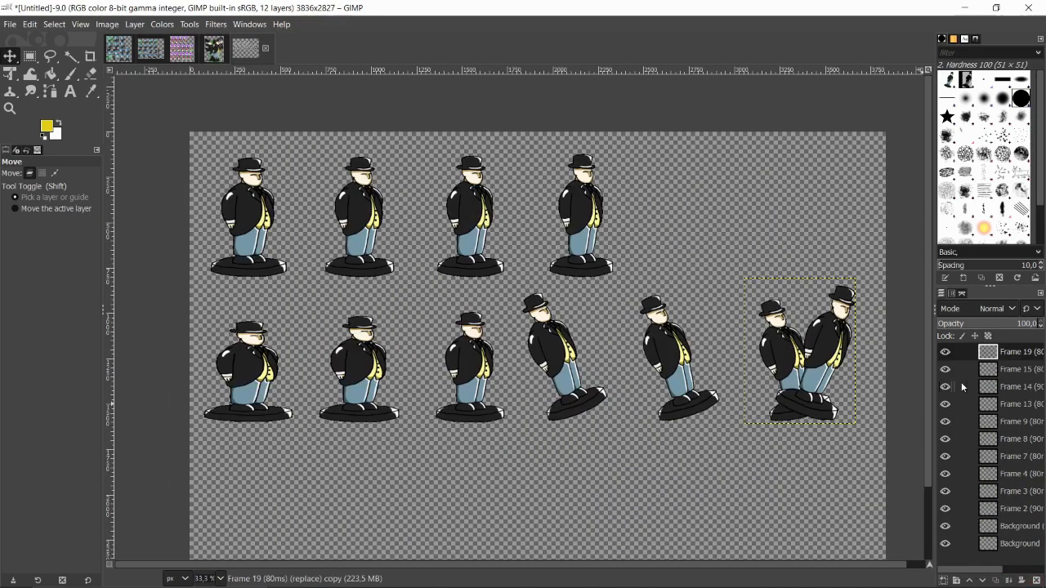
Step: Place the Frame 19 sprite at the start of a third row, directly beneath Frame 7 and flush with its layer boundary
left_click(1017, 456)
scroll(530, 442, "up", 4)
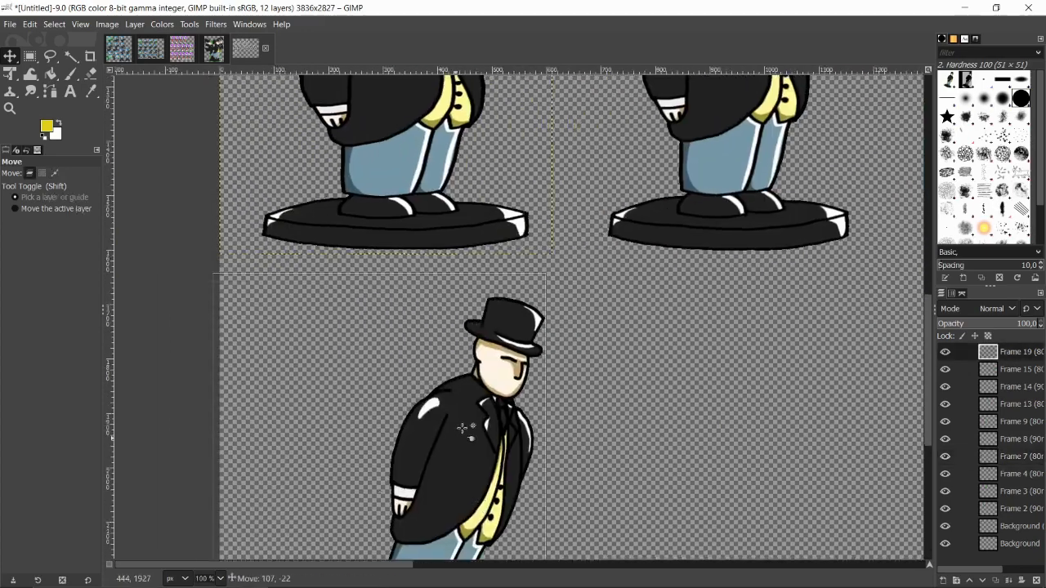
scroll(529, 442, "up", 3)
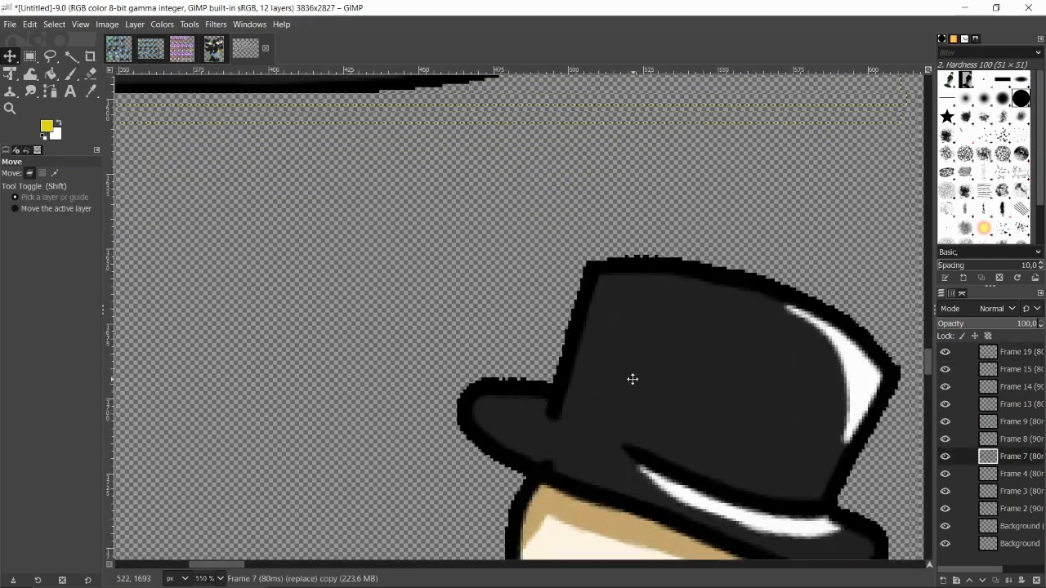
scroll(630, 378, "down", 8)
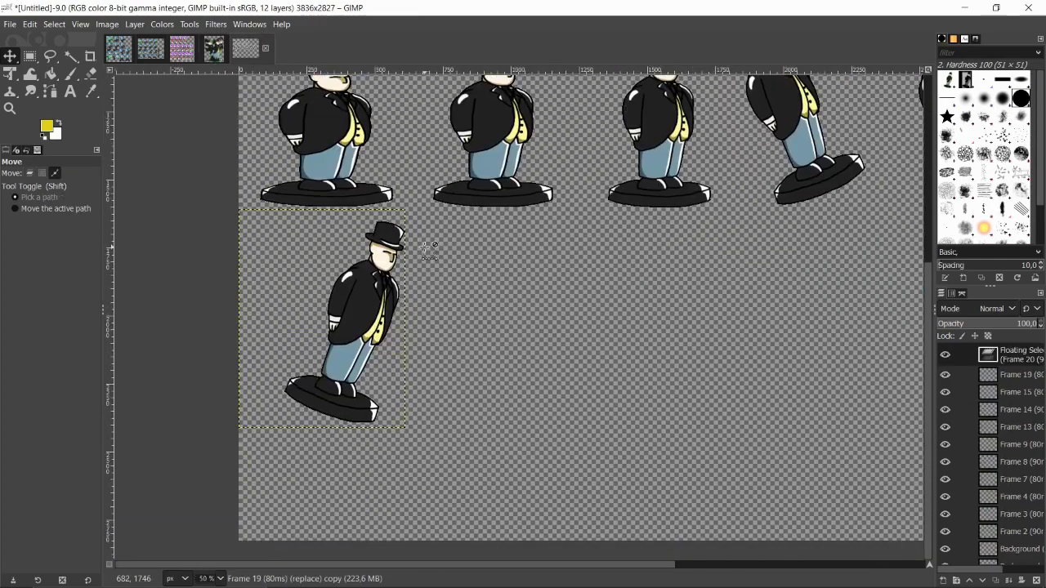
Step: Add Frame 20 as a new layer and place it to the right of Frame 19 in the third row, flush with Frame 19's boundary
left_click(1019, 370)
left_click_drag(360, 282, 519, 282)
scroll(523, 236, "up", 3)
scroll(632, 233, "up", 2)
left_click_drag(872, 367, 911, 362)
scroll(789, 339, "down", 4)
Step: Copy the Frame 21 layer from Tophamanims and paste it as a new layer on the sheet
key("ctrl+c")
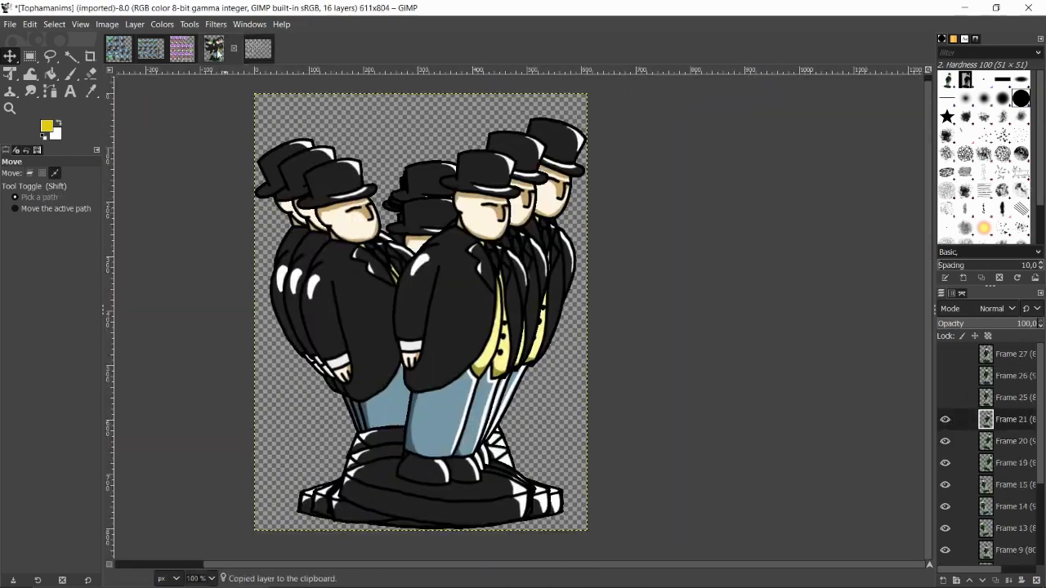
left_click(245, 49)
key("ctrl+v")
left_click(943, 580)
Step: Place the Frame 21 sprite to the right of Frame 20 in the third row, flush with Frame 20's layer boundary
left_click_drag(385, 341, 570, 360)
scroll(460, 369, "up", 3)
left_click_drag(733, 498, 775, 479)
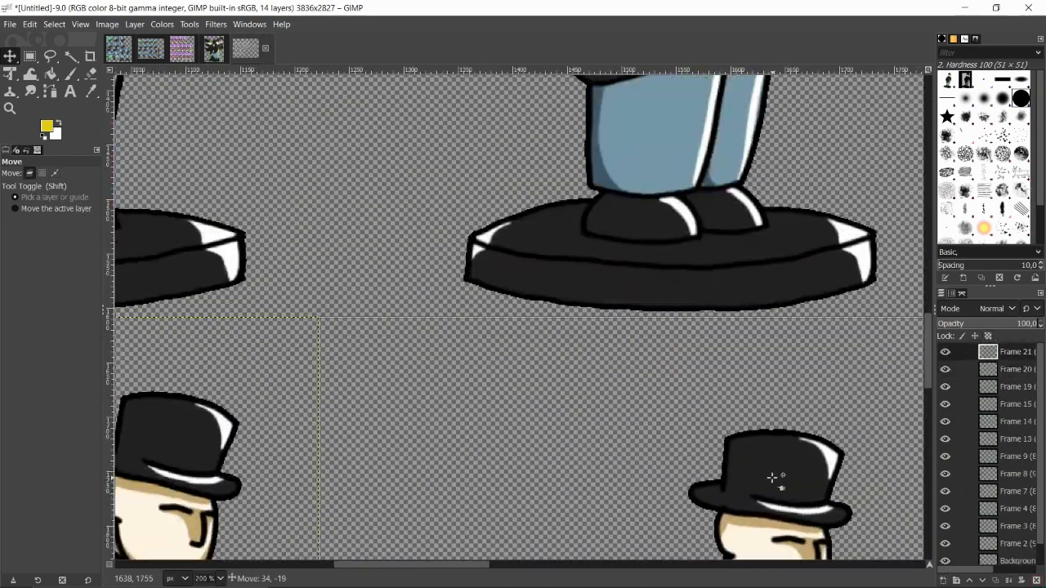
scroll(781, 368, "up", 1)
left_click(870, 365)
scroll(870, 364, "down", 6)
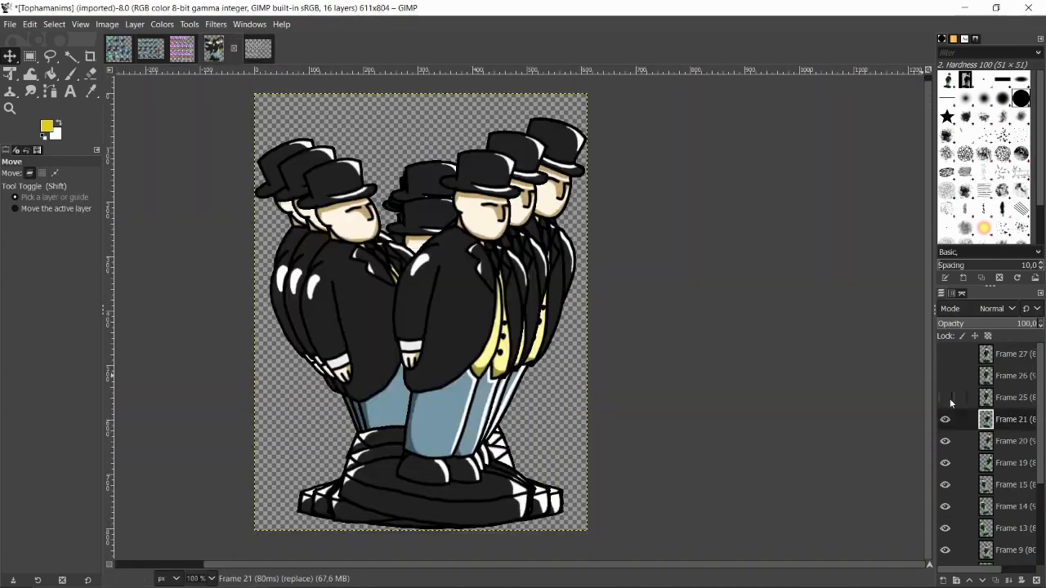
Step: Copy Frame 25 from Tophamanims as a new layer and place it to the right of Frame 21 in the third row, edge to edge
left_click(946, 400)
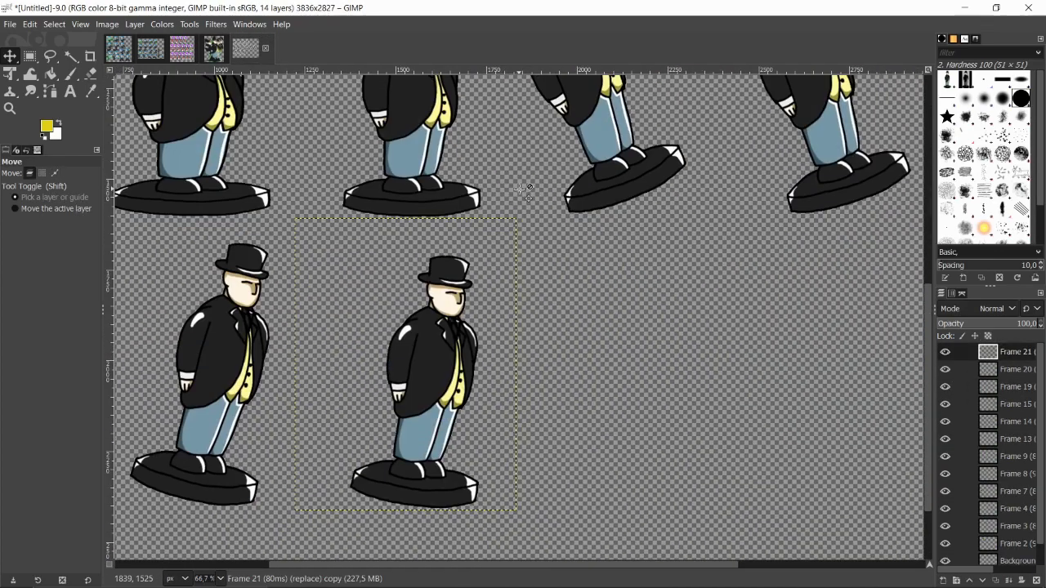
key("ctrl+v")
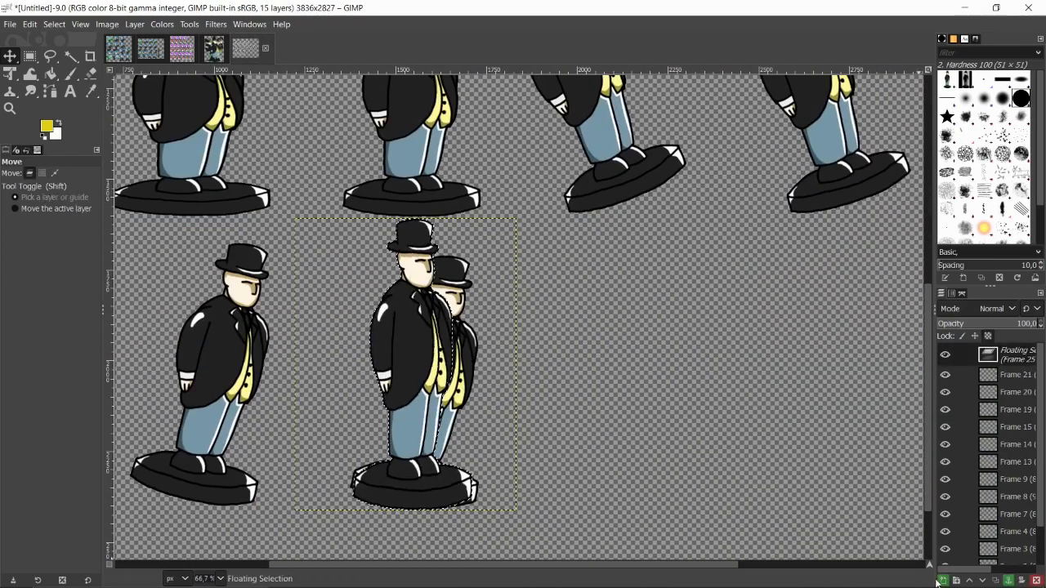
left_click(943, 580)
scroll(668, 331, "up", 3)
scroll(667, 331, "up", 2)
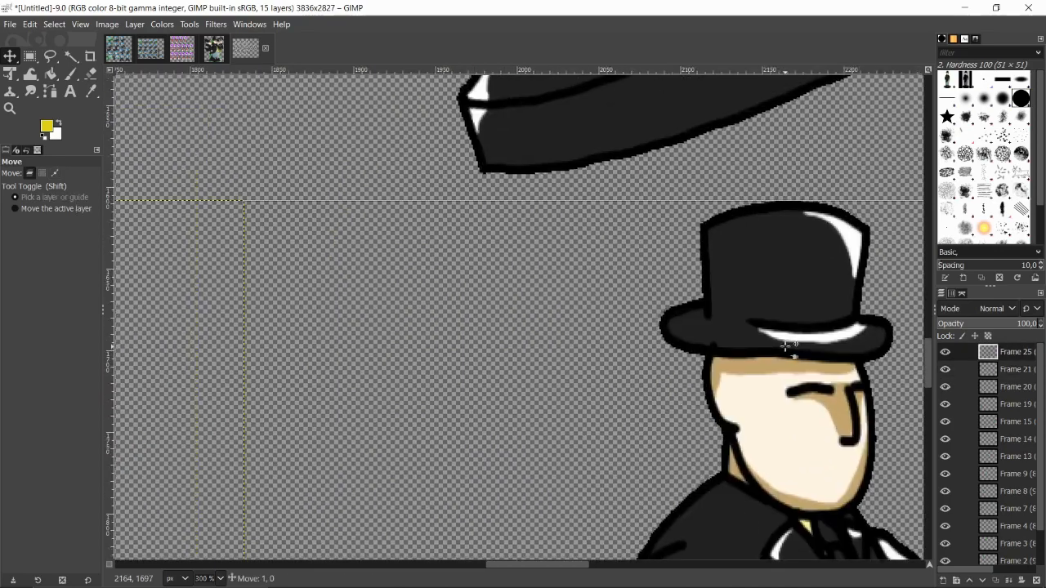
scroll(833, 346, "down", 6)
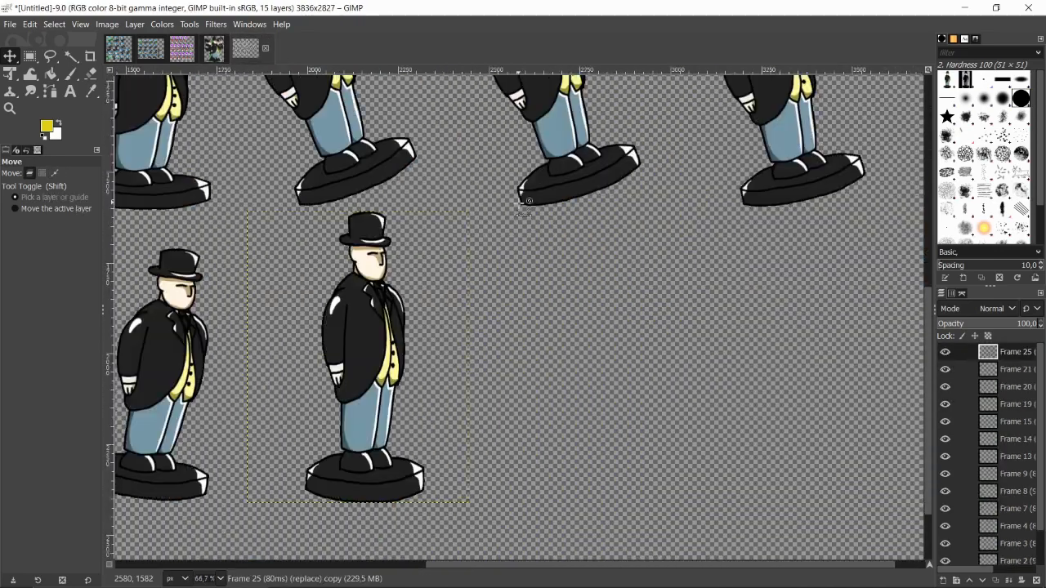
Step: Add Frames 26 and 27 as new layers and place them edge to edge after Frame 25 in the third row
scroll(490, 351, "up", 3)
left_click_drag(362, 351, 848, 381)
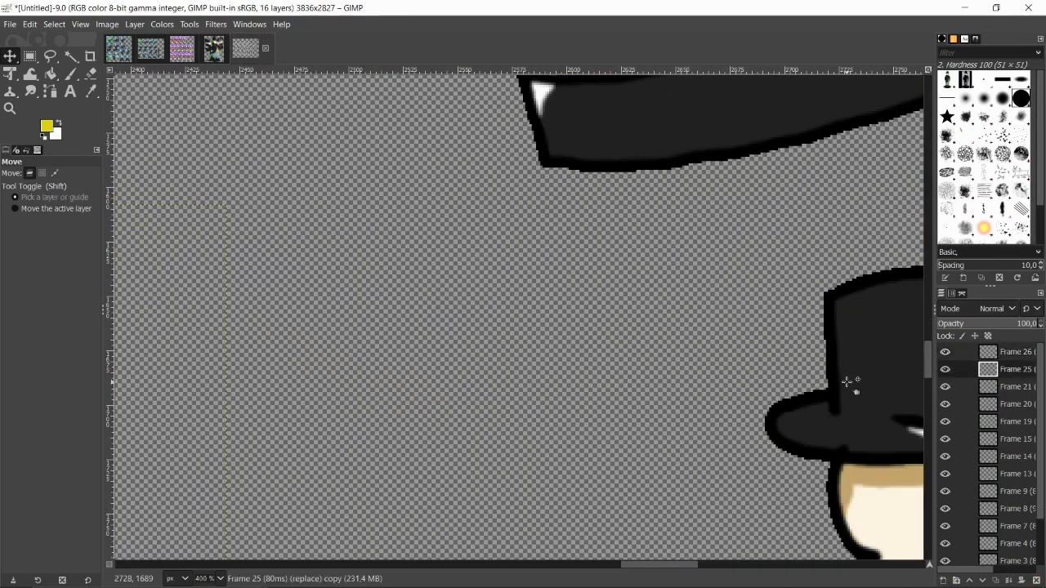
scroll(847, 381, "down", 5)
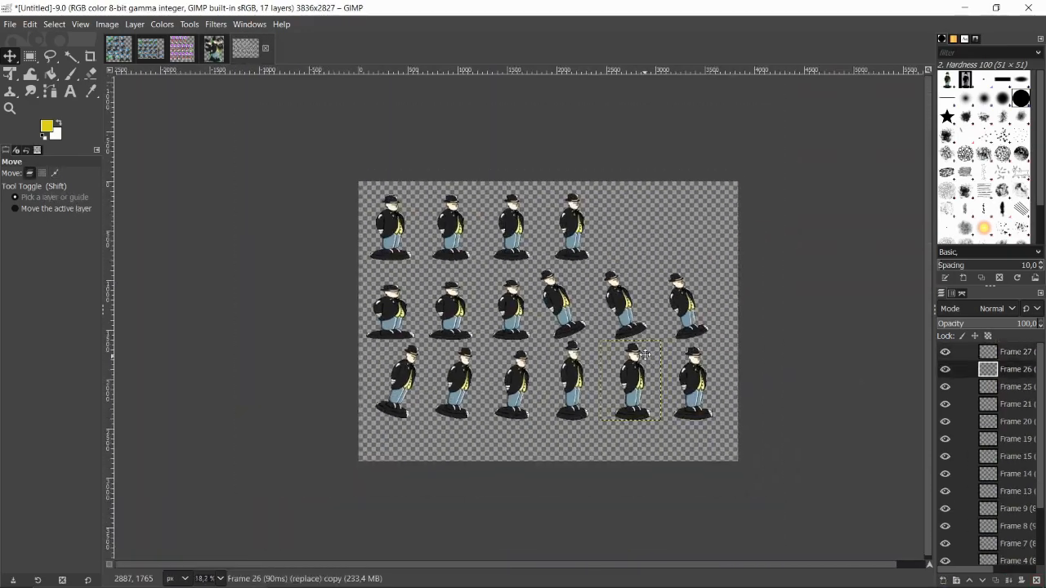
Step: Save the finished sprite sheet as Topham.xcf in the sprite sheet tutorial stuff folder
scroll(645, 355, "up", 2)
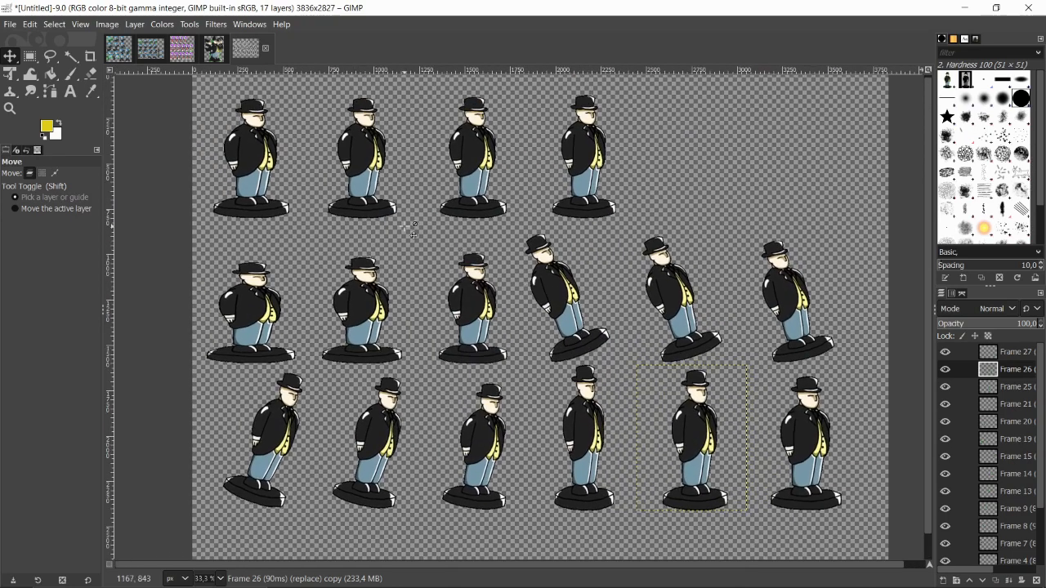
mouse_move(427, 229)
left_mouse_down()
mouse_move(422, 253)
mouse_move(424, 237)
left_mouse_up()
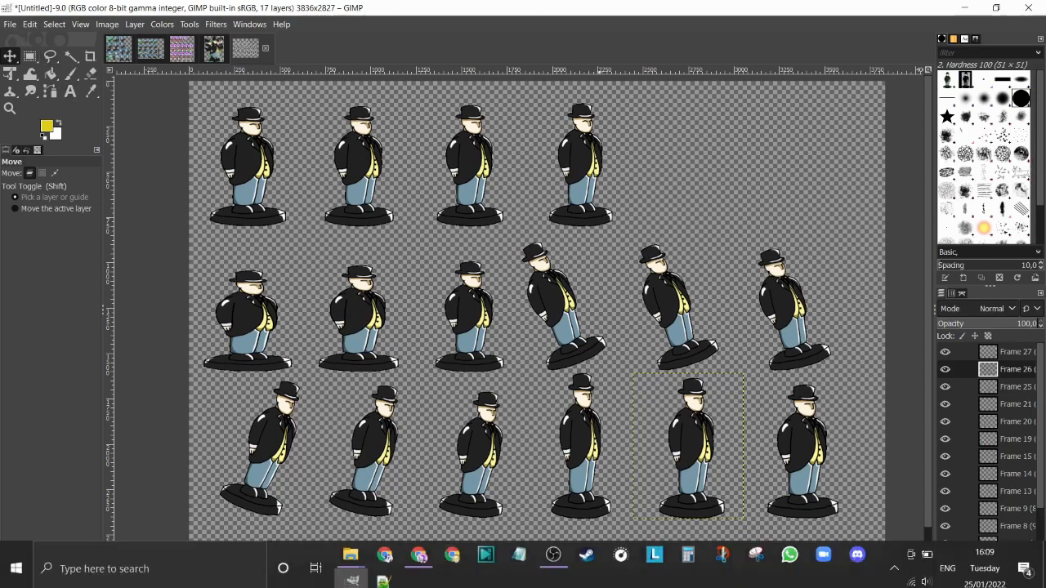
left_click(11, 27)
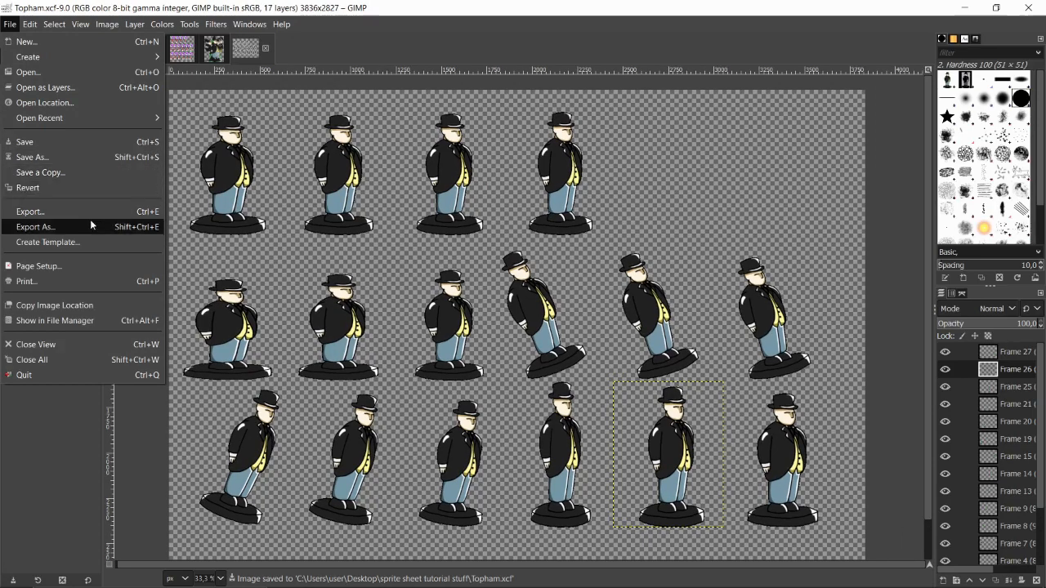
Step: Export the sprite sheet as Topham.png to the sprite sheet tutorial stuff folder
left_click(92, 222)
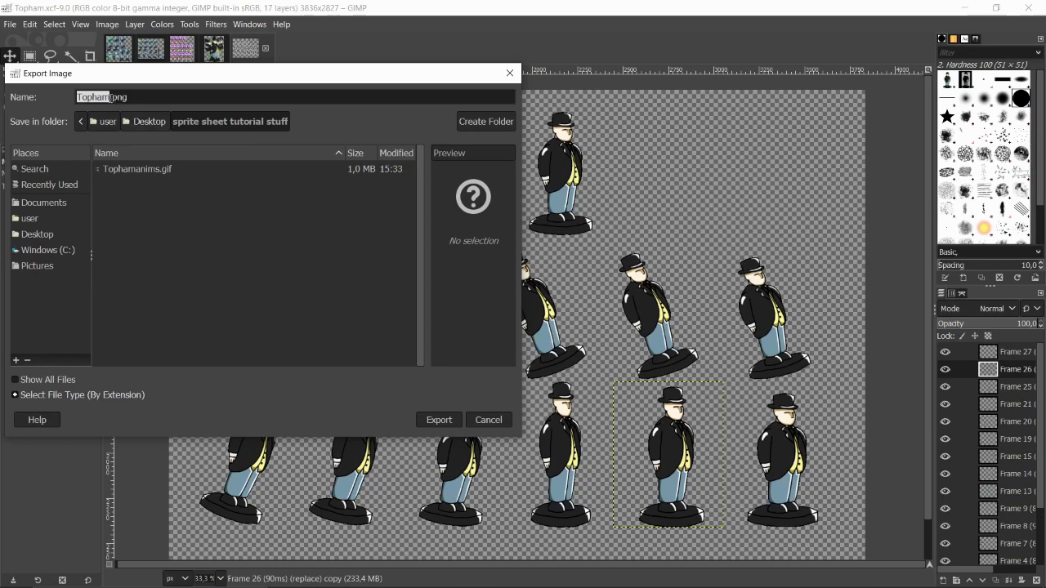
left_click(448, 419)
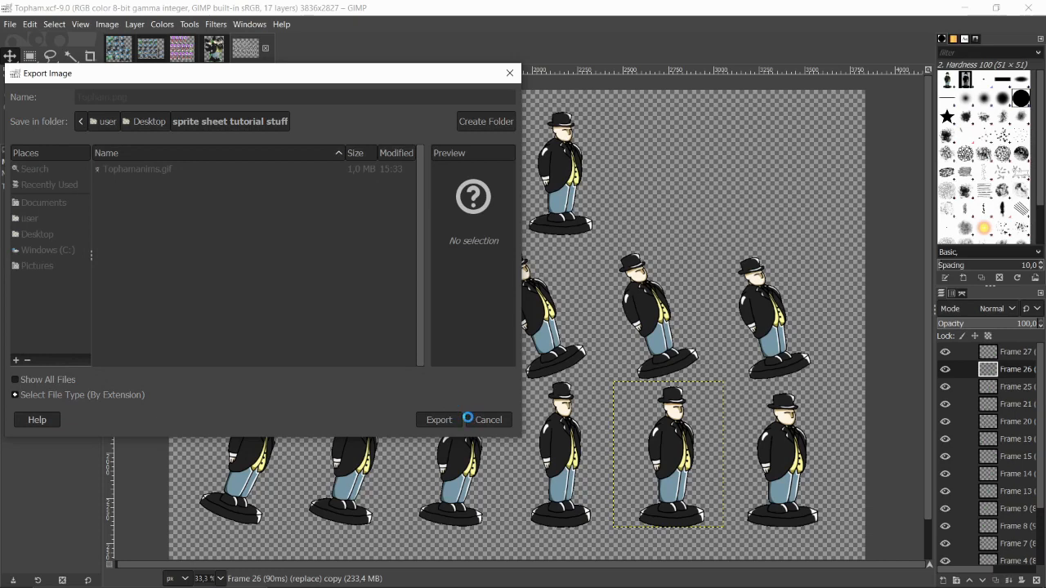
left_click(540, 435)
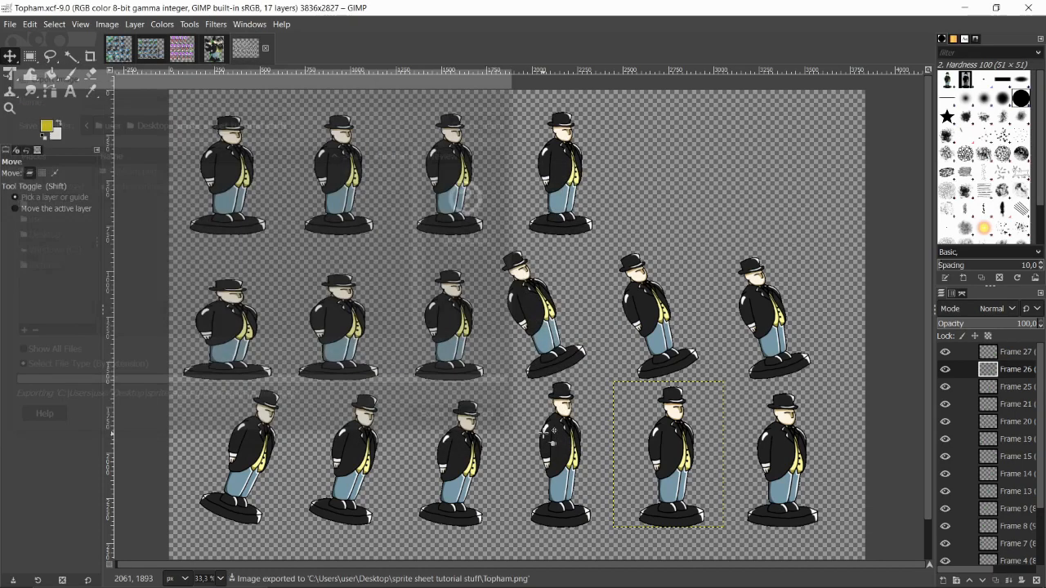
left_click_drag(543, 433, 549, 434)
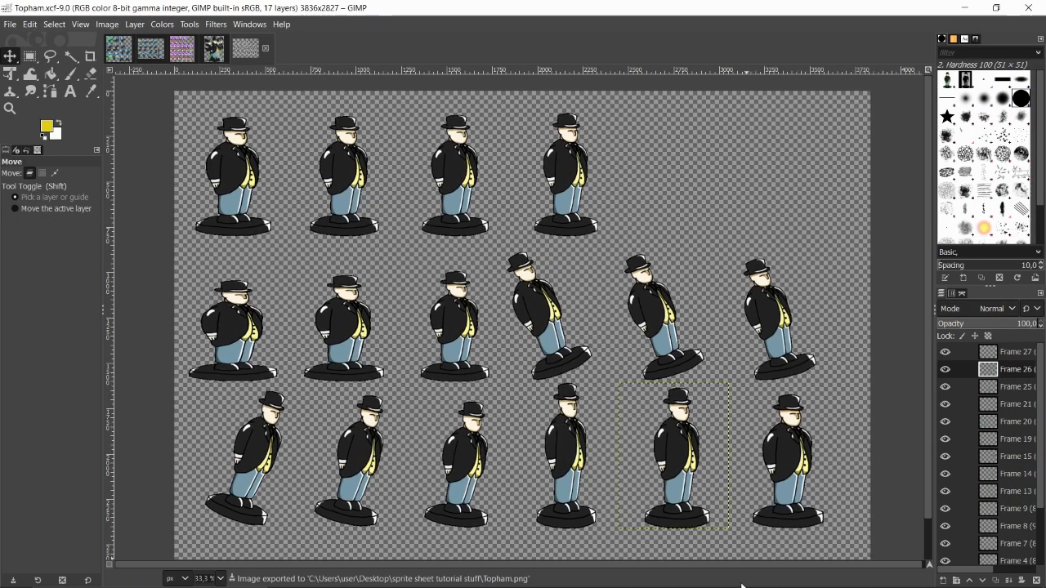
mouse_move(739, 584)
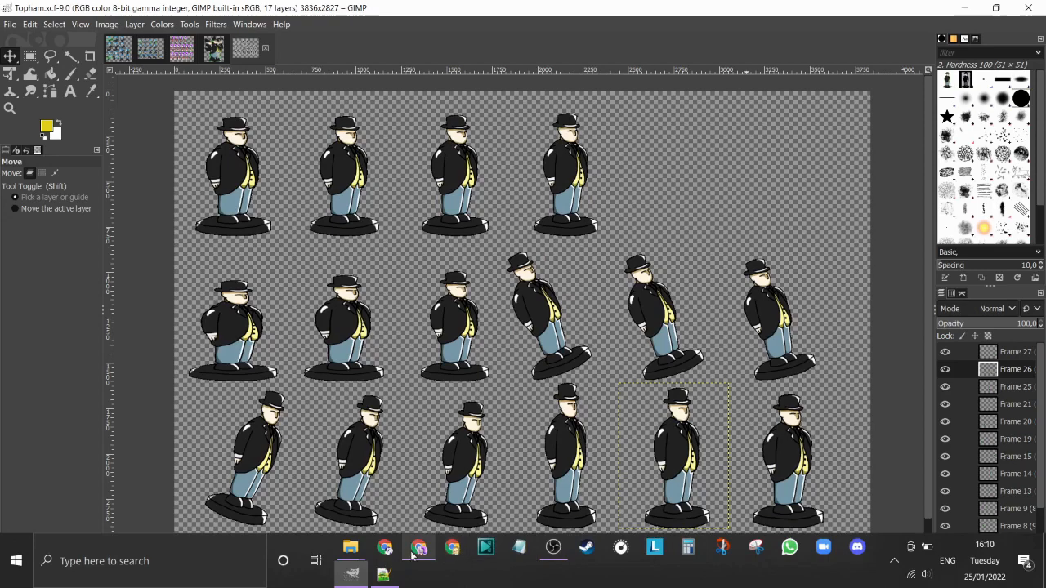
mouse_move(412, 556)
left_click(470, 516)
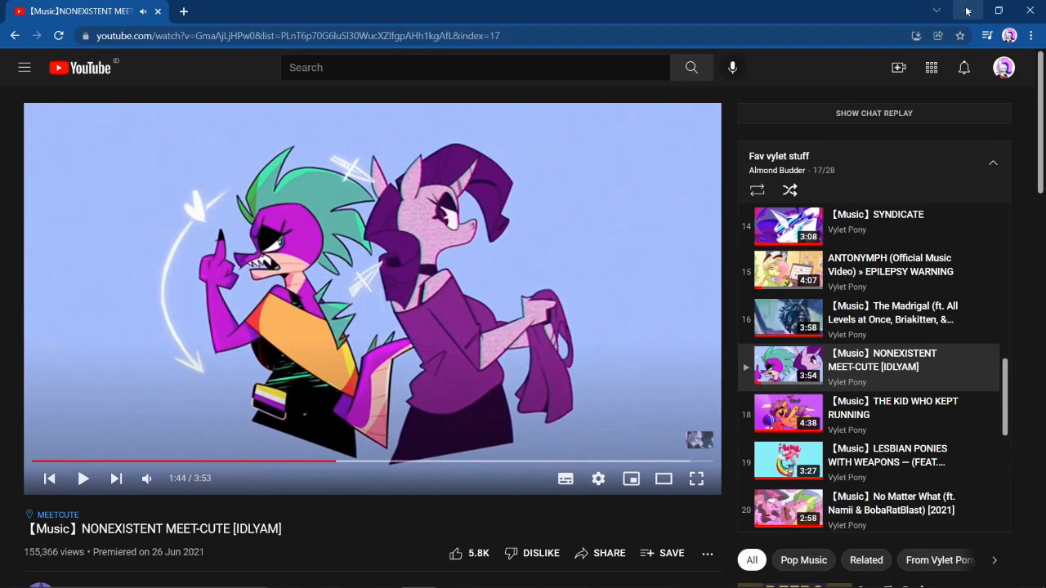
left_click(967, 11)
Step: Switch to the sprite sheet tutorial stuff folder in File Explorer, preview Topham.png, and select Template.xml
mouse_move(470, 566)
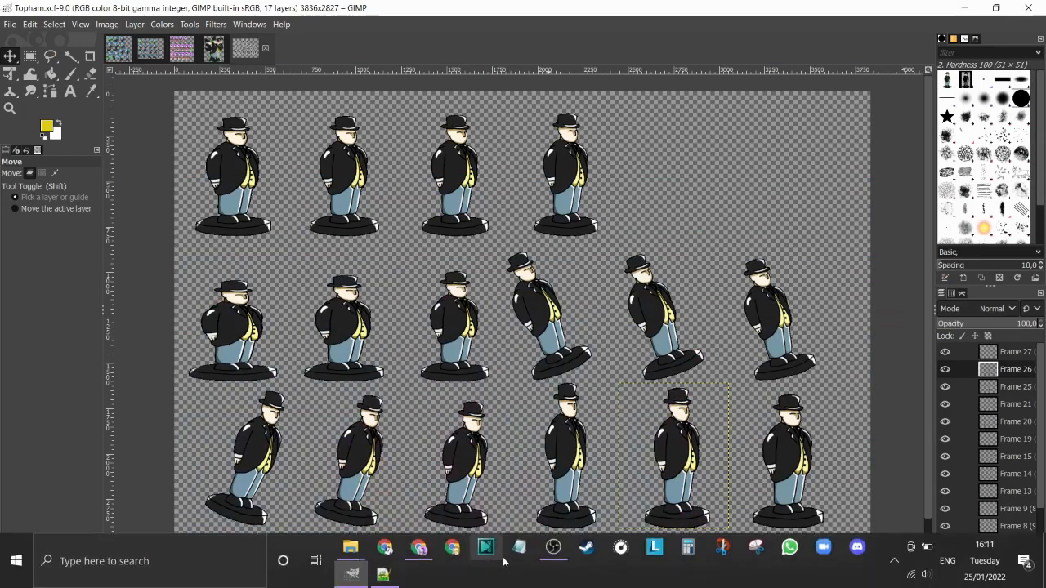
mouse_move(418, 552)
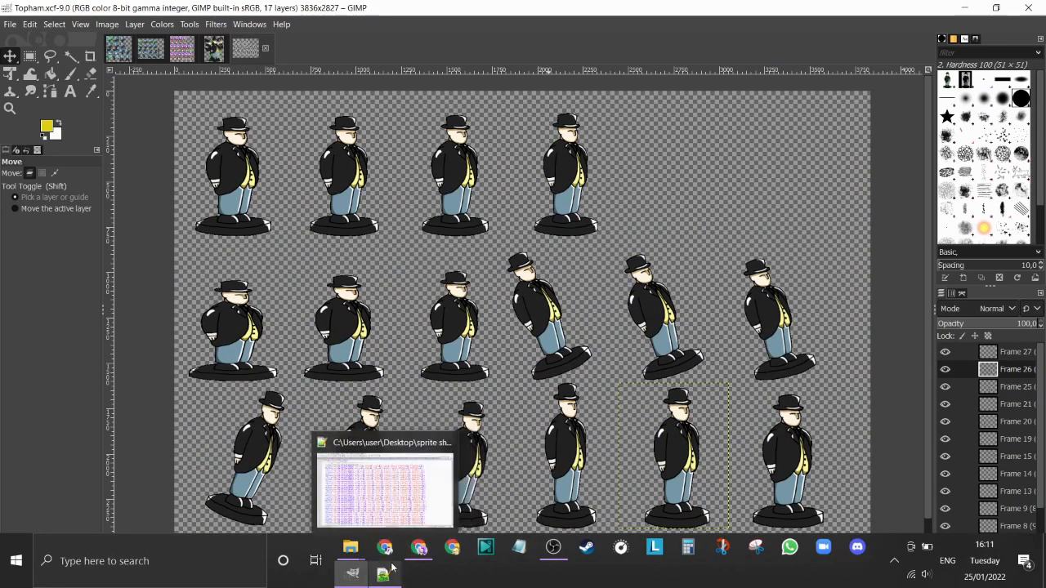
mouse_move(363, 569)
mouse_move(351, 546)
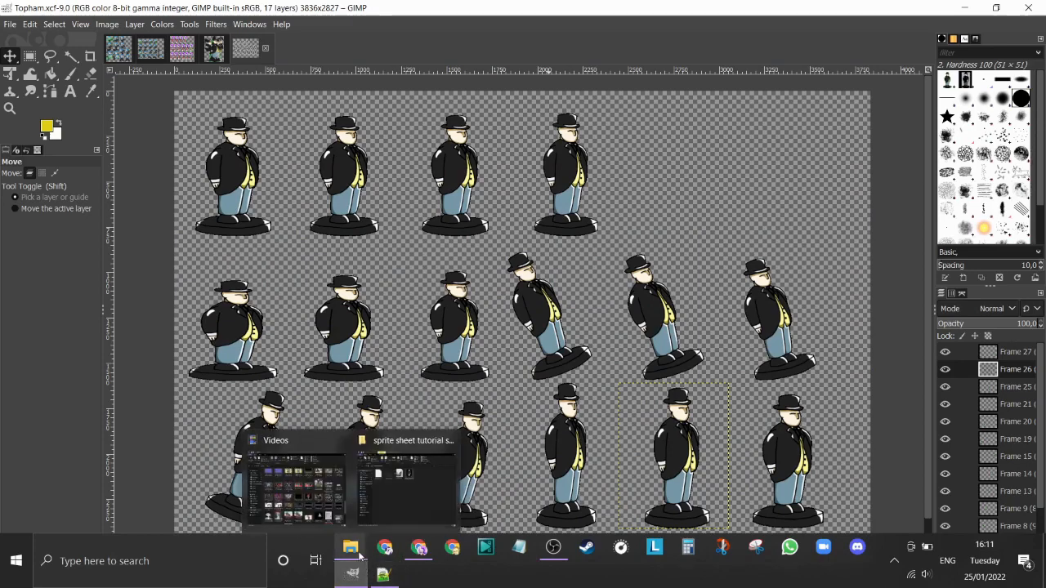
left_click(376, 500)
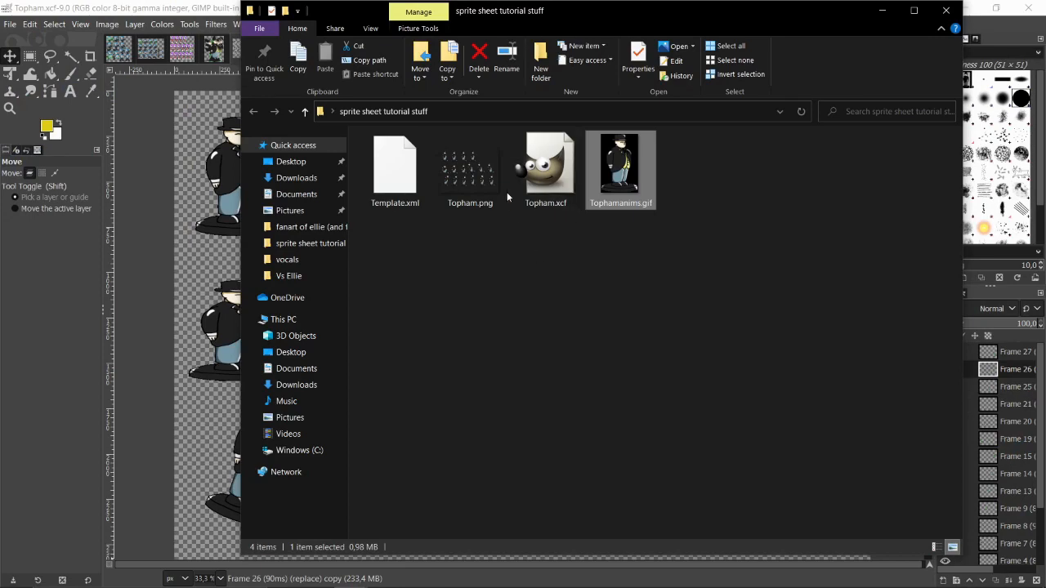
left_click(469, 195)
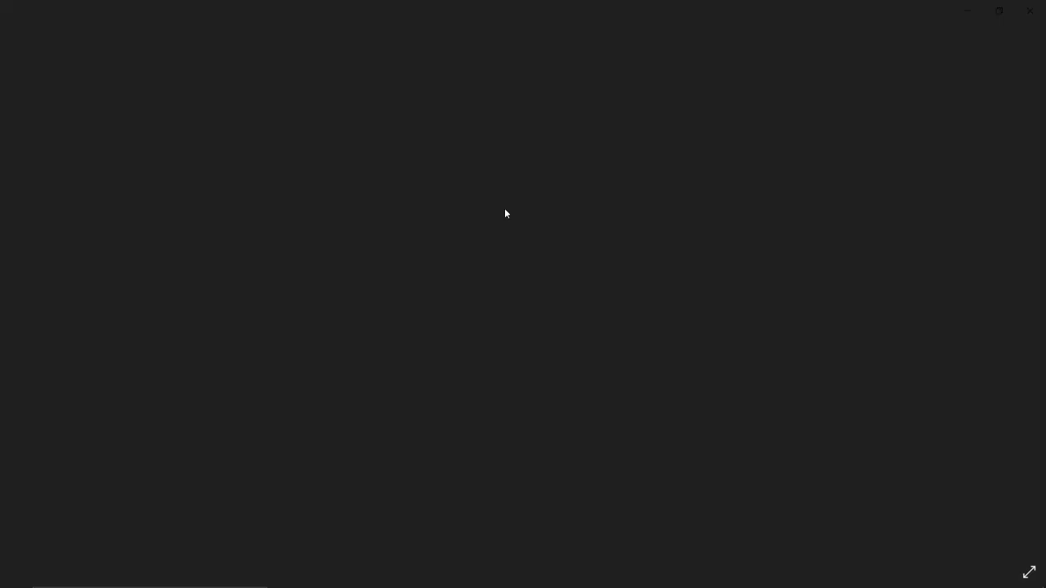
left_click(1029, 10)
left_click(402, 198)
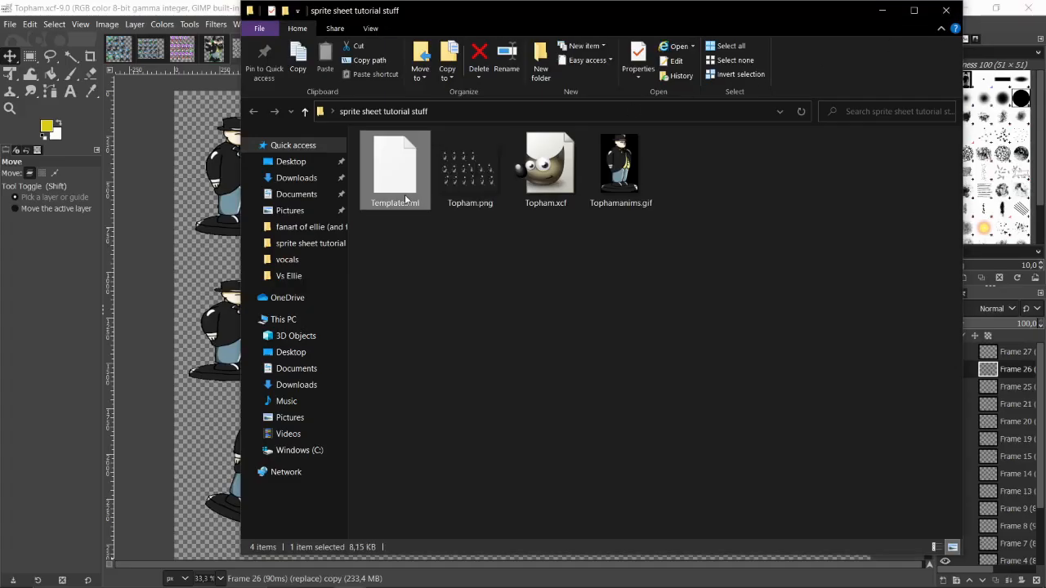
Step: Open Template.xml in Notepad++, set the TextureAtlas imagePath to Topham.png, and save the file
key("Return")
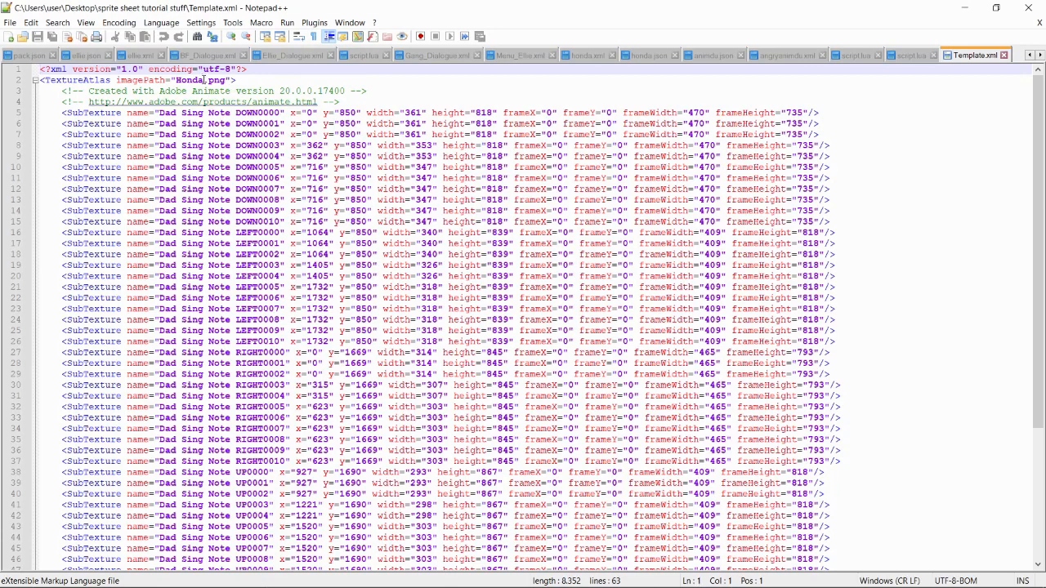
left_click_drag(201, 82, 174, 80)
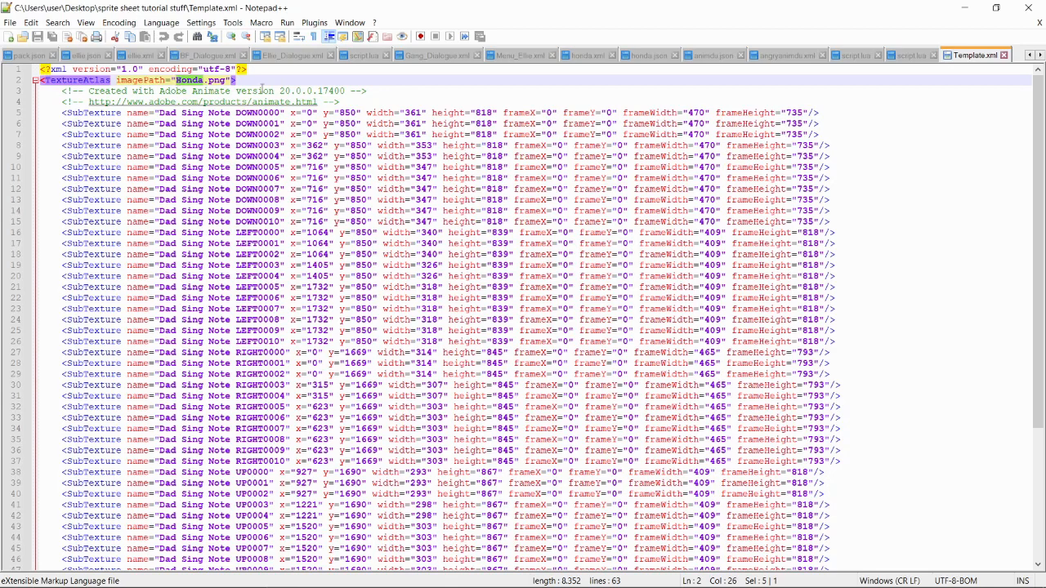
type("Topham")
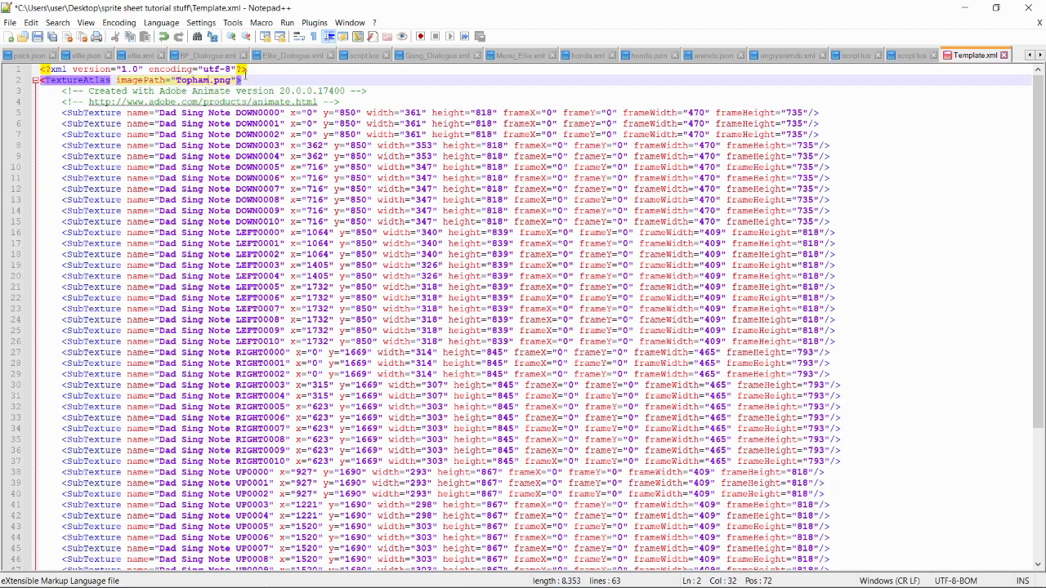
left_click(238, 80)
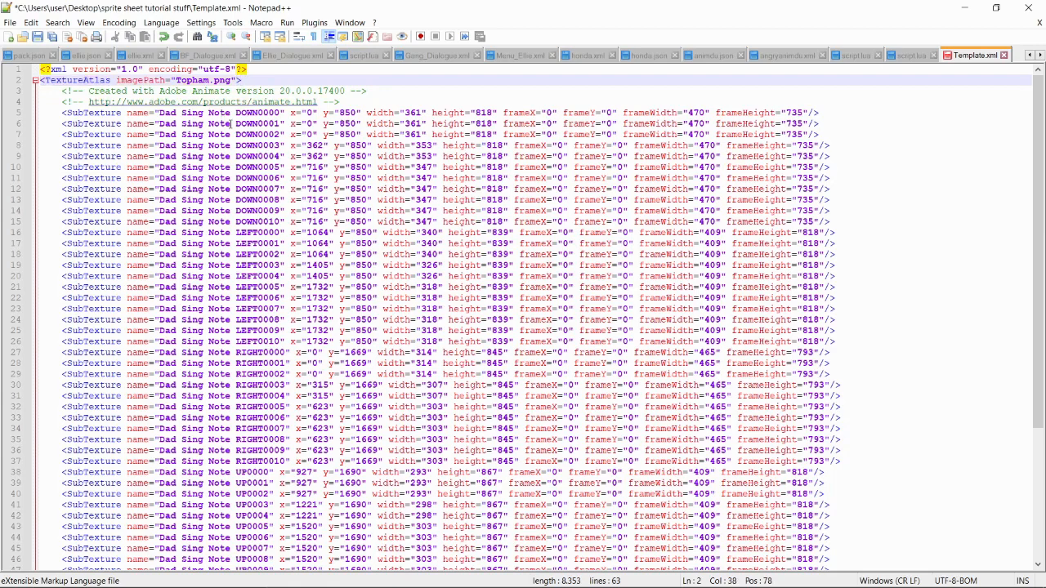
key("ctrl+s")
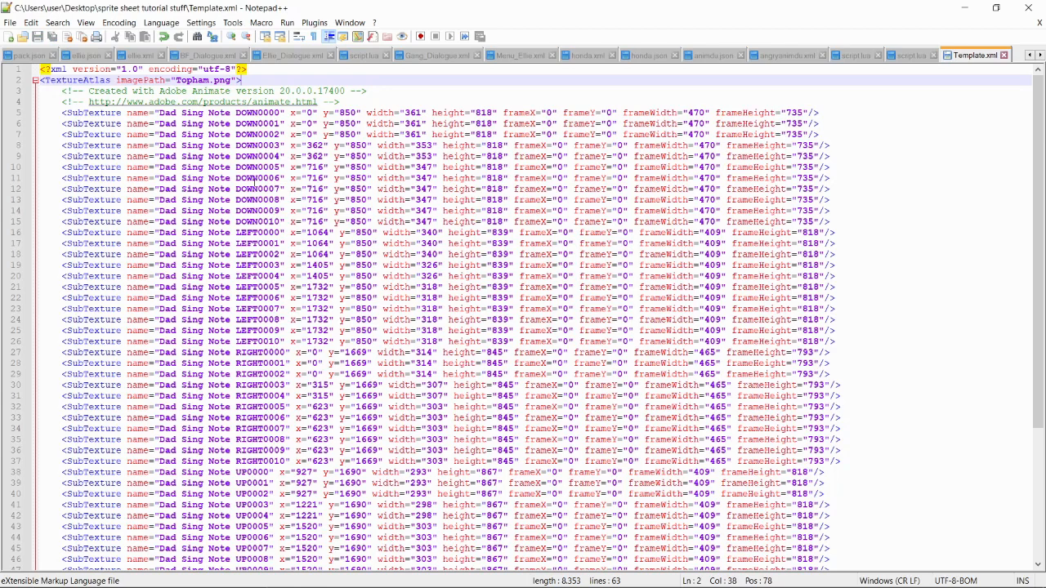
Step: Look through the sing note and idle dance entries in Template.xml and compare them with the sprite sheet in GIMP
scroll(310, 152, "down", 5)
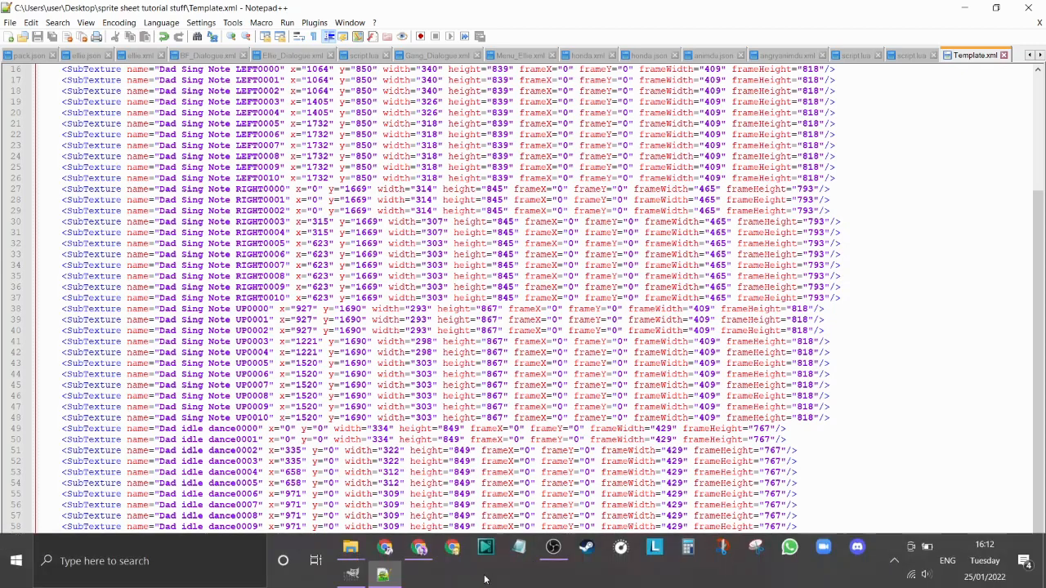
left_click(356, 571)
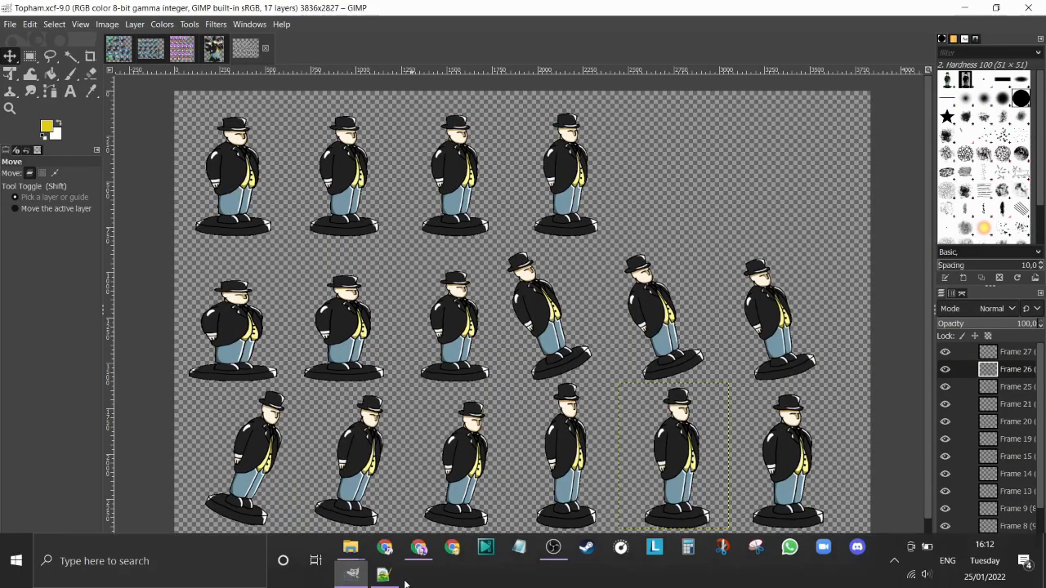
mouse_move(380, 574)
left_click(375, 502)
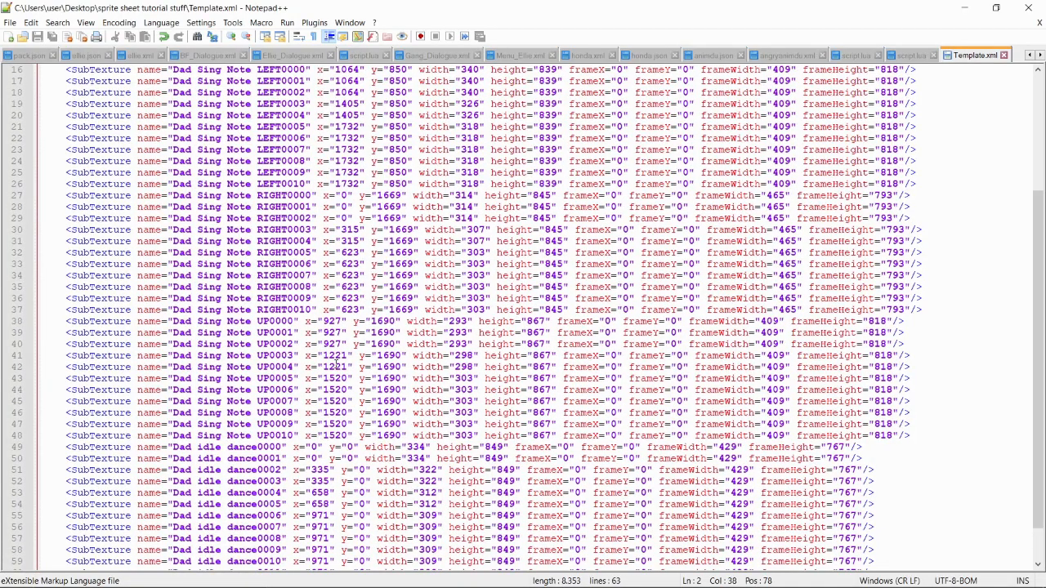
scroll(335, 366, "down", 1)
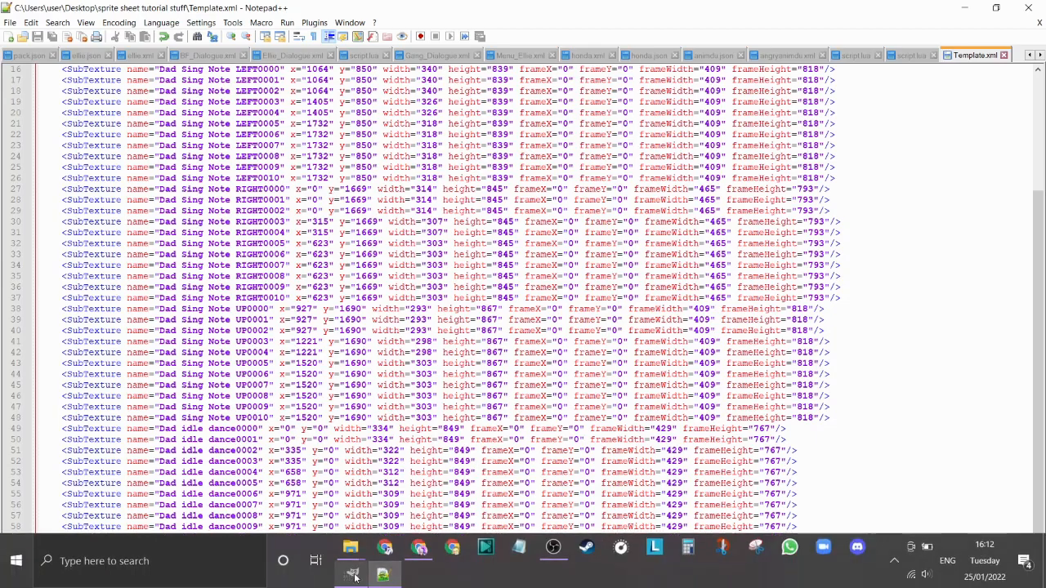
Step: Switch to GIMP, select the first idle frame's Background copy layer, and look up its layer boundary size
left_click(352, 575)
left_click(1013, 353)
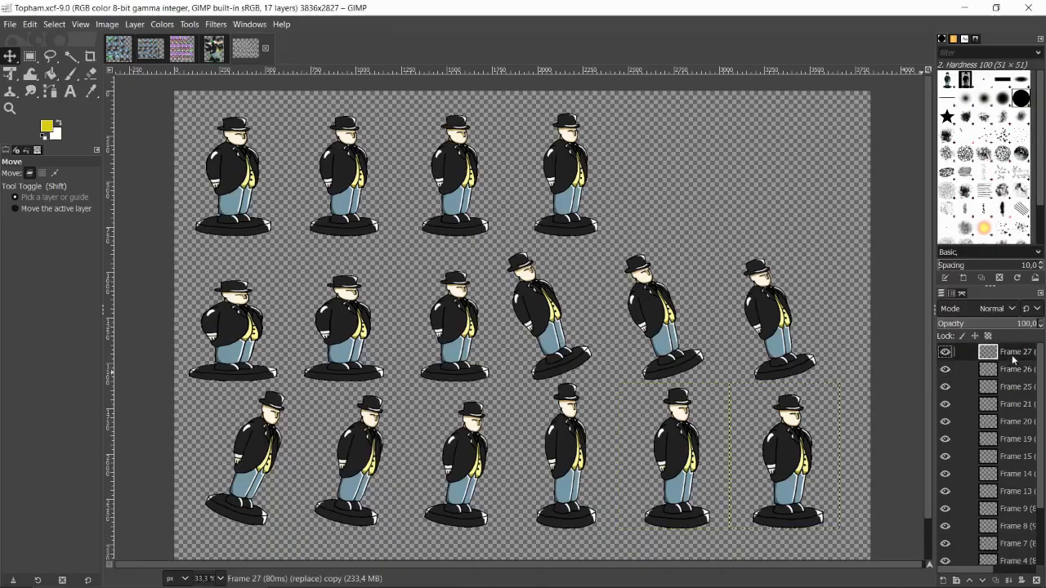
scroll(1013, 465, "down", 2)
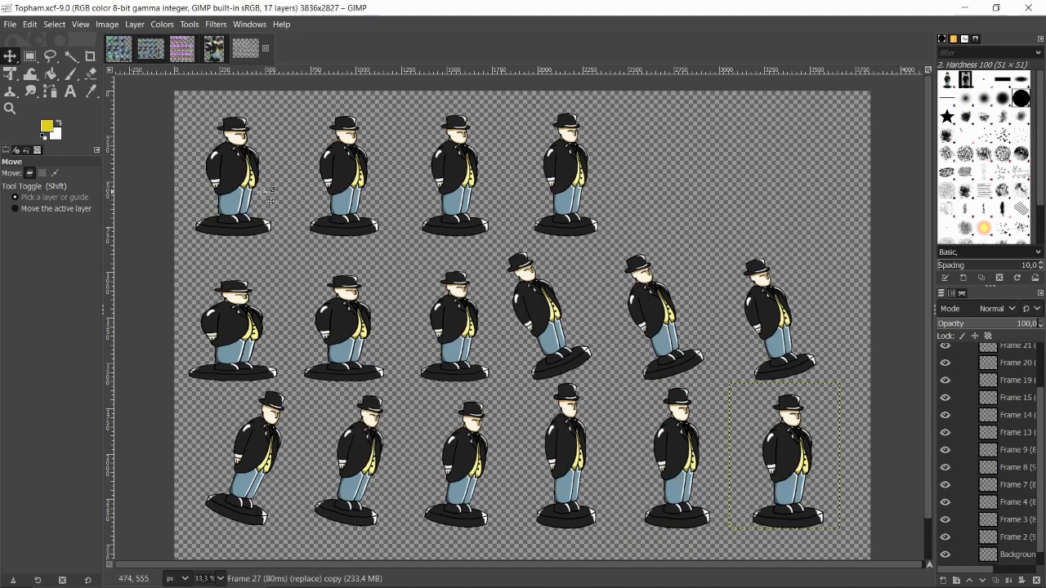
scroll(1013, 384, "down", 1)
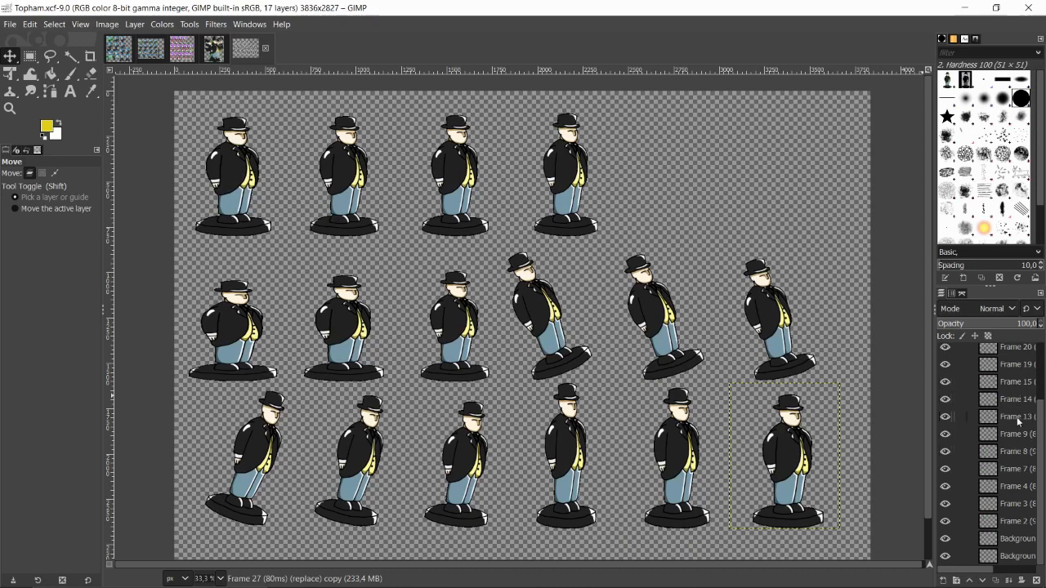
scroll(1019, 429, "up", 3)
scroll(1022, 392, "down", 4)
left_click(1021, 538)
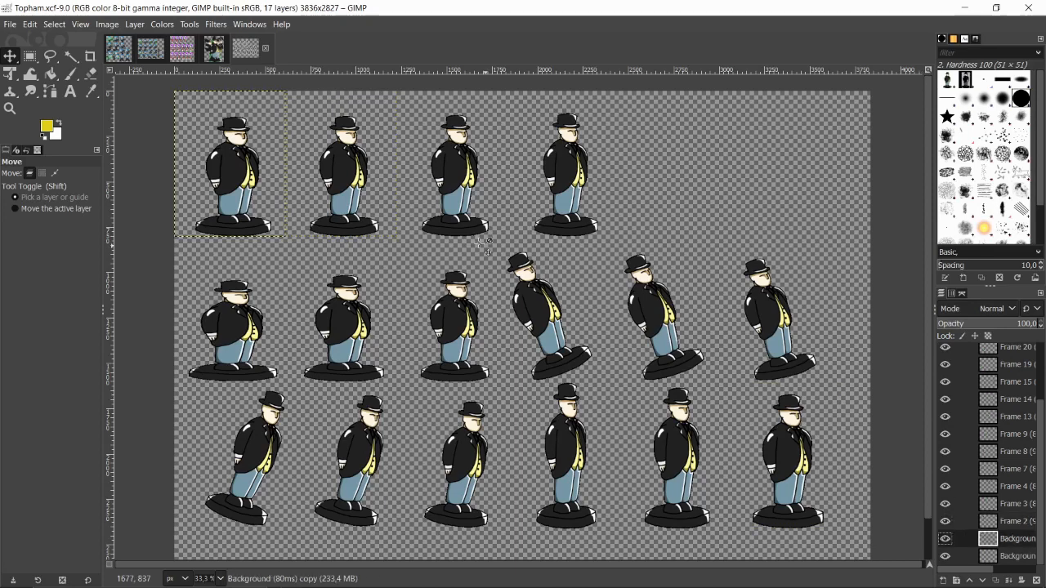
left_click(131, 25)
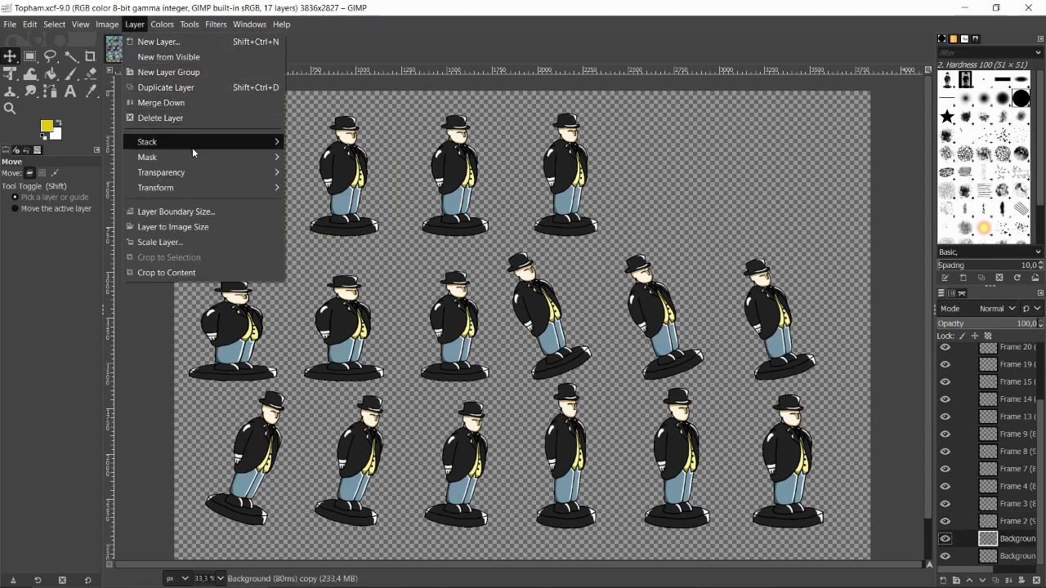
left_click(198, 212)
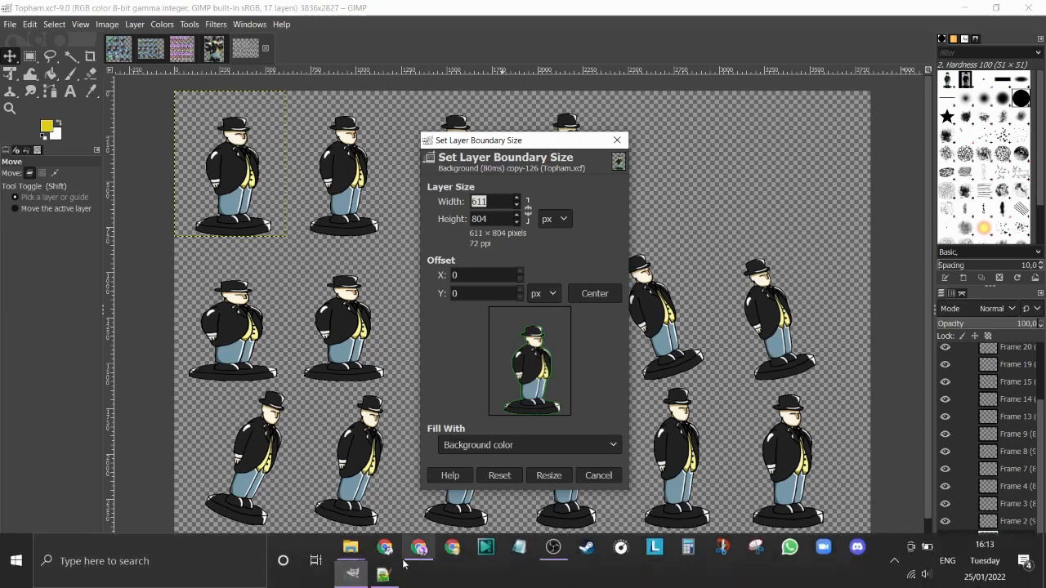
Step: Switch to Template.xml in Notepad++ and set the Dad idle dance0000 entry's width to 611 and height to 804
mouse_move(382, 572)
left_click(374, 482)
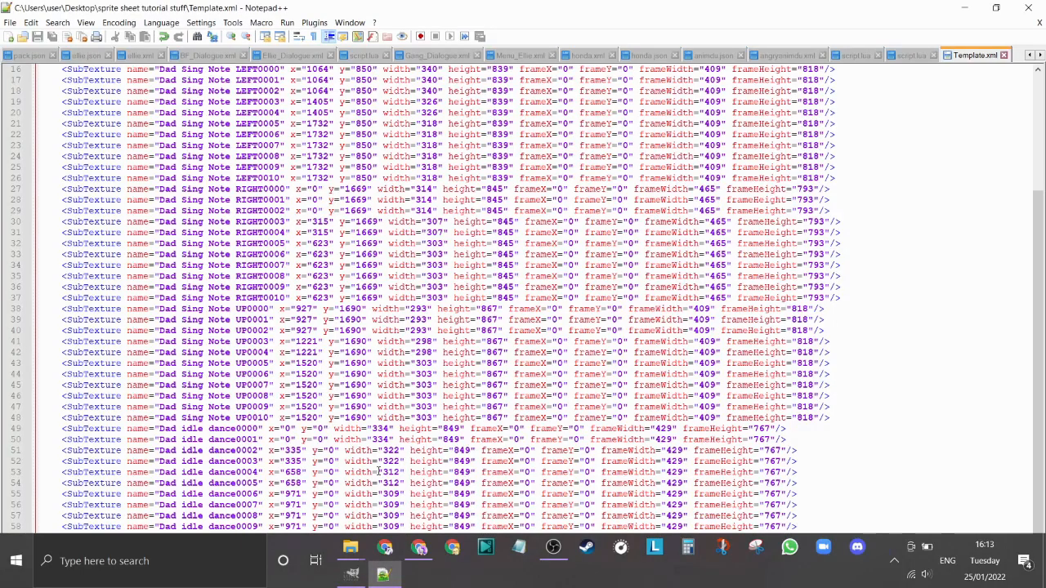
double_click(384, 428)
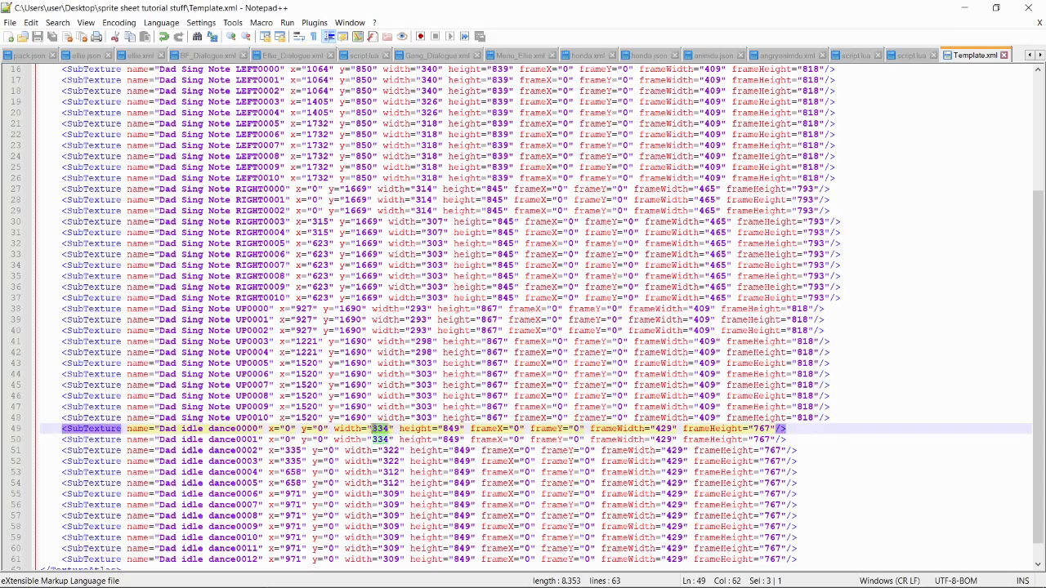
type("611")
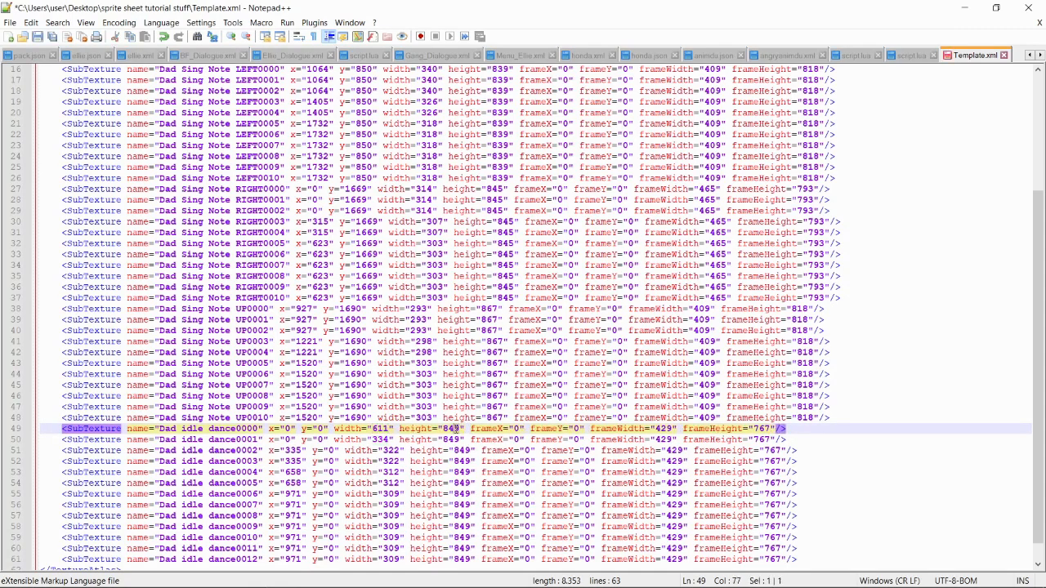
left_click(459, 428)
key("BackSpace")
type("0")
left_click(491, 428)
left_click_drag(471, 428, 586, 430)
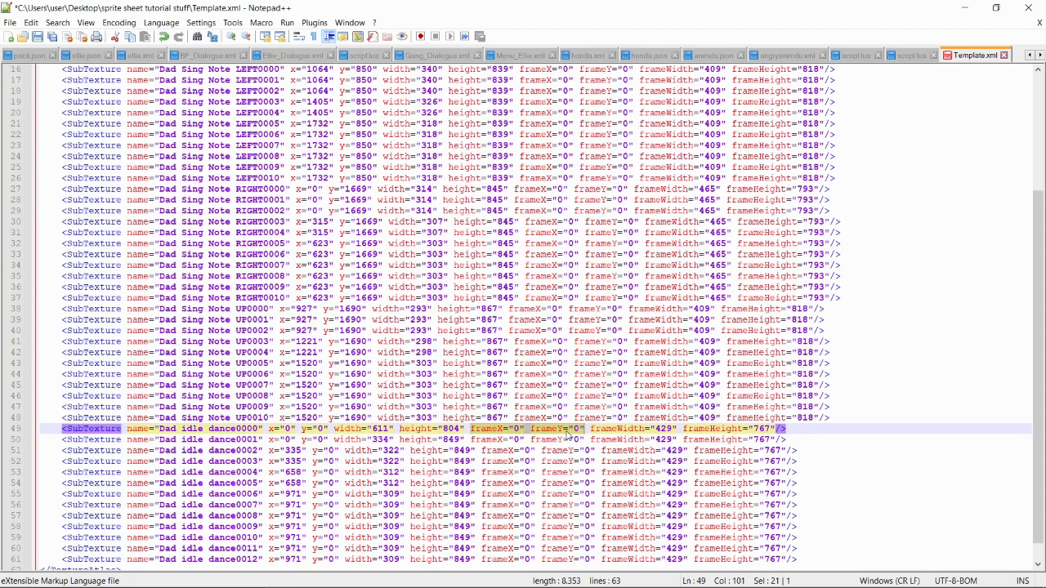
left_click(520, 430)
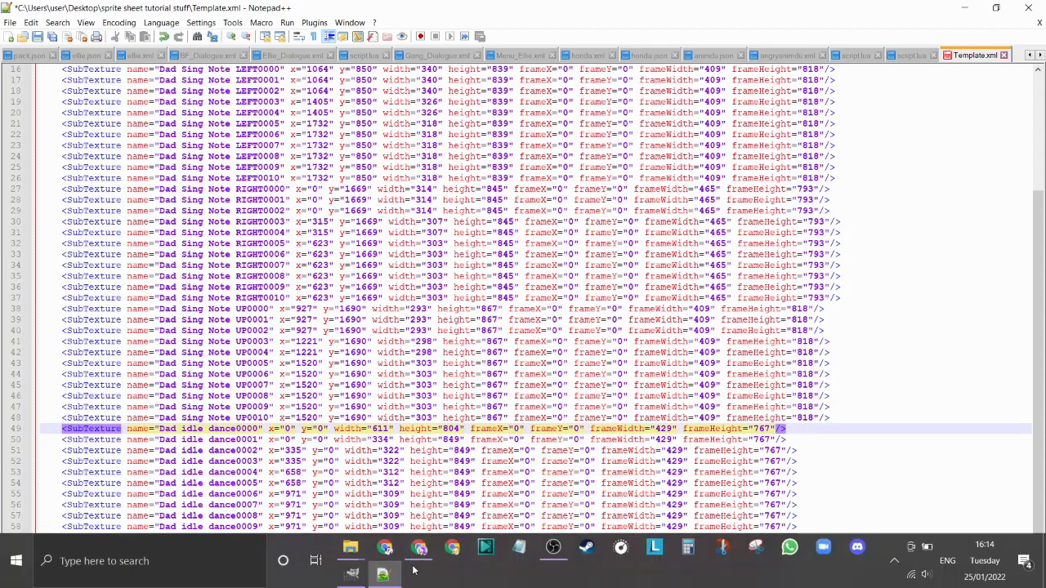
Step: Switch to GIMP, dismiss the layer boundary size dialog unchanged, and view the ellie_sprites.xcf and Tophamanims images to compare their frames
left_click(353, 574)
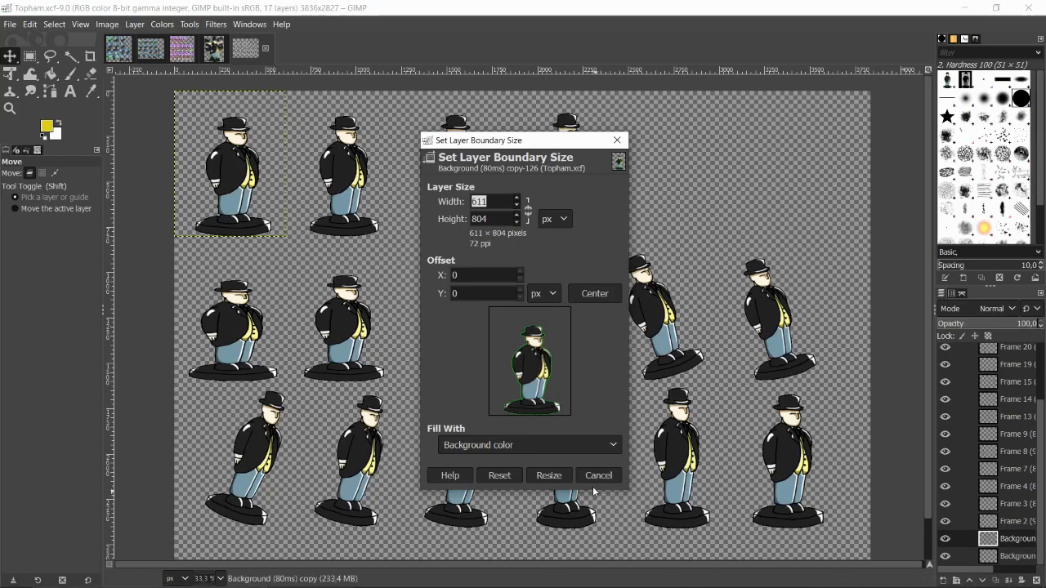
left_click(597, 476)
left_click(182, 51)
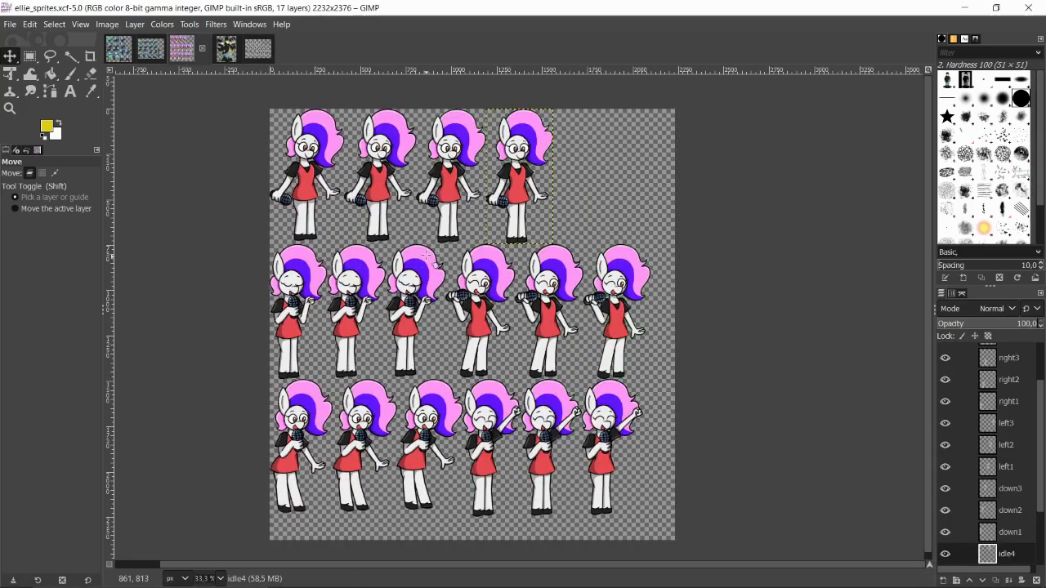
left_click(226, 58)
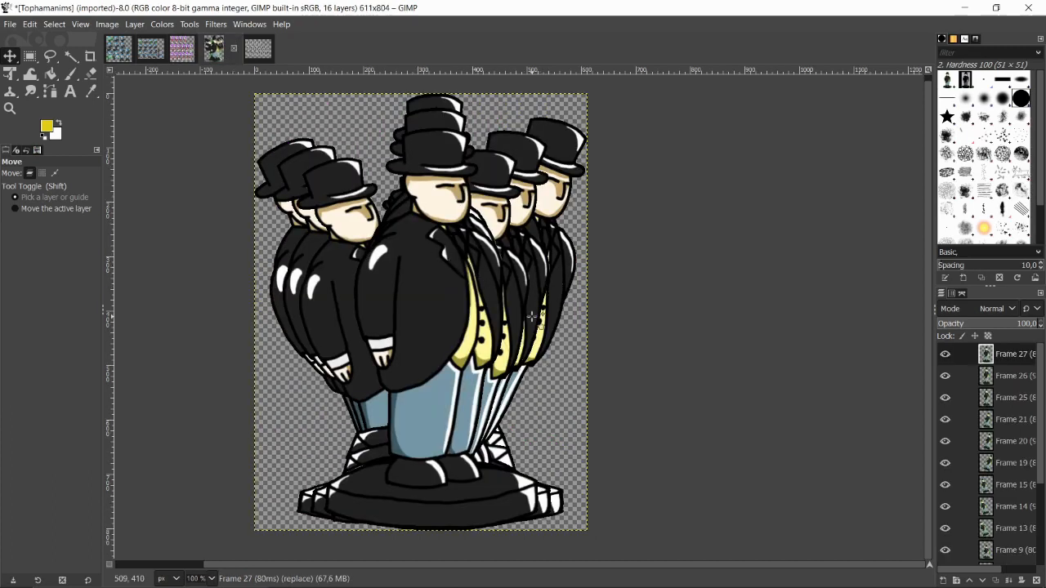
Step: Switch to Template.xml in Notepad++ and copy the width 611 and height 804 attributes from idle dance0000 into idle dance0001 through dance0012
left_click(382, 575)
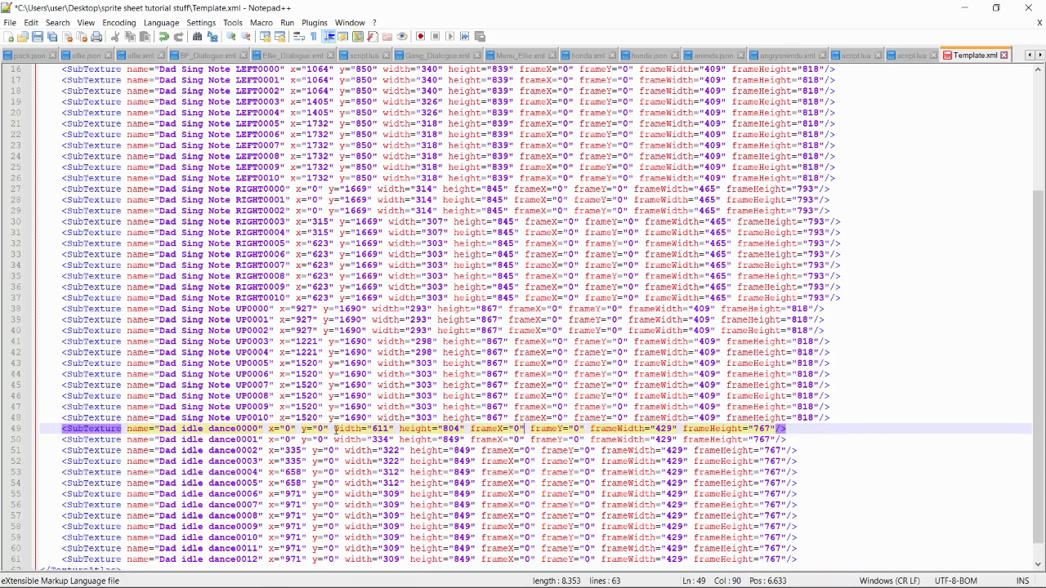
left_click_drag(334, 429, 466, 429)
key("ctrl+c")
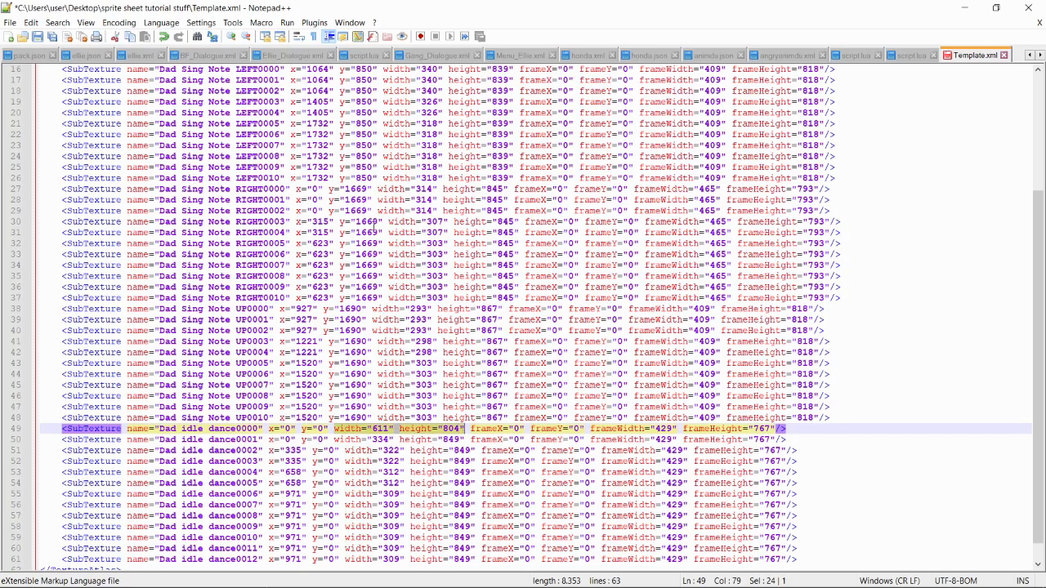
scroll(374, 223, "up", 4)
scroll(375, 245, "down", 5)
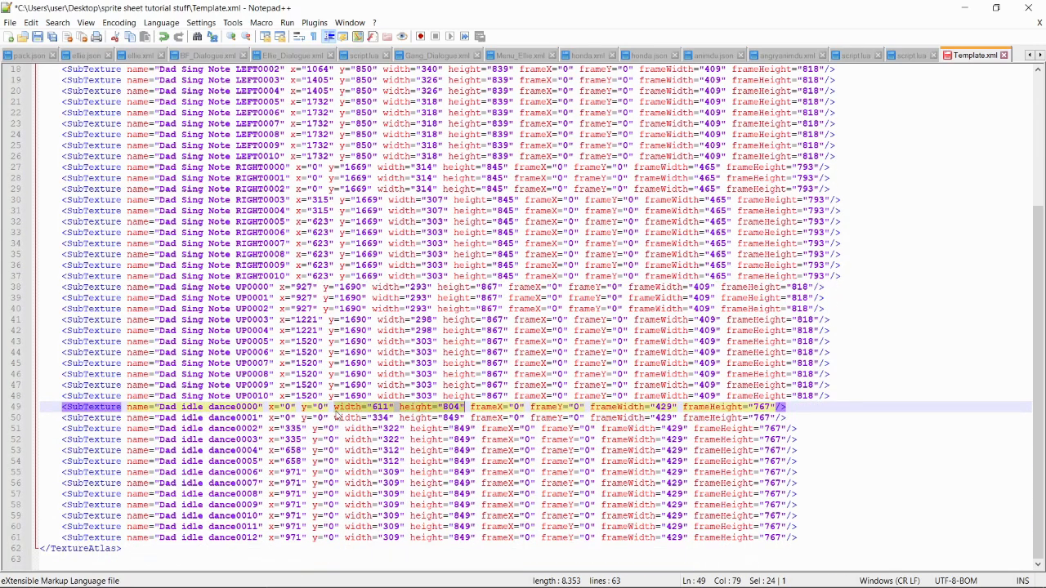
left_click_drag(335, 417, 465, 417)
key("ctrl+v")
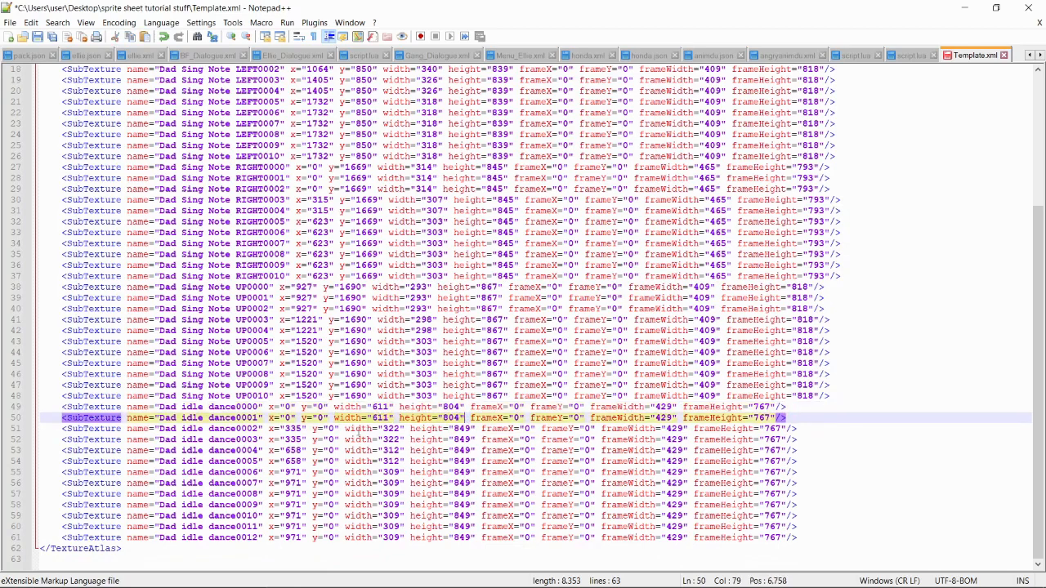
left_click_drag(345, 428, 479, 429)
key("ctrl+v")
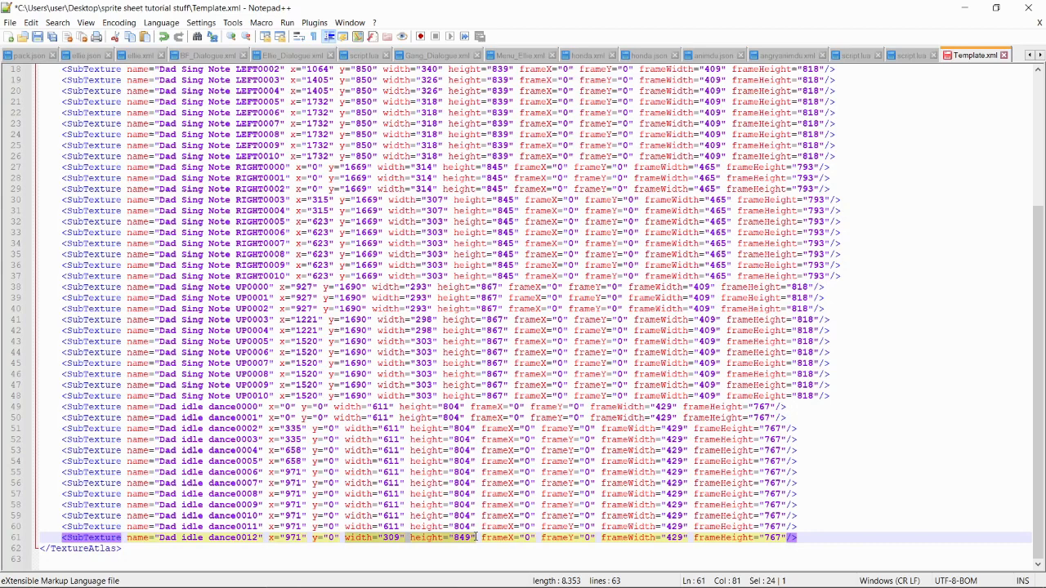
key("ctrl+v")
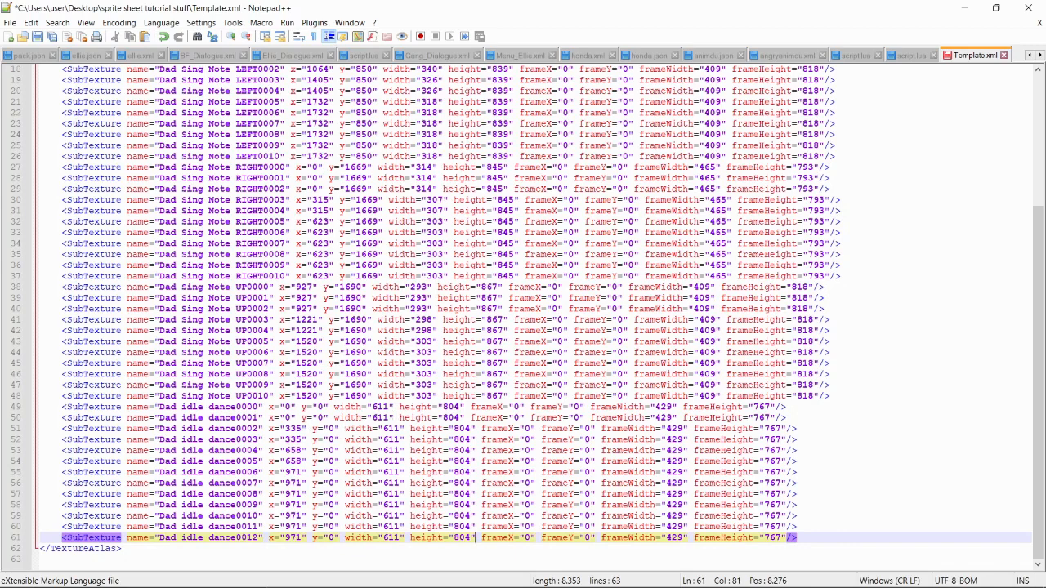
Step: Check the frame layout of Topham.xcf in GIMP, and set x to 611 for Dad idle dance0002 and dance0003 in Template.xml
left_click(353, 575)
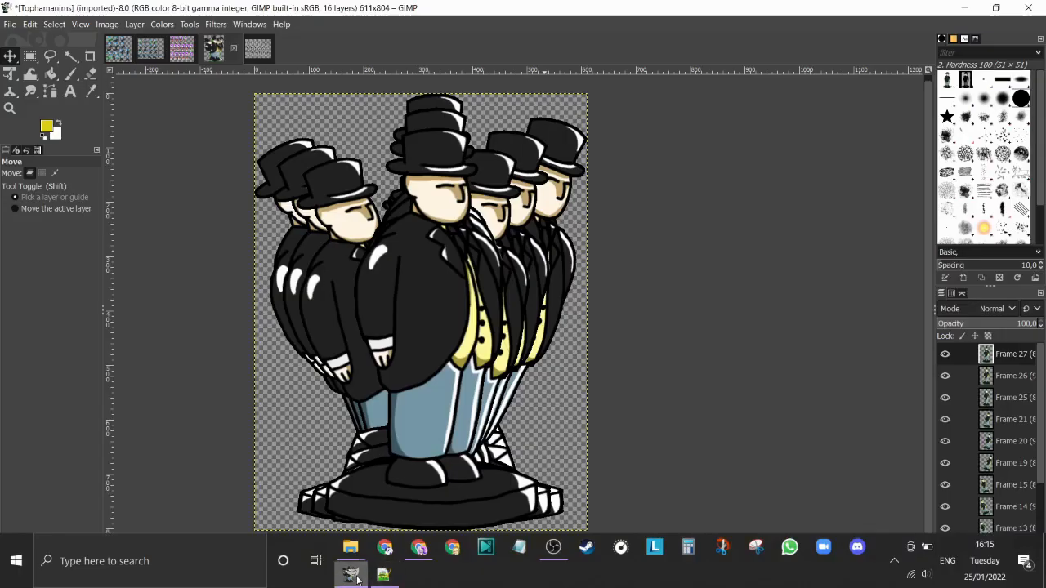
left_click(258, 49)
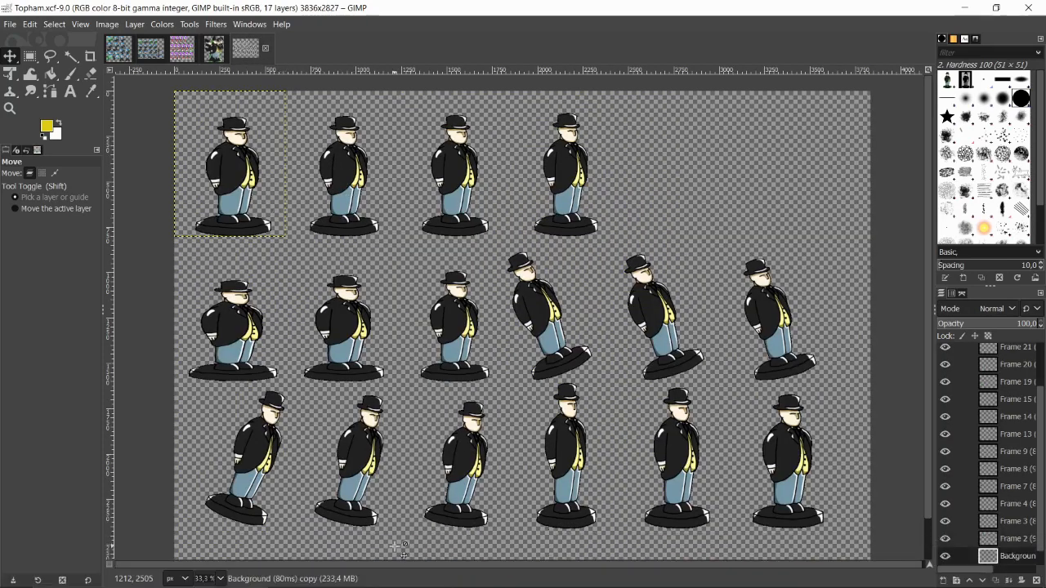
mouse_move(373, 582)
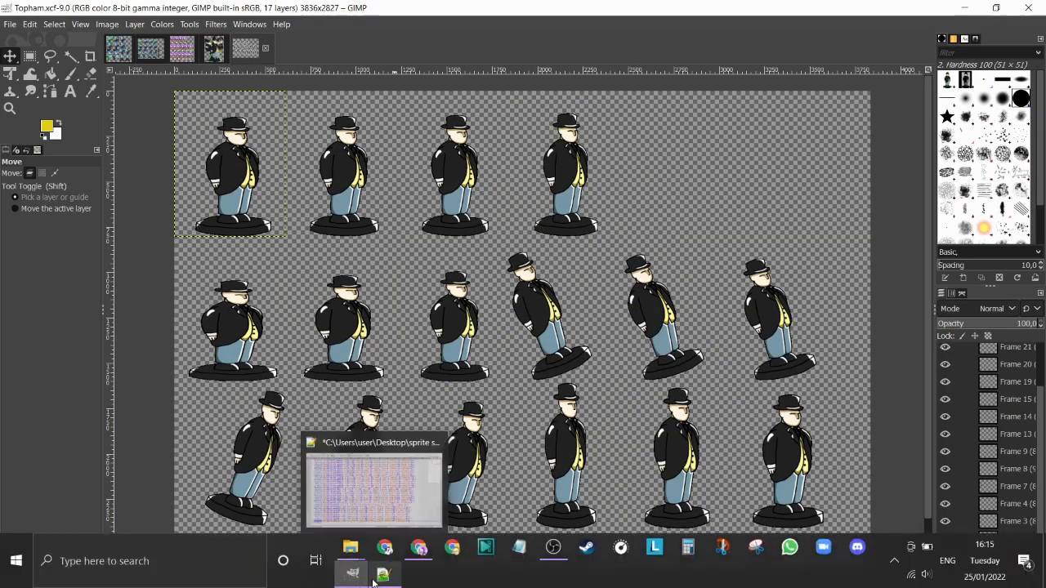
left_click(382, 508)
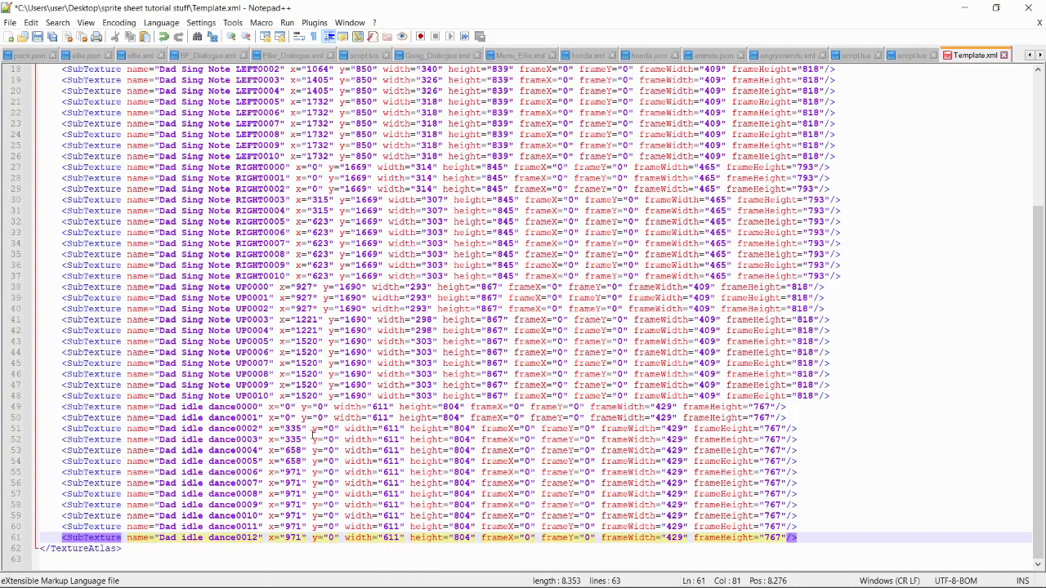
left_click_drag(302, 431, 285, 433)
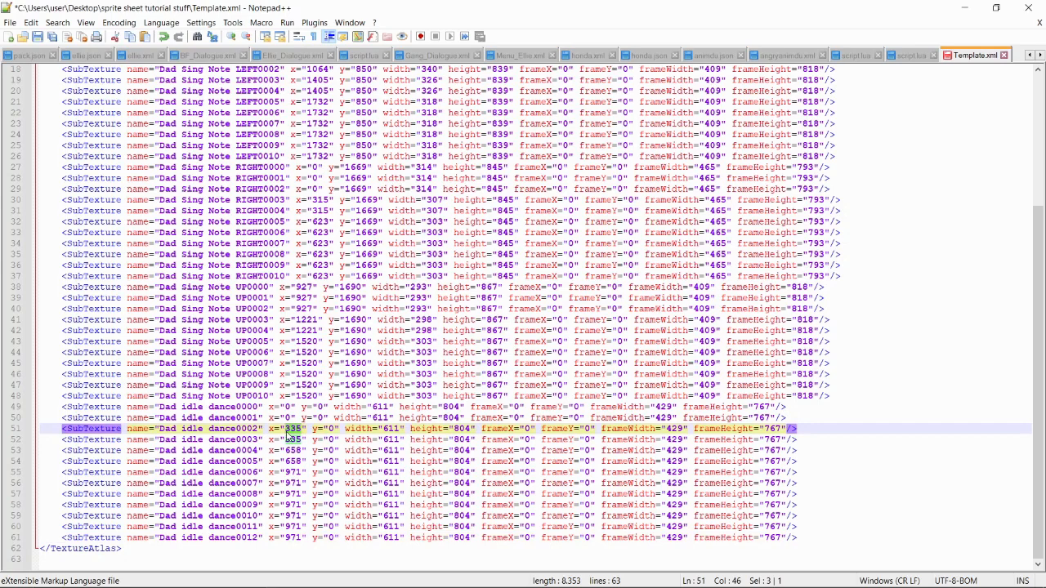
type("611")
left_click_drag(302, 440, 284, 439)
type("611")
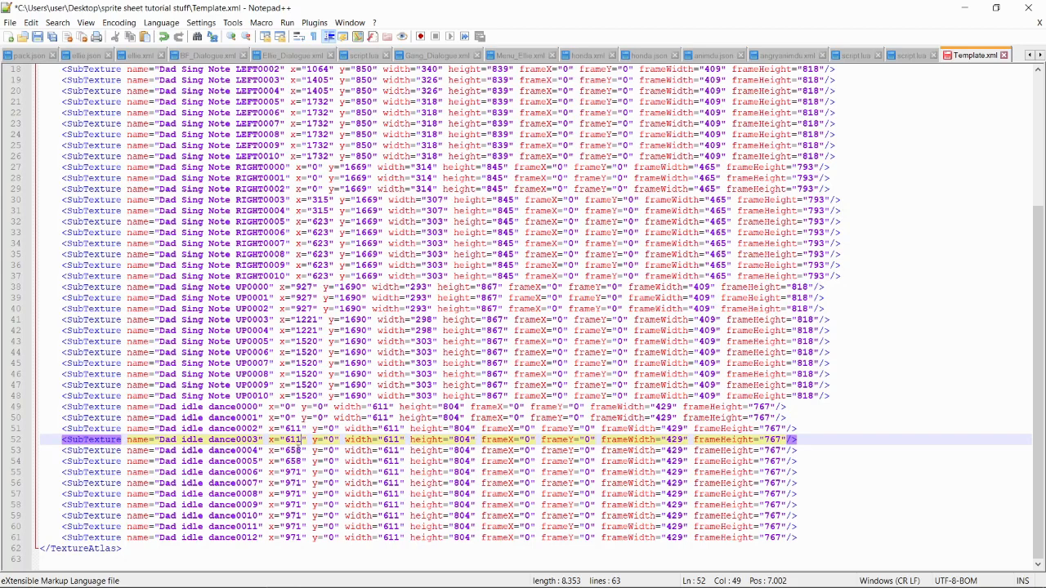
Step: Set x to 1222 for Dad idle dance0004 and to 122 for Dad idle dance0005
left_click_drag(302, 450, 286, 454)
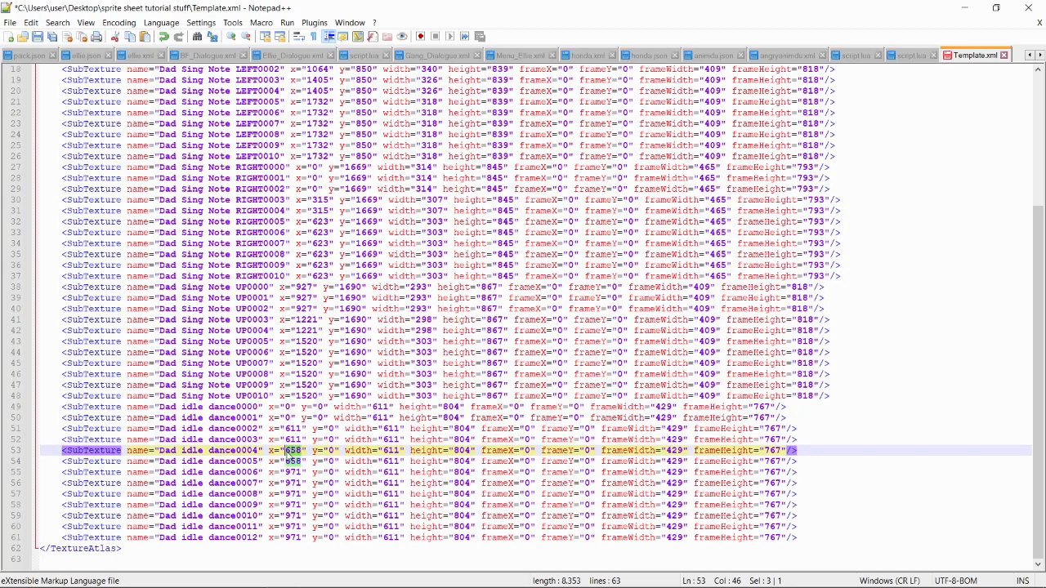
type("12")
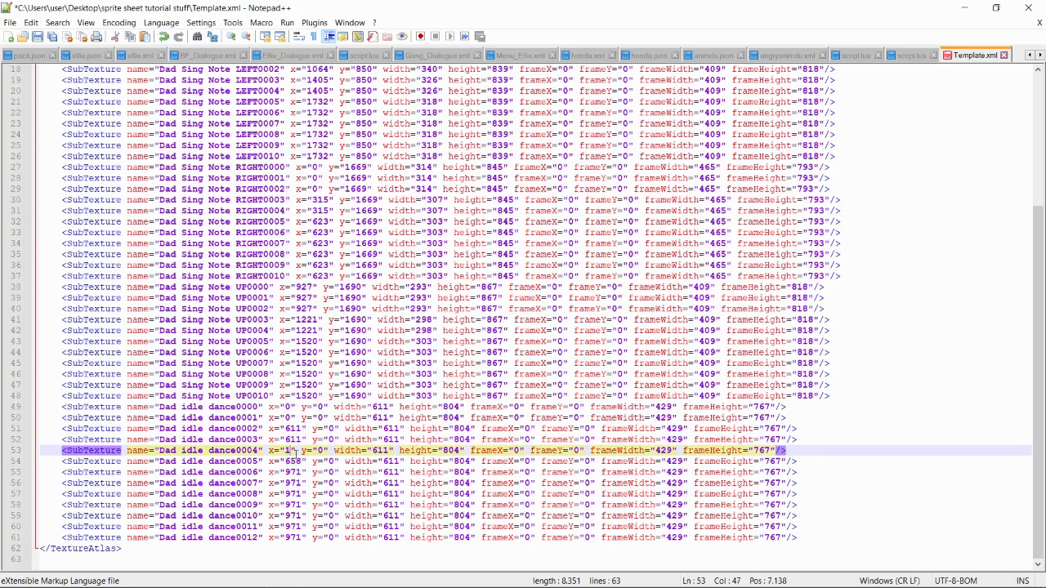
type("22")
mouse_move(301, 462)
left_mouse_down()
mouse_move(286, 462)
mouse_move(286, 473)
left_mouse_up()
type("122")
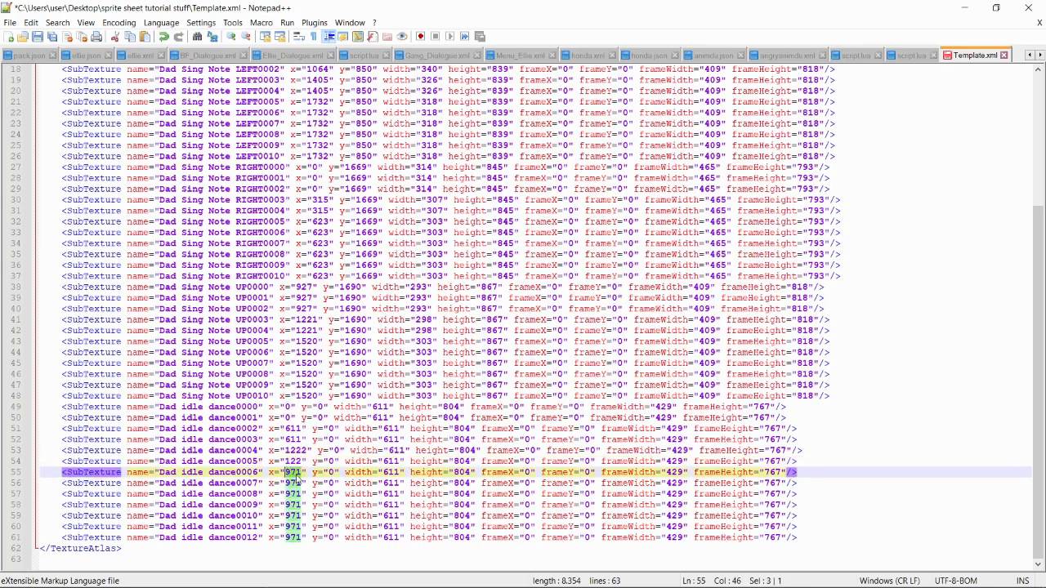
Step: Set x to 1833 for Dad idle dance0006 and copy that value into the x attributes of dance0007 through dance0012
type("1")
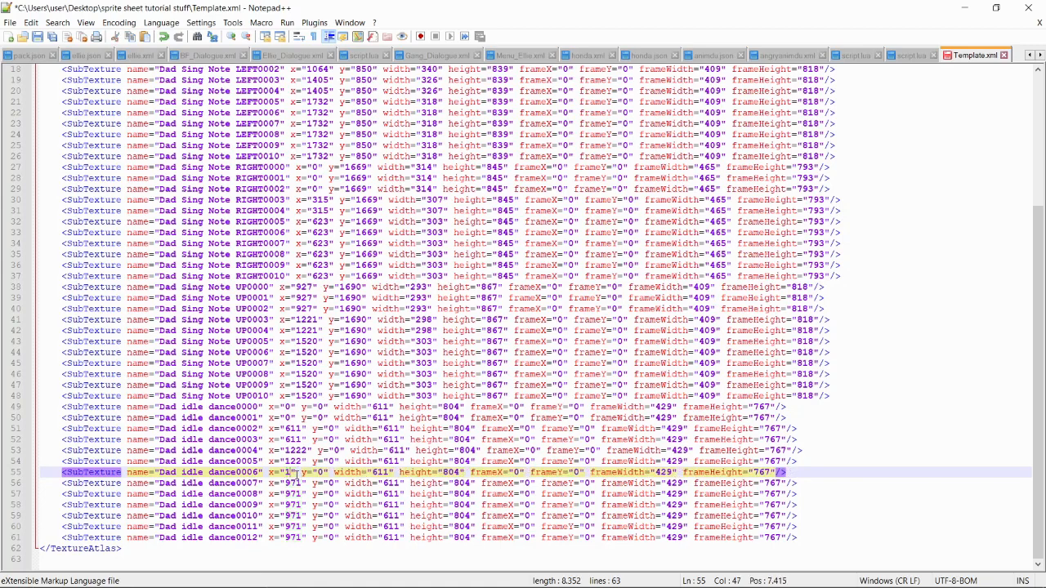
type("8")
type("33")
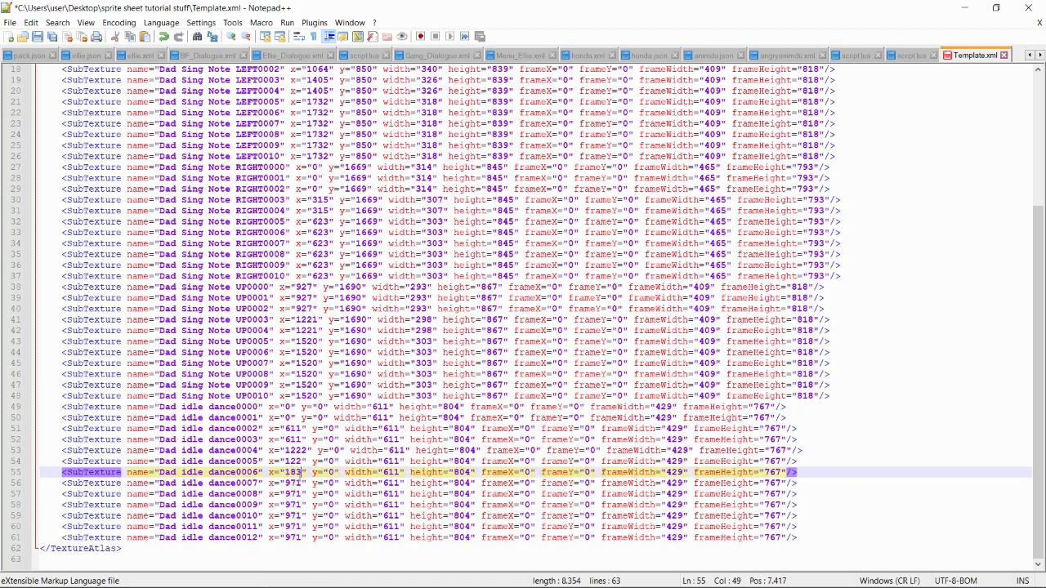
left_click_drag(305, 472, 284, 472)
key("ctrl+c")
double_click(292, 483)
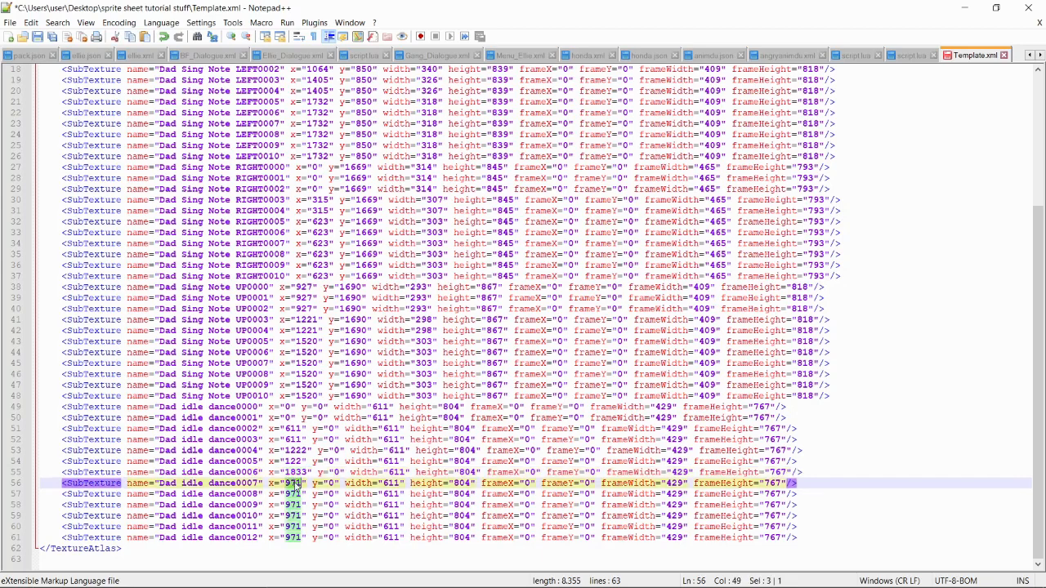
key("ctrl+v")
double_click(294, 493)
key("ctrl+v")
double_click(293, 504)
key("ctrl+v")
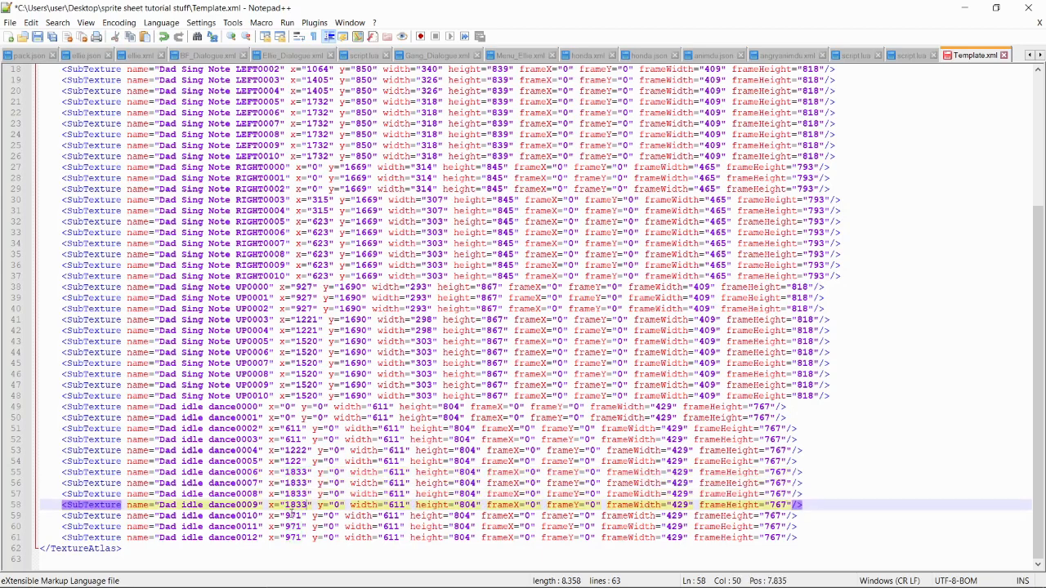
double_click(292, 516)
key("ctrl+v")
double_click(293, 526)
key("ctrl+v")
double_click(293, 536)
key("ctrl+v")
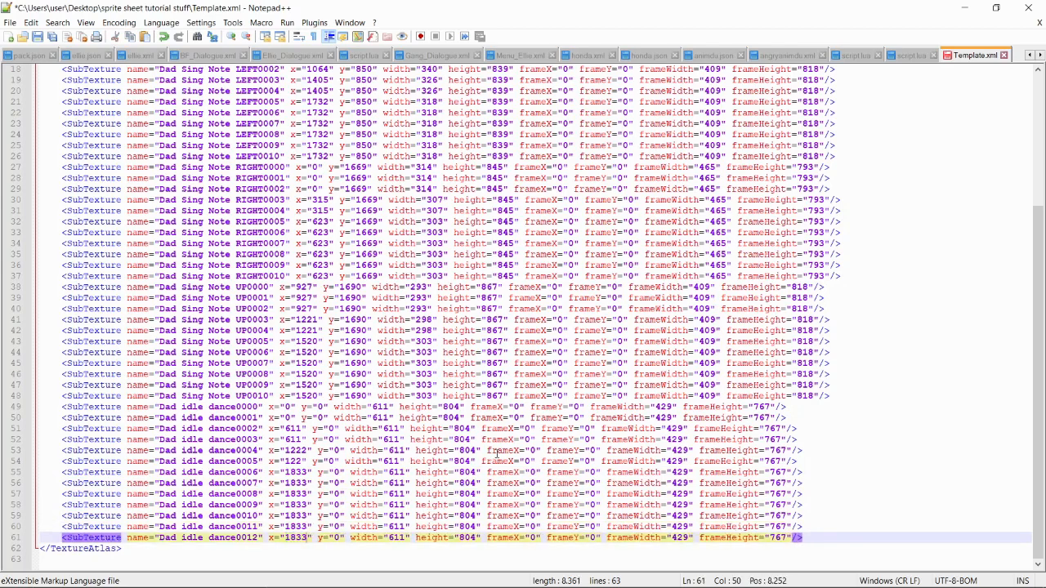
Step: Review Template.xml's SubTexture entries against the Topham.xcf frame layout in GIMP, and return to Template.xml in Notepad++
scroll(335, 436, "up", 2)
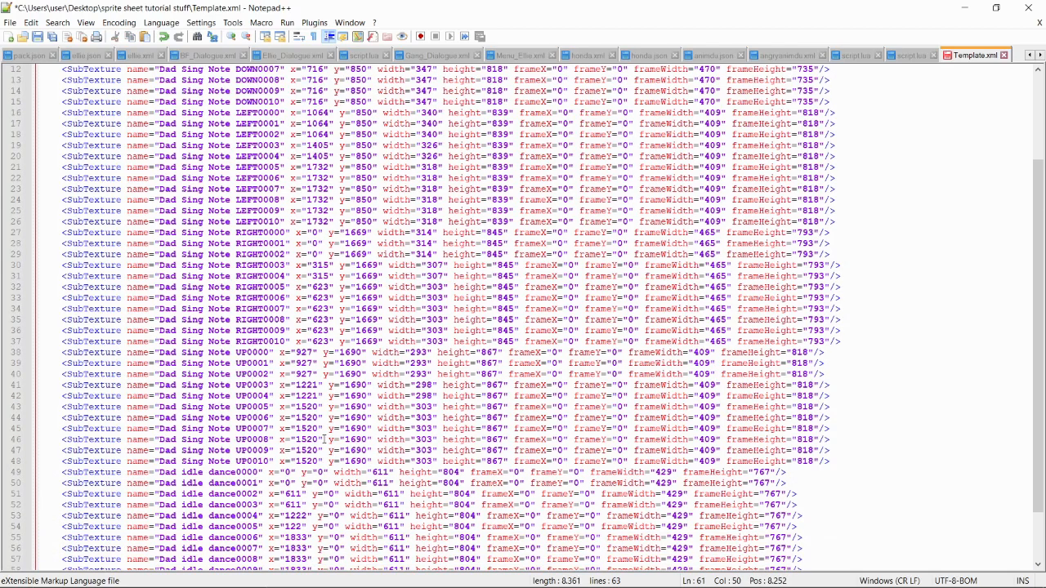
scroll(324, 439, "down", 2)
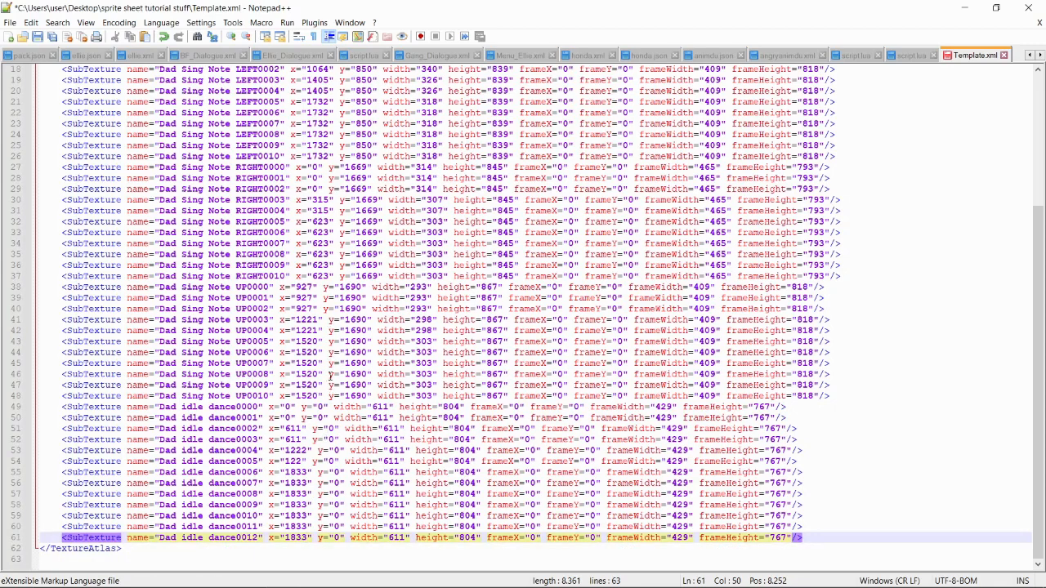
scroll(394, 223, "up", 6)
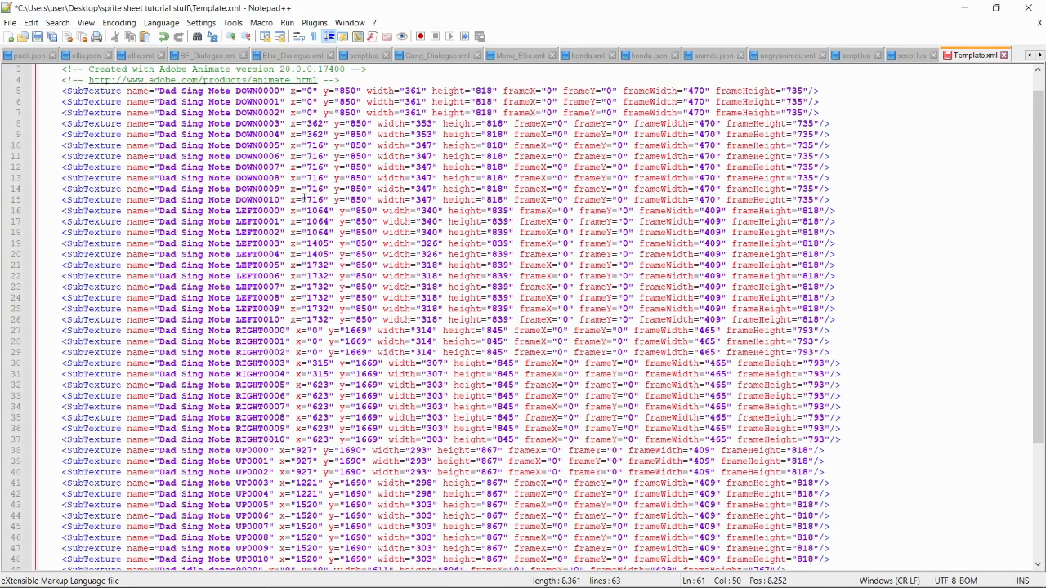
scroll(352, 298, "down", 3)
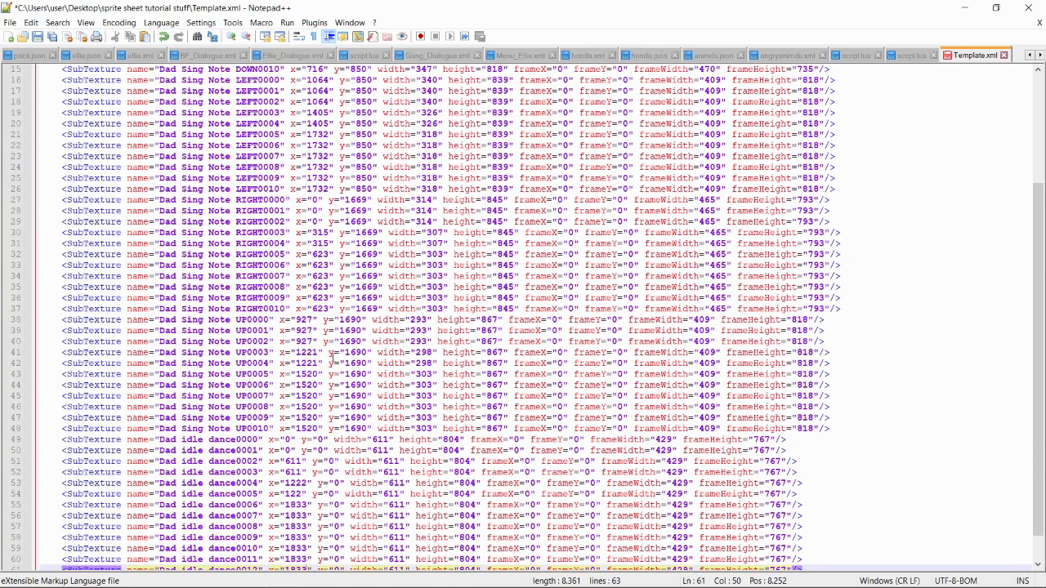
scroll(352, 298, "up", 3)
scroll(357, 384, "down", 1)
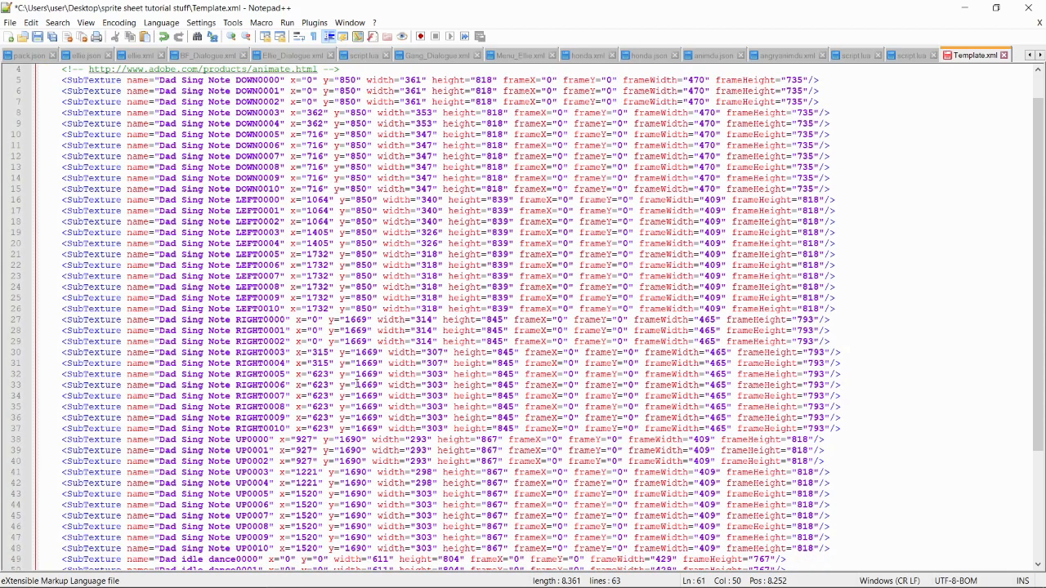
scroll(357, 383, "up", 1)
mouse_move(764, 578)
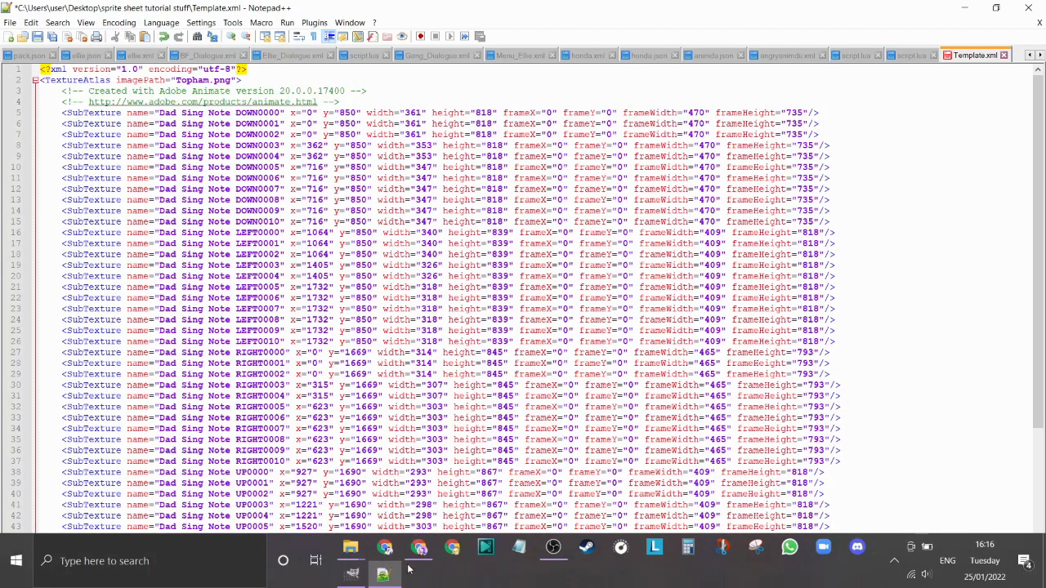
left_click(363, 576)
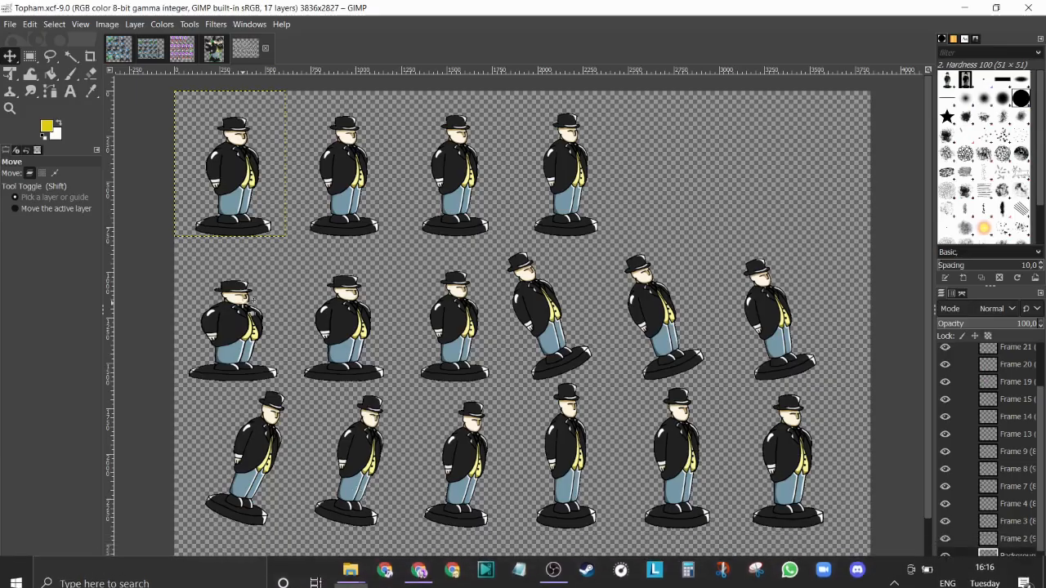
mouse_move(382, 574)
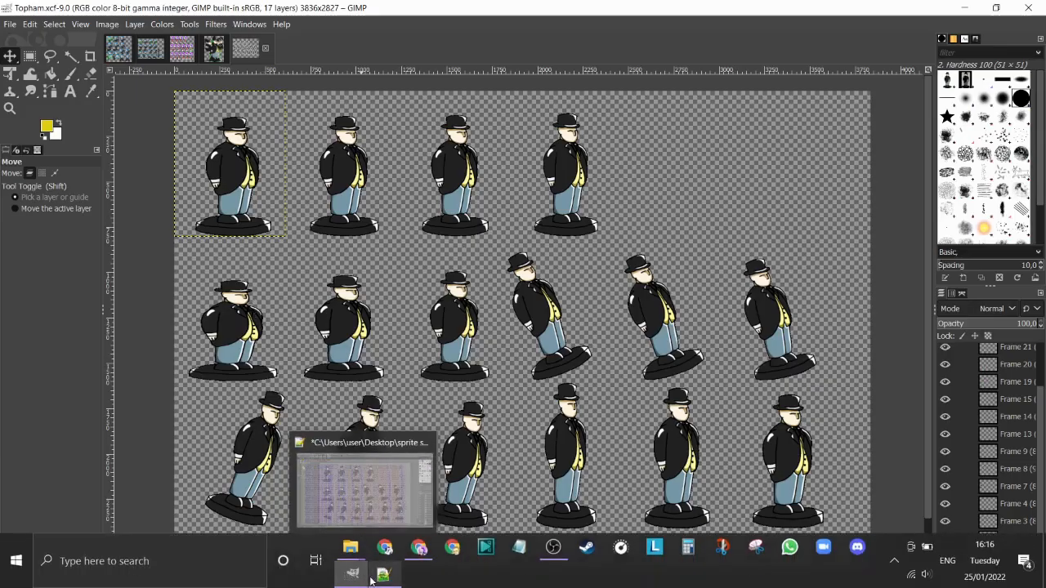
left_click(359, 478)
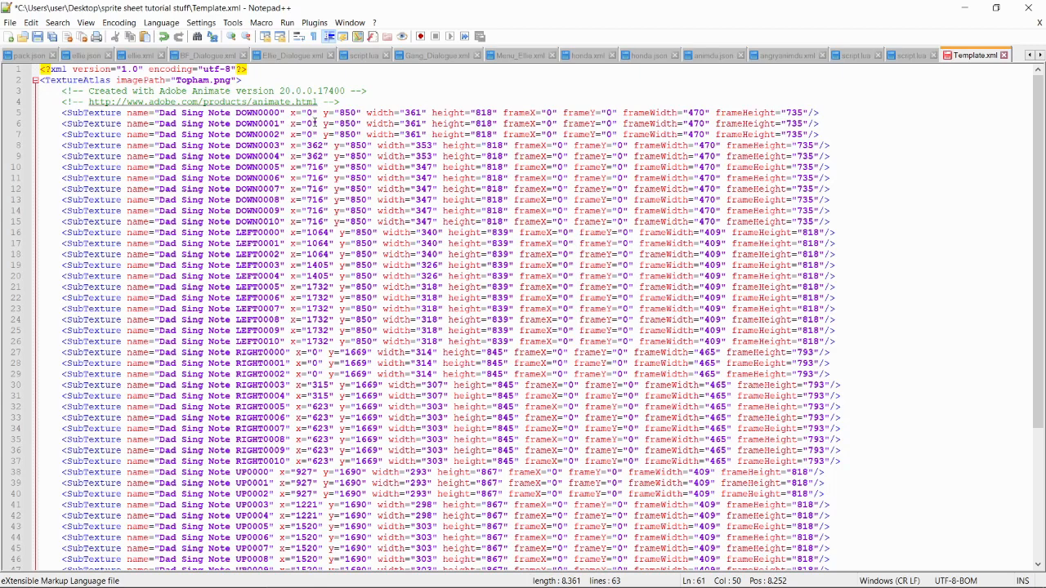
scroll(347, 129, "down", 1)
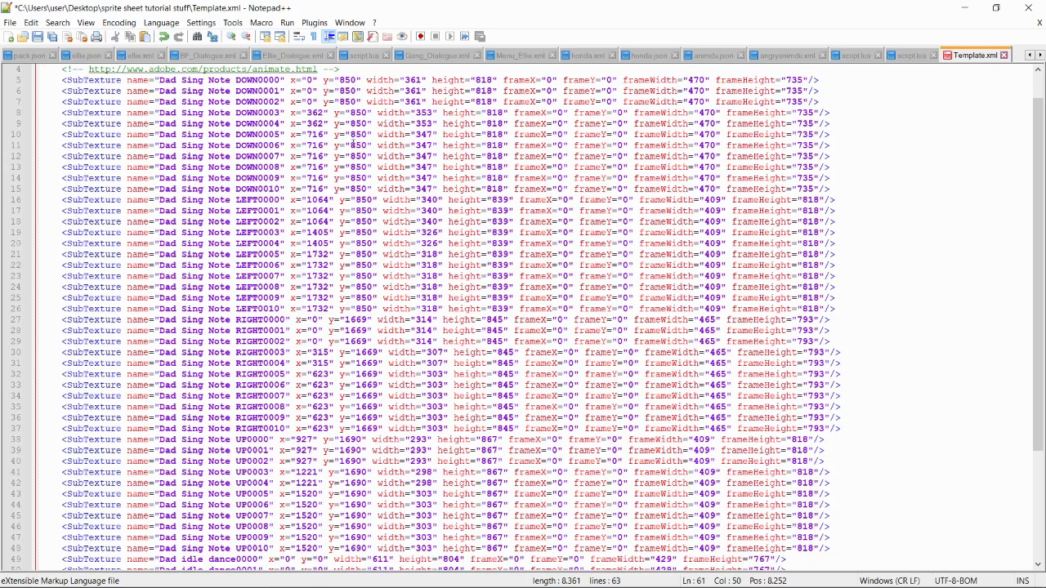
scroll(353, 146, "up", 1)
scroll(554, 516, "down", 3)
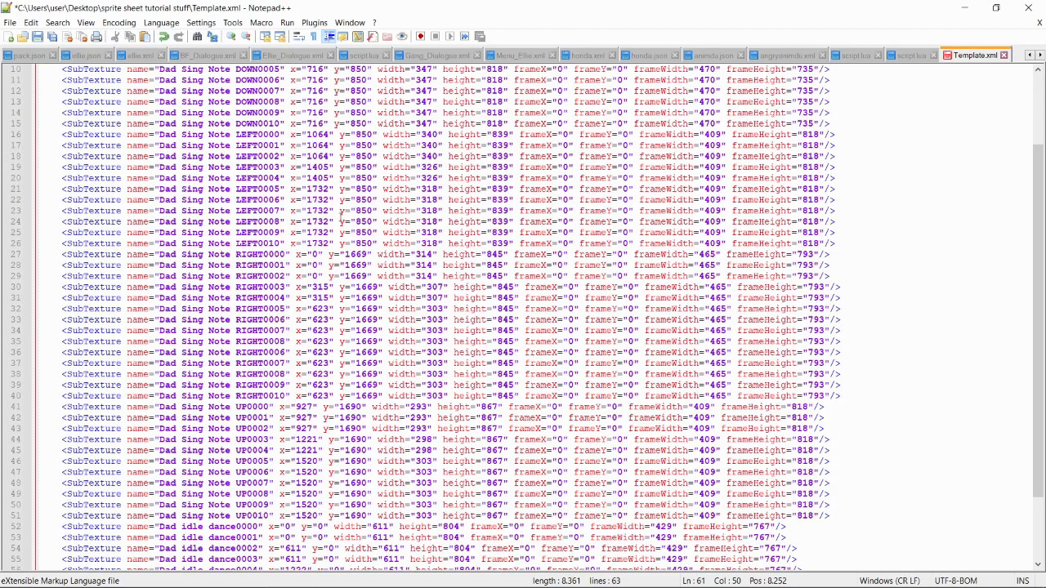
scroll(315, 401, "down", 3)
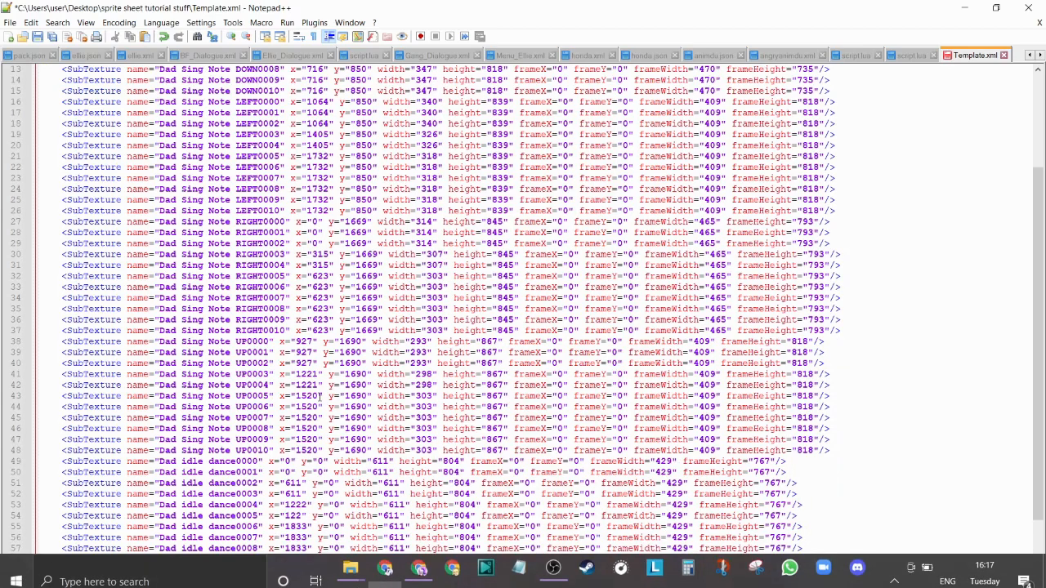
scroll(286, 416, "up", 6)
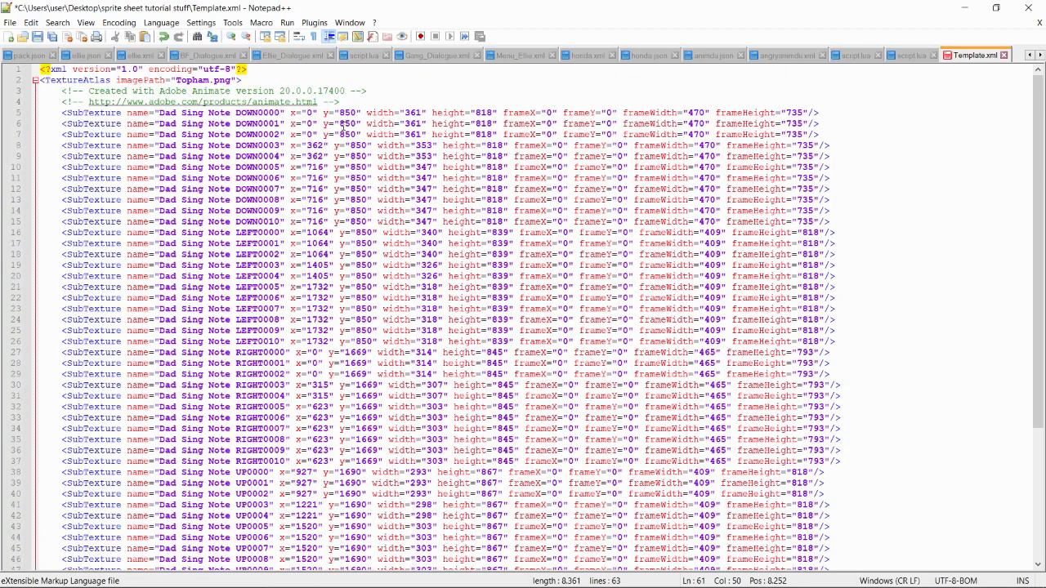
scroll(347, 147, "down", 6)
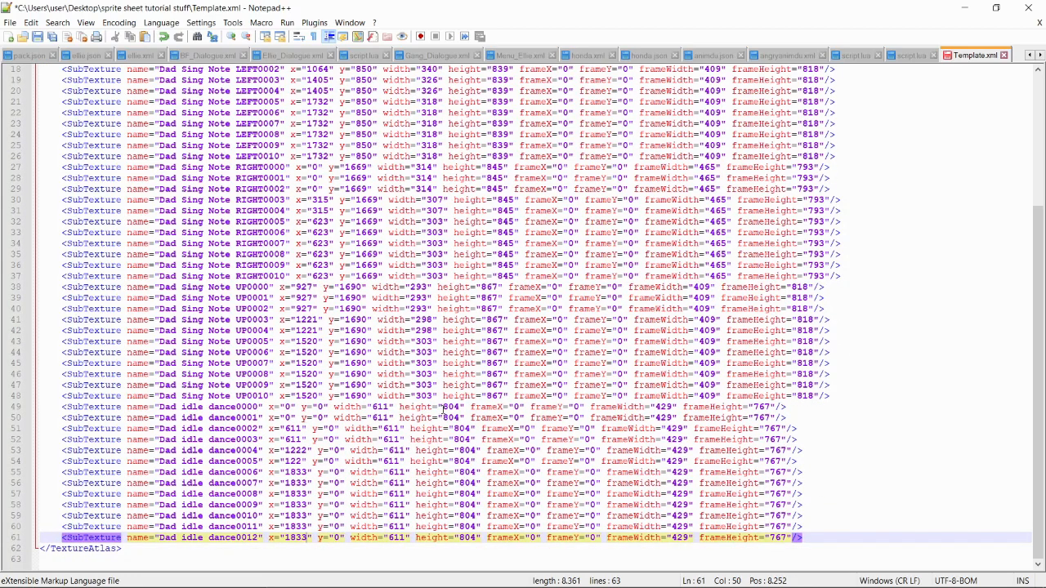
Step: Copy the height value 804 from Dad idle dance0000 into the y attributes of Dad Sing Note DOWN0000 through DOWN0002
left_click_drag(442, 409, 462, 408)
key("ctrl+c")
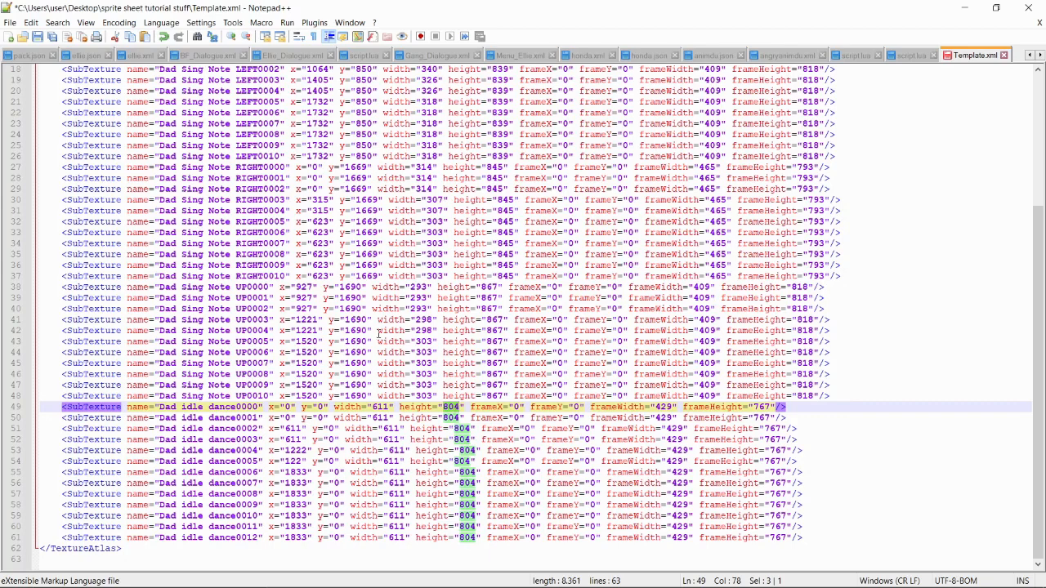
scroll(351, 301, "up", 6)
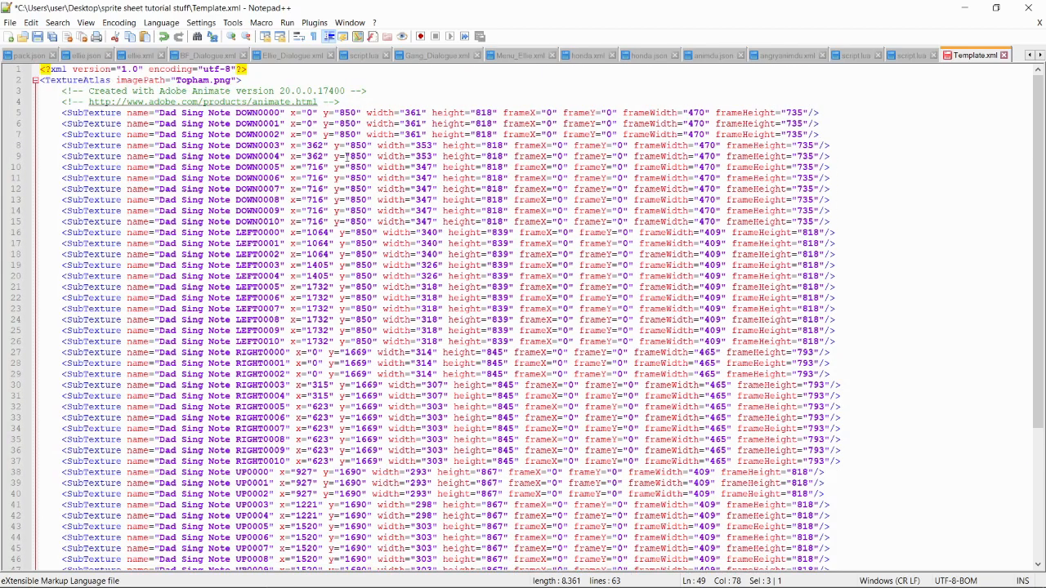
double_click(350, 112)
key("ctrl+v")
double_click(350, 123)
key("ctrl+v")
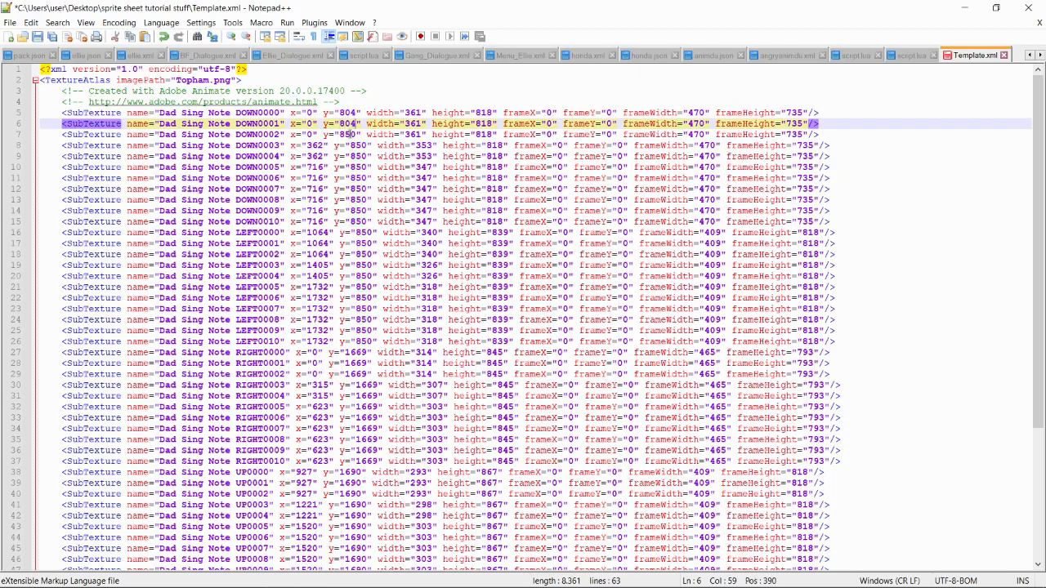
double_click(349, 133)
key("ctrl+v")
Step: Copy the width 611 and height 804 attributes from Dad idle dance0000 into Dad Sing Note DOWN0000 through DOWN0002
scroll(407, 156, "down", 6)
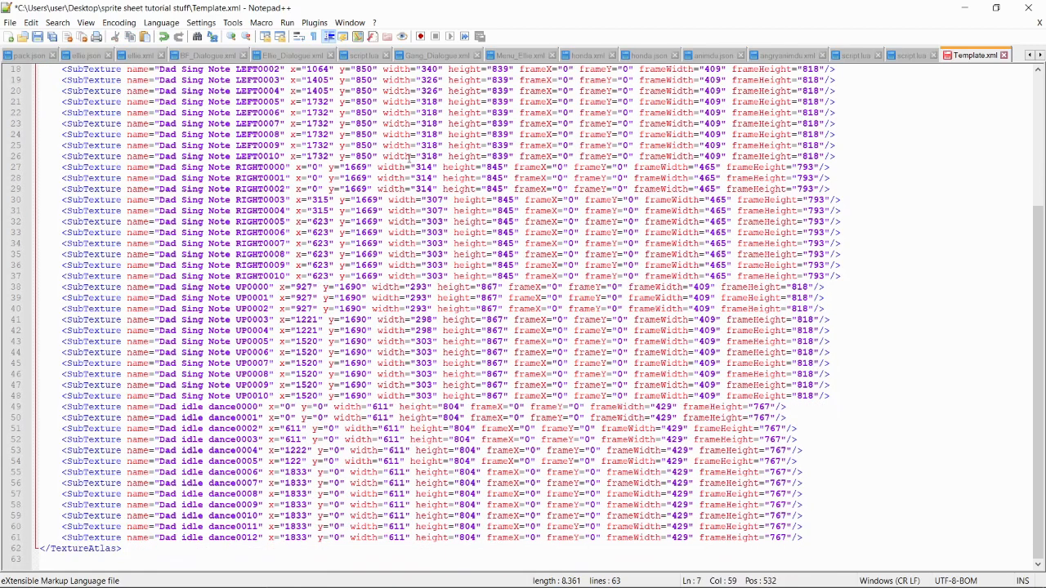
left_click_drag(335, 408, 468, 406)
key("ctrl+c")
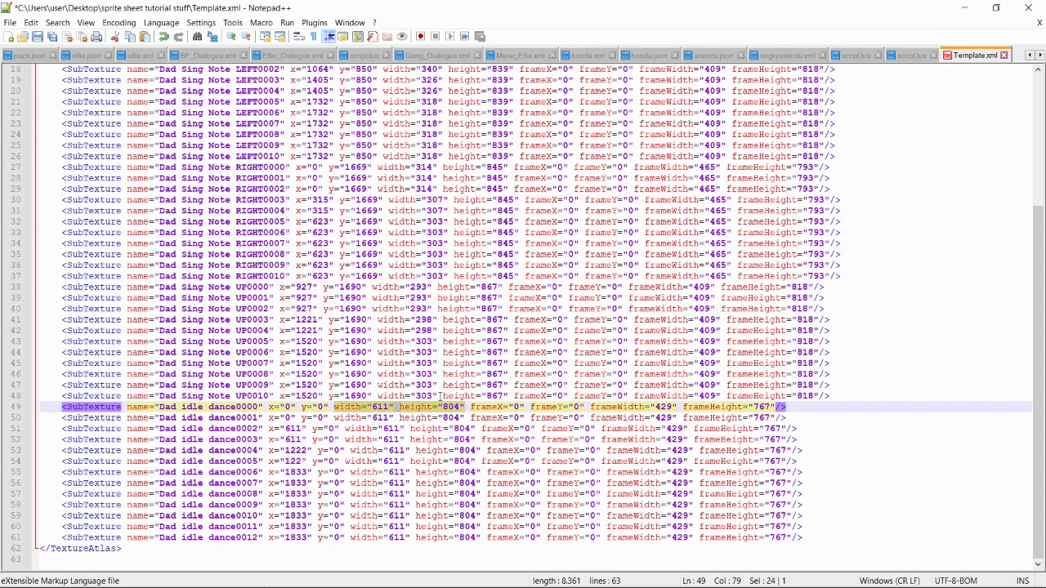
scroll(374, 315, "up", 6)
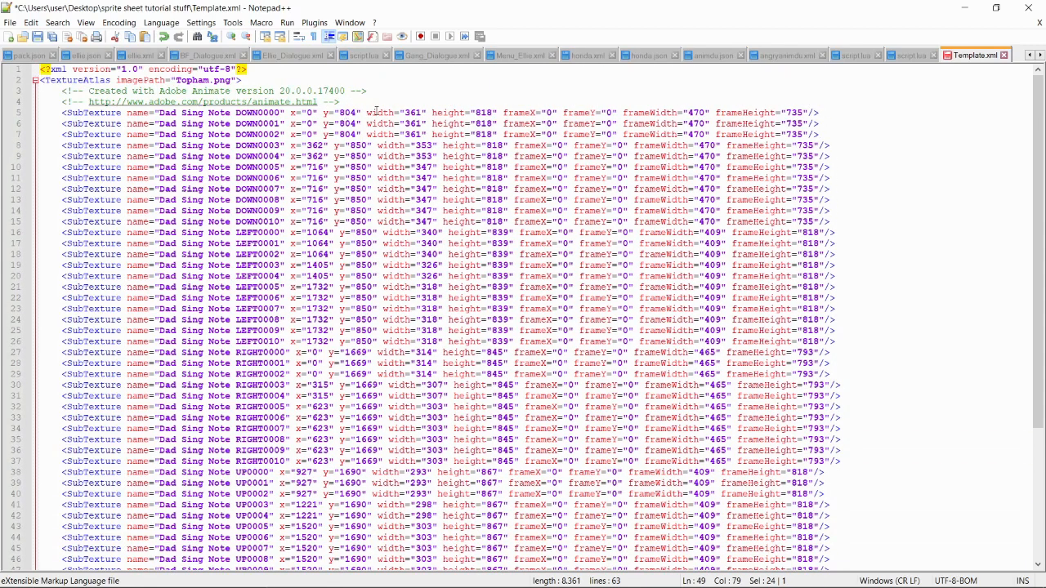
left_click_drag(367, 112, 497, 113)
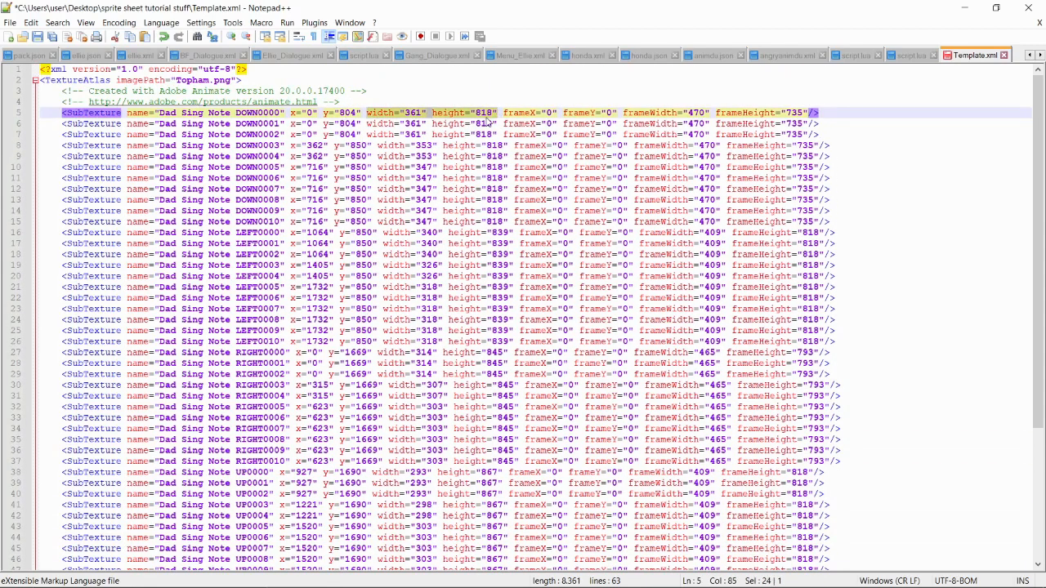
key("ctrl+v")
left_click(368, 121)
left_click_drag(366, 124, 498, 123)
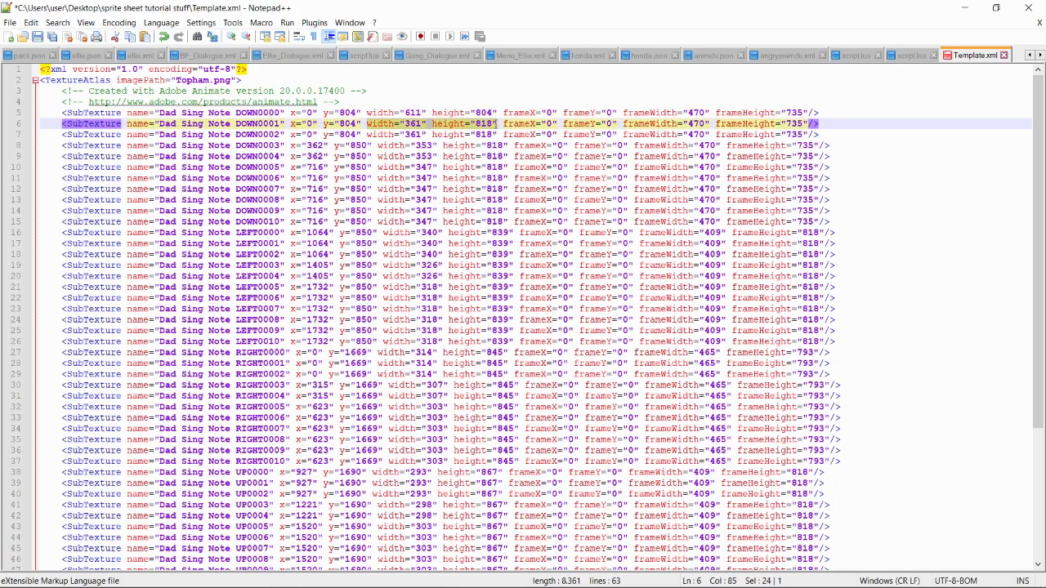
key("ctrl+v")
left_click_drag(367, 134, 498, 134)
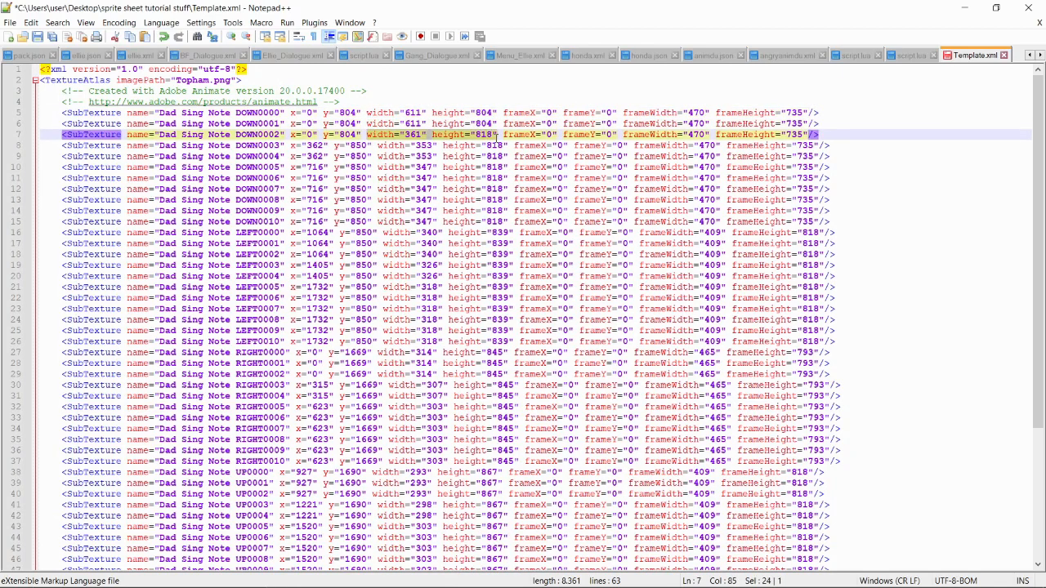
key("ctrl+v")
Step: Paste width 611 and height 804 over the width and height attributes of Dad Sing Note DOWN0003 through DOWN0006
left_click_drag(378, 146, 508, 145)
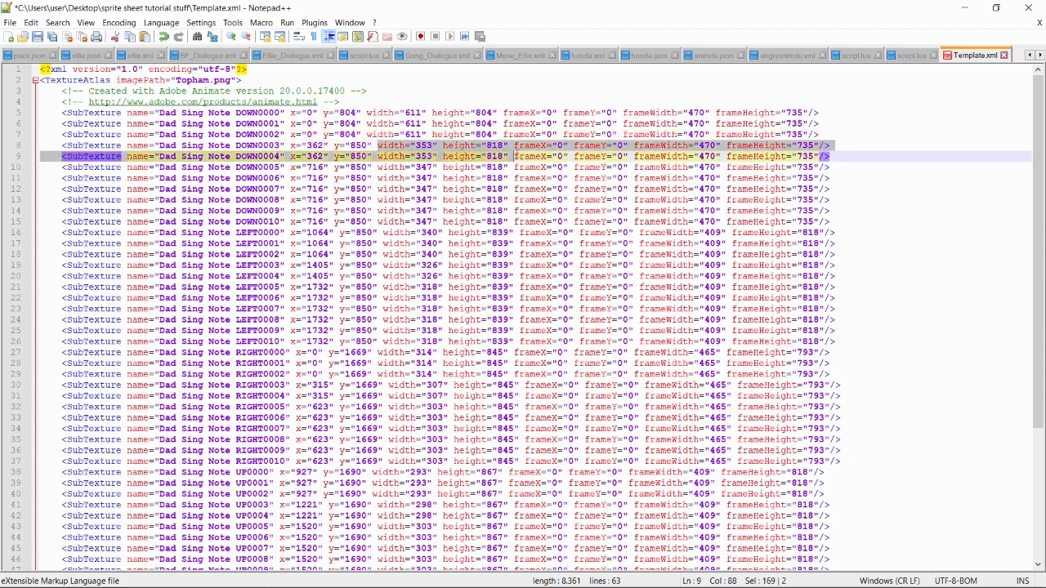
key("ctrl+v")
left_click_drag(377, 156, 508, 156)
key("ctrl+v")
left_click_drag(377, 167, 508, 168)
key("ctrl+v")
left_click_drag(377, 178, 508, 179)
key("ctrl+v")
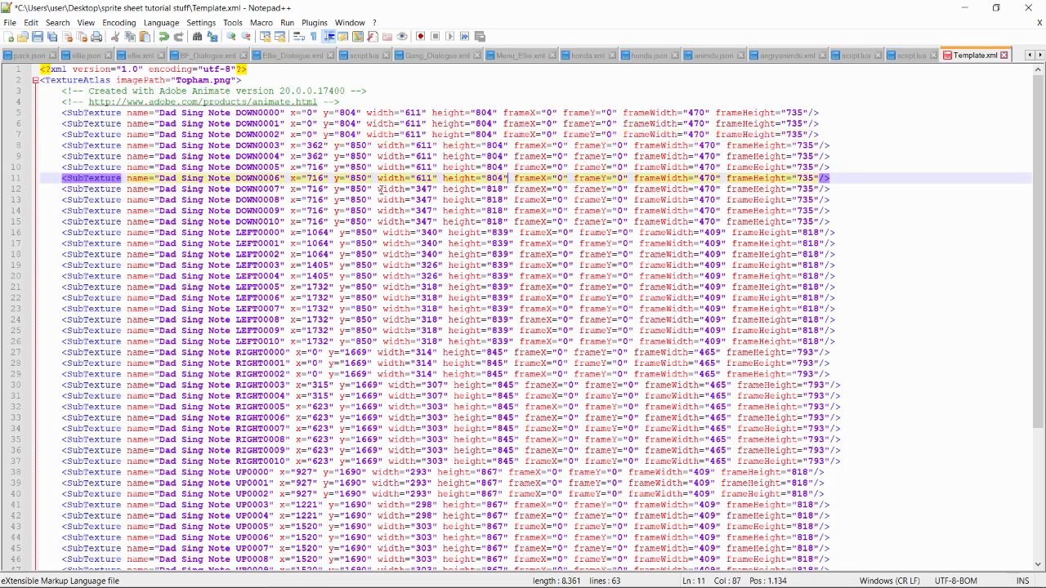
Step: Replace the width and height attributes of Dad Sing Note DOWN0007 through DOWN0010 with width 611 and height 804
left_click_drag(382, 190, 488, 189)
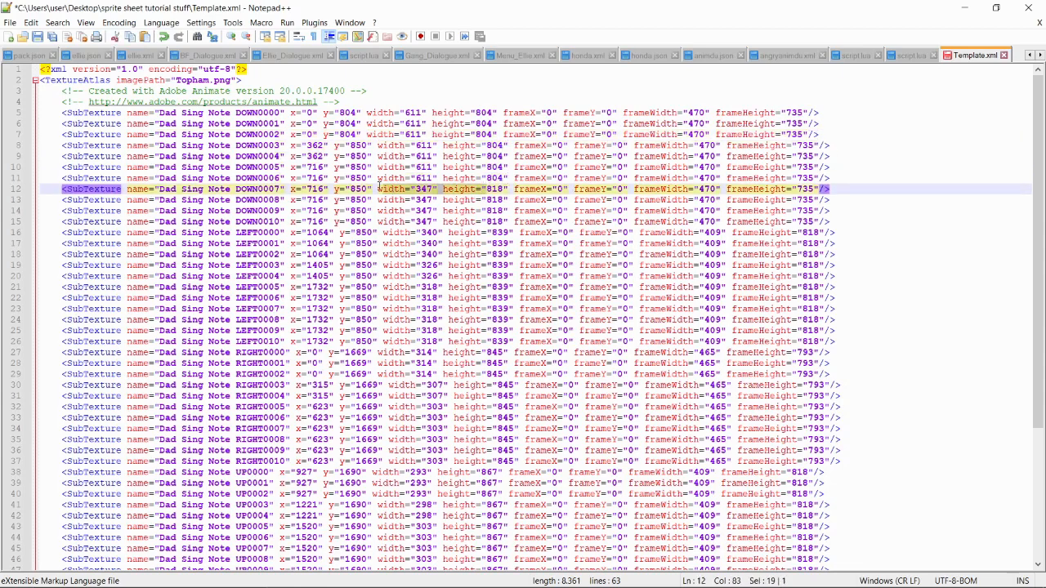
left_click(378, 188)
left_click_drag(378, 189, 508, 188)
key("ctrl+v")
left_click_drag(378, 200, 511, 200)
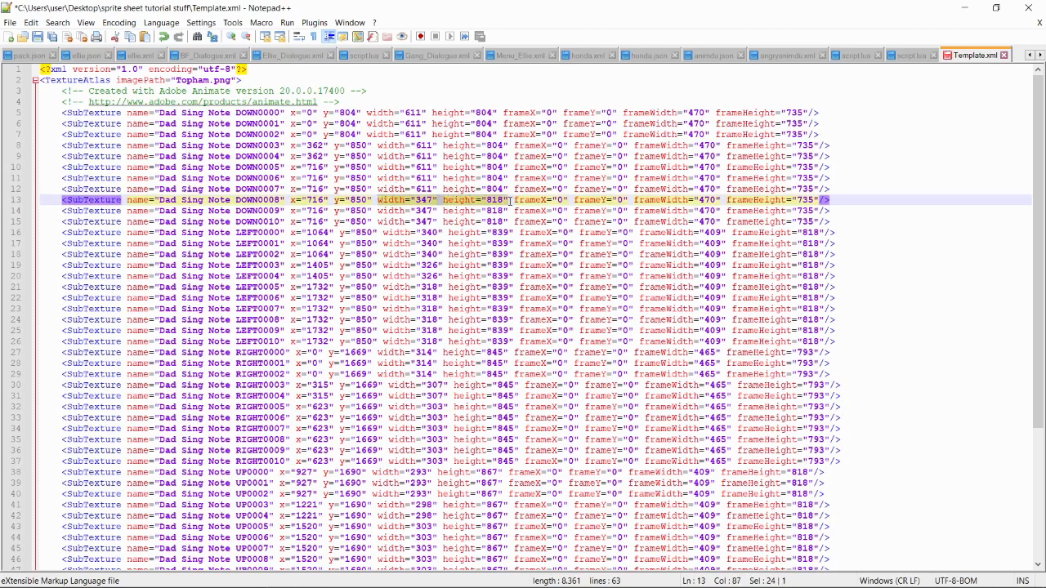
key("ctrl+v")
left_click_drag(378, 210, 511, 210)
key("ctrl+v")
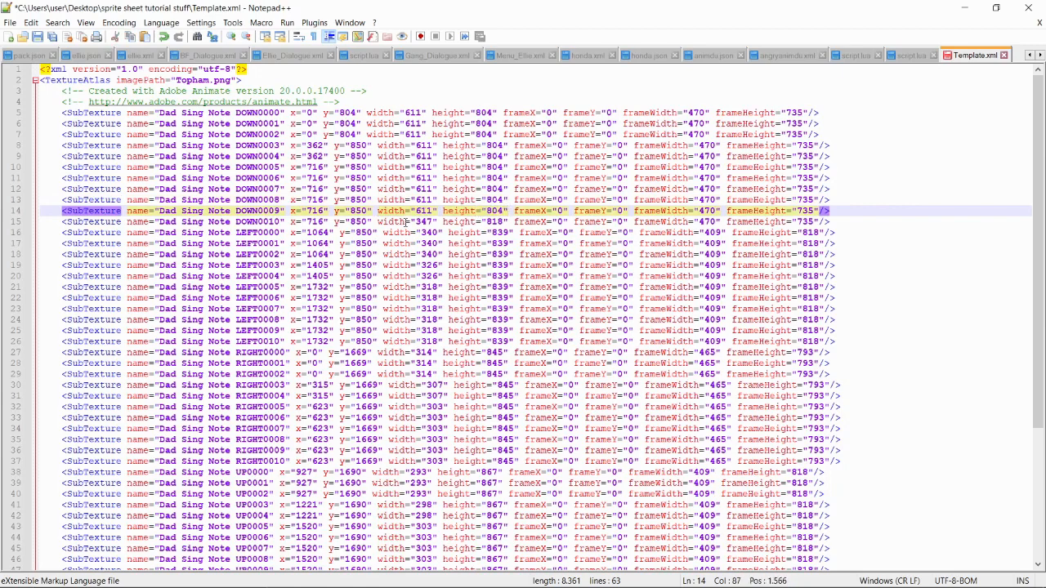
left_click_drag(379, 222, 507, 222)
key("ctrl+v")
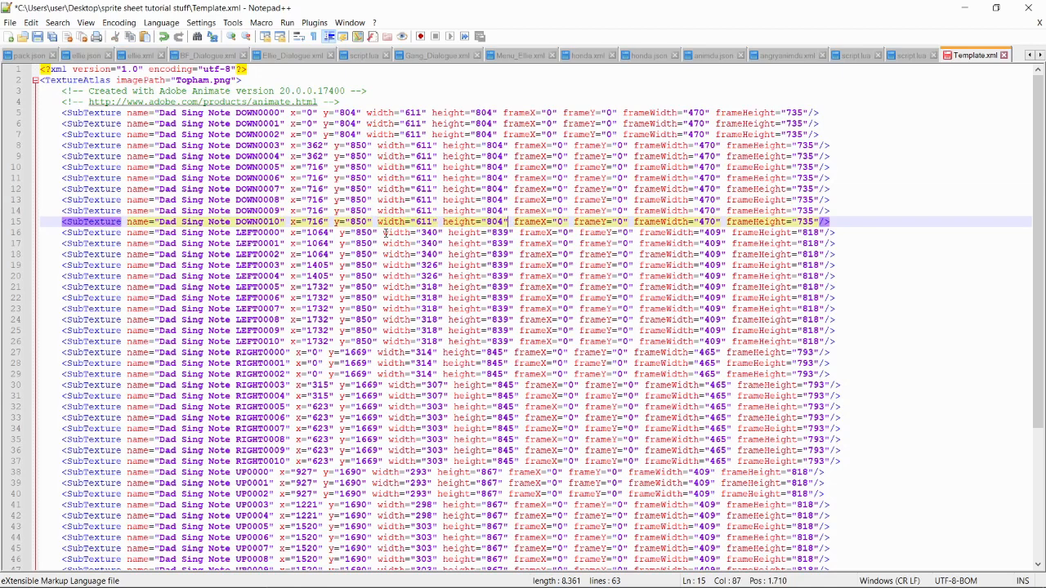
Step: Set width 611 and height 804 on Dad Sing Note LEFT0000 through LEFT0003
left_click_drag(382, 233, 513, 233)
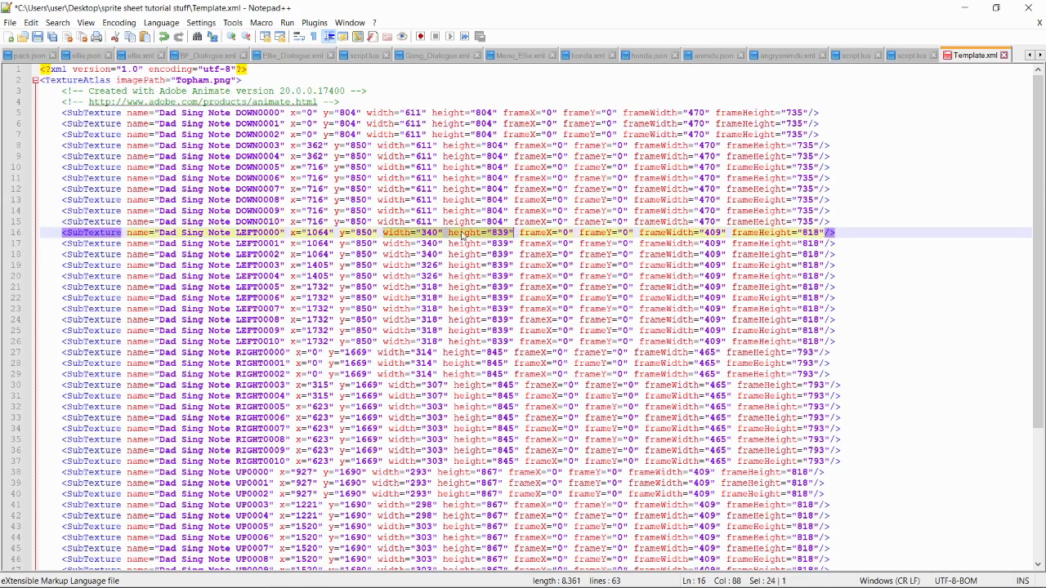
key("ctrl+v")
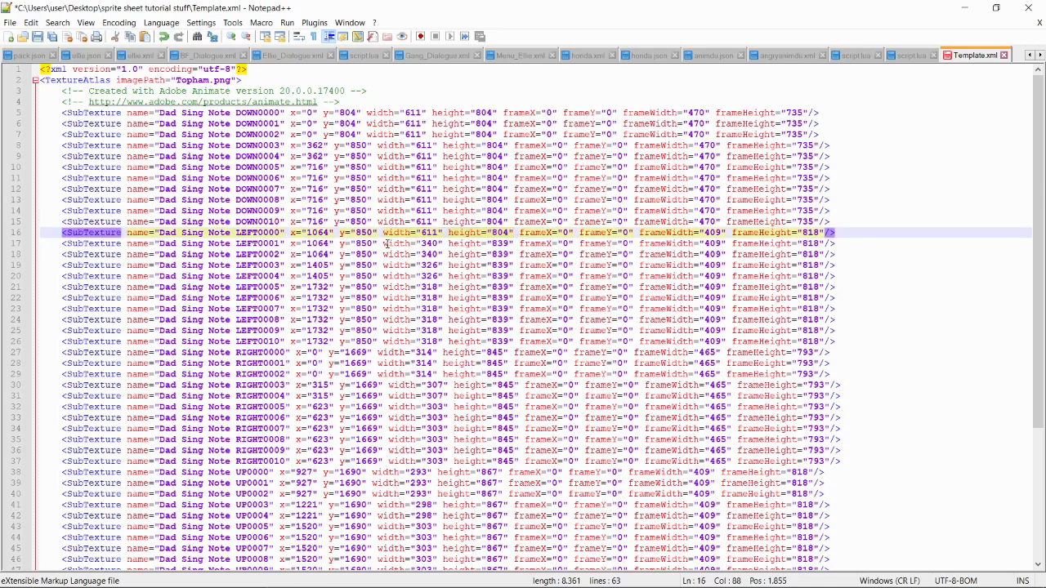
left_click_drag(384, 242, 513, 242)
key("ctrl+v")
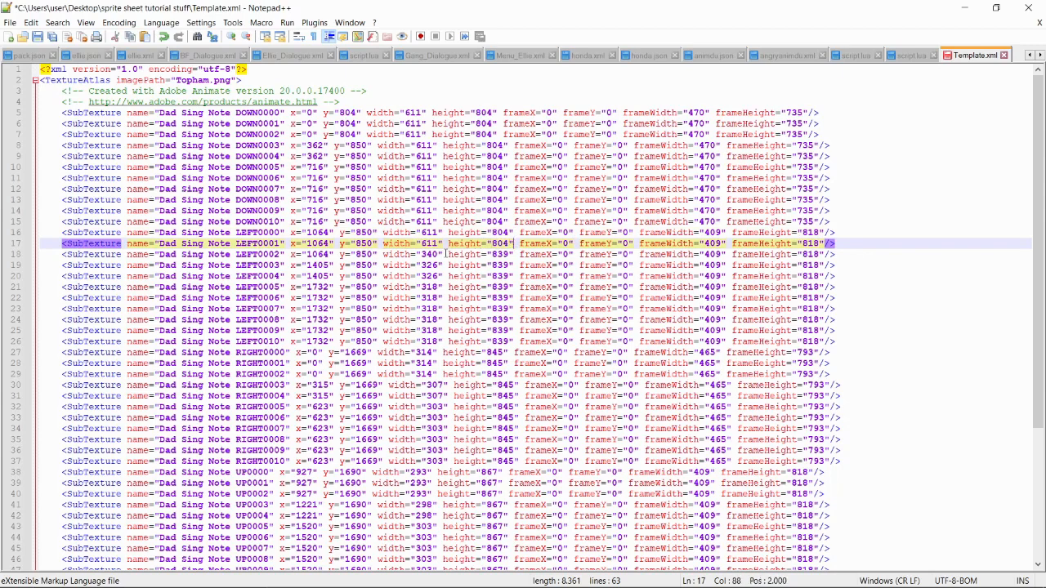
left_click_drag(382, 254, 514, 254)
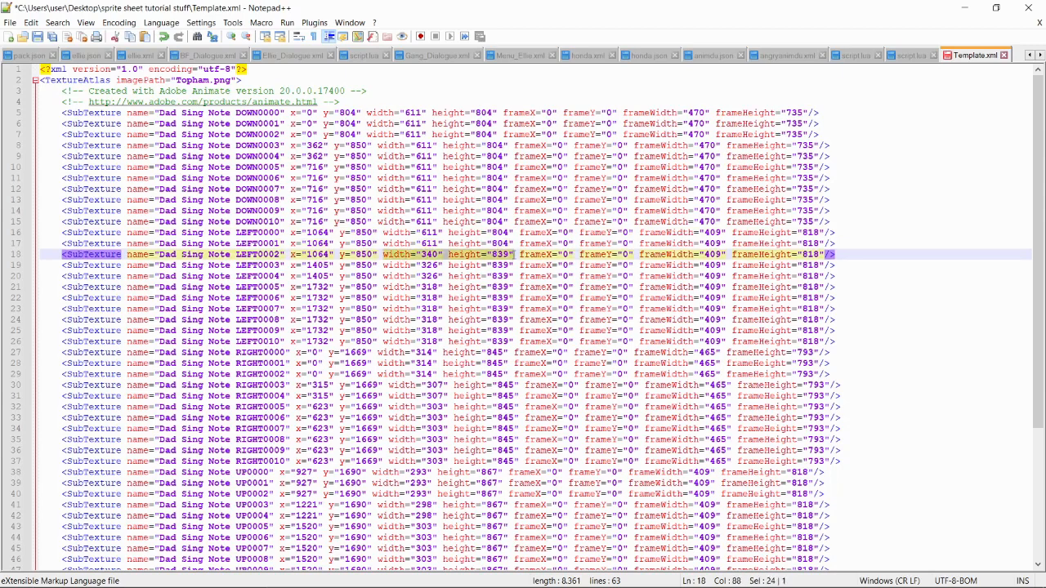
key("ctrl+v")
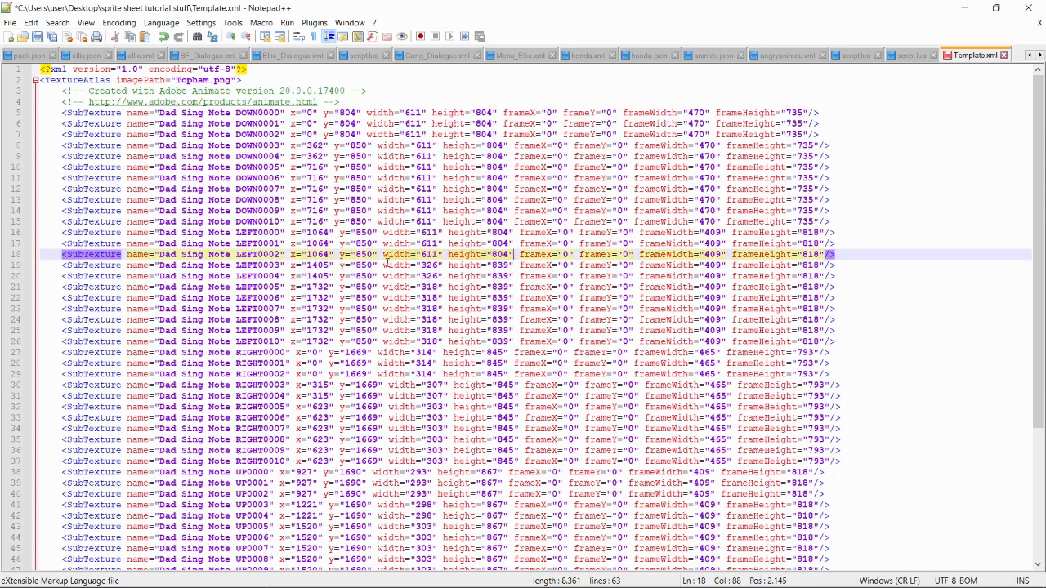
left_click_drag(384, 265, 512, 266)
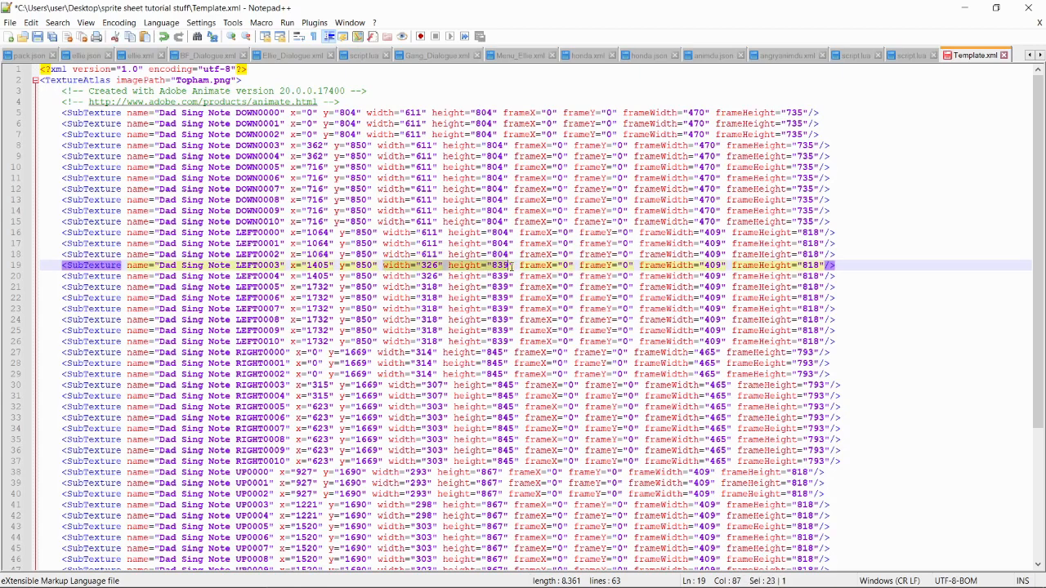
type("width=\"611\" height=\"804")
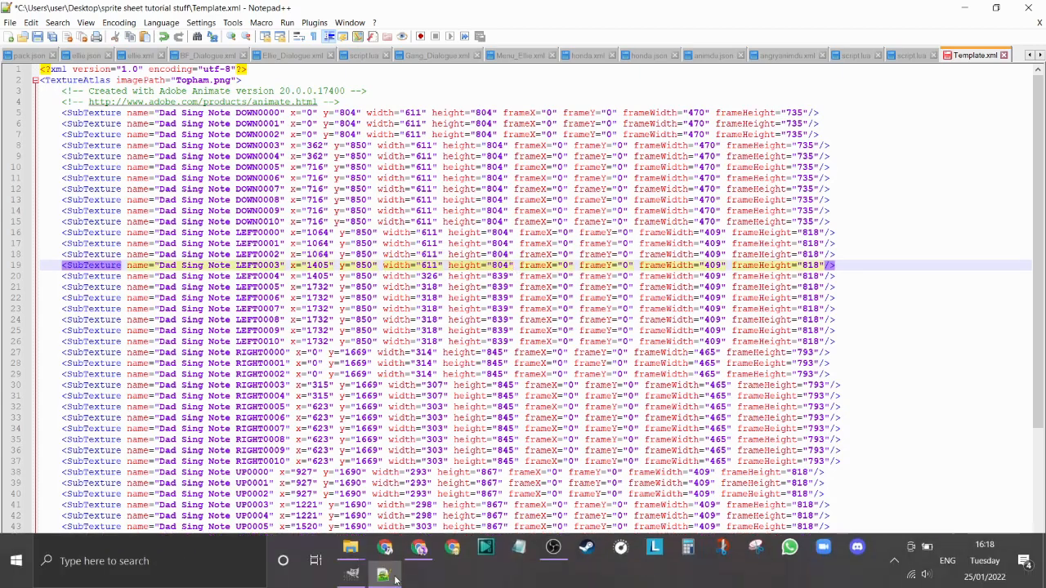
Step: Switch to GIMP and compare the Tophamanims frames with the Topham.xcf sprite sheet layout
left_click(388, 576)
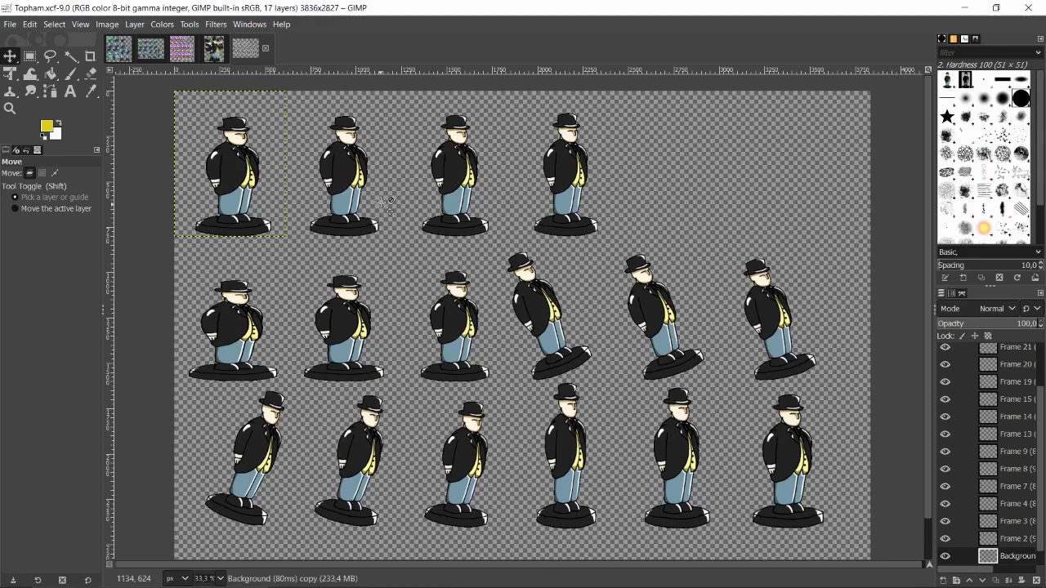
left_click(211, 51)
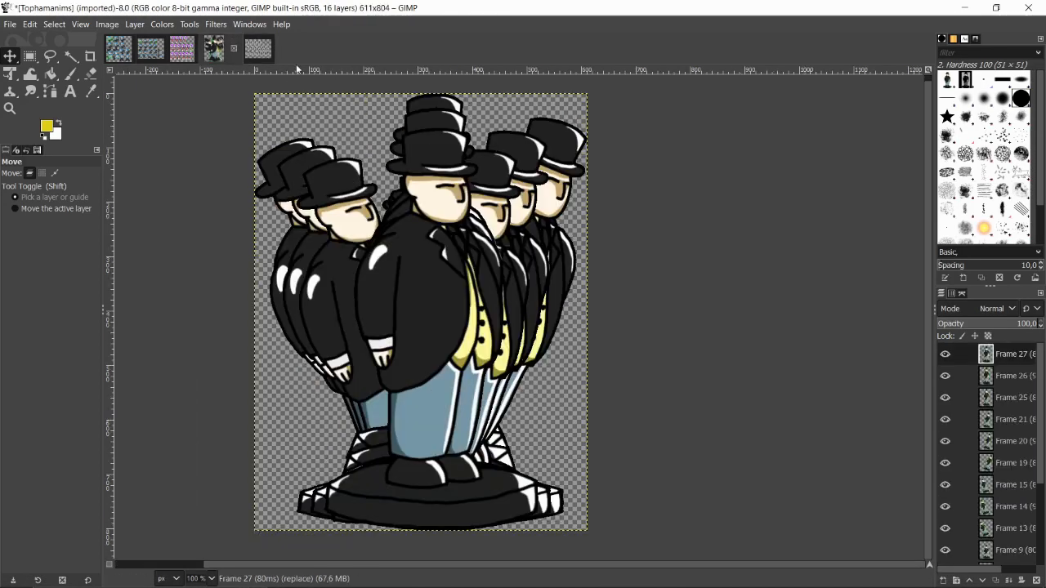
left_click(257, 52)
scroll(434, 303, "up", 2)
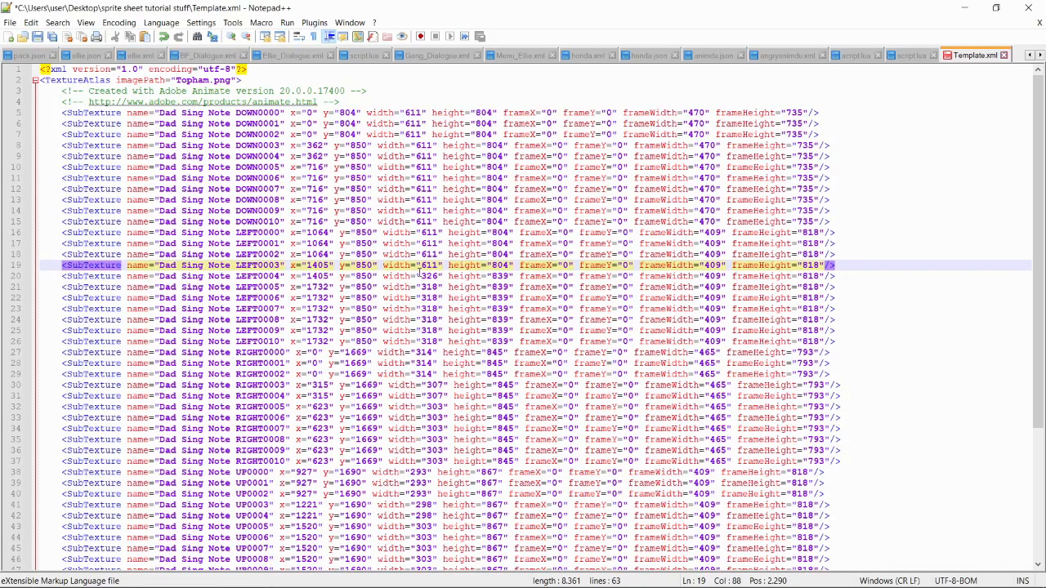
Step: In Template.xml in Notepad++, set width 611 and height 804 on Dad Sing Note LEFT0004 through LEFT0009
left_click_drag(382, 277, 513, 287)
type("width=\"611\" height=\"804\"")
type("width=\"611\" height=\"804\"")
left_click_drag(383, 297, 513, 309)
type("width=\"611\" height=\"804\"")
type("width=\"611\" height=\"804\"")
left_click_drag(383, 320, 513, 330)
type("width=\"611\" height=\"804\"")
type("width=\"611\" height=\"804\"")
key("alt+Tab")
key("alt+Tab")
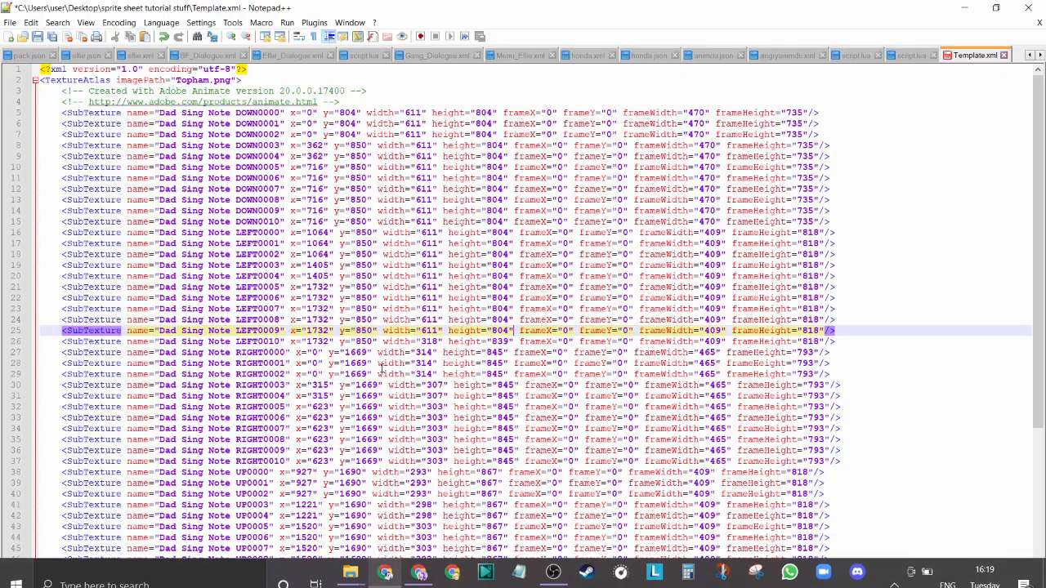
Step: Set width 611 and height 804 on Dad Sing Note LEFT0010 and on RIGHT0000 through RIGHT0002
type("width=\"611\" height=\"804\"")
left_click_drag(382, 341, 508, 352)
type("width=\"611\" height=\"804\"")
type("width=\"611\" height=\"804\"")
left_click_drag(377, 363, 508, 373)
type("width=\"611\" height=\"804\"")
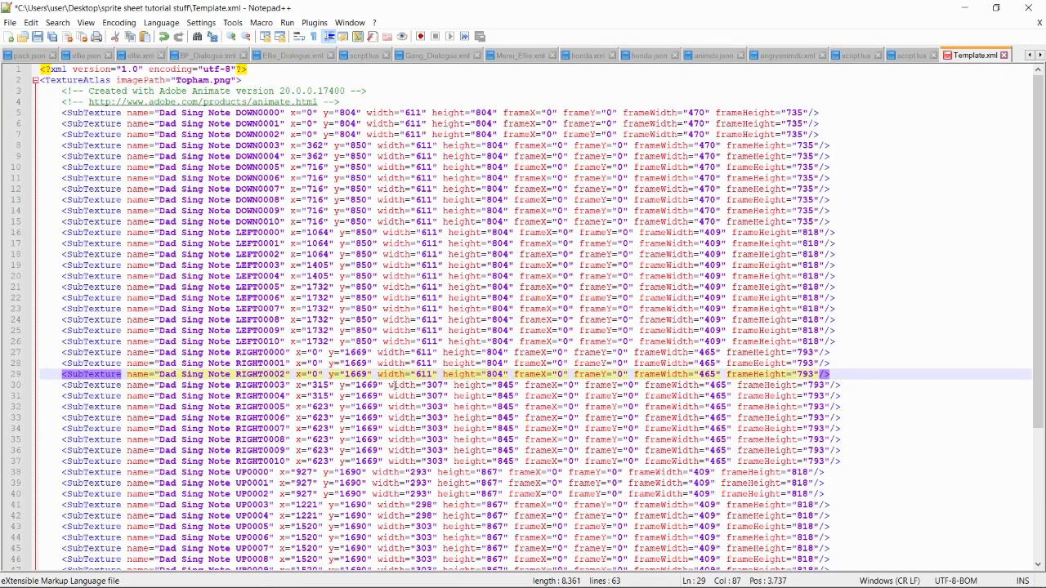
Step: Replace the width and height attributes of Dad Sing Note RIGHT0003 through RIGHT0006 with width 611 and height 804
type("width=\"611\" height=\"804\"")
left_click_drag(388, 385, 518, 396)
type("width=\"611\" height=\"804\"")
left_click_drag(388, 406, 519, 417)
type("width=\"611\" height=\"804\"")
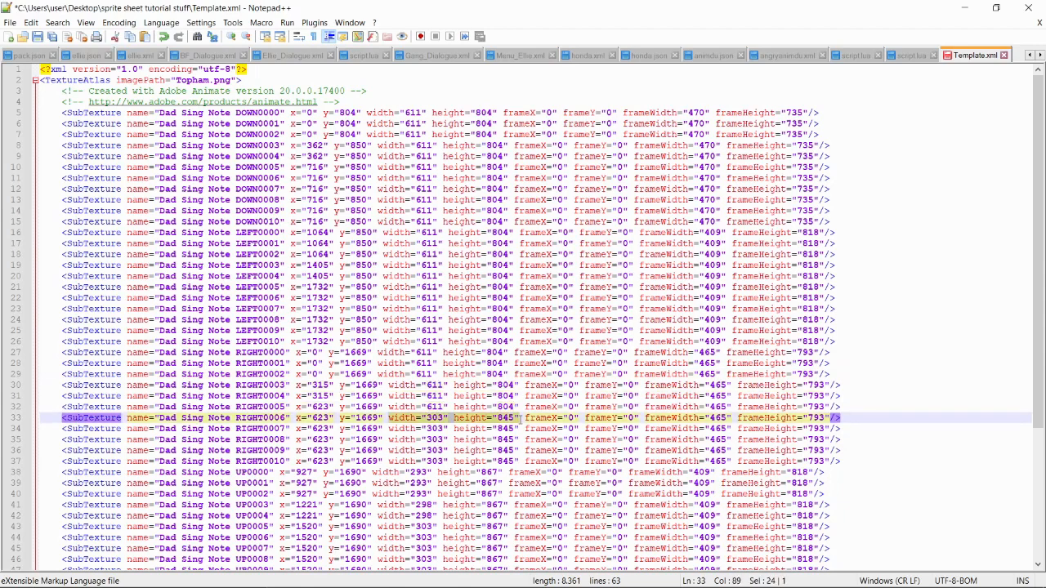
type("width=\"611\" height=\"804\"")
Step: Set width 611 and height 804 on Dad Sing Note RIGHT0007 through RIGHT0009
left_click_drag(388, 428, 519, 428)
type("width=\"611\" height=\"804\"")
left_click_drag(388, 439, 520, 439)
type("width=\"611\" height=\"804\"")
left_click(389, 450)
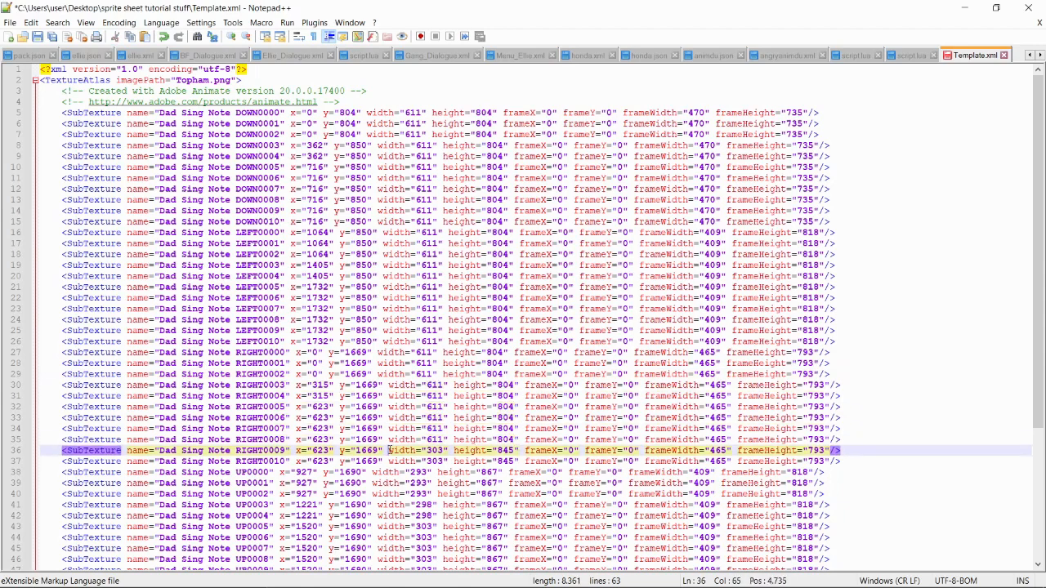
type("width=\"611\" height=\"804\"")
type("width=\"611\" height=\"804\"")
Step: Set width 611 and height 804 on Dad Sing Note RIGHT0010 and on UP0000 through UP0004
left_click_drag(388, 460, 503, 472)
type("width=\"611\" height=\"804\"")
left_click_drag(371, 483, 504, 483)
type("width=\"611\" height=\"804\"")
left_click_drag(372, 494, 511, 505)
type("width=\"611\" height=\"804\"")
key("ctrl+v")
left_click_drag(377, 515, 510, 516)
scroll(506, 490, "down", 4)
key("ctrl+v")
Step: Replace the width and height attributes of Dad Sing Note UP0005 through UP0010 with width 611 and height 804
left_click_drag(377, 395, 508, 396)
type("width=\"611\" height=\"804\"")
left_click_drag(377, 406, 508, 417)
type("width=\"611\" height=\"804\"")
type("width=\"611\" height=\"804\"")
left_click_drag(378, 428, 509, 428)
type("width=\"611\" height=\"804\"")
type("width=\"611\" height=\"804\"")
left_click_drag(377, 439, 508, 450)
type("width=\"611\" height=\"804\"")
Step: Copy the y value 804 from Dad Sing Note DOWN0002 into the y attributes of DOWN0003 through DOWN0005
scroll(367, 254, "up", 4)
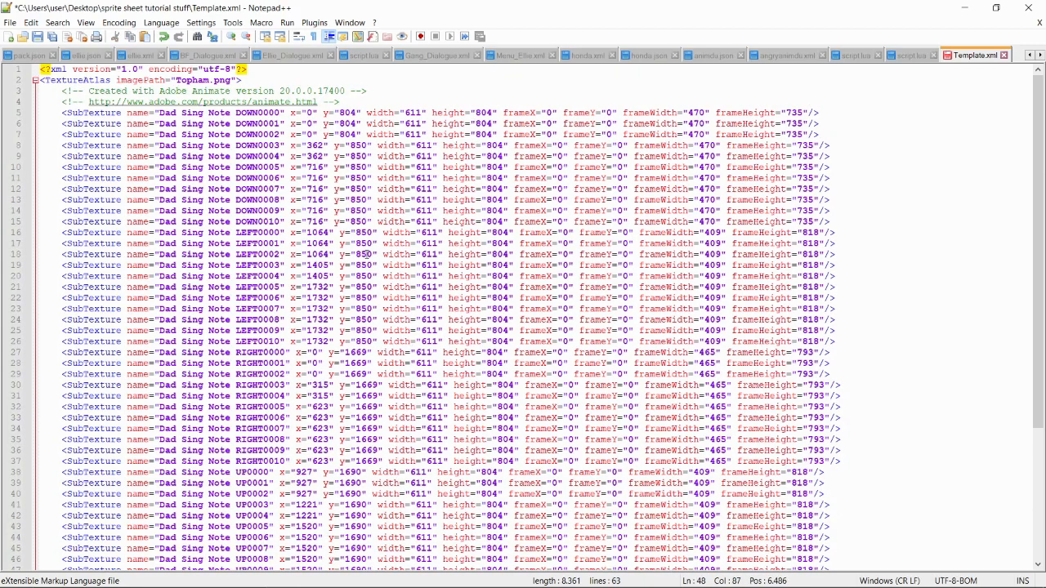
double_click(346, 134)
key("ctrl+c")
double_click(358, 146)
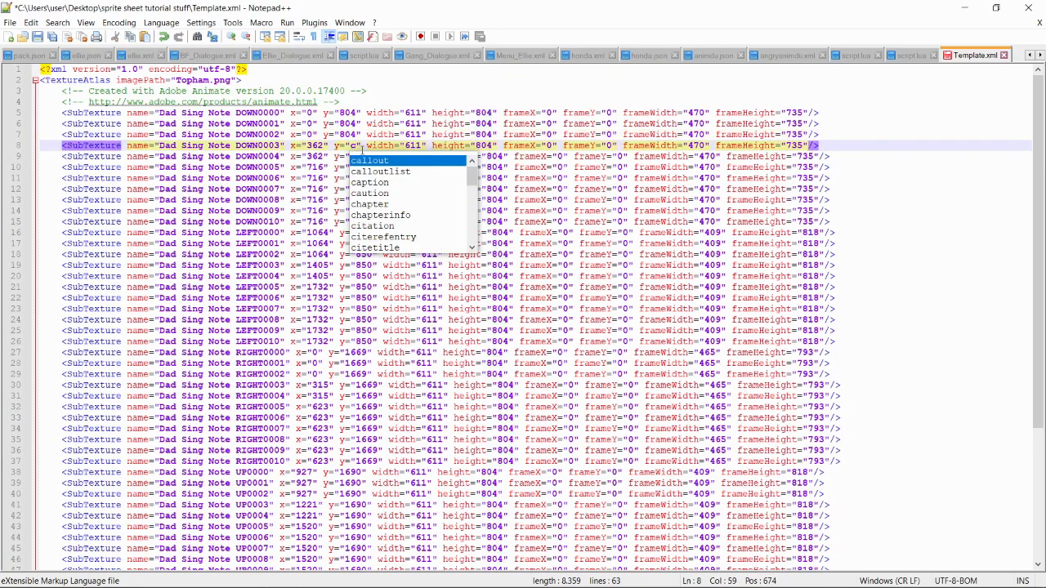
key("ctrl+v")
double_click(359, 156)
key("ctrl+v")
double_click(360, 167)
key("ctrl+v")
Step: Paste 804 into the y attributes of Dad Sing Note DOWN0006 through DOWN0010
double_click(361, 179)
key("ctrl+v")
double_click(360, 190)
key("ctrl+v")
double_click(359, 201)
key("ctrl+v")
double_click(359, 210)
key("ctrl+v")
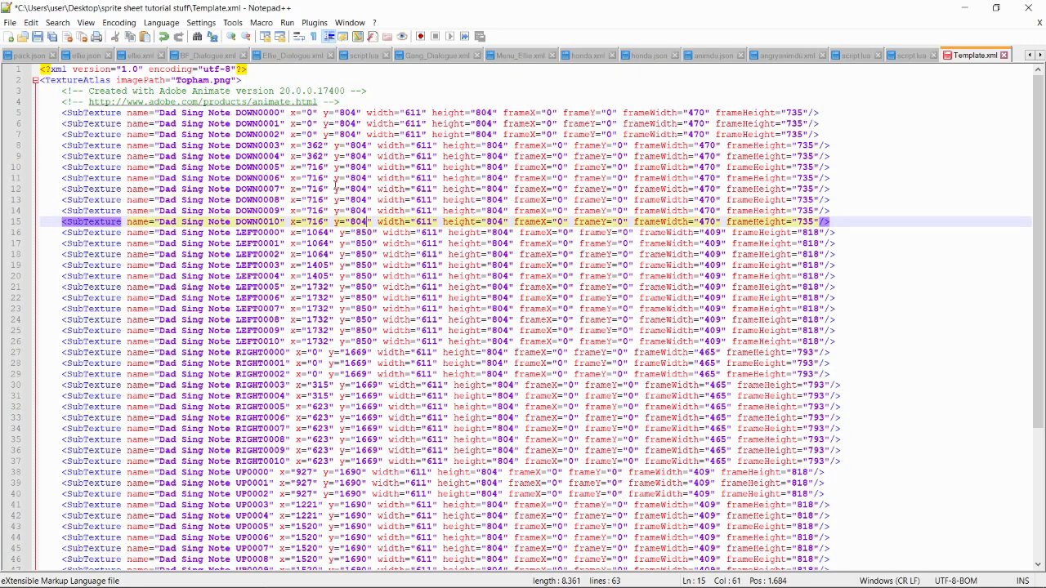
Step: Copy the x value 611 from Dad idle dance0002 into the x attributes of Dad Sing Note DOWN0003 and DOWN0004
double_click(295, 429)
key("ctrl+c")
scroll(296, 429, "up", 6)
double_click(313, 145)
key("ctrl+v")
Step: Correct the x attribute of Dad idle dance0005 to 1222
scroll(315, 158, "down", 6)
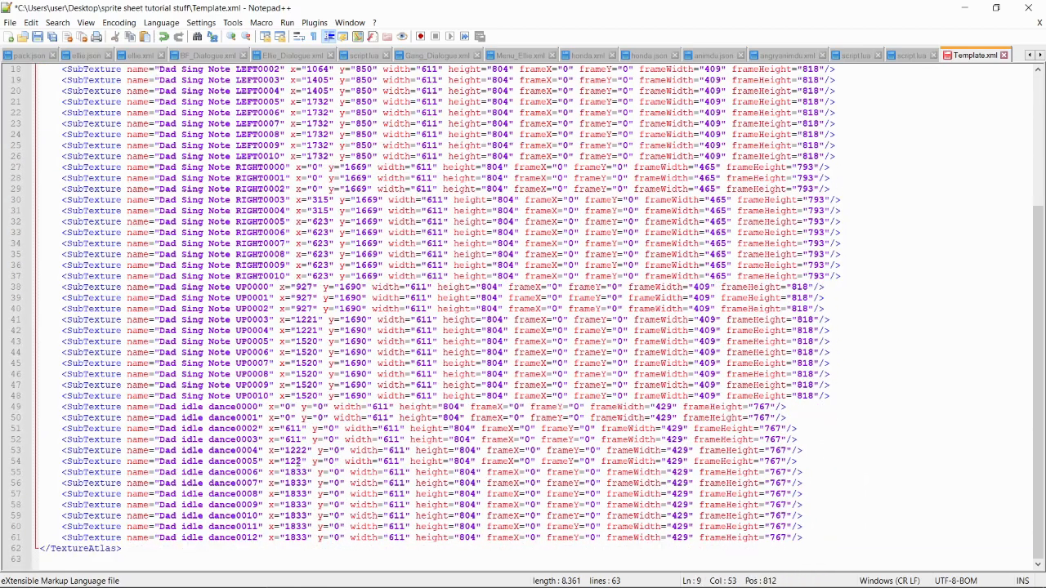
left_click(302, 461)
type("2")
Step: Copy the x value 1222 from Dad idle dance0004 into Dad Sing Note DOWN0005 through DOWN0010, and save Template.xml
double_click(295, 451)
key("ctrl+c")
scroll(298, 448, "up", 6)
double_click(315, 167)
key("ctrl+v")
double_click(315, 178)
key("ctrl+v")
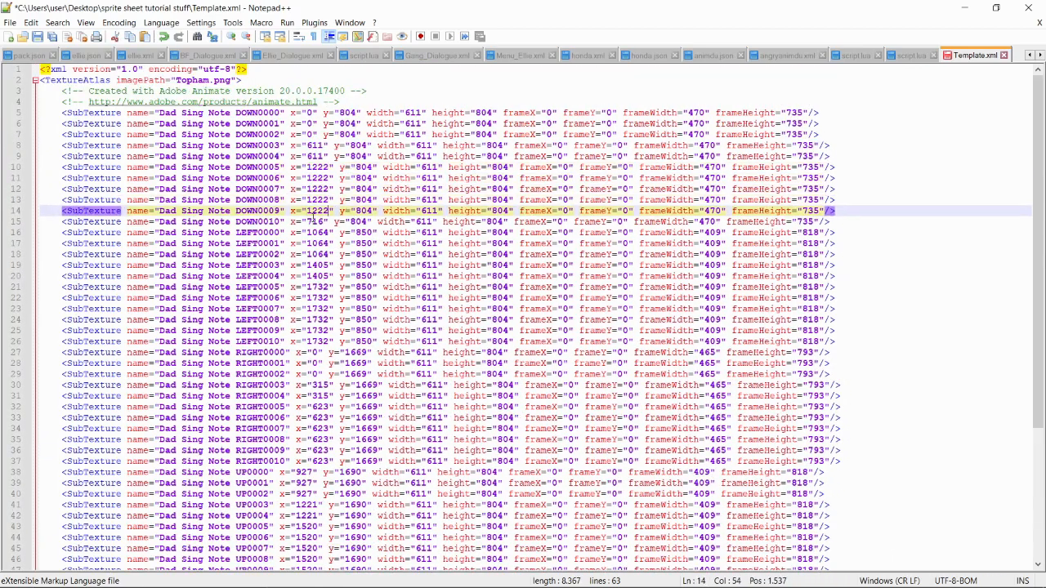
key("ctrl+s")
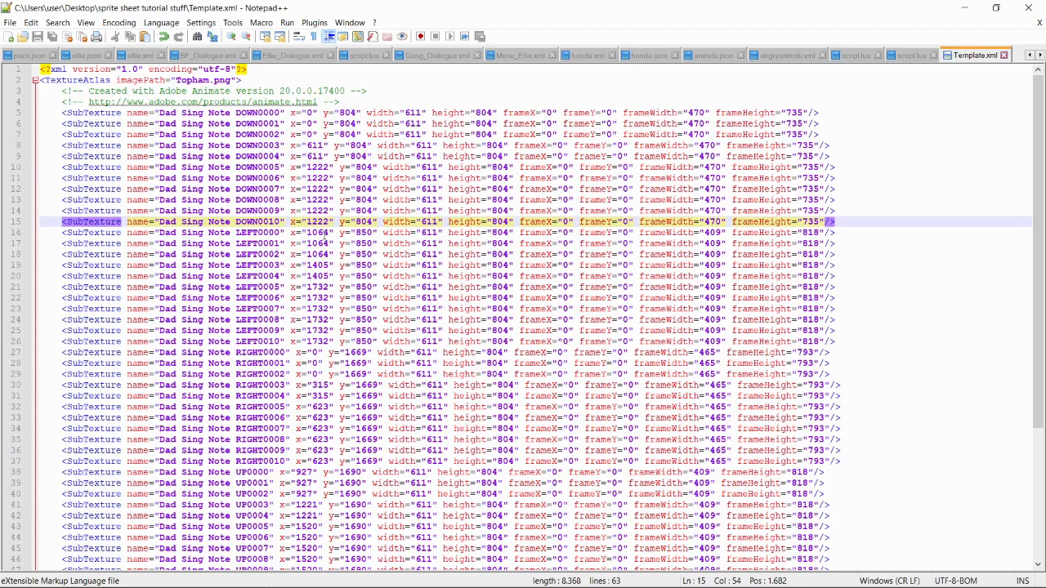
double_click(363, 222)
key("ctrl+c")
double_click(364, 233)
key("ctrl+v")
double_click(363, 244)
key("ctrl+v")
key("ctrl+z")
key("ctrl+z")
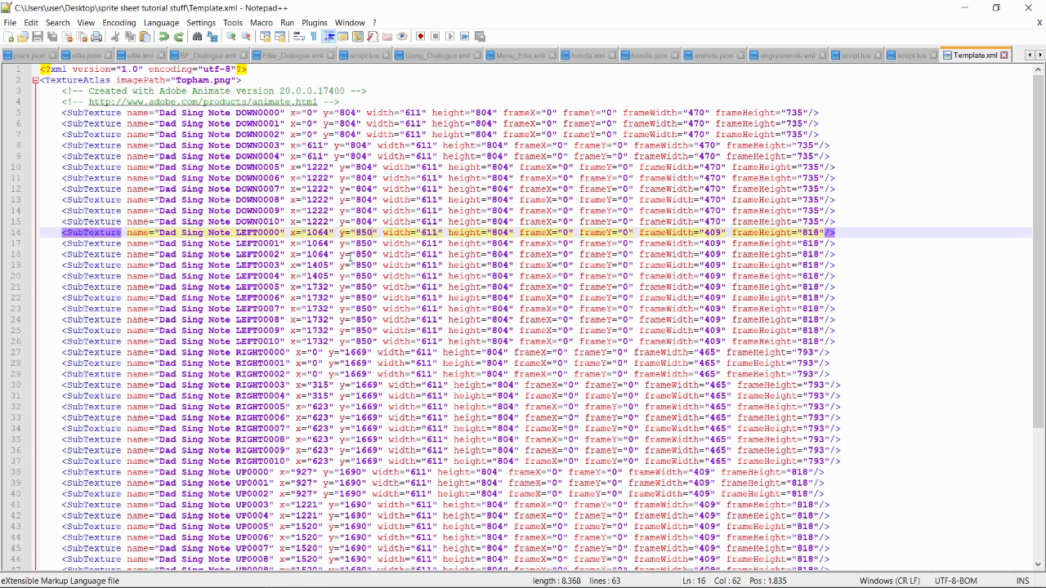
double_click(318, 211)
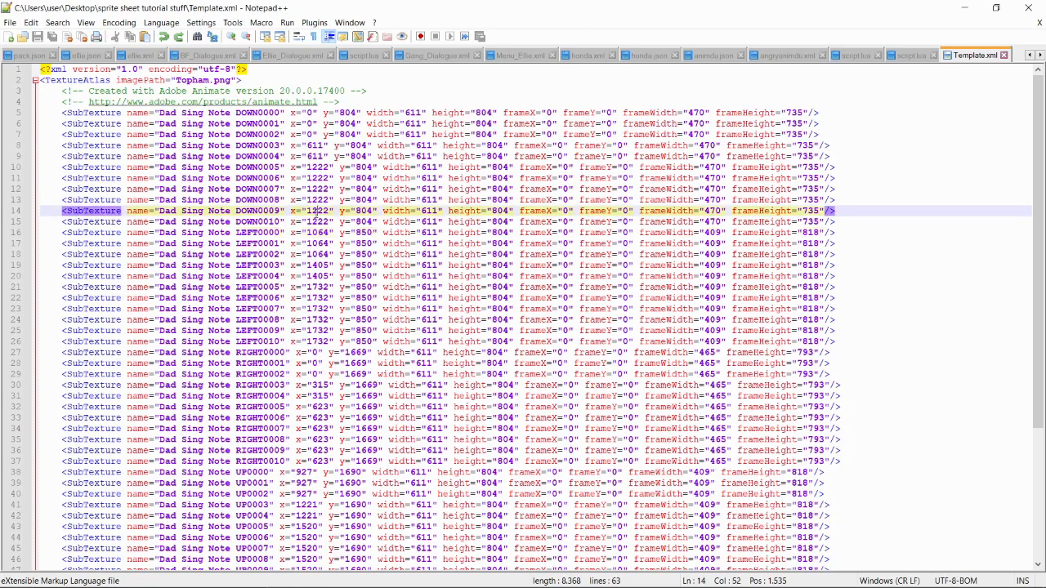
left_click(323, 221)
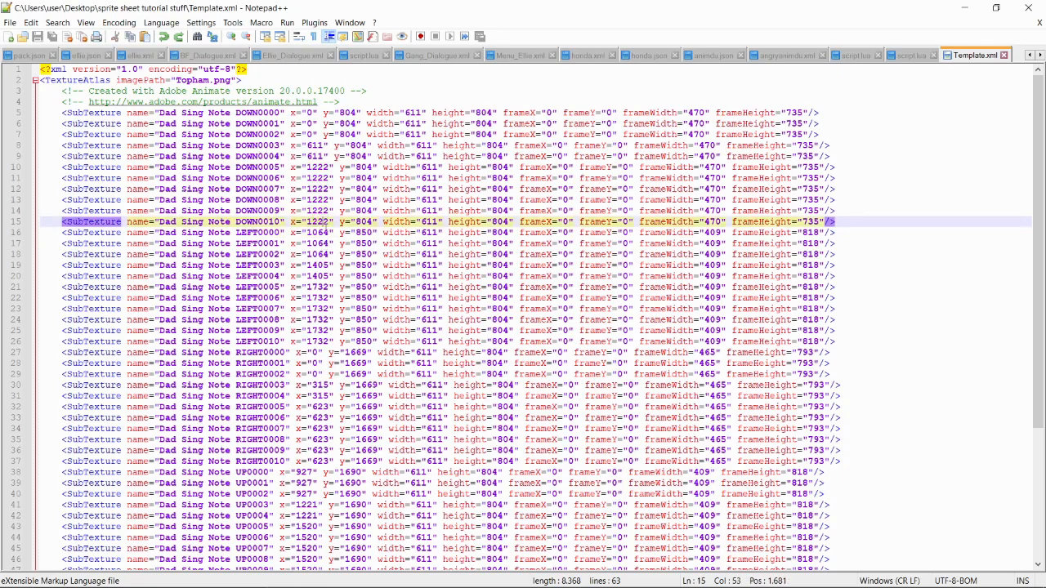
double_click(362, 221)
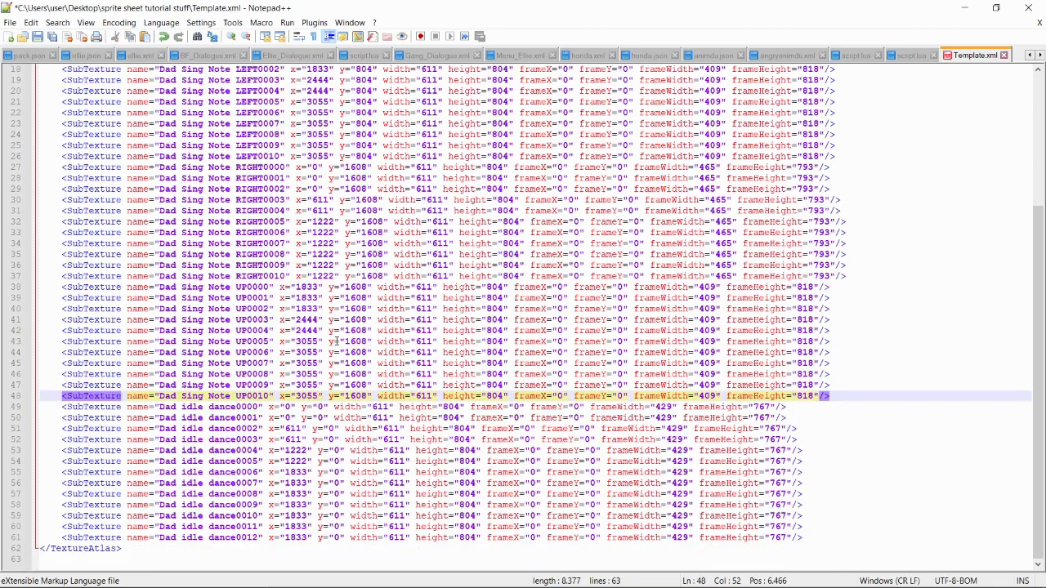
Step: Save the edited Template.xml
scroll(336, 341, "up", 6)
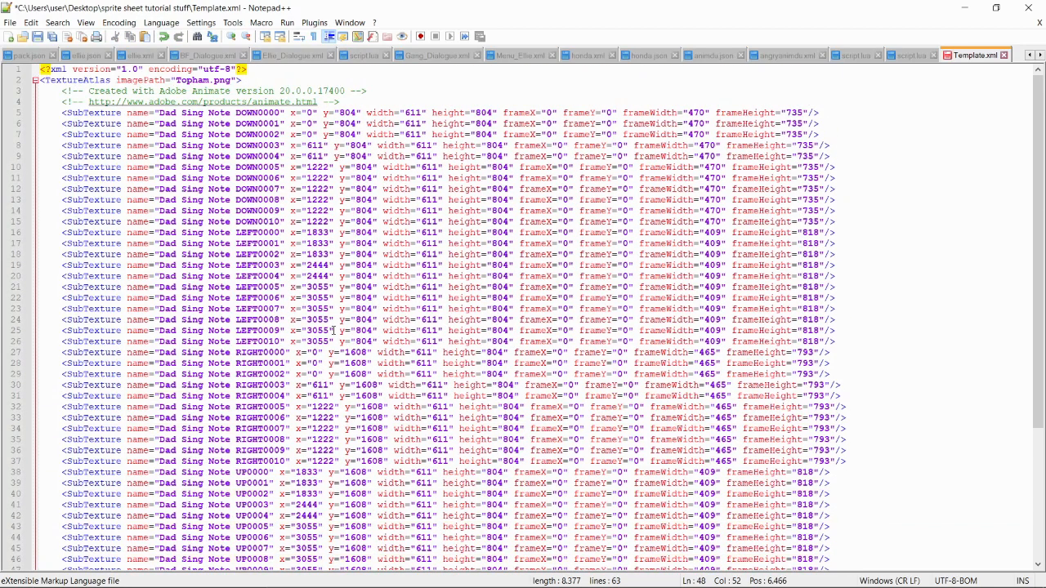
key("ctrl+s")
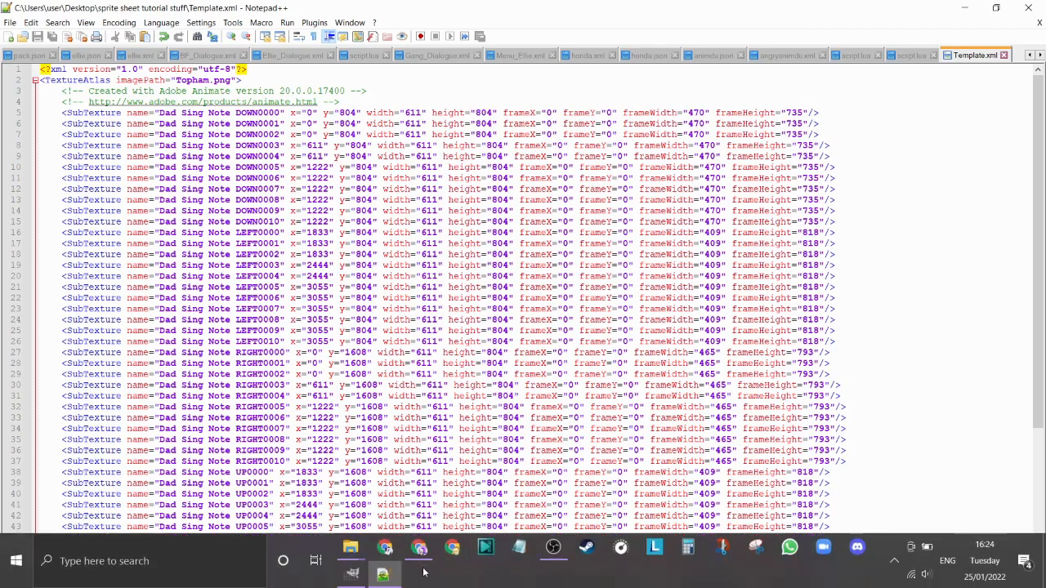
Step: Switch to the sprite sheet tutorial stuff folder in File Explorer and minimize the windows behind it
mouse_move(361, 543)
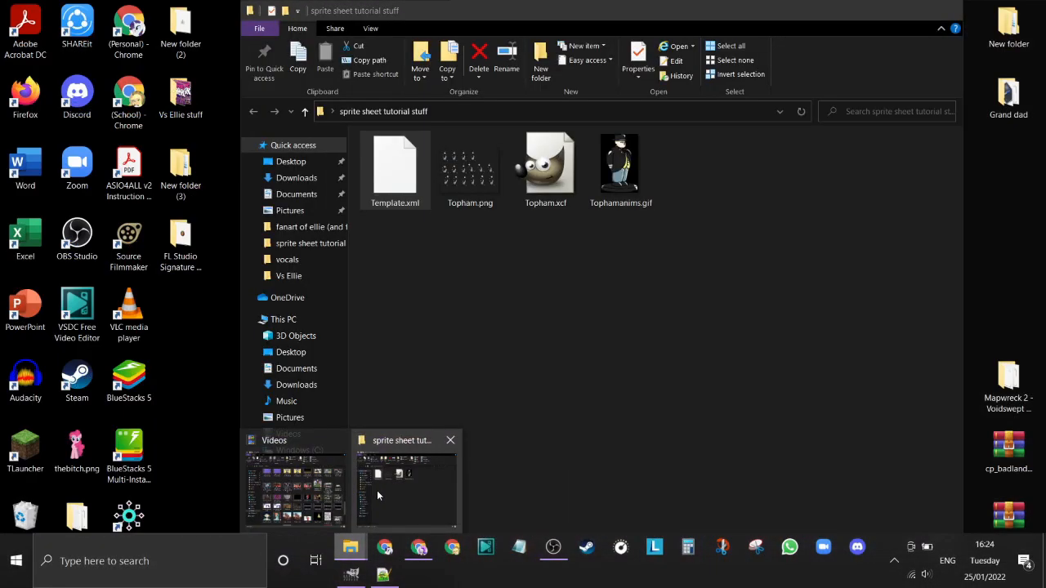
left_click(340, 440)
left_click(373, 457)
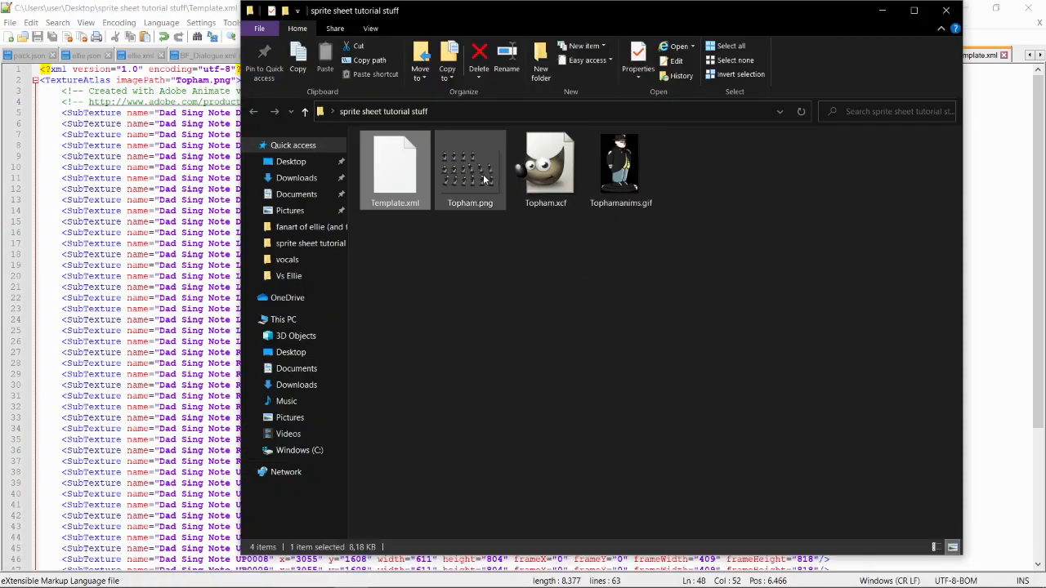
left_click(972, 10)
left_click(972, 13)
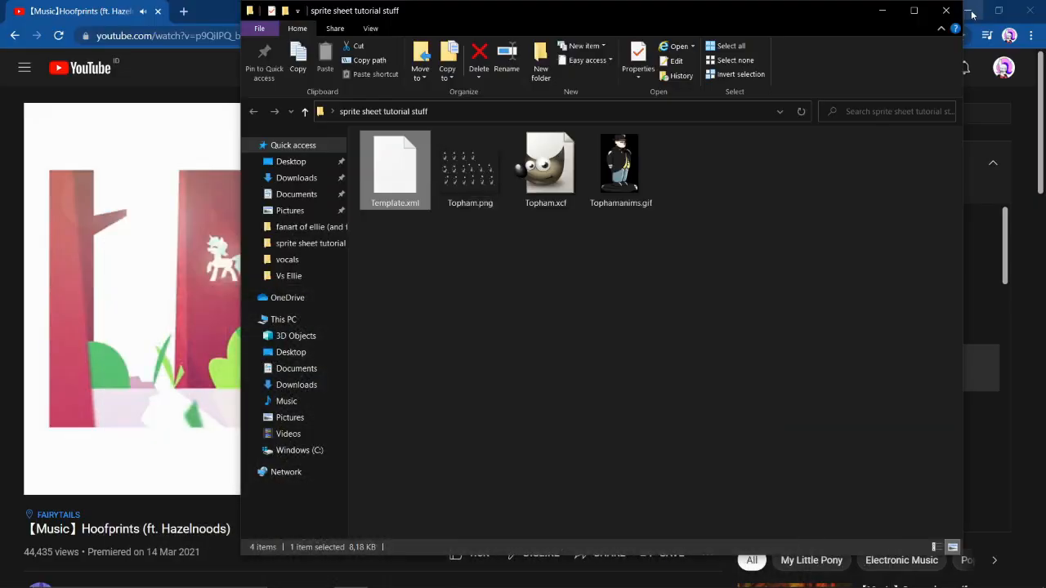
Step: Open the PsychEngine mods/images/characters folder in the second File Explorer window, beside the sprite sheet tutorial stuff folder
left_click(214, 285)
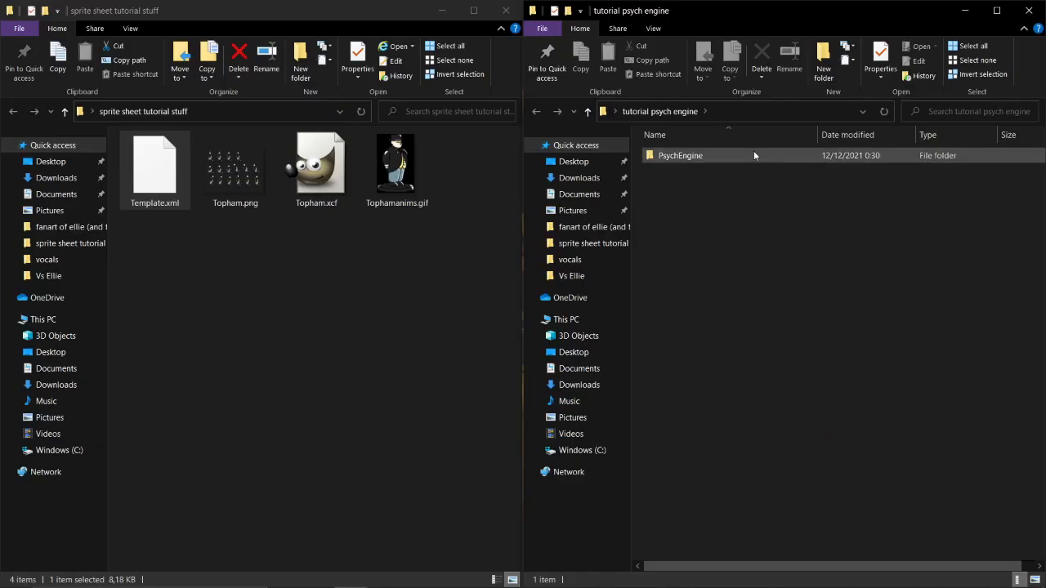
double_click(753, 152)
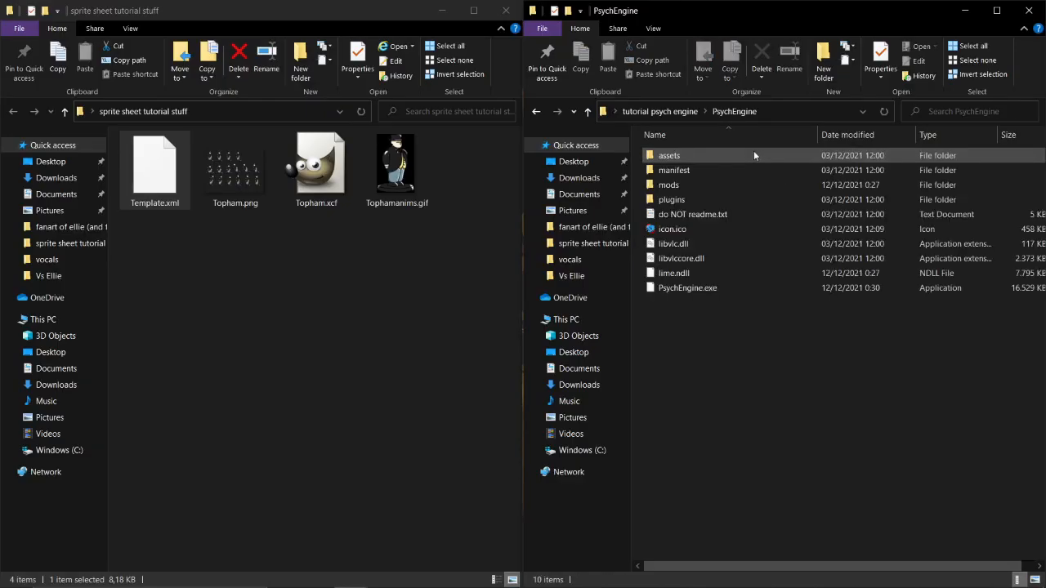
double_click(696, 185)
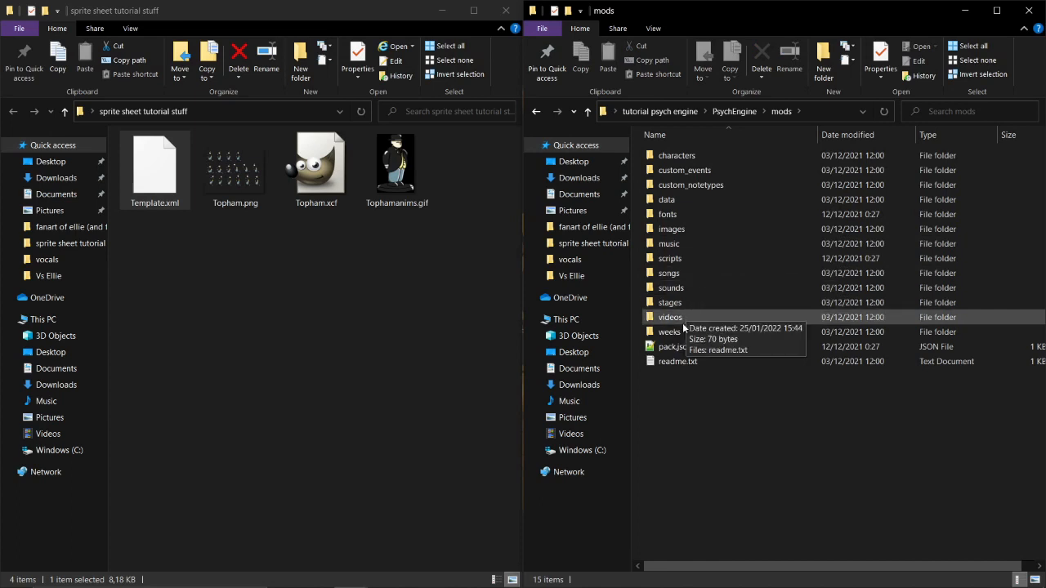
double_click(689, 230)
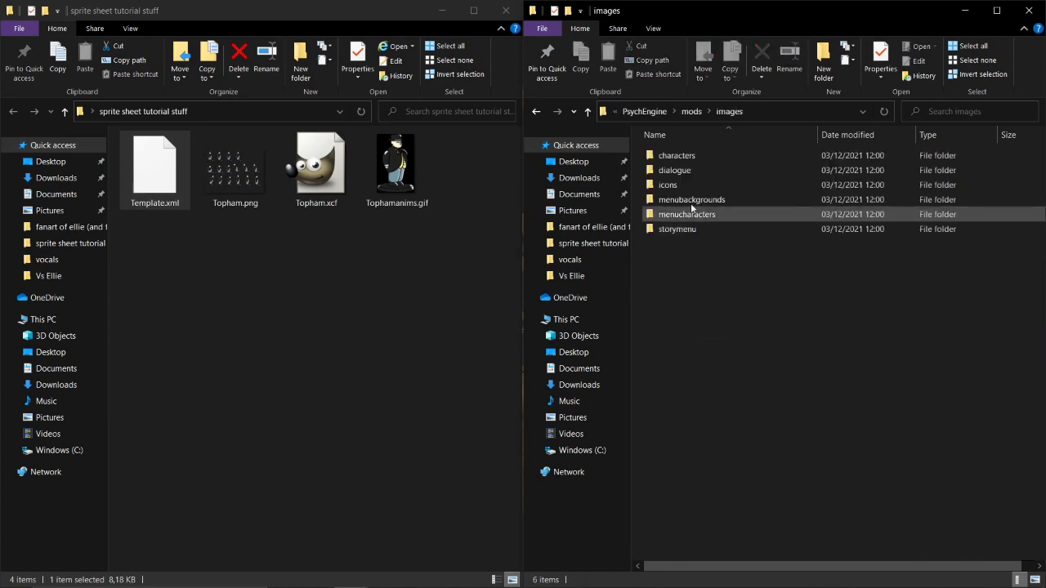
double_click(699, 159)
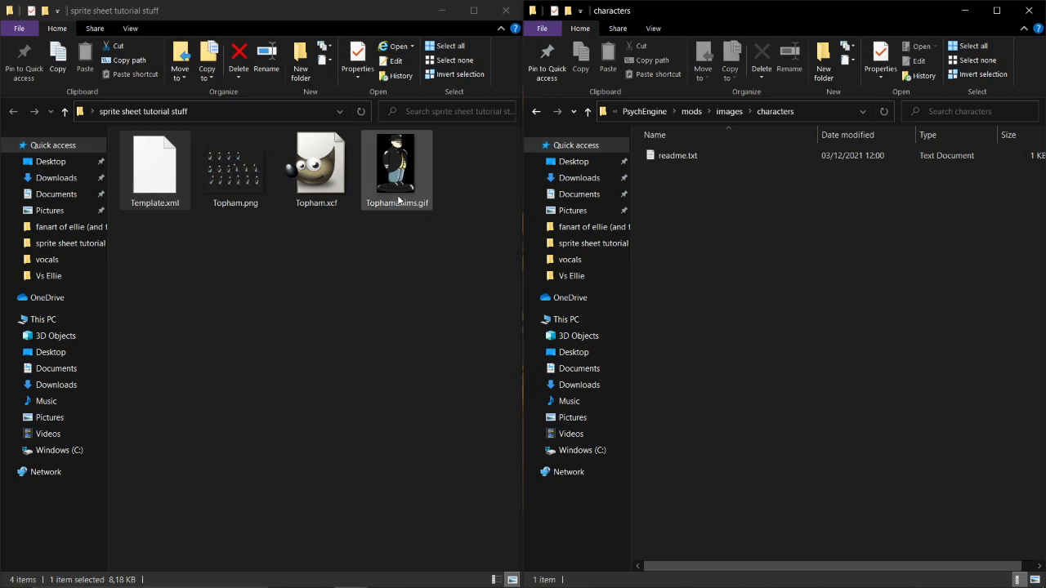
Step: Copy Topham.png and Template.xml from the sprite sheet tutorial stuff folder into the PsychEngine characters folder
left_click(367, 196)
left_click(235, 178)
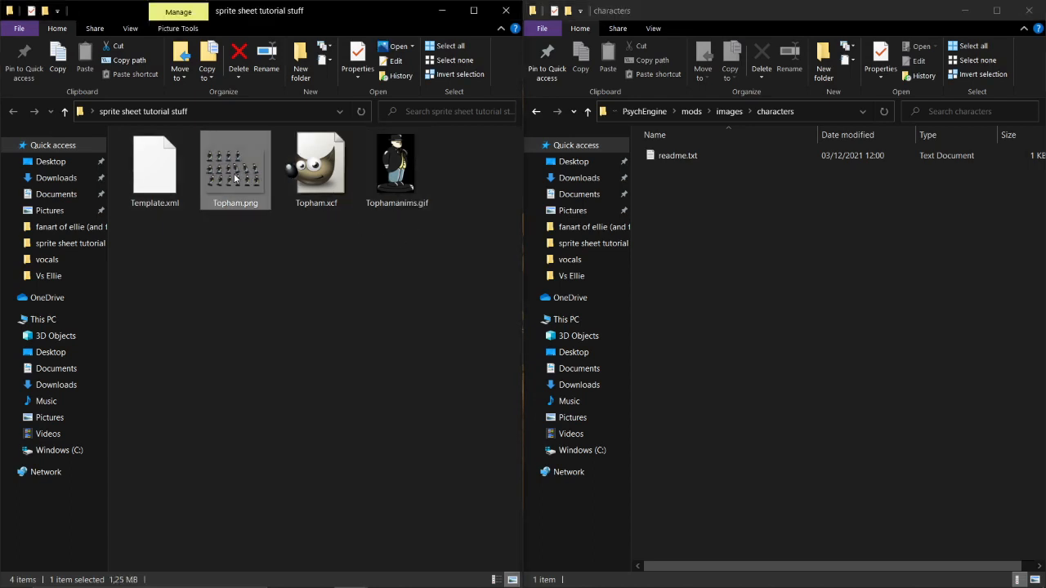
left_click(171, 172, "ctrl")
left_click(811, 282)
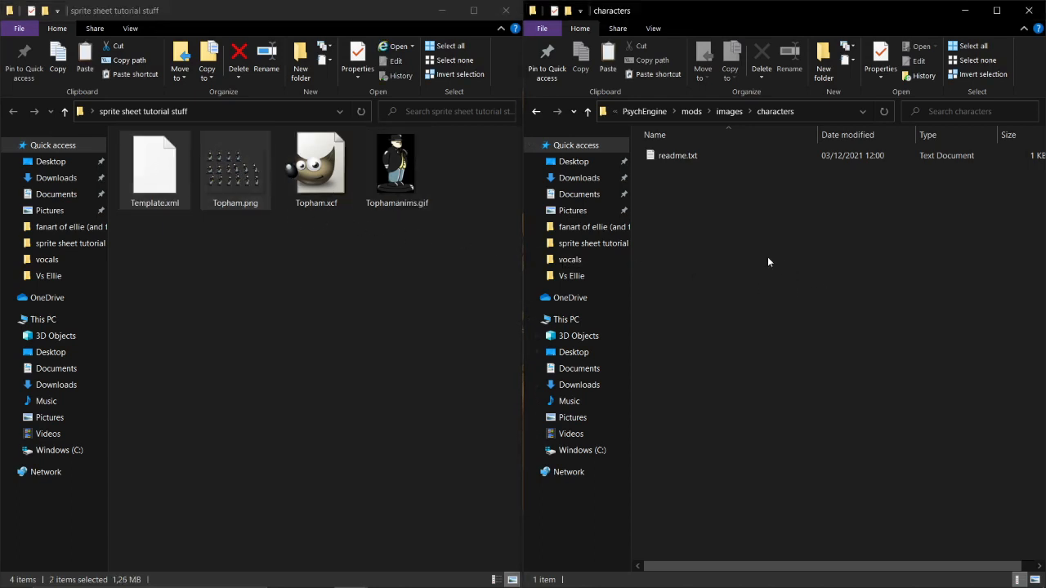
key("ctrl+v")
Step: Rename the copied Template.xml in the characters folder as topham.xml
left_click(704, 171)
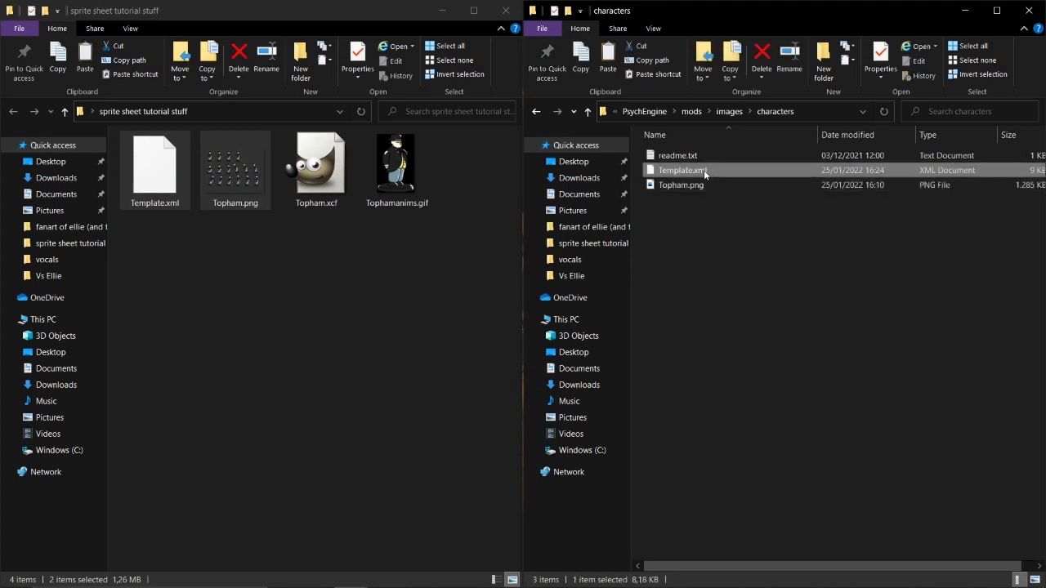
right_click(703, 170)
left_click(741, 461)
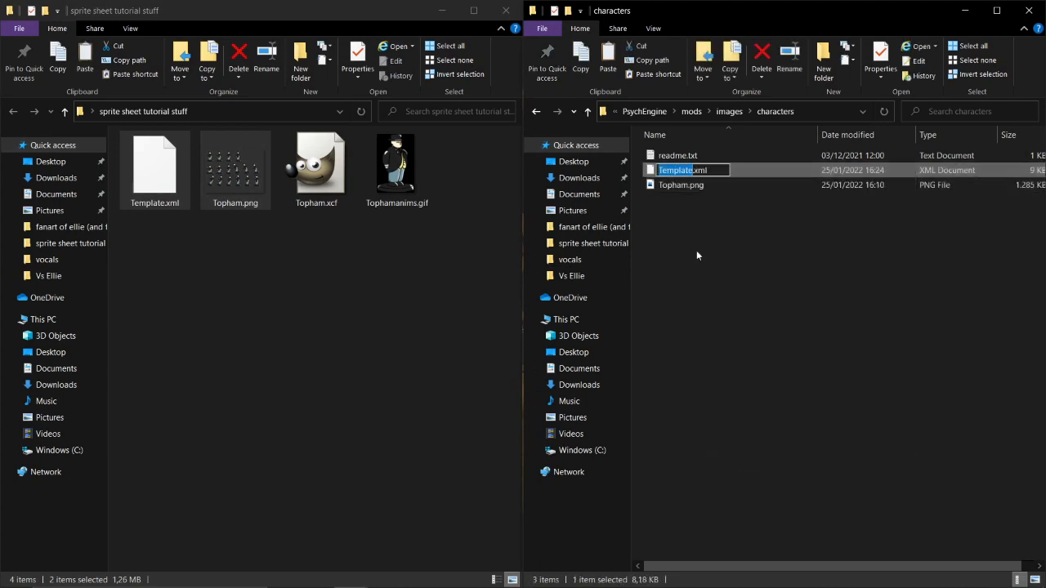
type("topham")
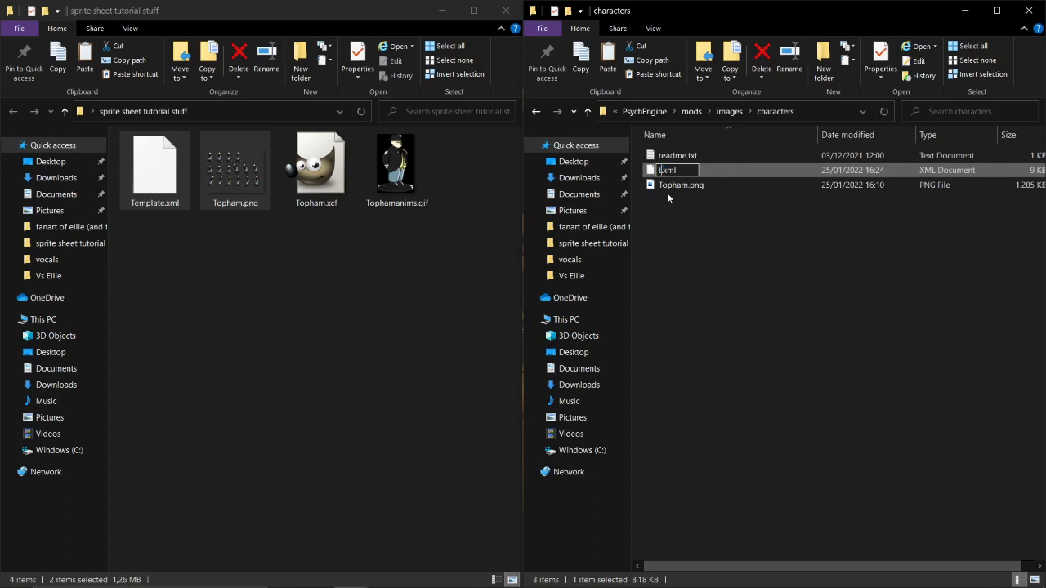
key("Return")
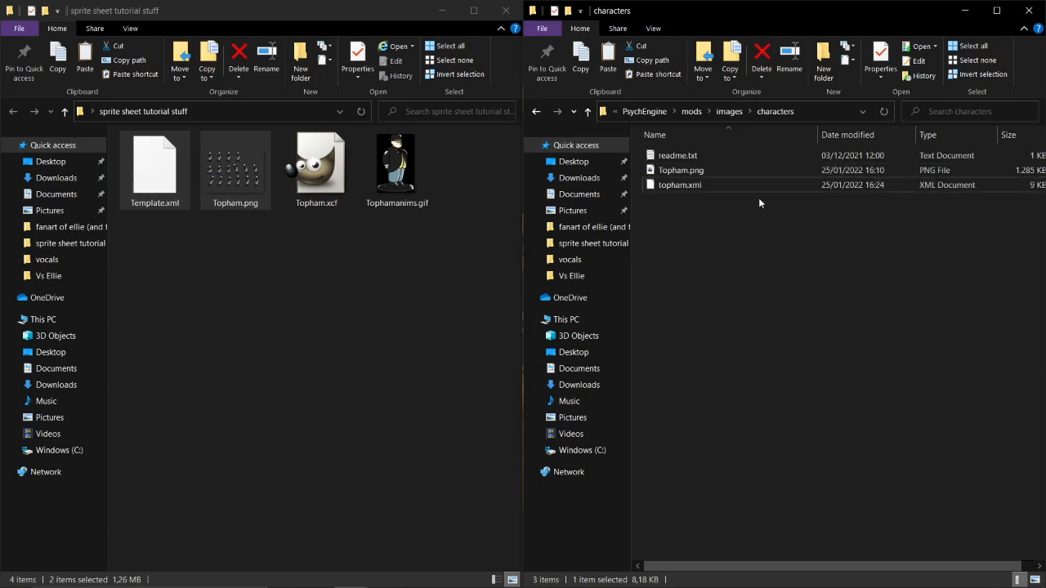
Step: Open topham.xml in Notepad++ to check its imagePath and SubTexture entries, and return to the folder
right_click(725, 183)
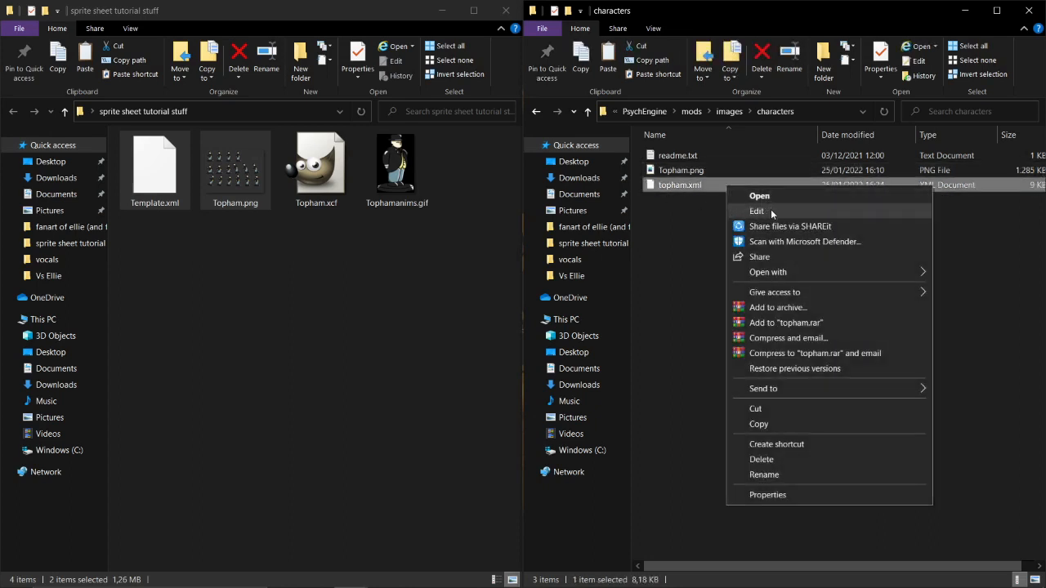
mouse_move(776, 272)
left_click(570, 320)
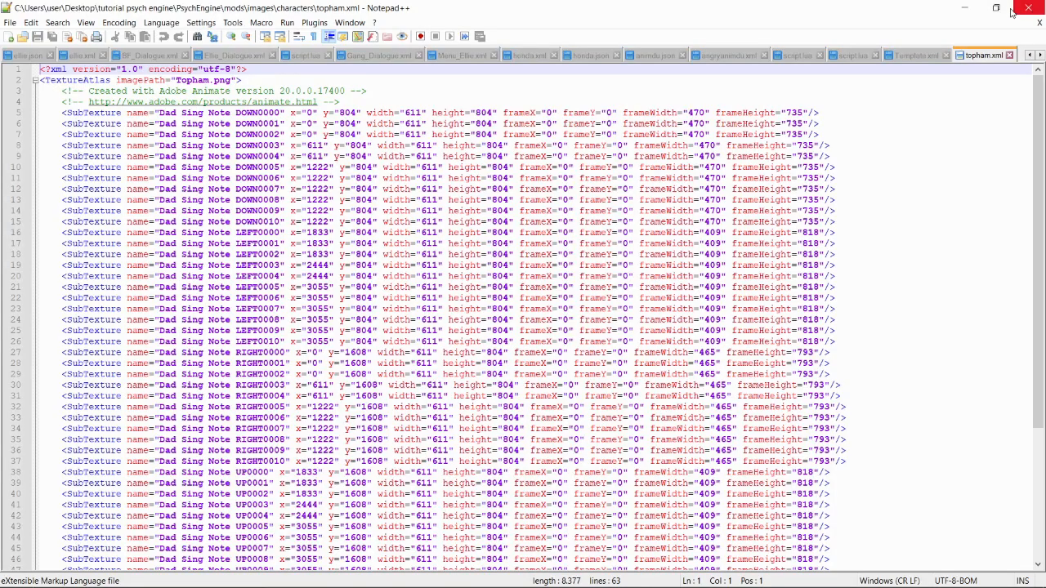
left_click(967, 10)
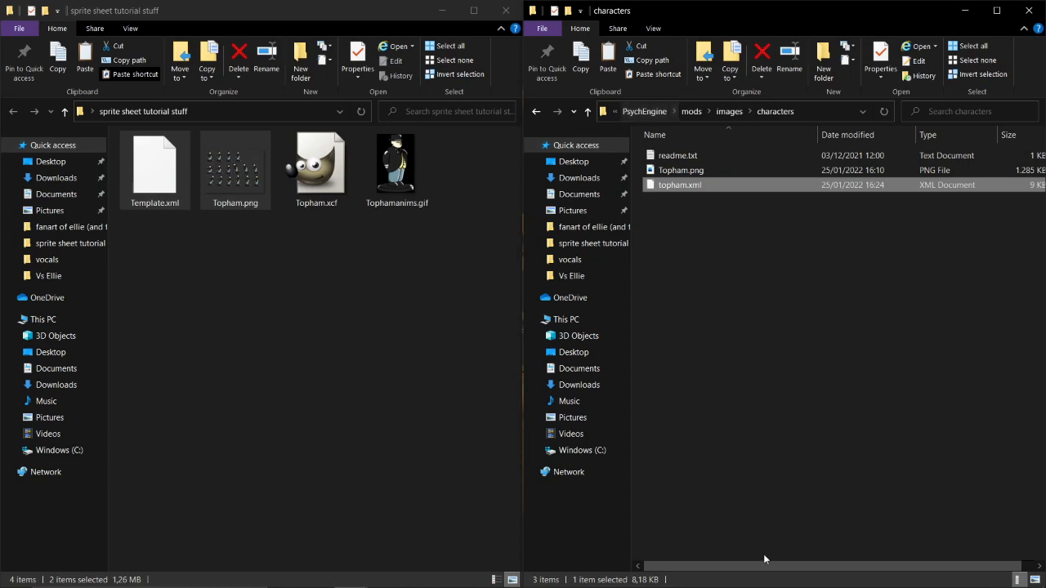
mouse_move(782, 567)
left_click(553, 546)
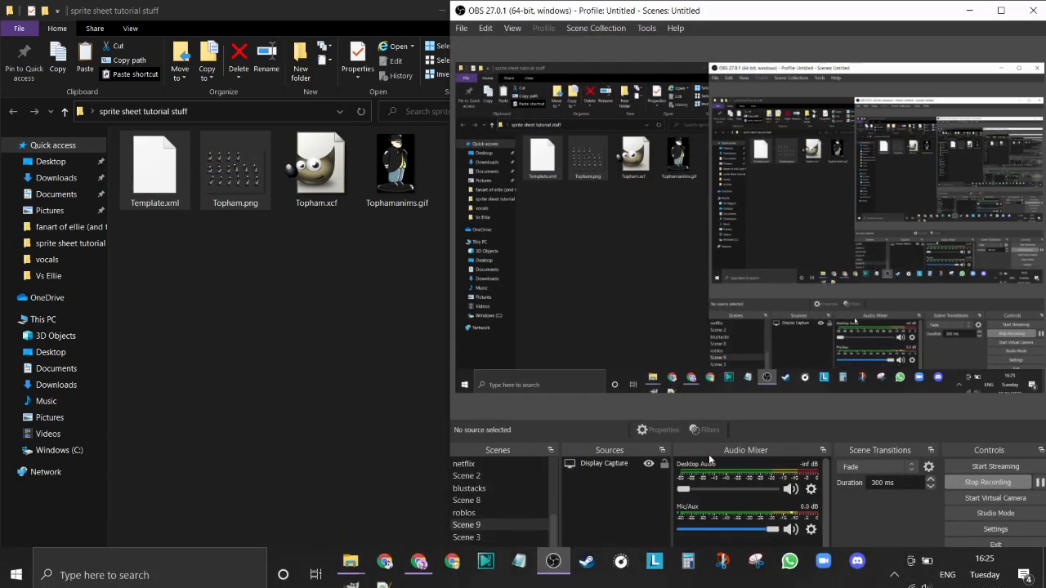
left_click(968, 11)
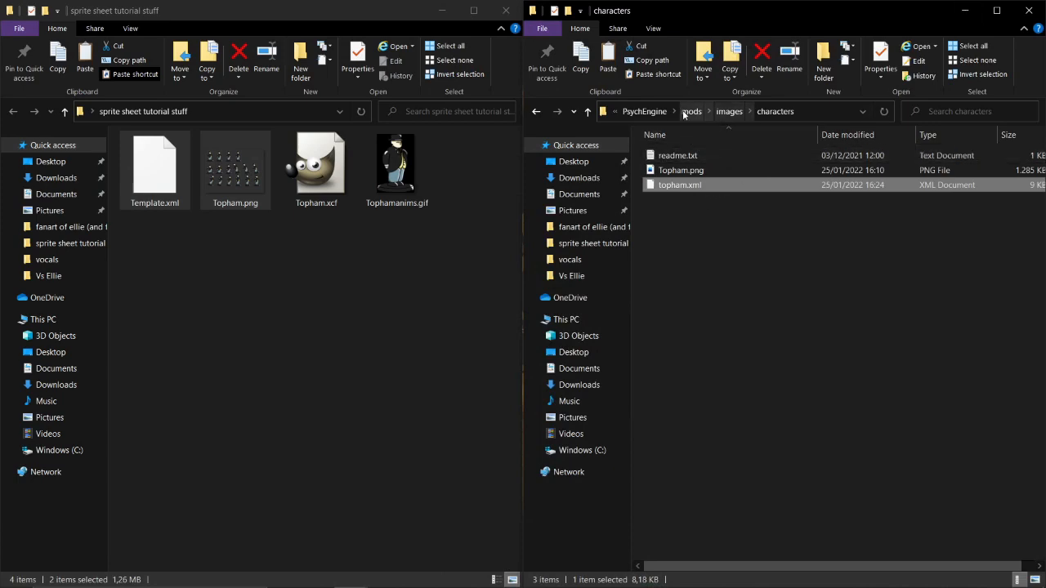
Step: Go back up to the PsychEngine folder, launch PsychEngine.exe and close the game at its version notice
left_click(651, 113)
left_click(686, 288)
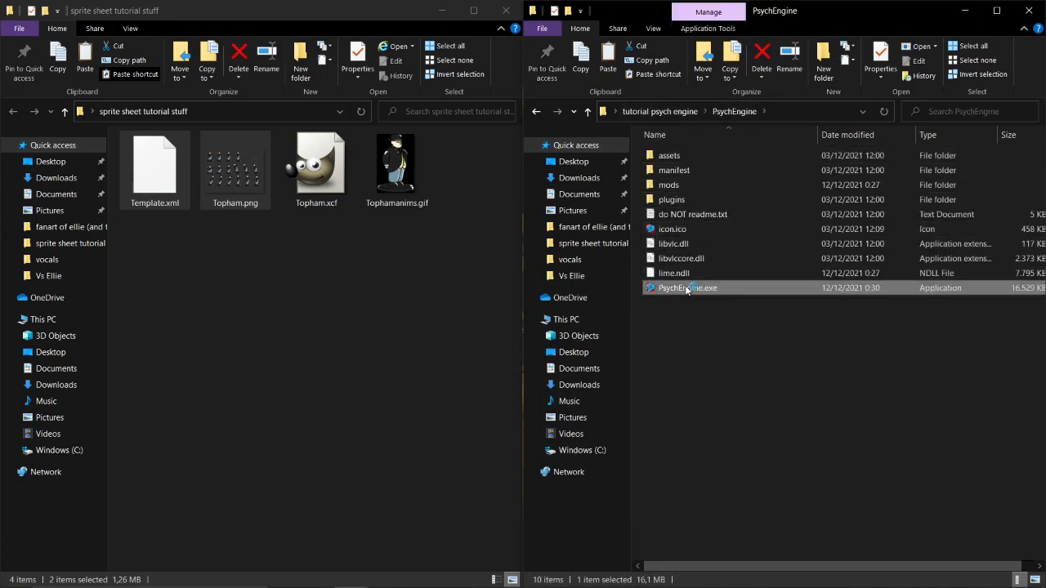
double_click(687, 288)
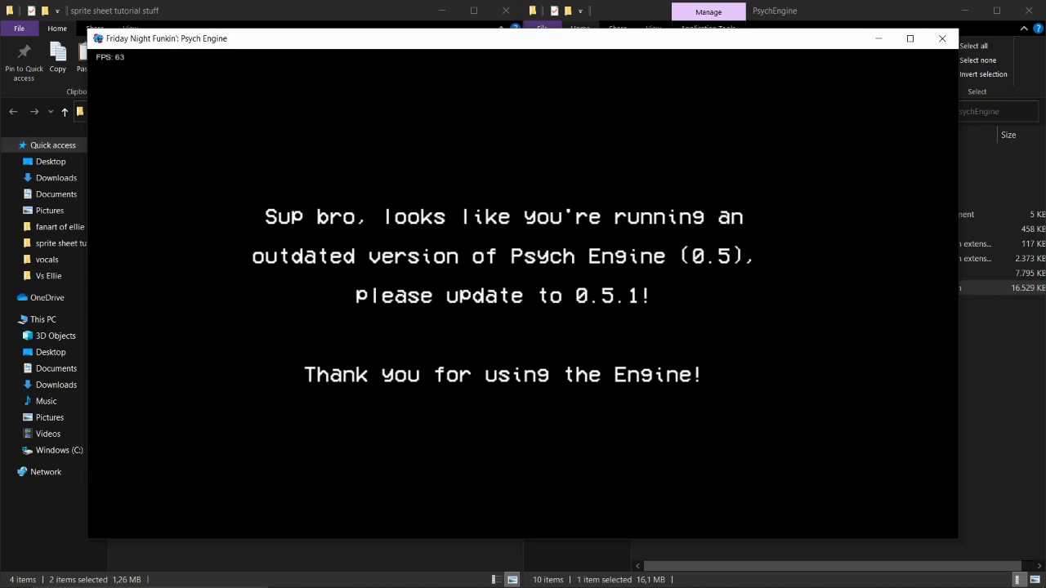
left_click(944, 41)
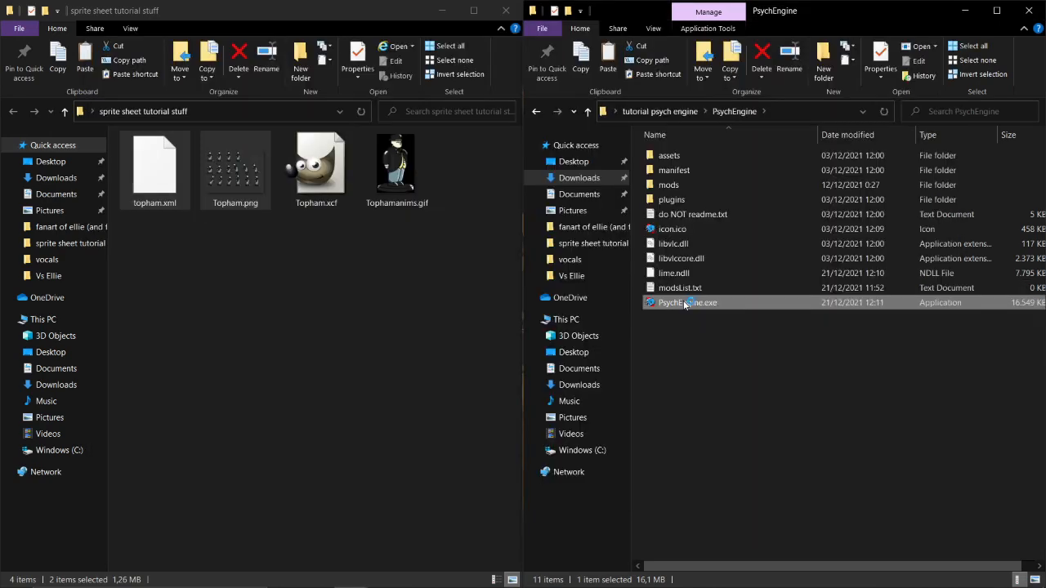
Step: Launch PsychEngine.exe, skip the intro and open the list of editors from the main menu
double_click(684, 303)
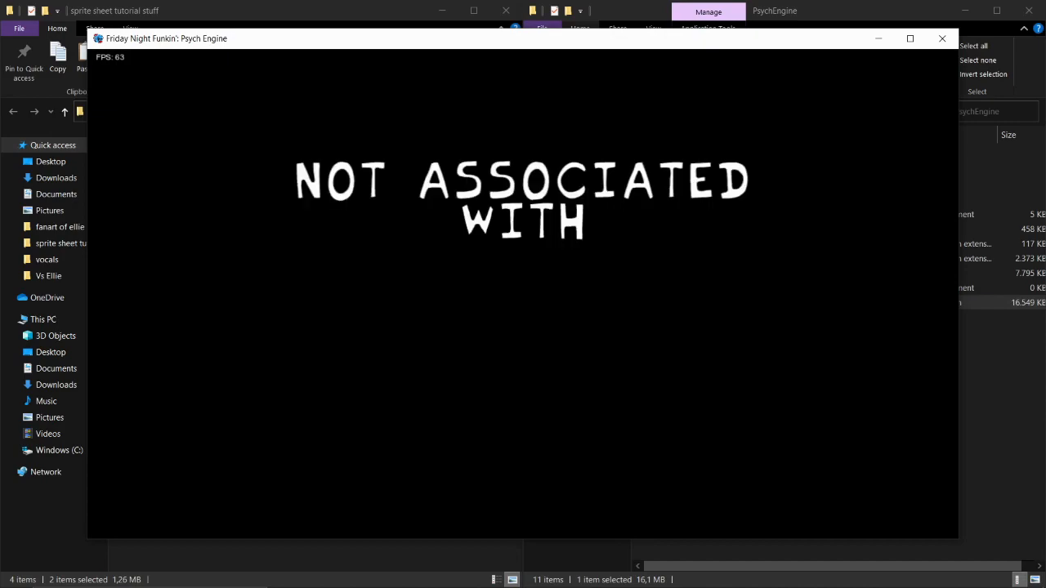
key("Return")
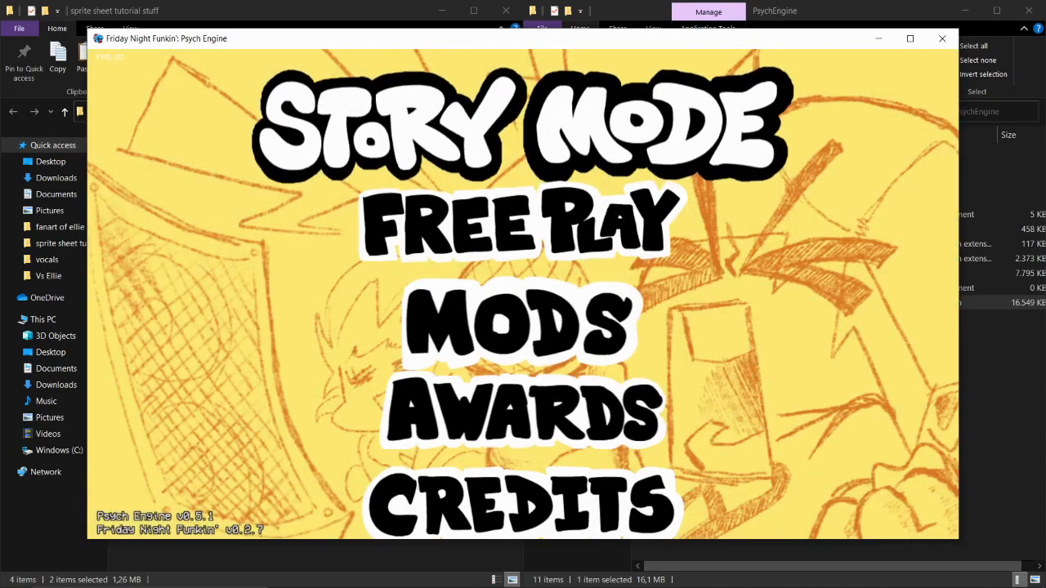
key("minus")
key("minus")
key("minus")
key("7")
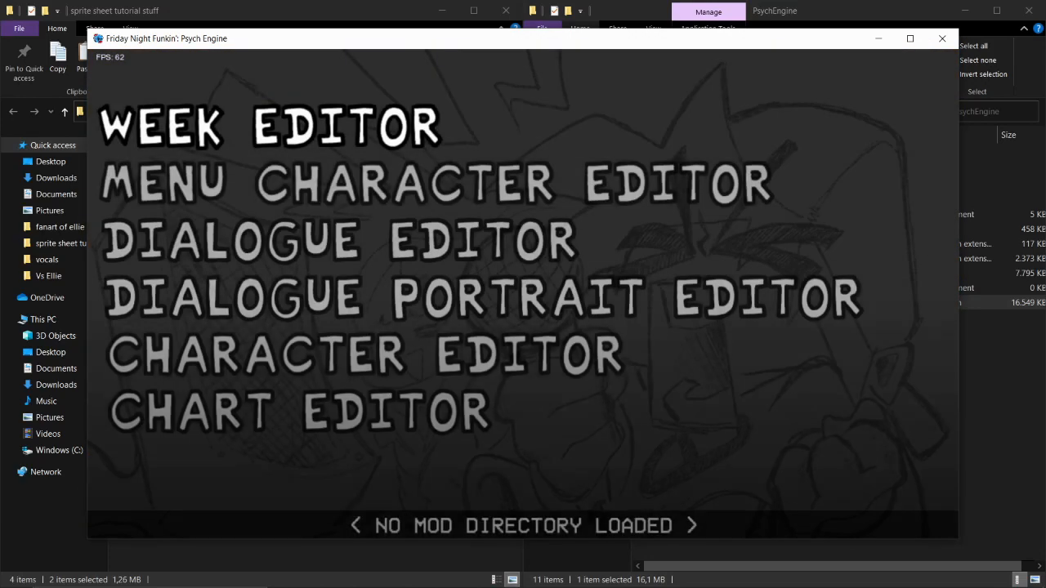
Step: Open the Character Editor from the list of editors
key("Up")
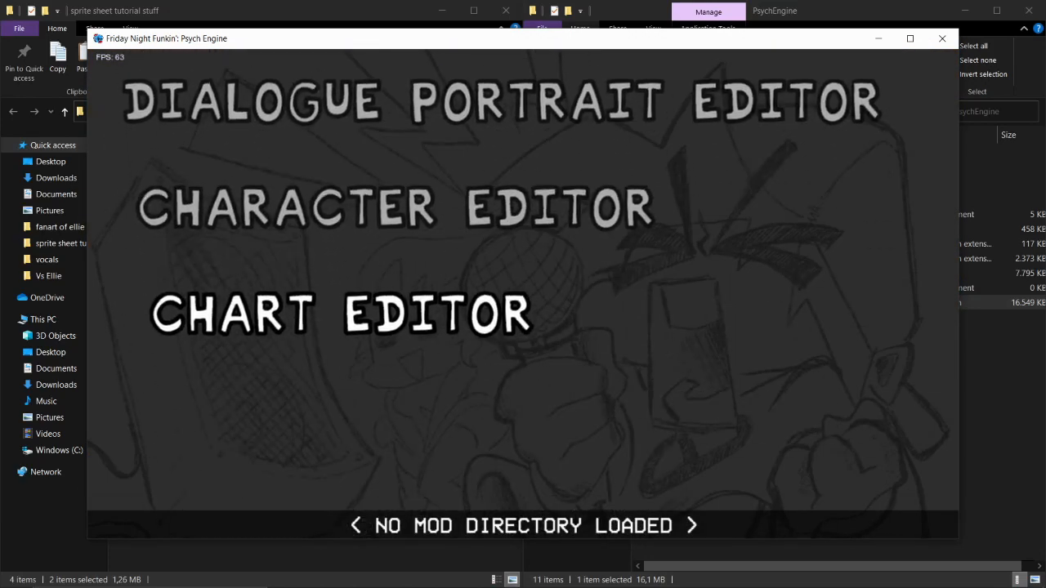
key("Down")
key("Up")
key("Up")
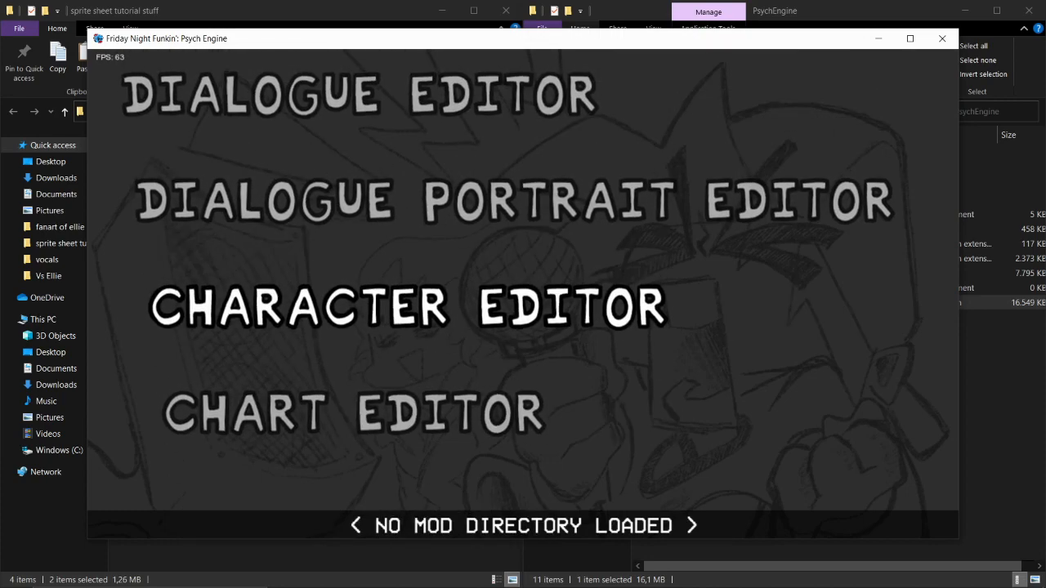
key("Return")
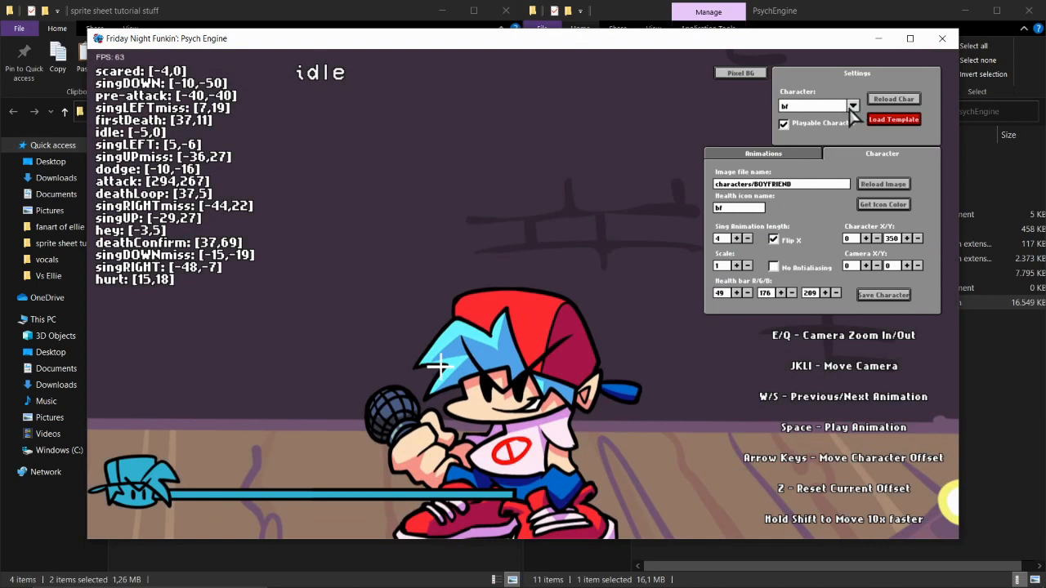
Step: Load the dad character, set its image file name to characters/Topham and reload the image
left_click(850, 111)
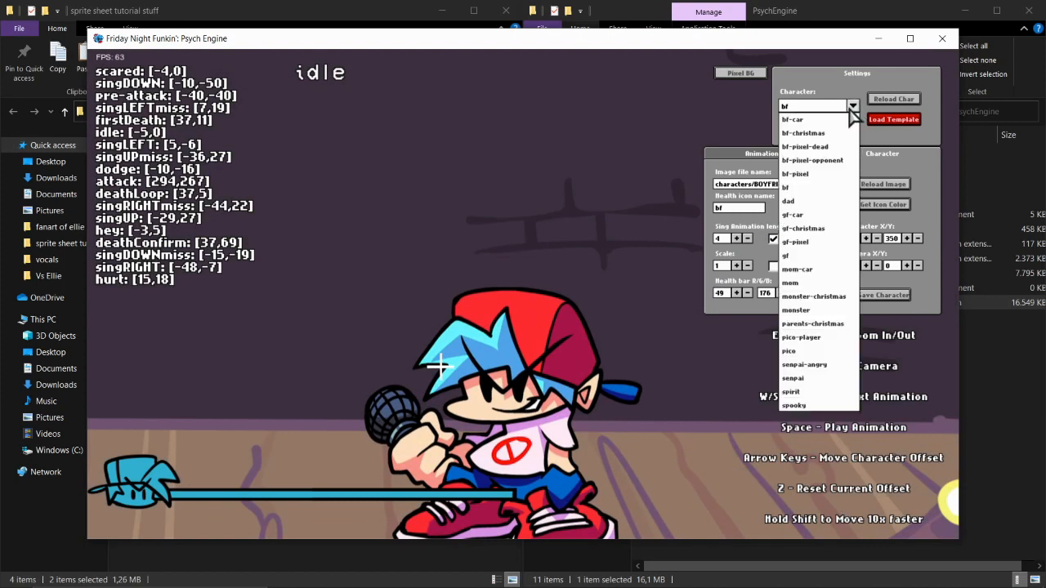
left_click(817, 210)
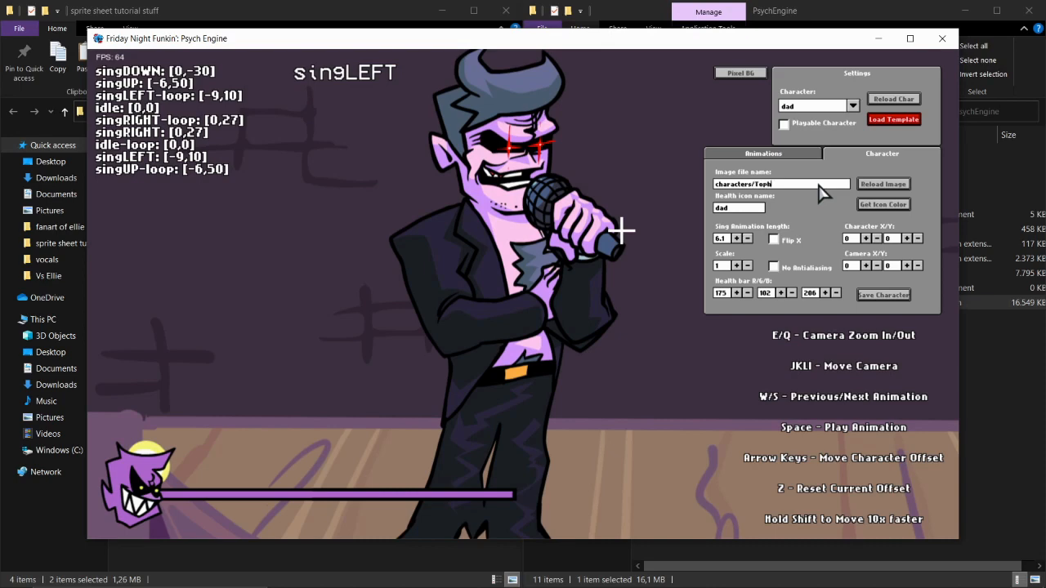
left_click(878, 186)
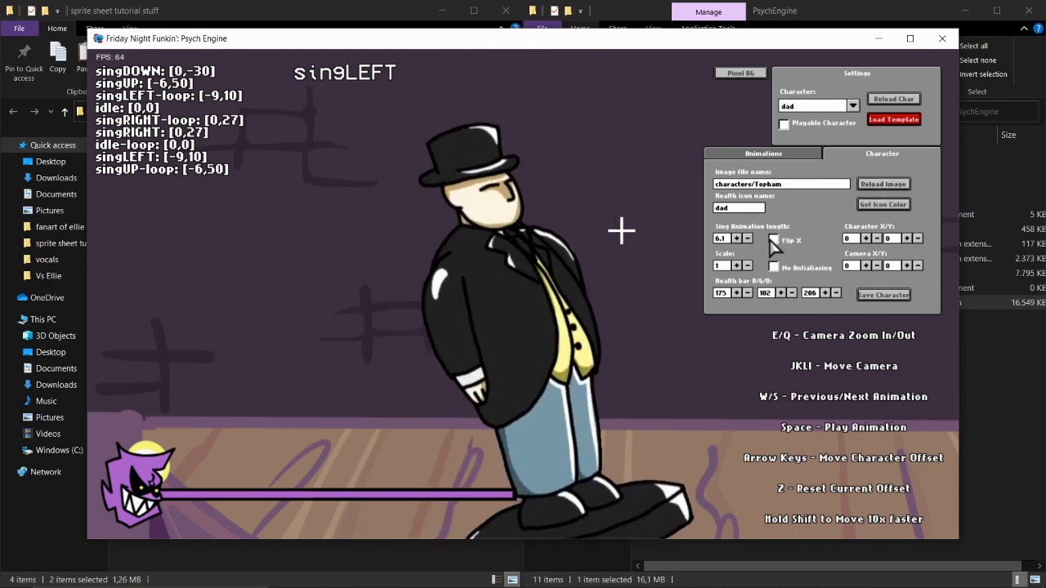
Step: Preview the Topham sprite's animations from singLEFT forward to idle and back again
key("s")
key("s")
key("s")
key("s")
key("s")
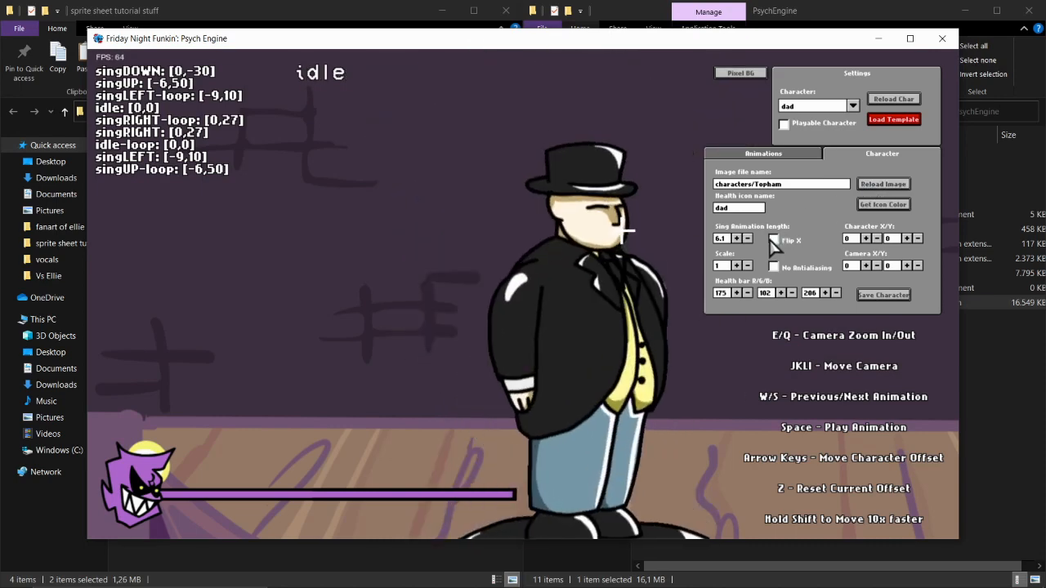
key("w")
key("w")
key("w")
key("w")
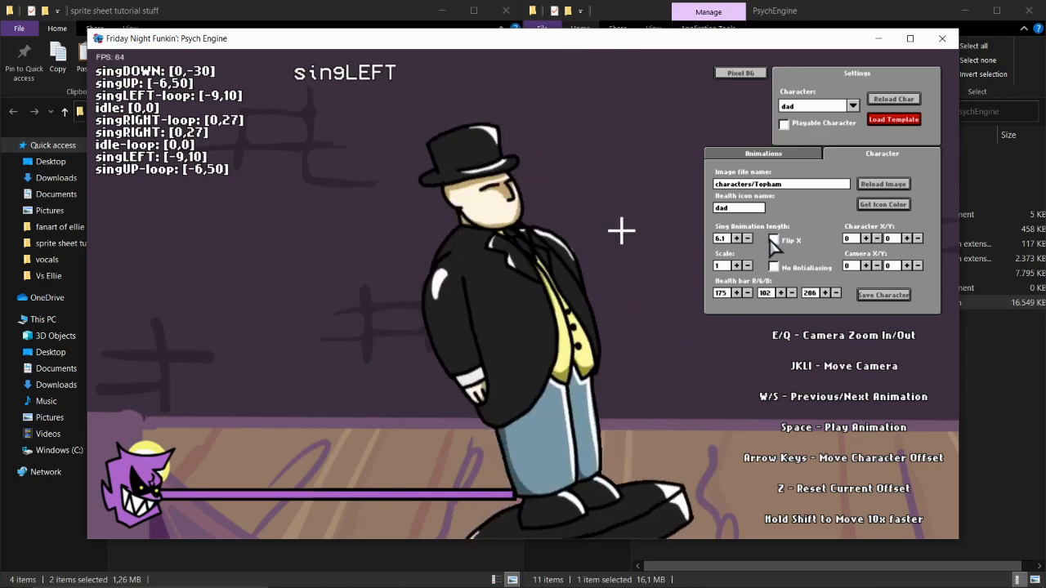
Step: Alternate between the singDOWN and singLEFT animations to compare Topham's poses and alignment
key("s")
key("w")
key("s")
key("w")
key("s")
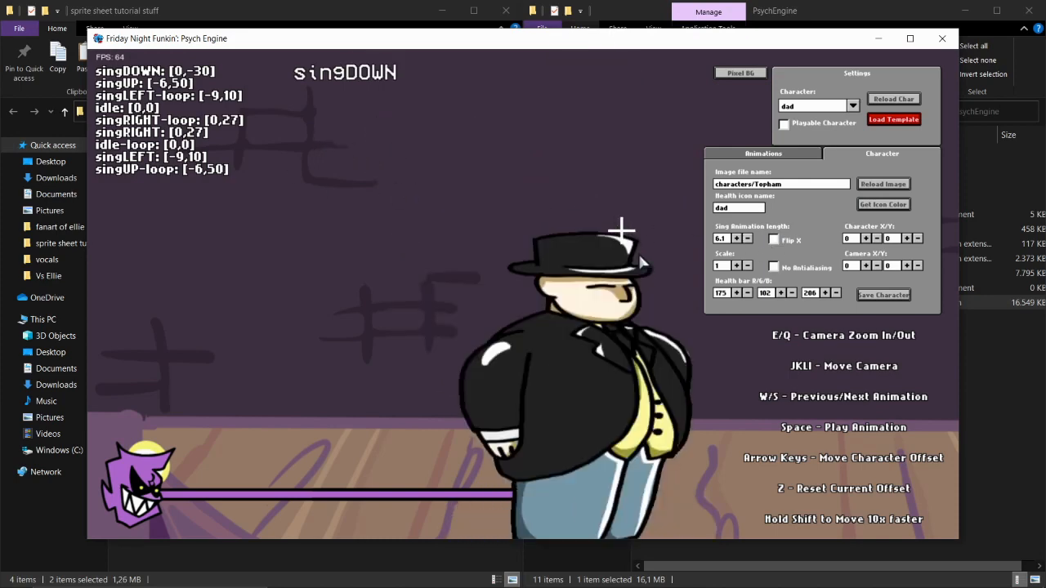
key("w")
key("s")
key("w")
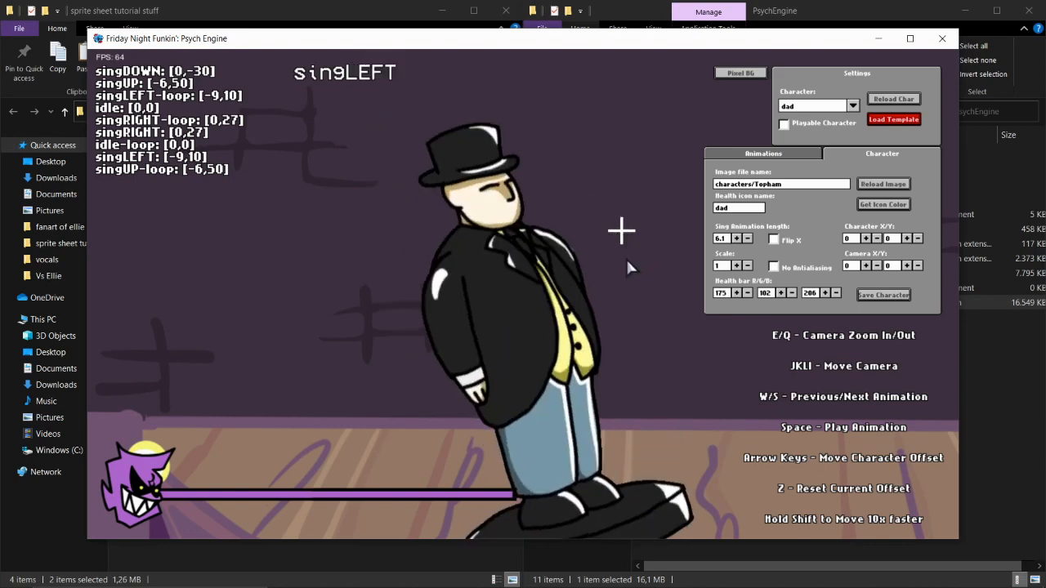
key("s")
key("w")
Step: Examine the whole Topham figure while stepping through its animations as far as singRIGHT
key("l")
key("k")
key("j")
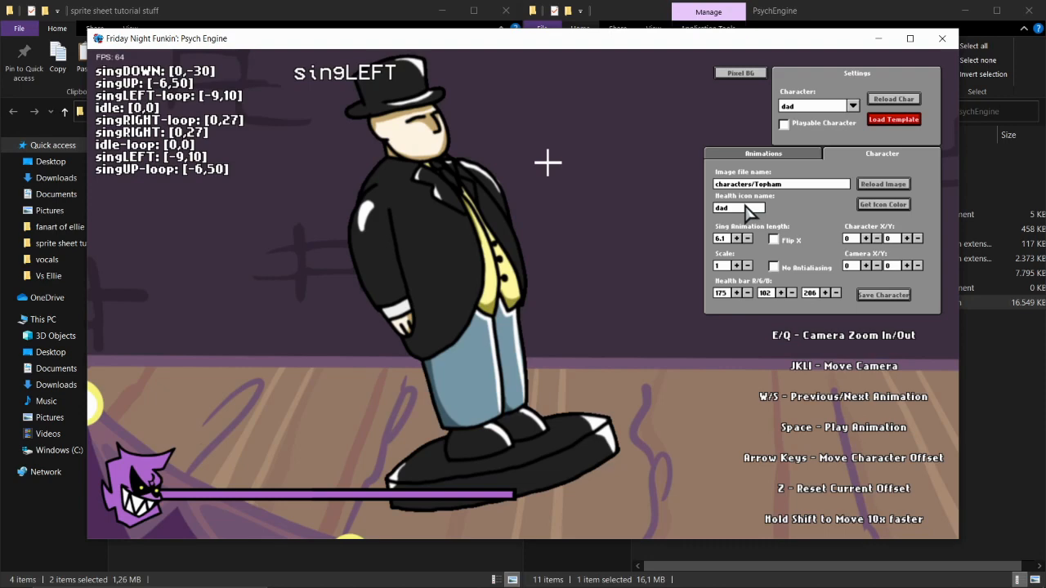
key("s")
key("s")
key("s")
key("s")
key("s")
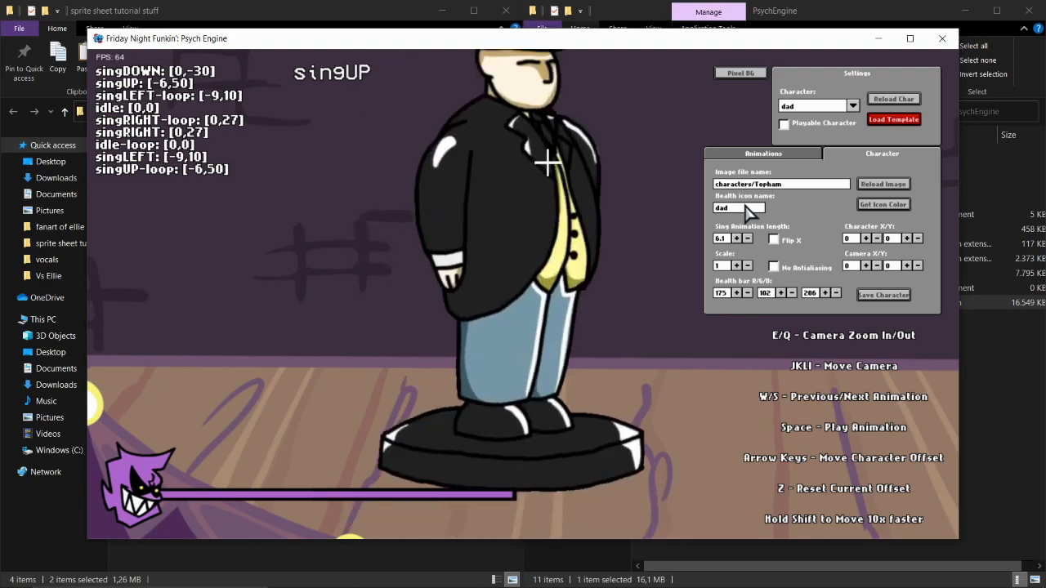
key("s")
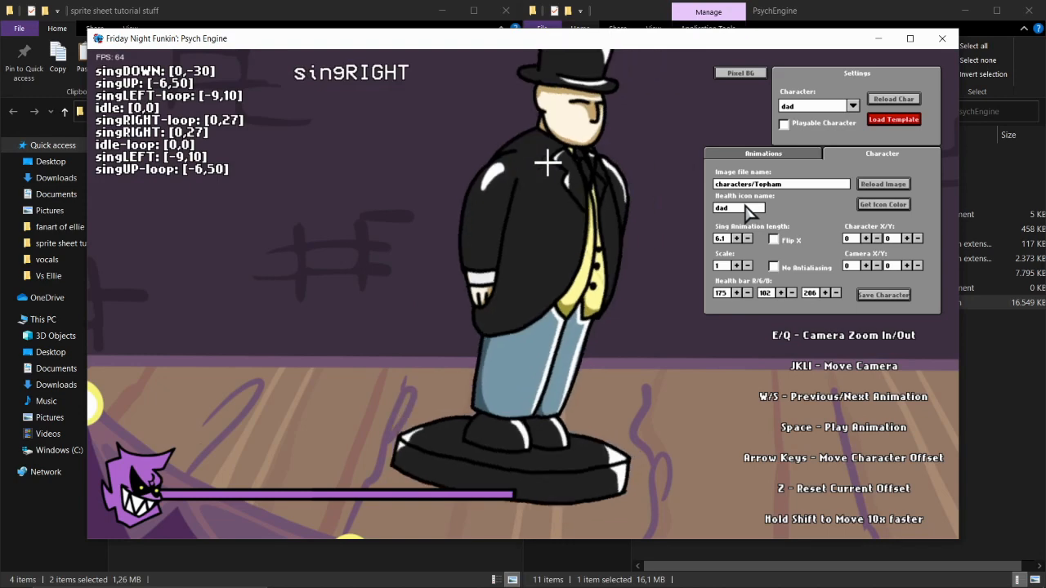
Step: Compare Topham's base position across the singRIGHT, idle and singUP animations
key("w")
key("s")
key("w")
key("w")
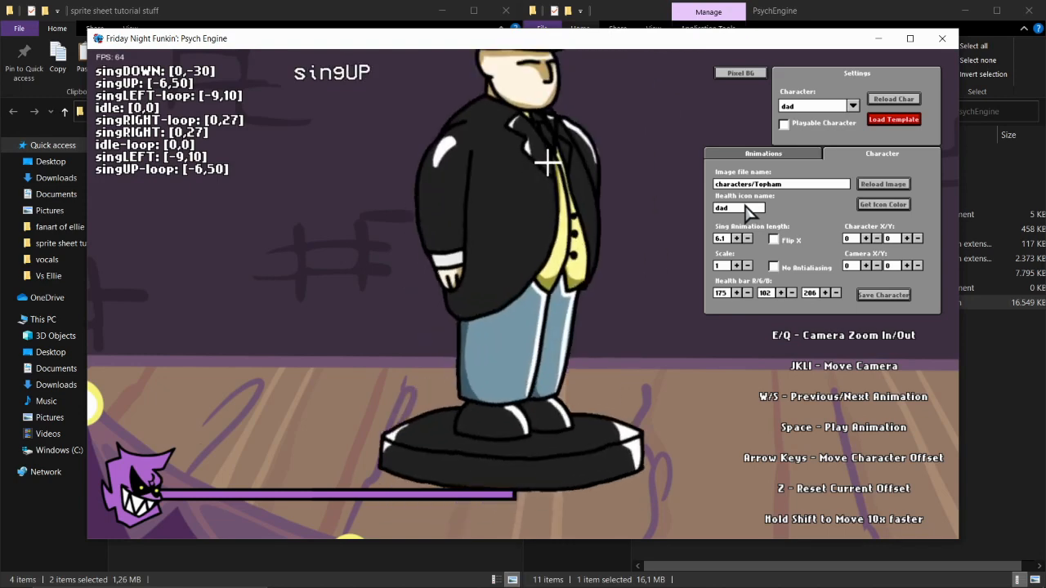
key("s")
key("s")
key("w")
key("w")
key("s")
key("s")
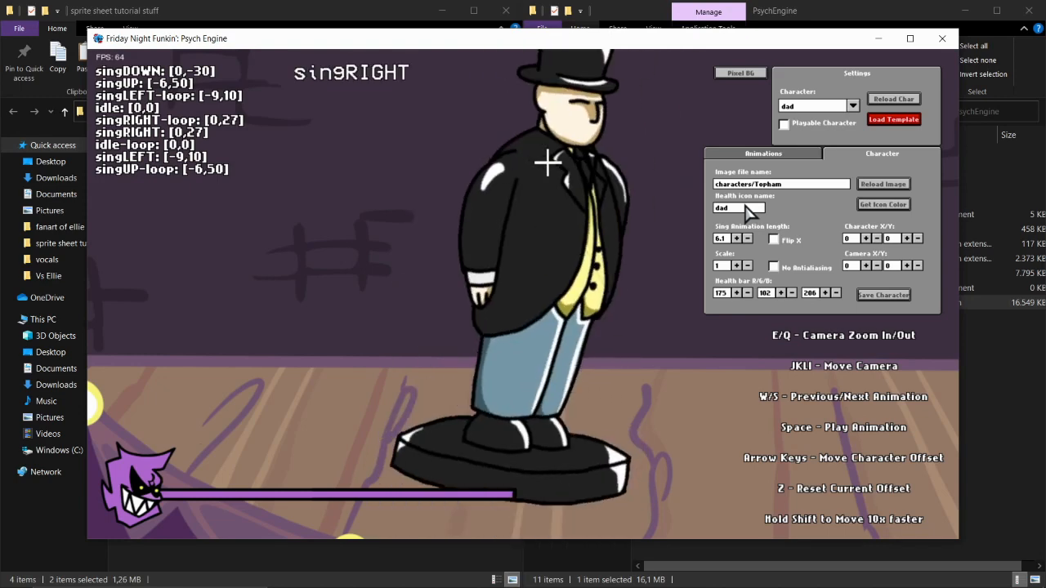
key("w")
key("w")
Step: Shift the singRIGHT animation's offset to [-7,36] to align it with the neighbouring poses
key("s")
key("s")
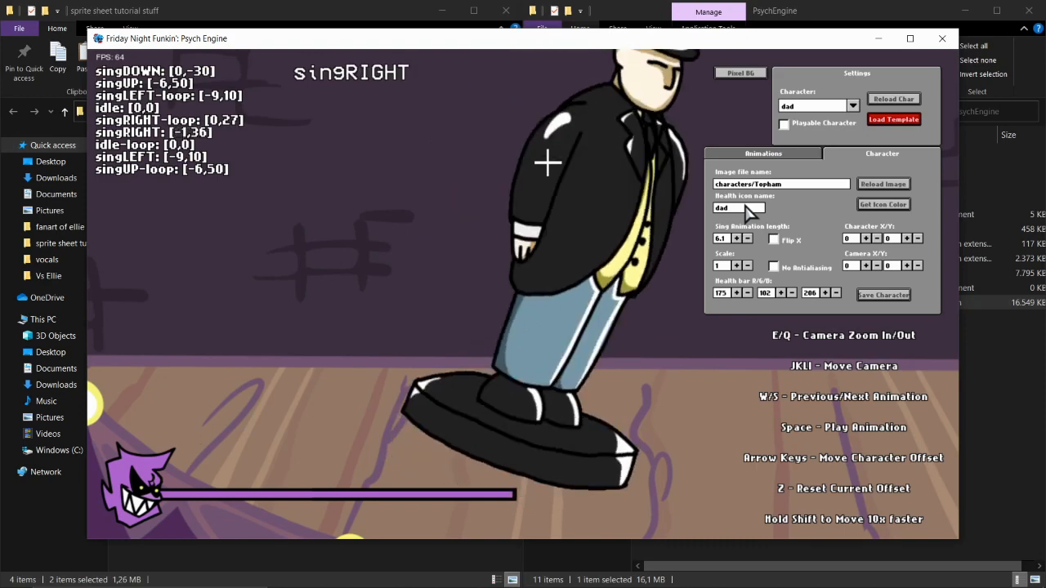
key("Left")
key("Left")
key("Left")
key("Left")
key("Left")
key("Left")
Step: Raise the idle animation's offset to [0,40], checking its alignment against the singRIGHT and singUP poses
key("w")
key("w")
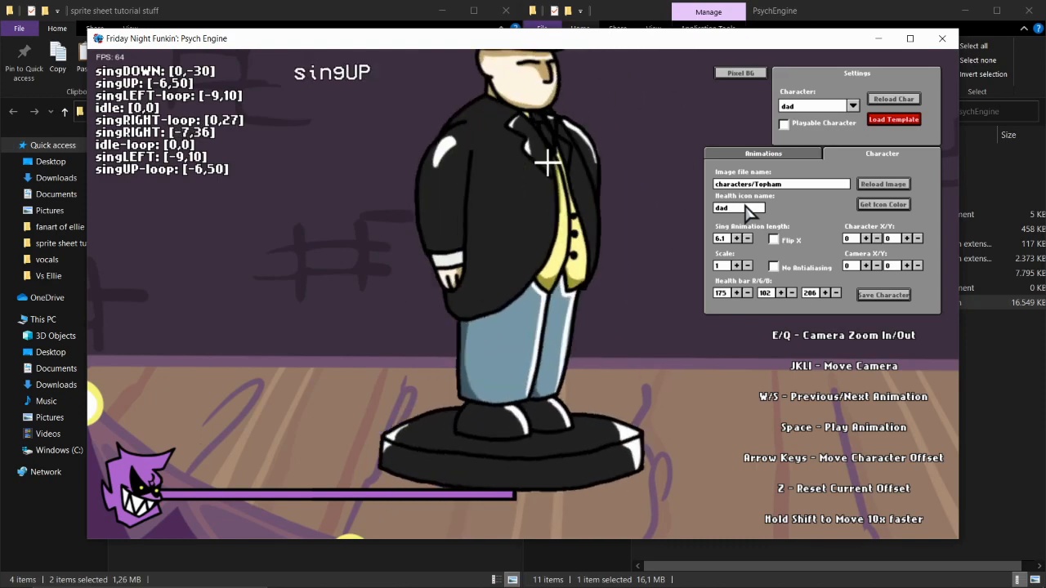
key("s")
key("Up")
key("Up")
key("Up")
key("Up")
key("Up")
key("Up")
key("Up")
key("Up")
key("Up")
key("Up")
key("Up")
key("Up")
key("Up")
key("Up")
key("Up")
key("Up")
key("Up")
key("Up")
key("Up")
key("Up")
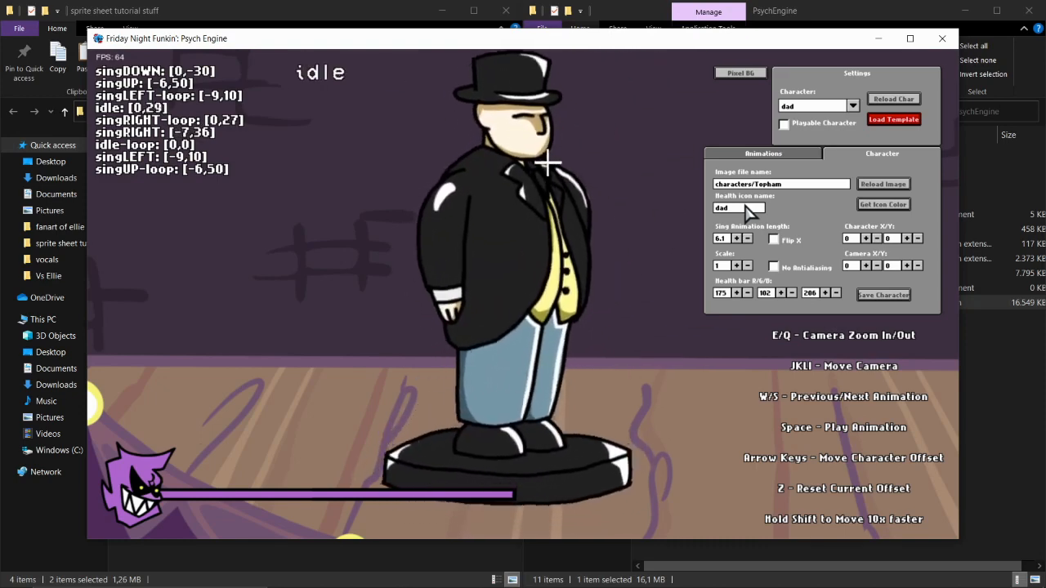
key("s")
key("w")
key("s")
key("w")
key("w")
key("s")
key("s")
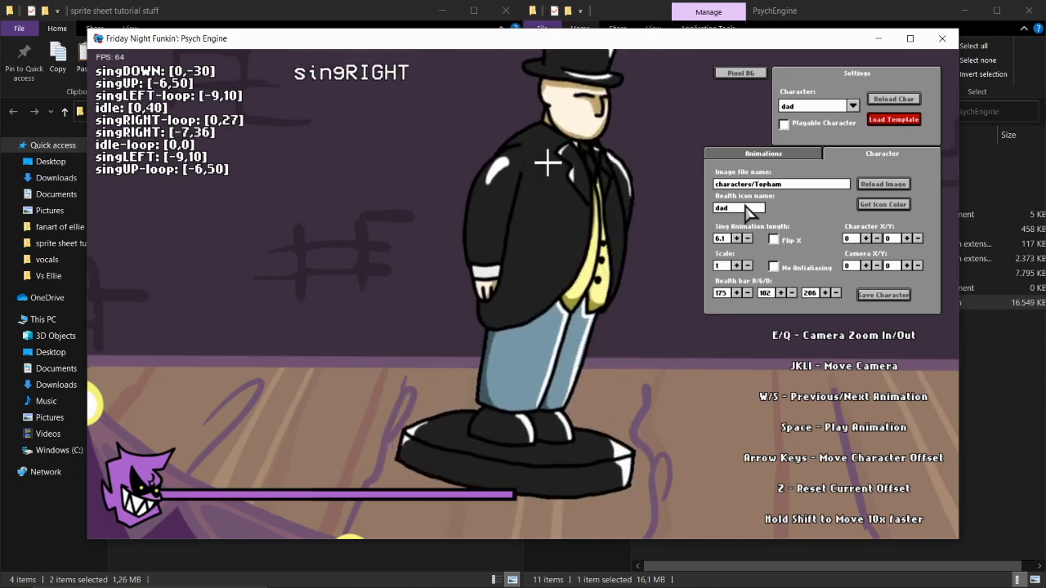
Step: Lower the singUP animation's offset to [-6,40]
key("w")
key("w")
key("Down")
key("Down")
key("Down")
key("Down")
key("Down")
key("Down")
key("Down")
key("Down")
key("Down")
key("Down")
Step: Check the adjusted singUP pose's alignment by switching between it, idle and singRIGHT
key("s")
key("s")
key("w")
key("w")
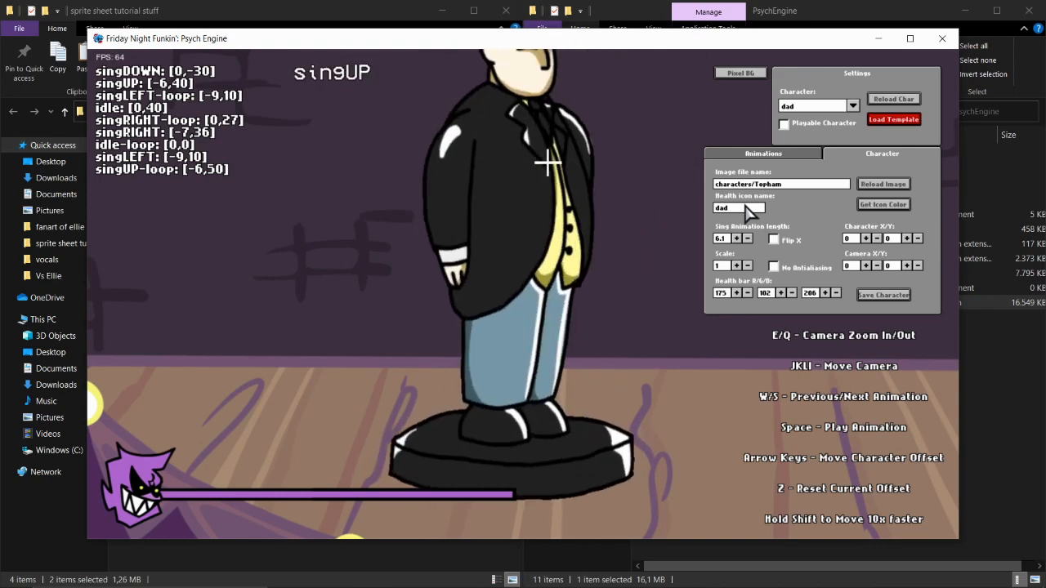
key("s")
key("s")
key("w")
key("s")
key("w")
key("w")
key("s")
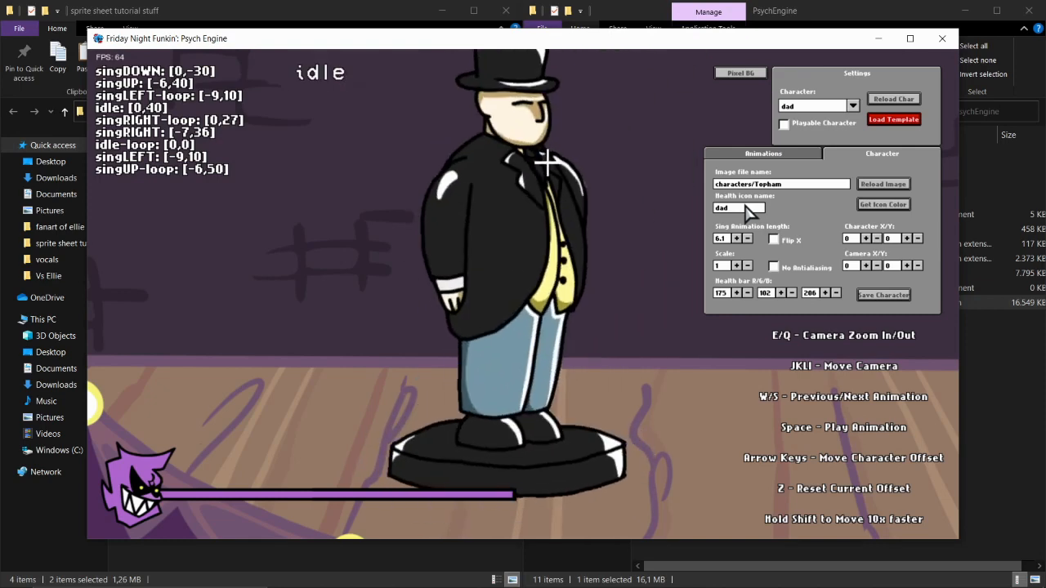
Step: Raise the singDOWN animation's offset to [0,40]
key("w")
key("w")
key("Up")
key("Up")
key("Up")
key("Up")
key("Up")
key("Up")
key("Up")
key("Up")
key("Up")
key("Up")
key("Up")
key("Up")
key("Up")
key("Up")
key("Up")
key("Up")
key("Up")
key("Up")
key("Up")
key("Up")
key("Up")
key("Up")
key("Up")
key("Up")
key("Up")
key("Up")
key("Up")
key("Up")
key("Up")
key("Up")
key("Up")
key("Up")
key("Up")
key("Up")
key("Up")
key("Up")
key("Up")
key("Up")
key("Up")
key("Up")
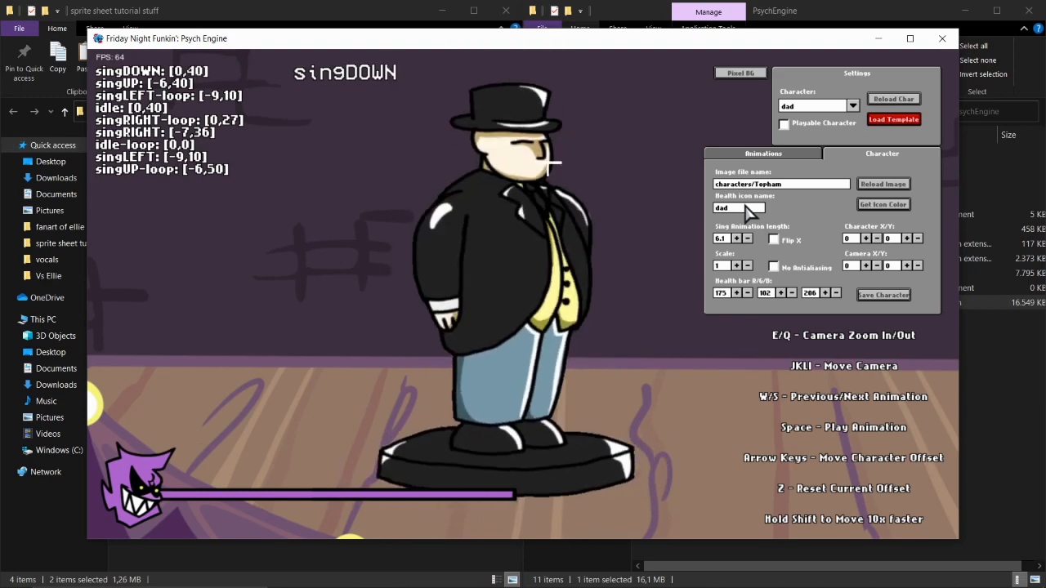
Step: Raise the singLEFT animation's offset to [-9,44]
key("w")
key("w")
key("Up")
key("Up")
key("Up")
key("Up")
key("Up")
key("Up")
key("Up")
key("Up")
key("Up")
key("Up")
key("Up")
key("Up")
key("Up")
key("Up")
key("Up")
key("Up")
key("Up")
key("Up")
key("Up")
key("Up")
key("Up")
key("Up")
key("Up")
key("Up")
key("Up")
key("Up")
key("Up")
key("Up")
key("Up")
key("Up")
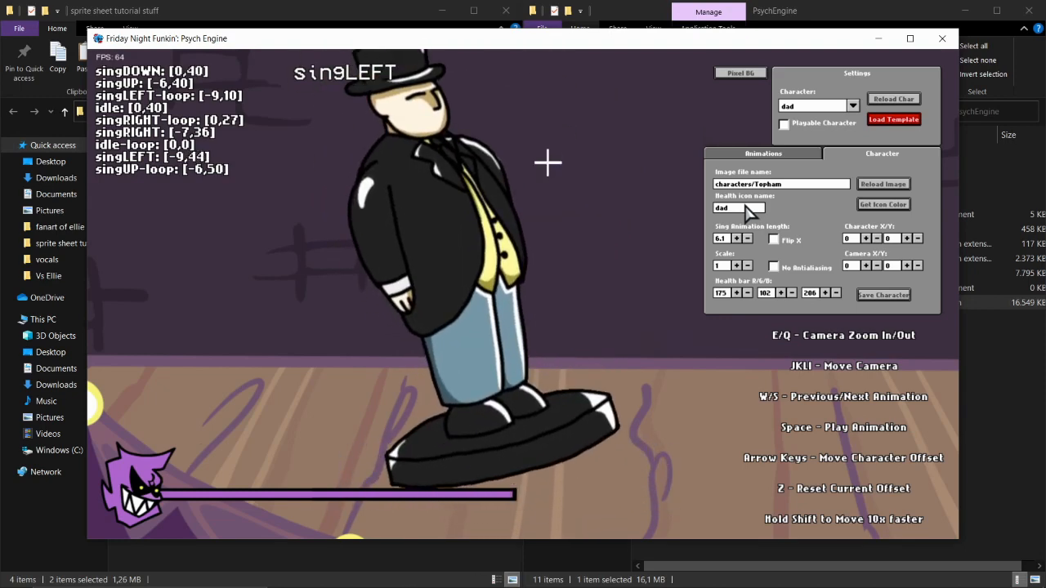
Step: Raise the idle-loop animation's offset to [0,40] and return to the idle animation
key("w")
key("w")
key("Up")
key("Up")
key("Up")
key("Up")
key("Up")
key("Up")
key("Up")
key("Up")
key("Up")
key("Up")
key("Up")
key("Up")
key("Up")
key("Up")
key("Up")
key("Up")
key("Up")
key("Up")
key("Up")
key("Up")
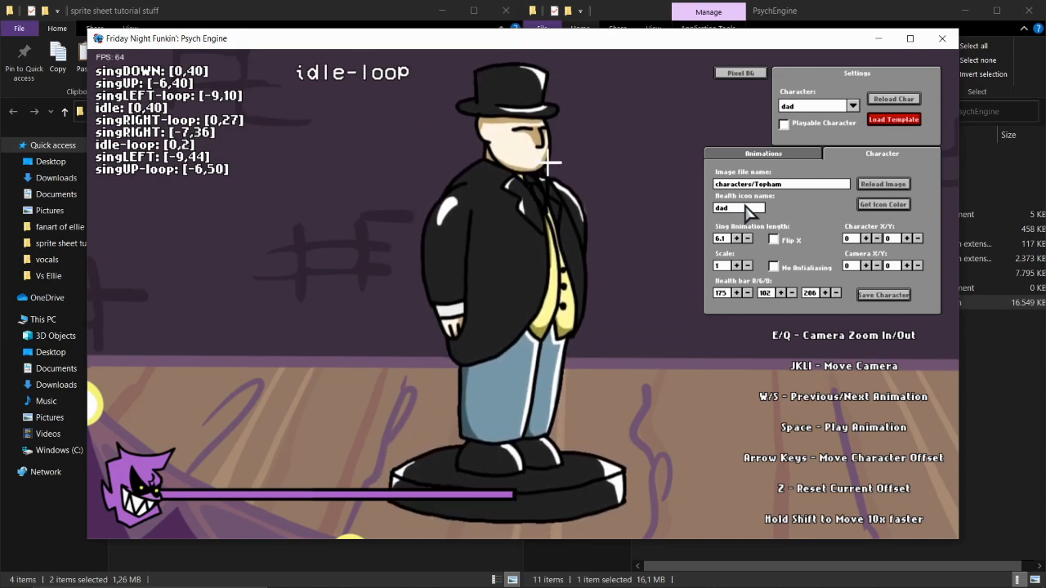
key("w")
key("w")
key("w")
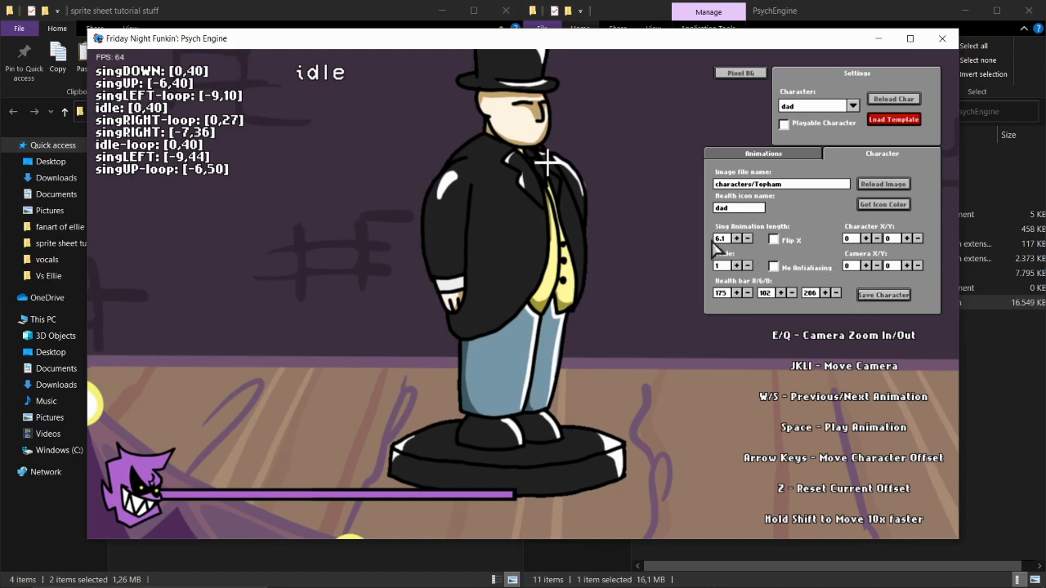
Step: Start saving the character and browse to Desktop > tutorial psych engine > PsychEngine > mods > characters as its destination
left_click(883, 295)
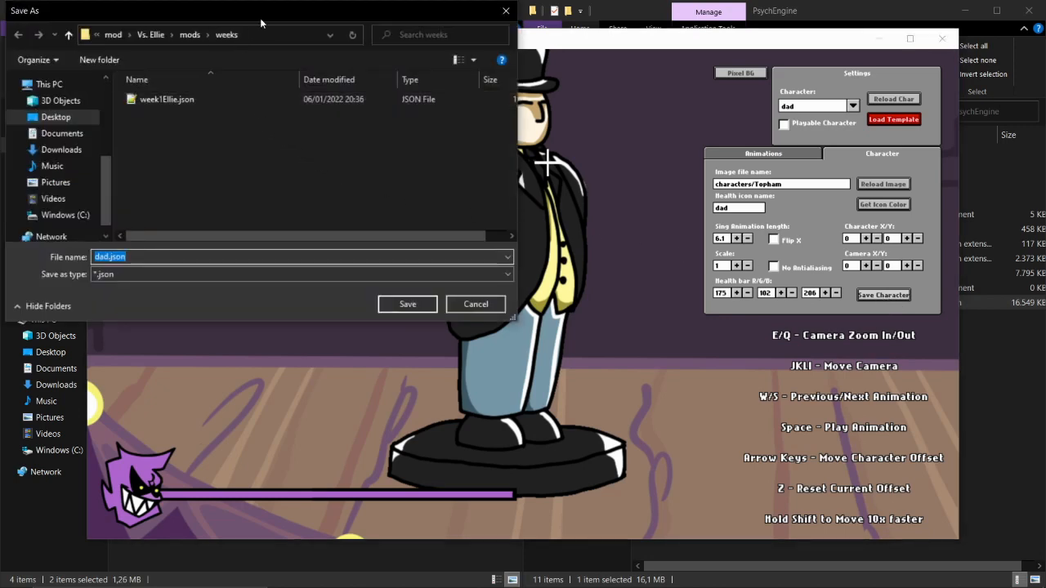
left_click_drag(266, 16, 315, 25)
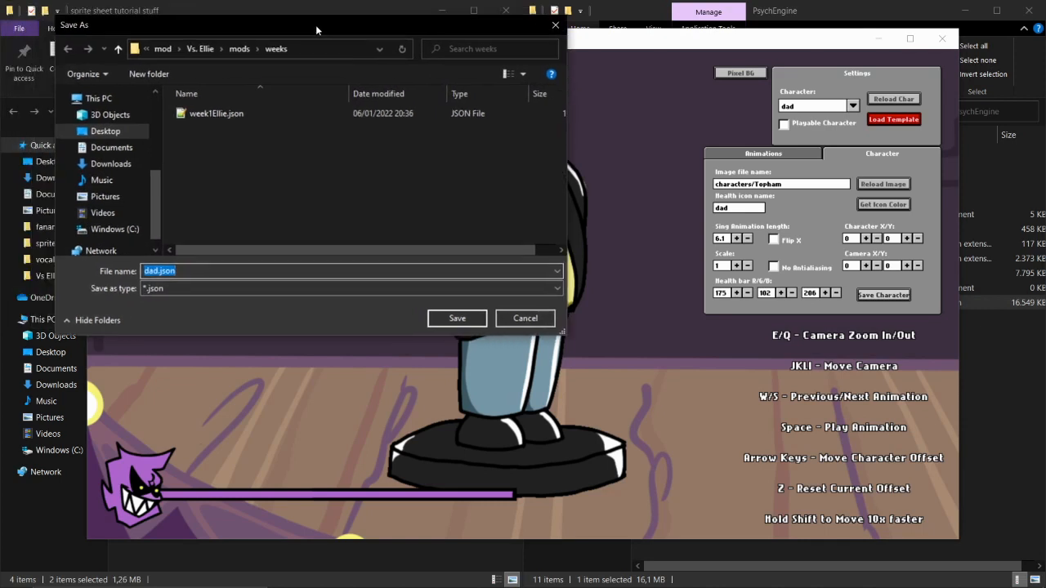
left_click(104, 130)
scroll(343, 200, "down", 2)
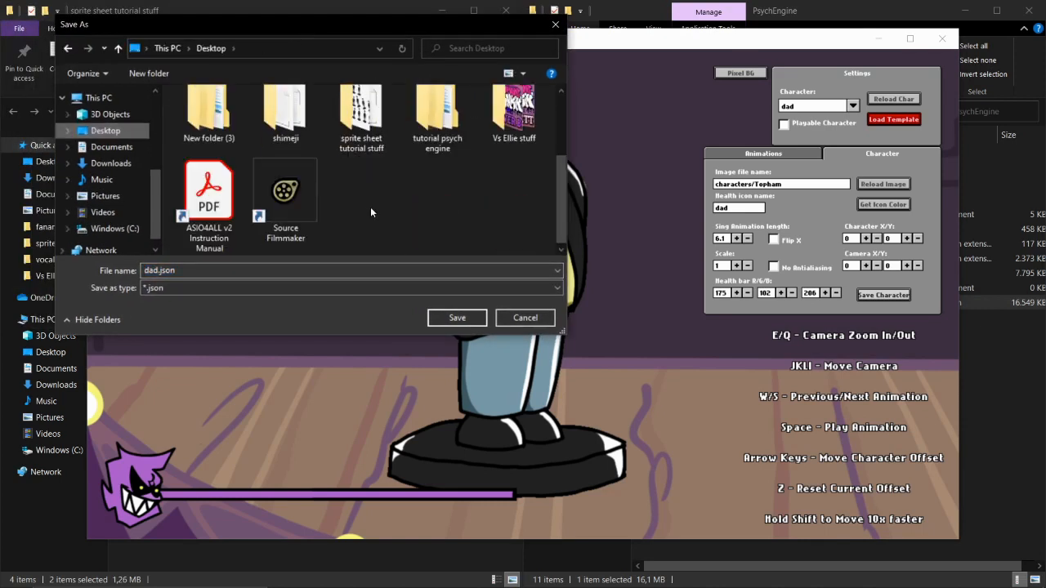
left_click(362, 131)
left_click(444, 143)
double_click(443, 143)
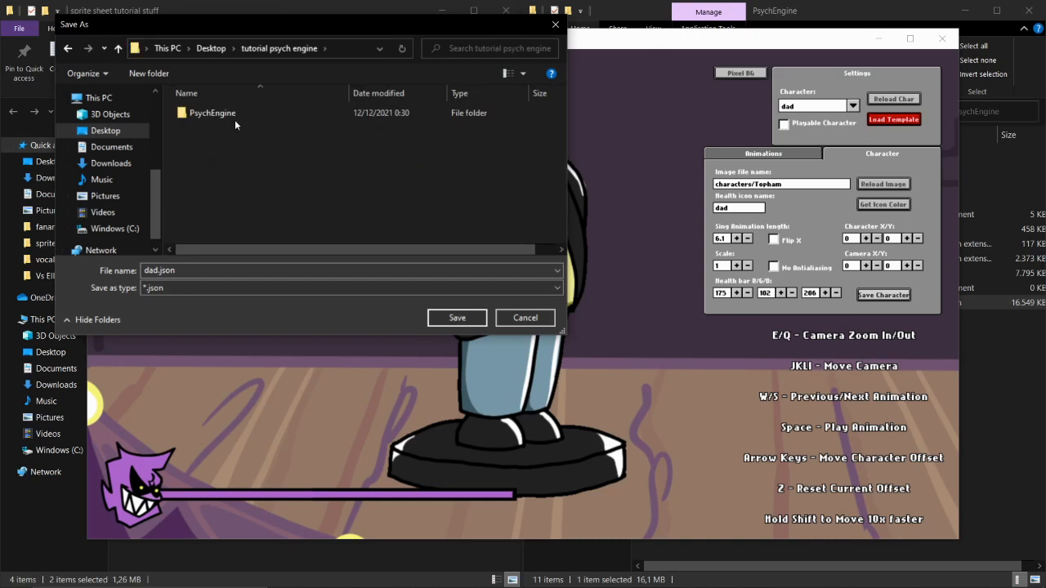
double_click(233, 115)
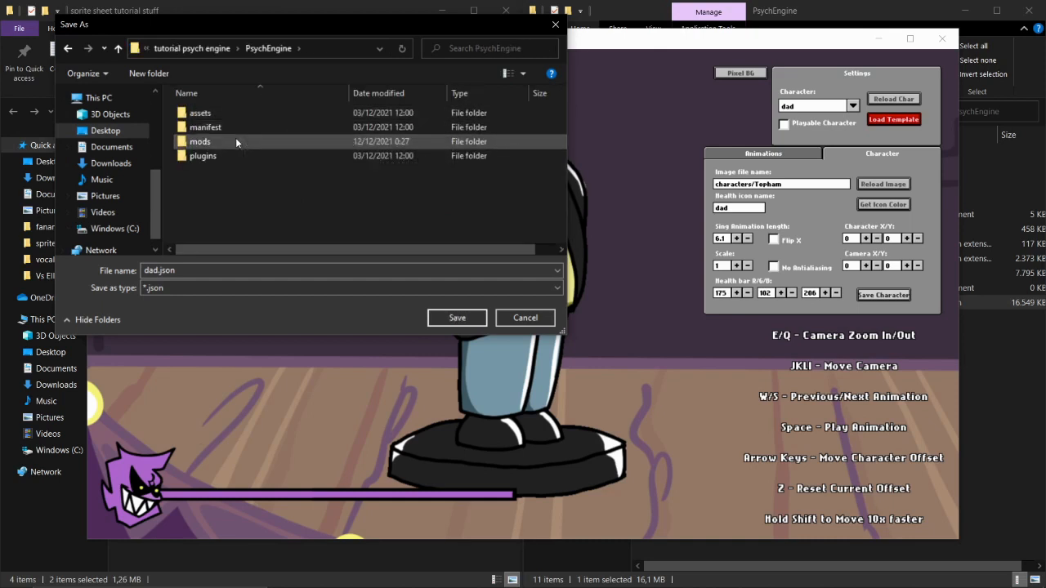
double_click(235, 139)
double_click(250, 115)
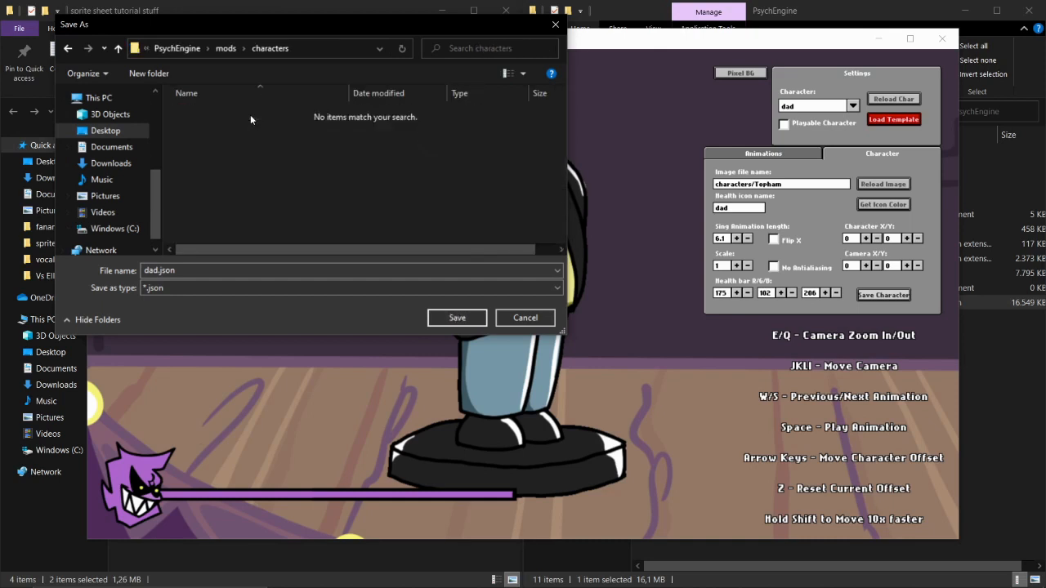
Step: Name the character file topham.json and save it
left_click(161, 270)
left_click(155, 270)
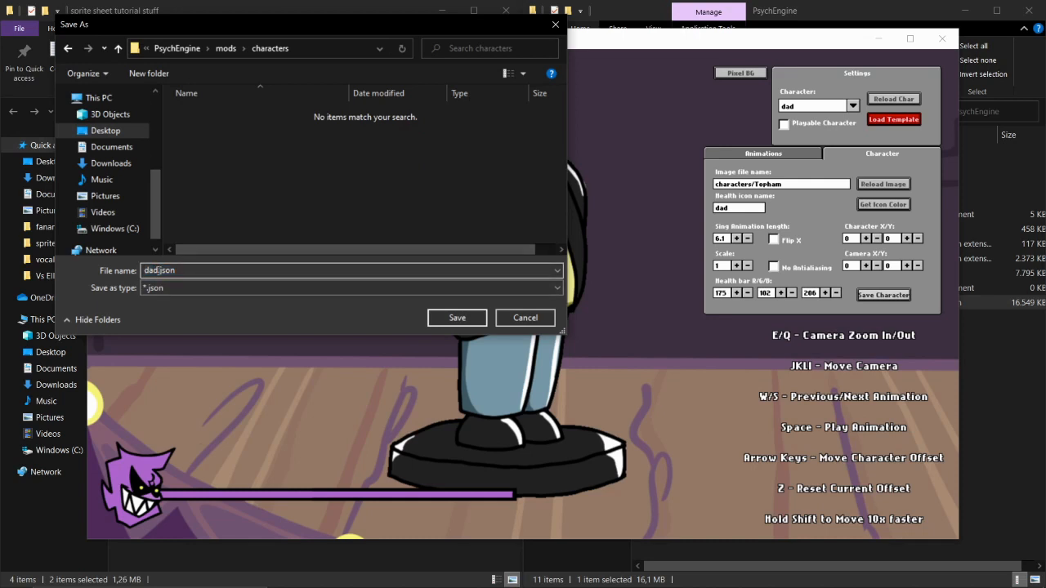
left_click_drag(158, 270, 128, 270)
type("topham")
left_click(445, 319)
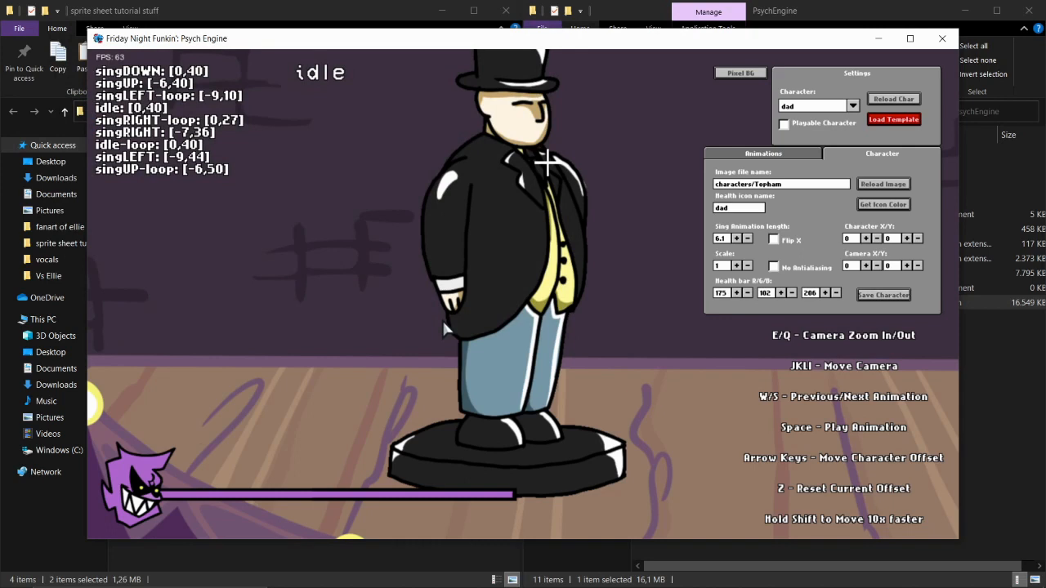
Step: Leave the Character Editor and start Dad Battle on Hard difficulty from Freeplay
key("Escape")
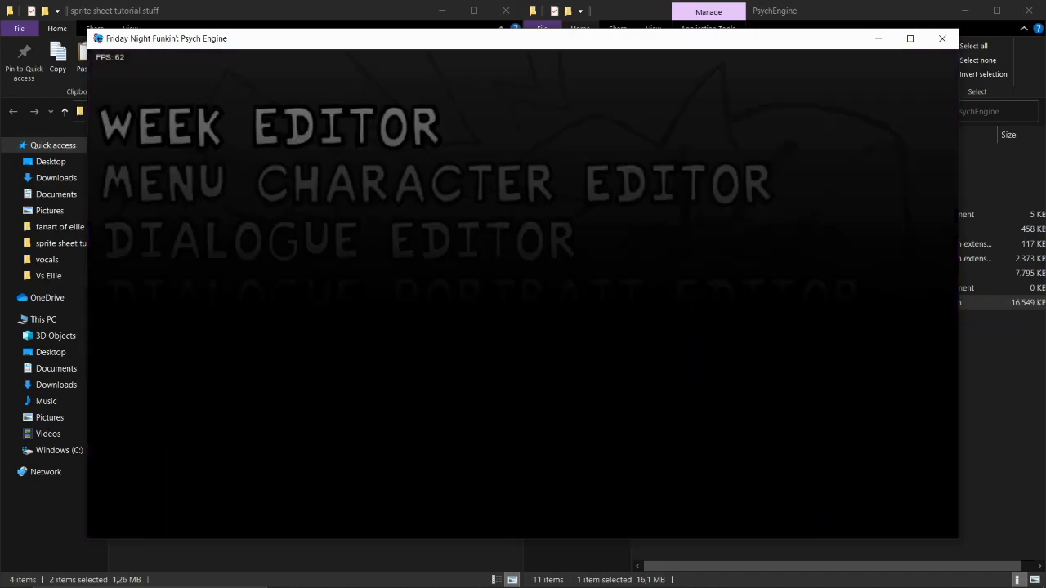
key("Escape")
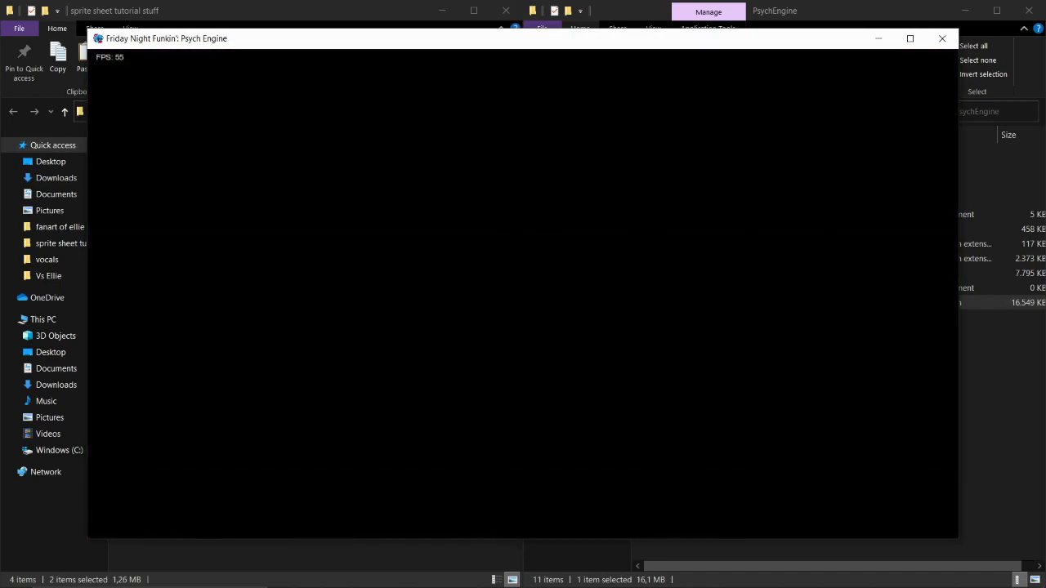
key("Down")
key("Return")
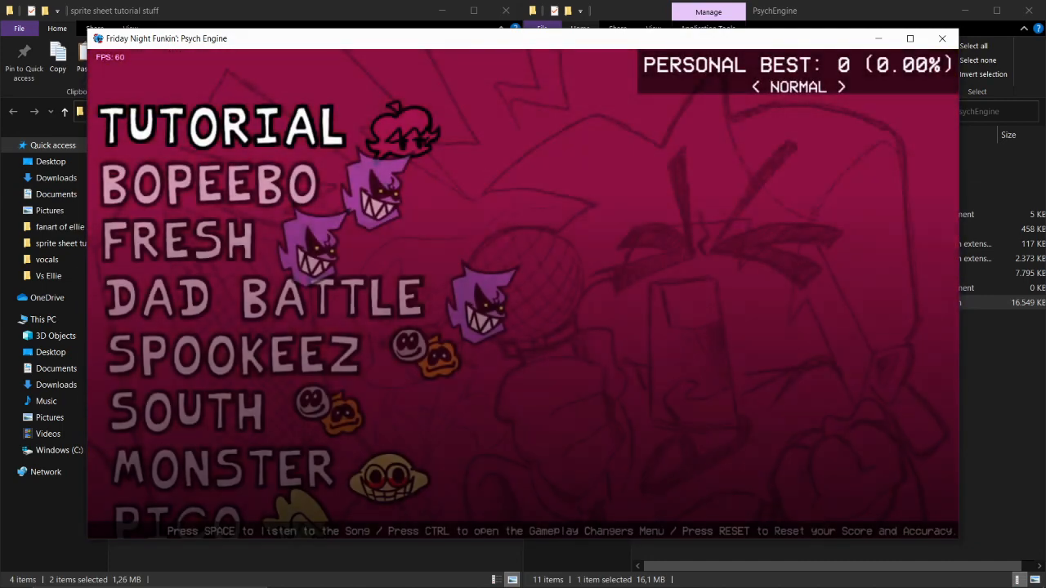
key("Down")
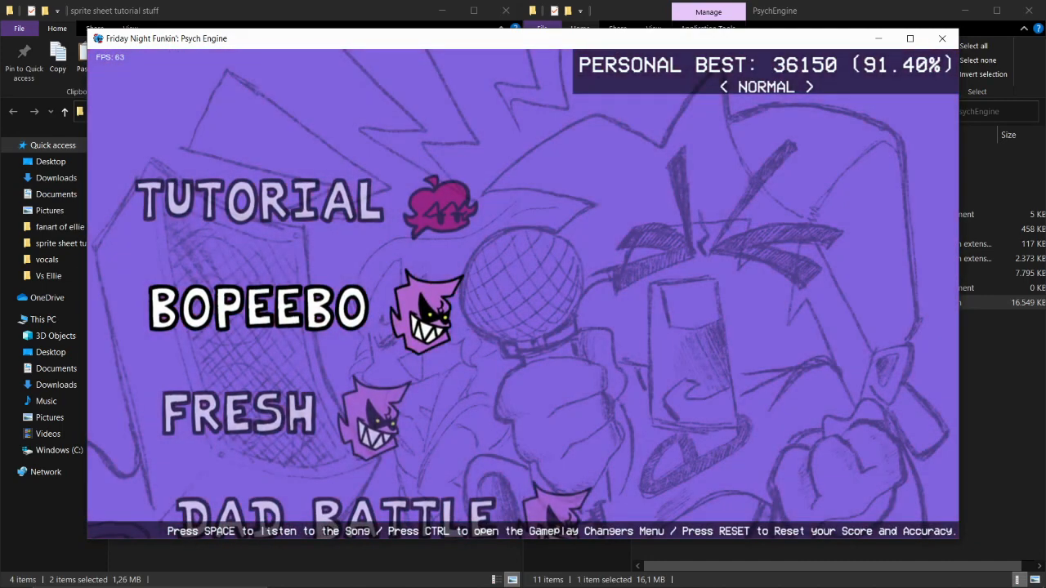
key("Down")
key("Down")
key("Right")
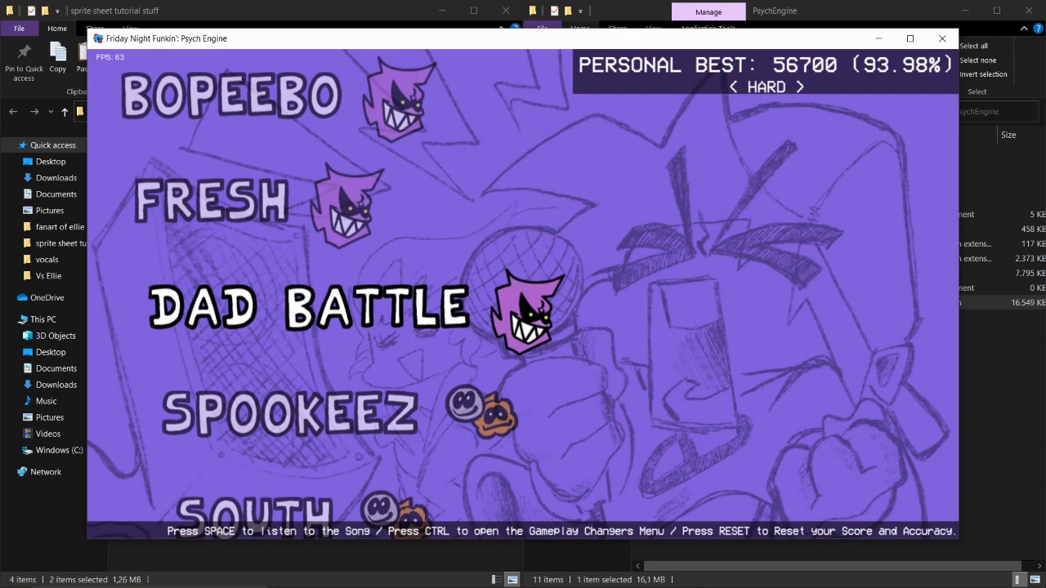
key("Return")
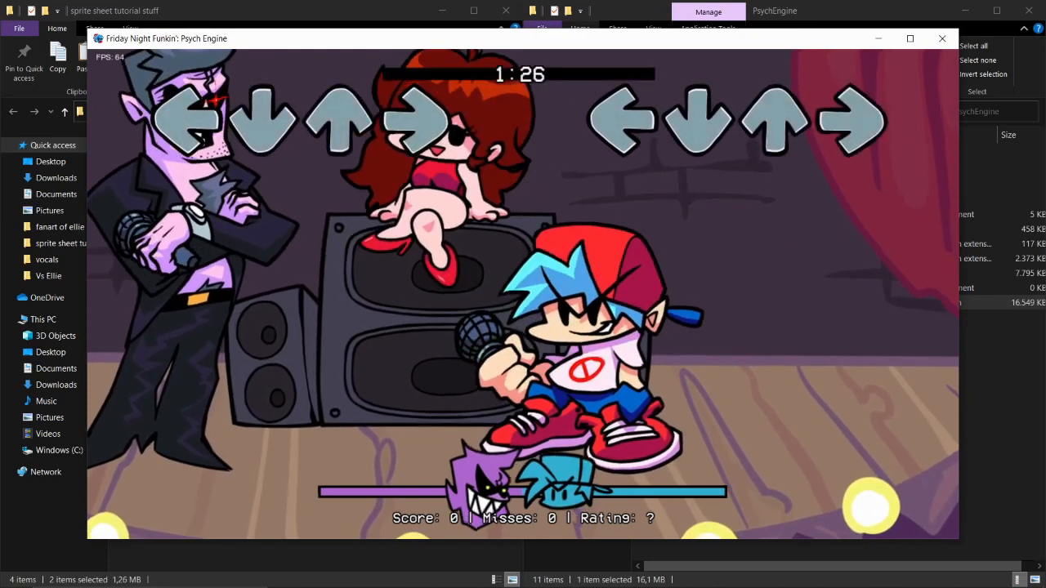
Step: Set the song's opponent to topham in the Chart Editor and play the chart
key("8")
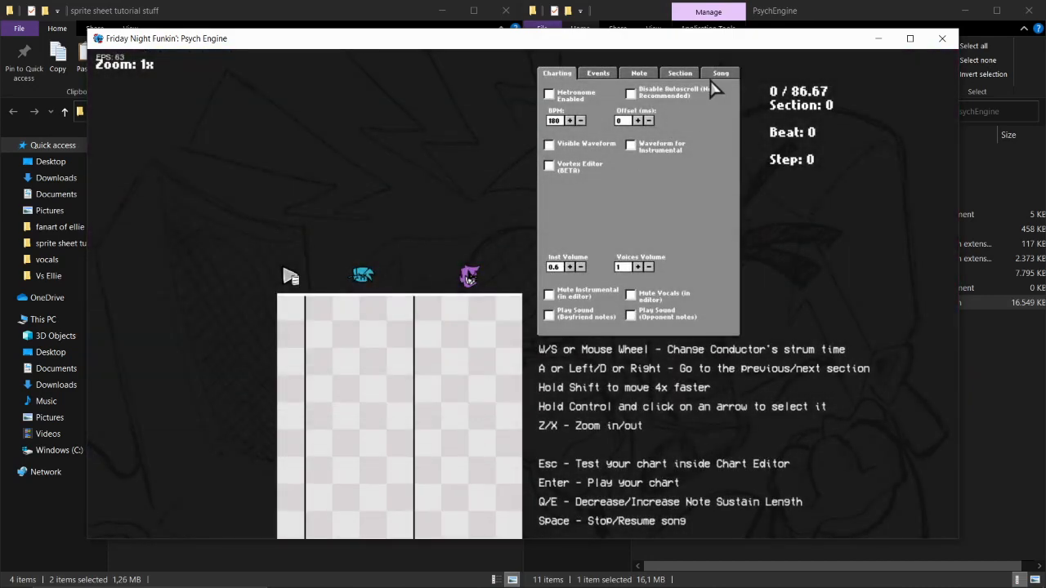
left_click(717, 73)
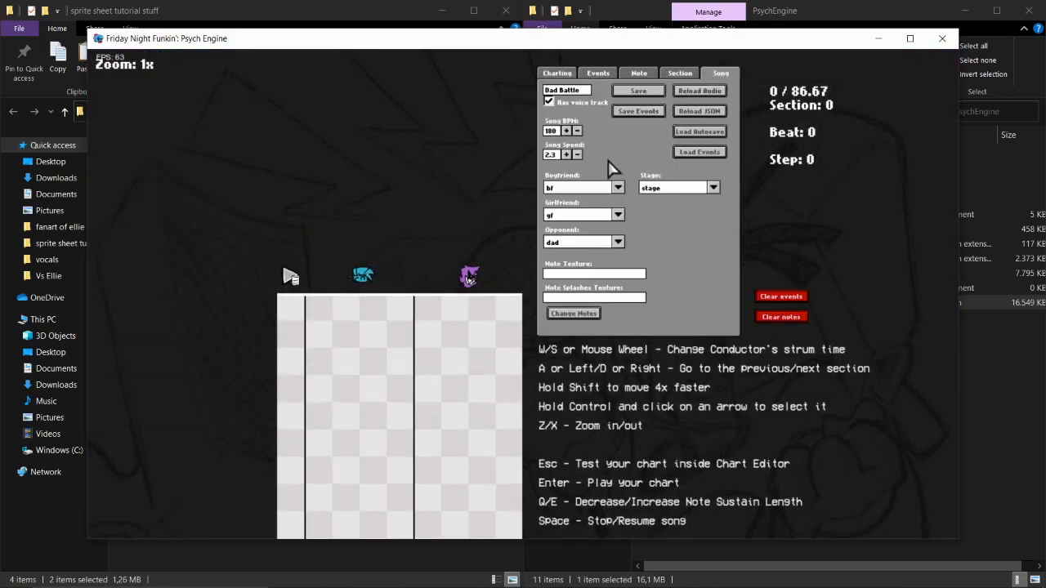
left_click(617, 242)
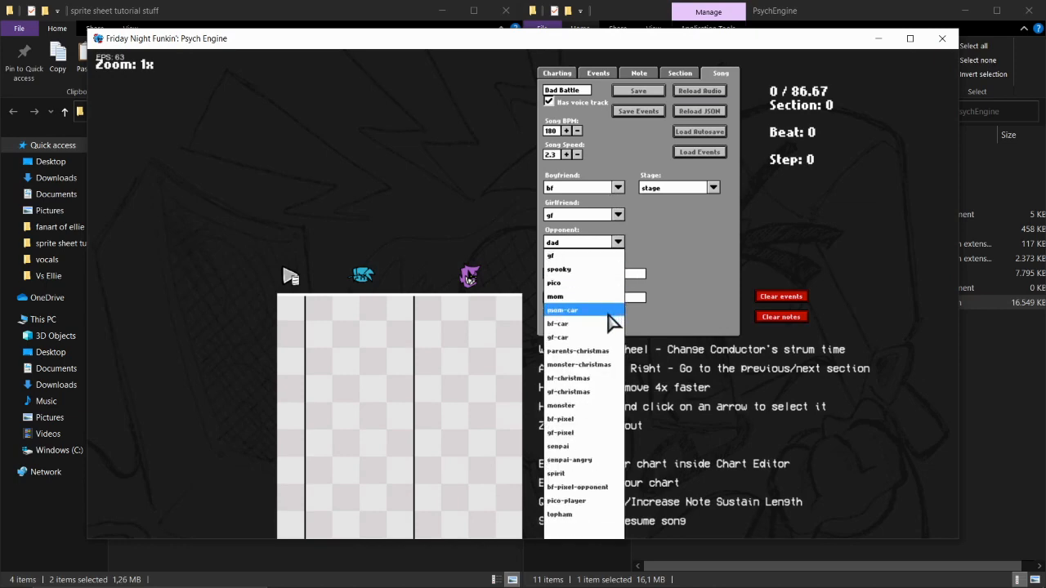
left_click(609, 521)
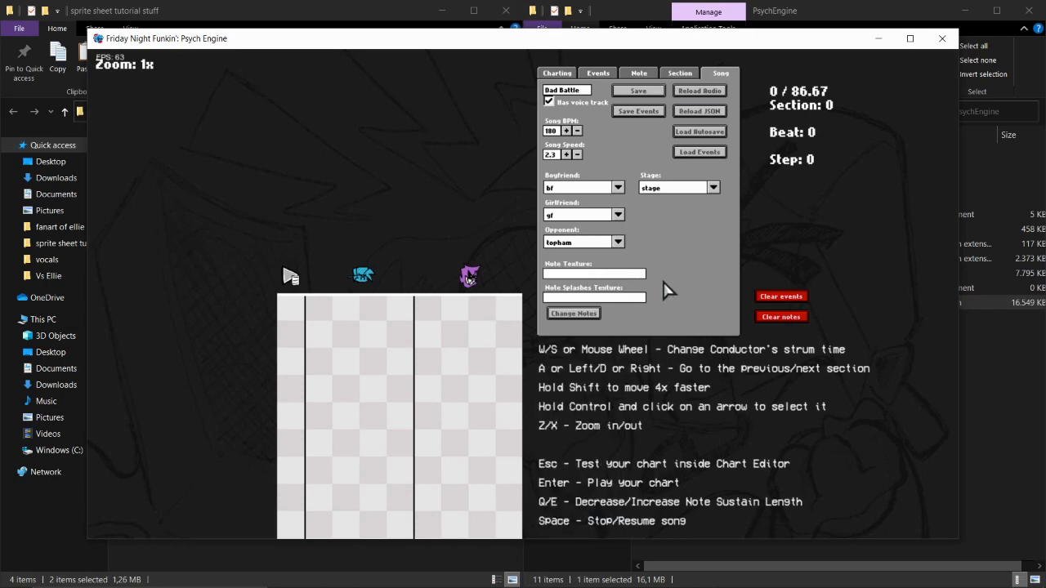
key("Return")
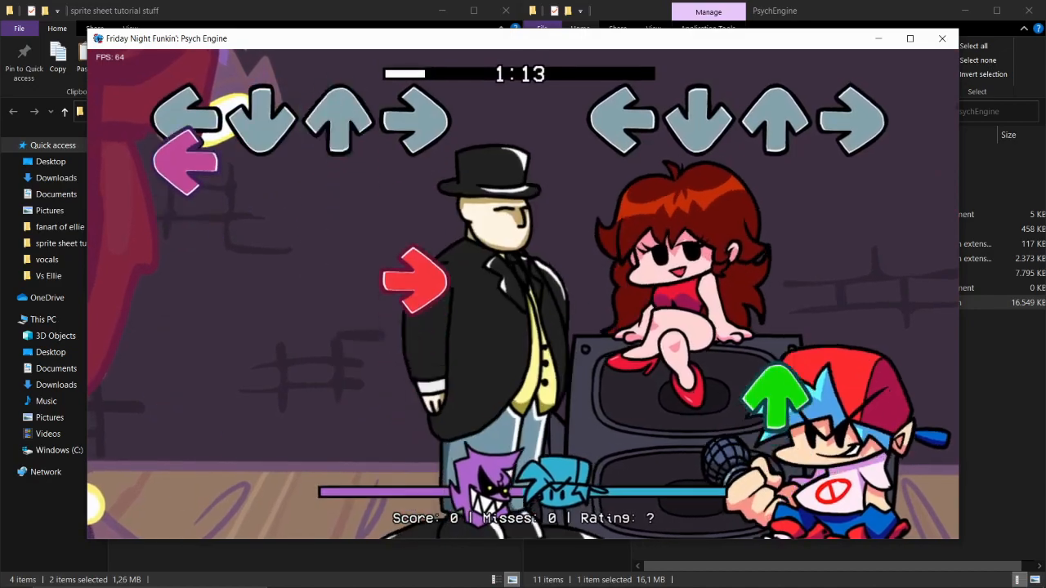
Step: Play through Dad Battle, hitting the arrow notes, to check Topham's idle and singing animations in-game
key("Up")
key("Left")
key("Down")
key("Up")
key("Left")
key("Right")
key("Up")
key("Right")
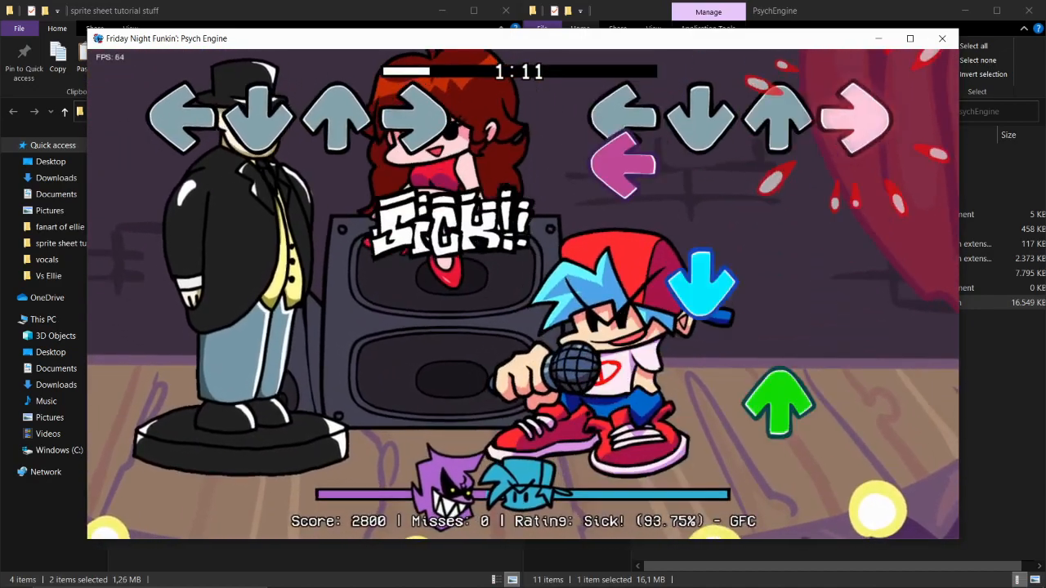
key("Left")
key("Up")
key("Down")
key("Left")
key("Right")
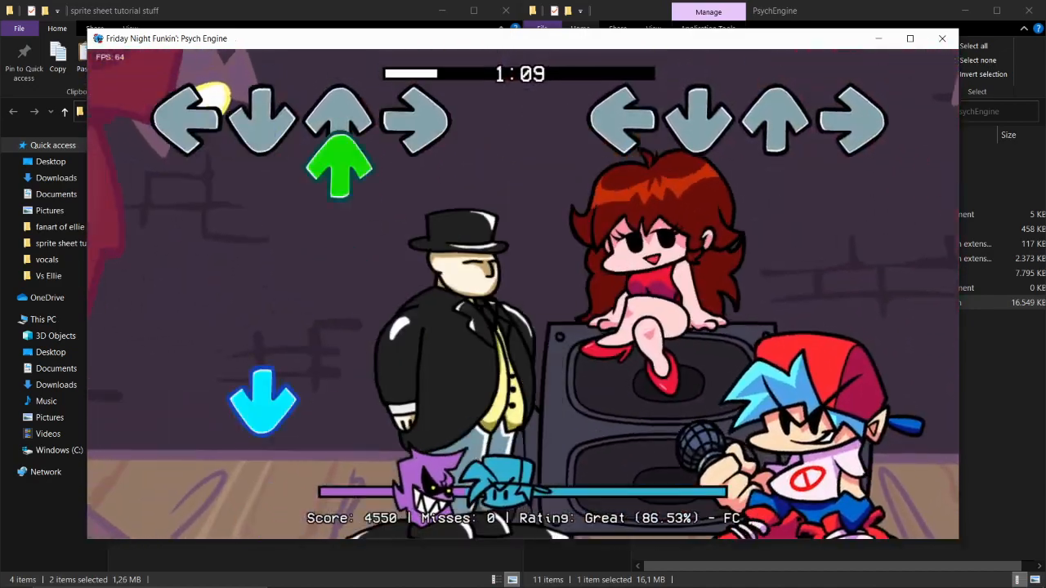
key("Down")
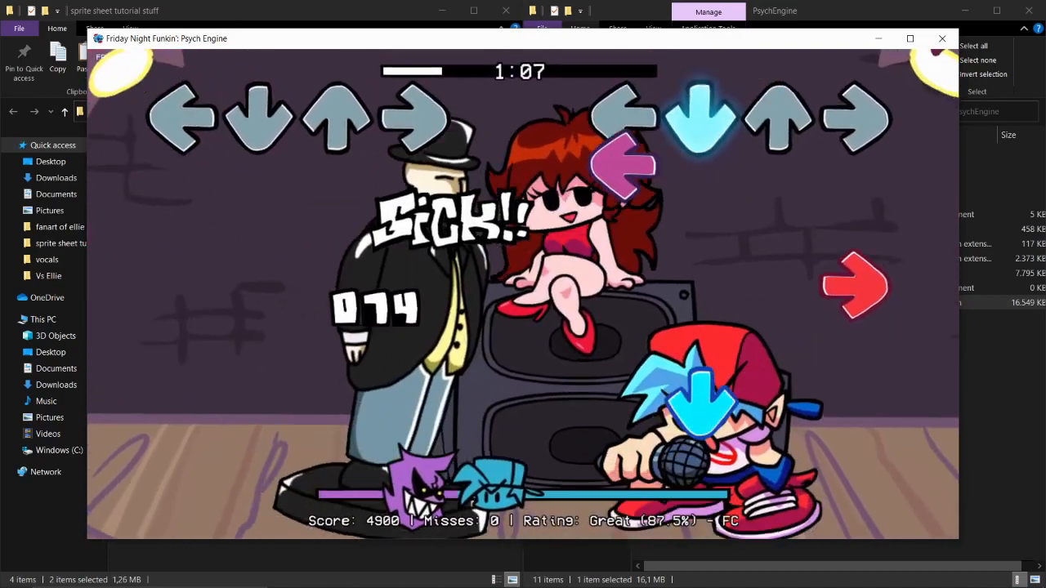
key("Left")
key("Right")
key("Down")
key("Up")
key("Down")
key("Left")
key("Left")
key("Right")
key("Right")
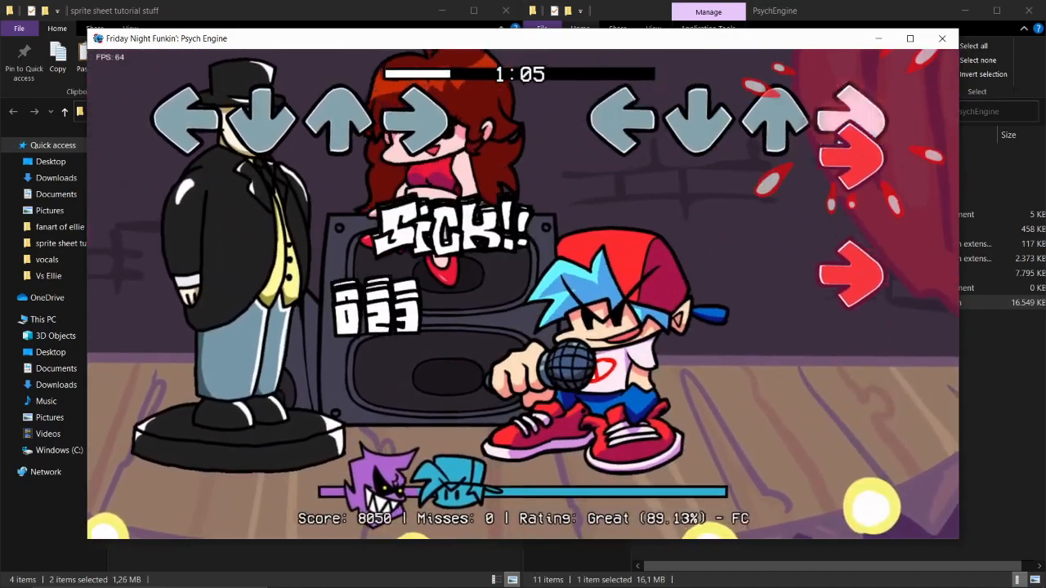
key("Right")
key("Right")
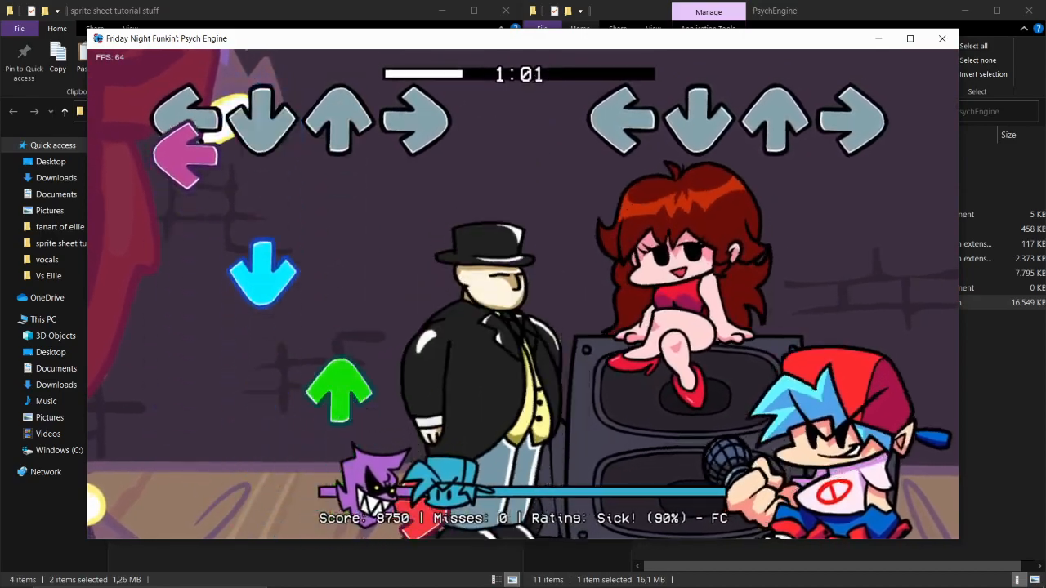
key("Up")
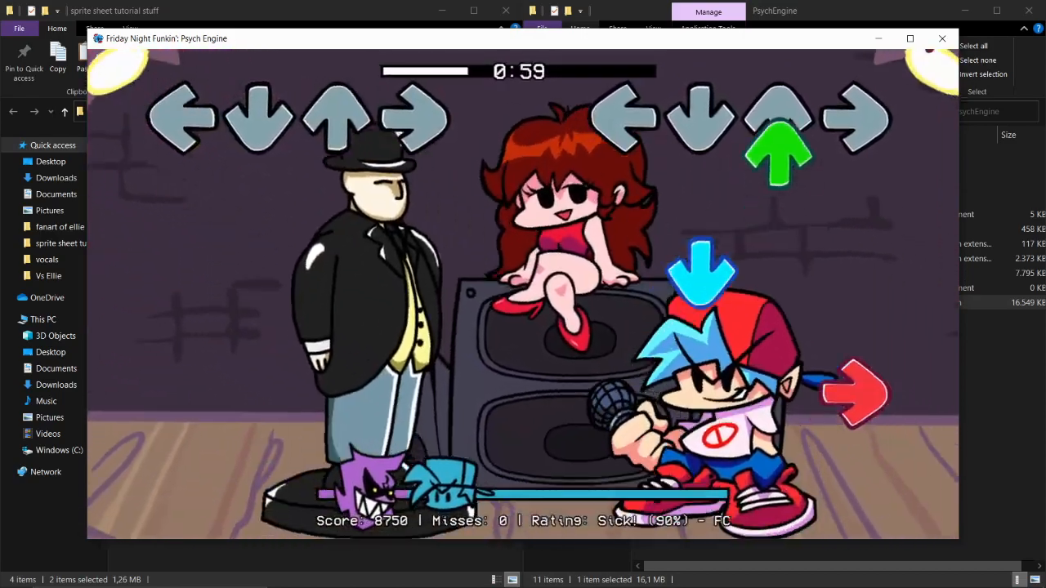
key("Down")
key("Right")
key("Down")
key("Right")
key("Left")
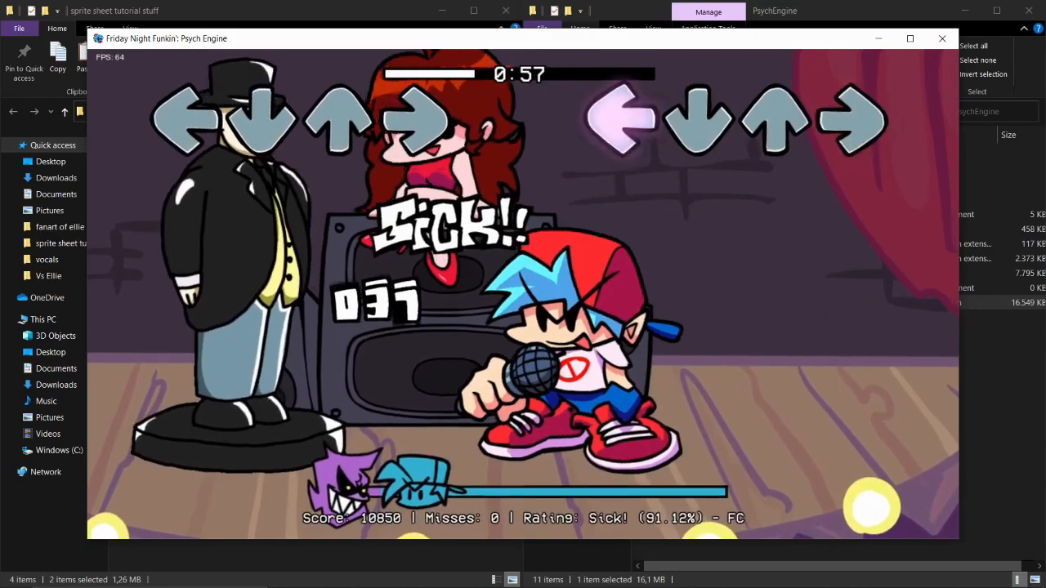
key("Up")
key("Down")
key("Left")
key("Down")
key("Up")
key("Right")
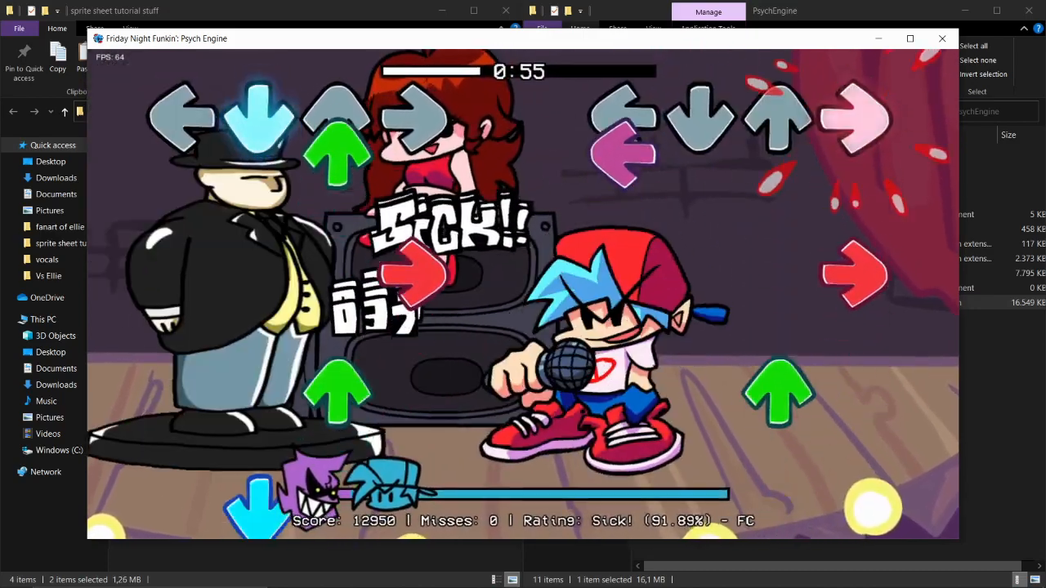
key("Left")
key("Right")
key("Up")
Step: Restart Dad Battle and pause the song
key("r")
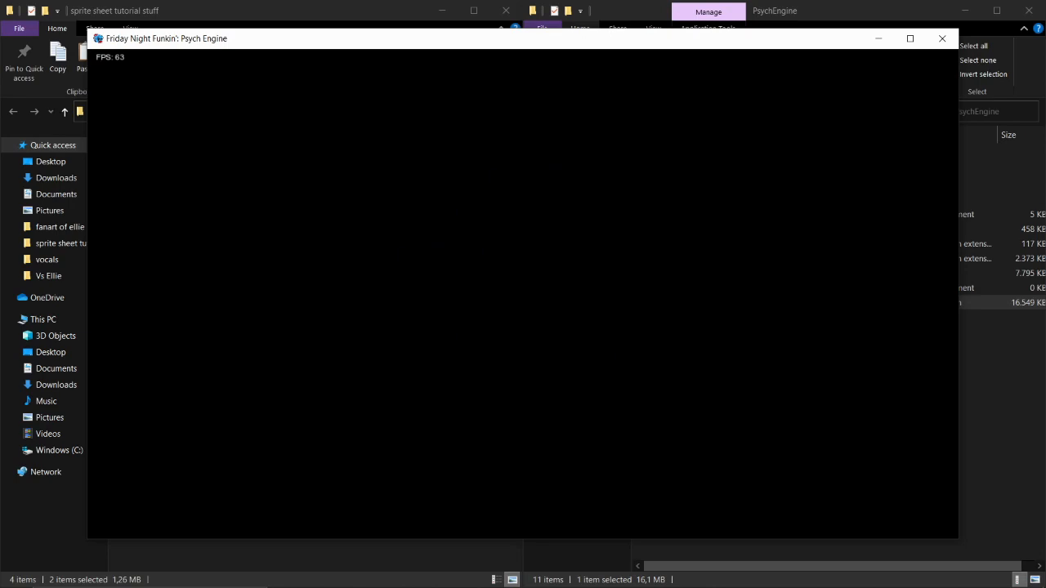
key("Return")
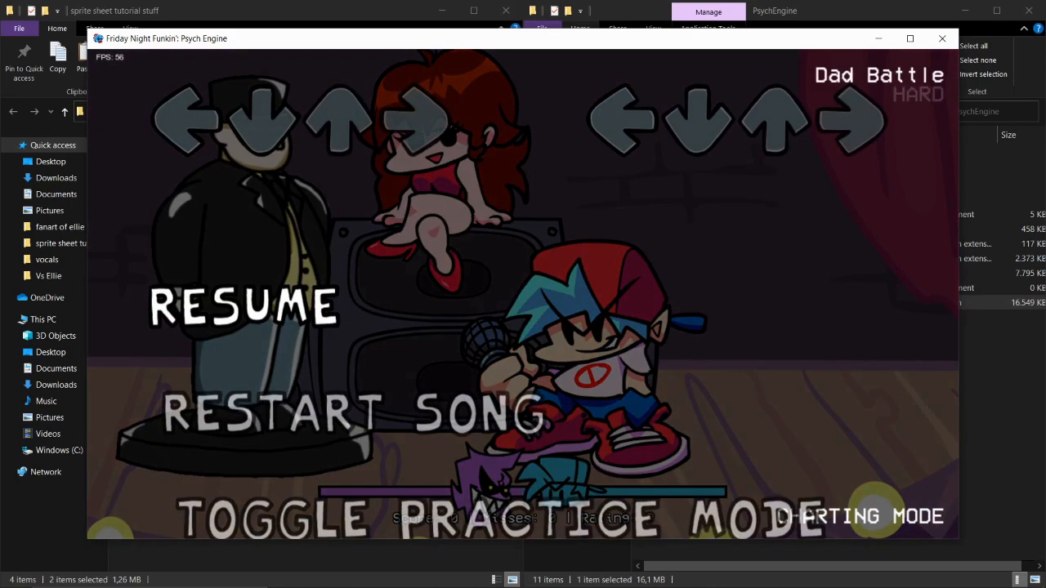